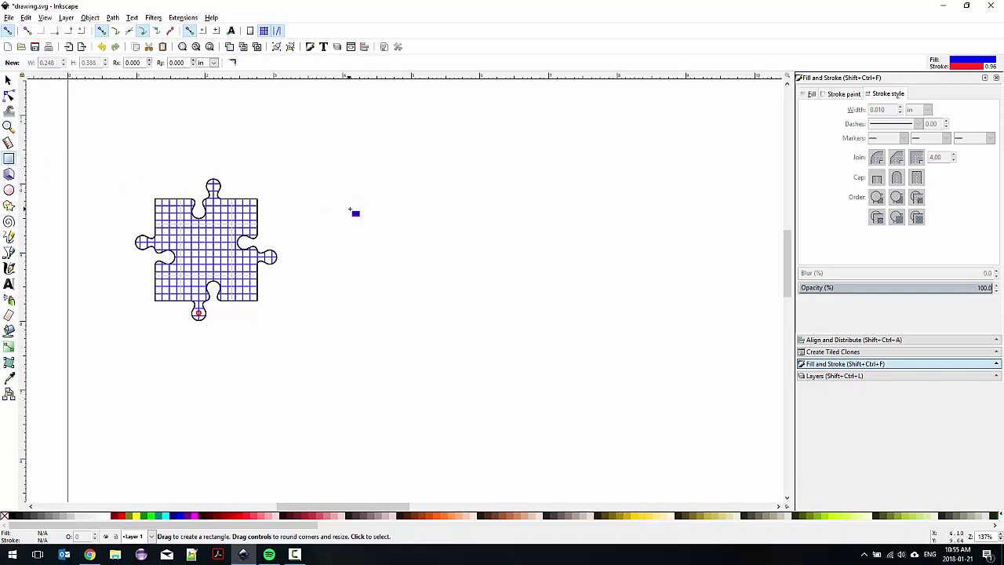
Draw a rectangle beside the puzzle piece and set its width and height to 1.5 in.
{"action": "left_click_drag", "start_coordinate": [333, 194], "coordinate": [456, 302]}
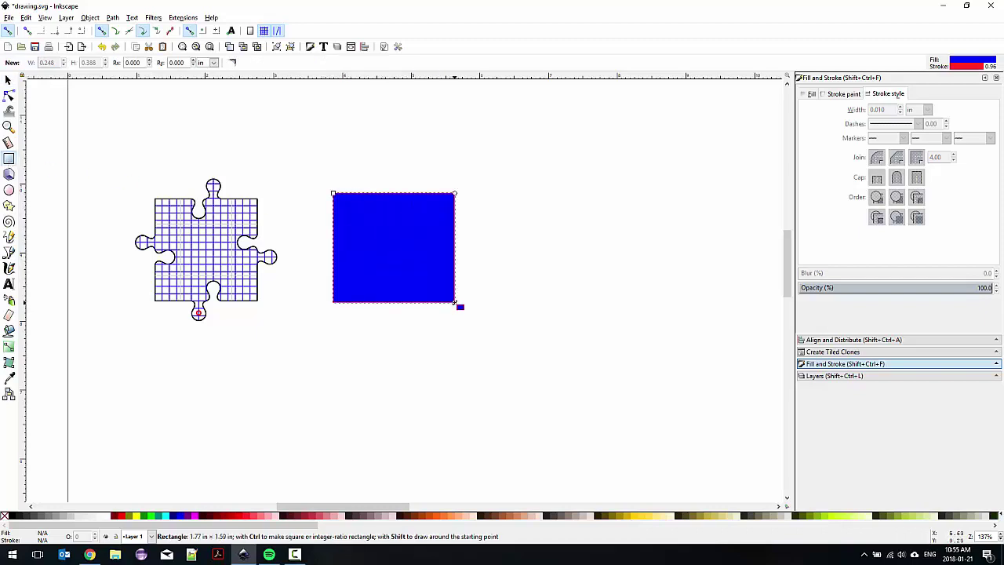
{"action": "left_click", "coordinate": [8, 80]}
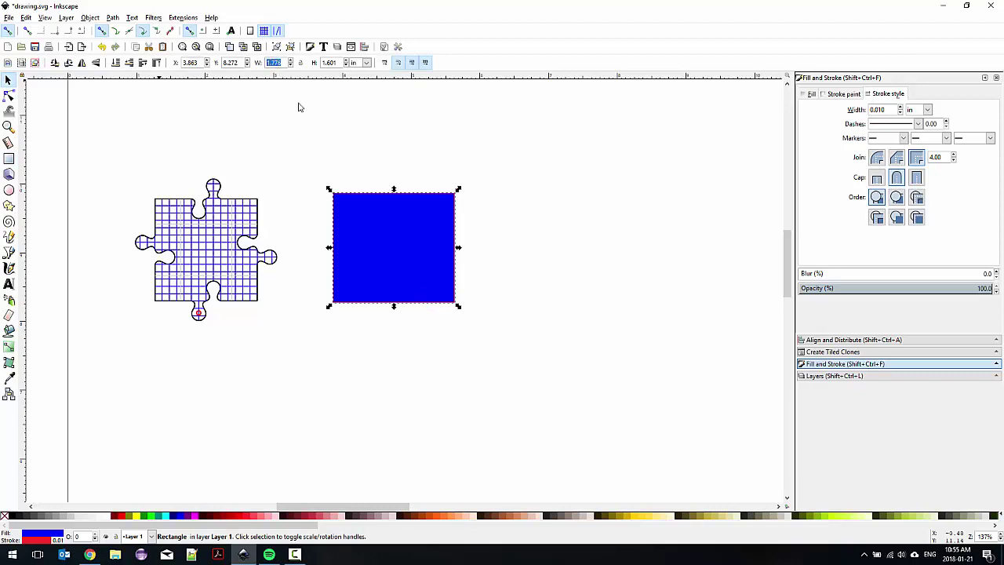
{"action": "type", "text": "1.5"}
{"action": "key", "text": "Tab"}
{"action": "type", "text": "1.5"}
{"action": "key", "text": "Return"}
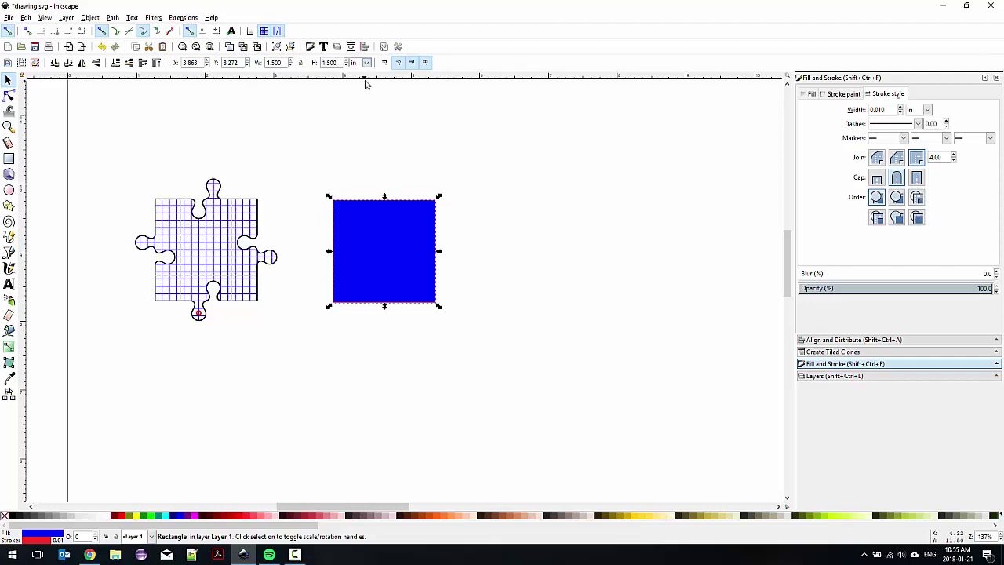
{"action": "left_click", "coordinate": [366, 63]}
{"action": "left_click", "coordinate": [417, 124]}
{"action": "left_click", "coordinate": [296, 203]}
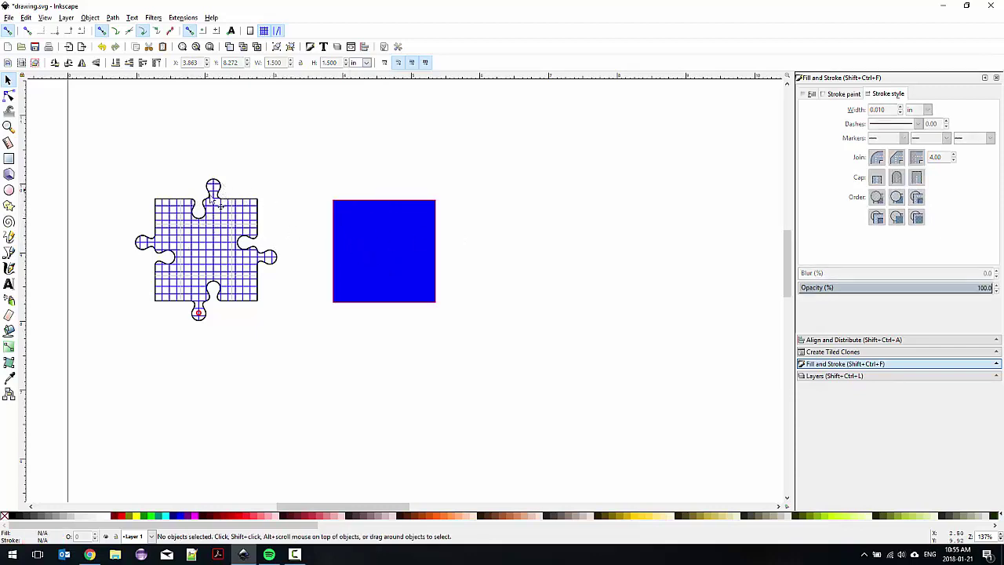
Draw a circle about 0.16 in wide above the square and a rectangle about 0.15 by 0.27 in across the square's top edge.
{"action": "left_click", "coordinate": [9, 159]}
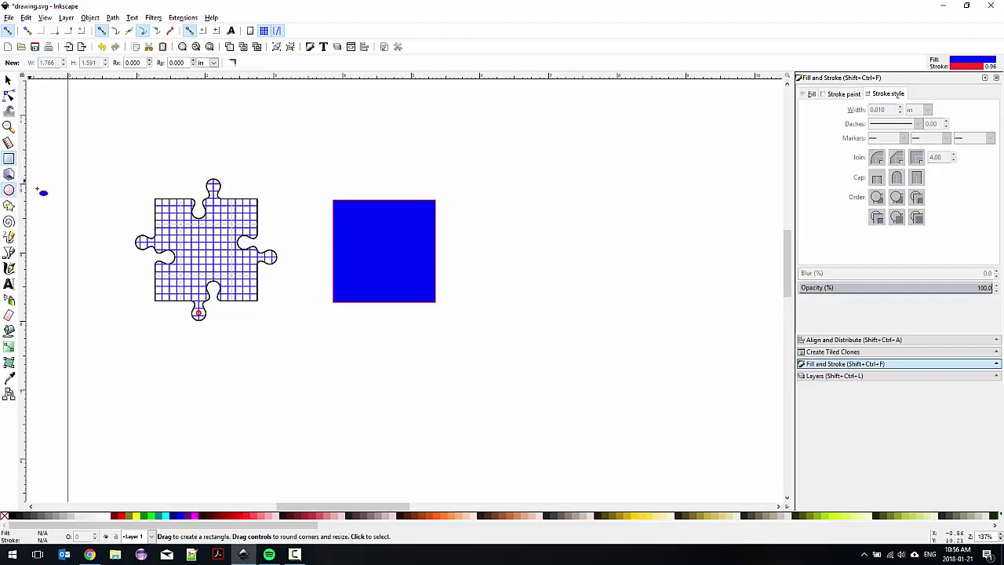
{"action": "left_click", "coordinate": [10, 190]}
{"action": "scroll", "coordinate": [376, 179], "scroll_direction": "up", "scroll_amount": 4}
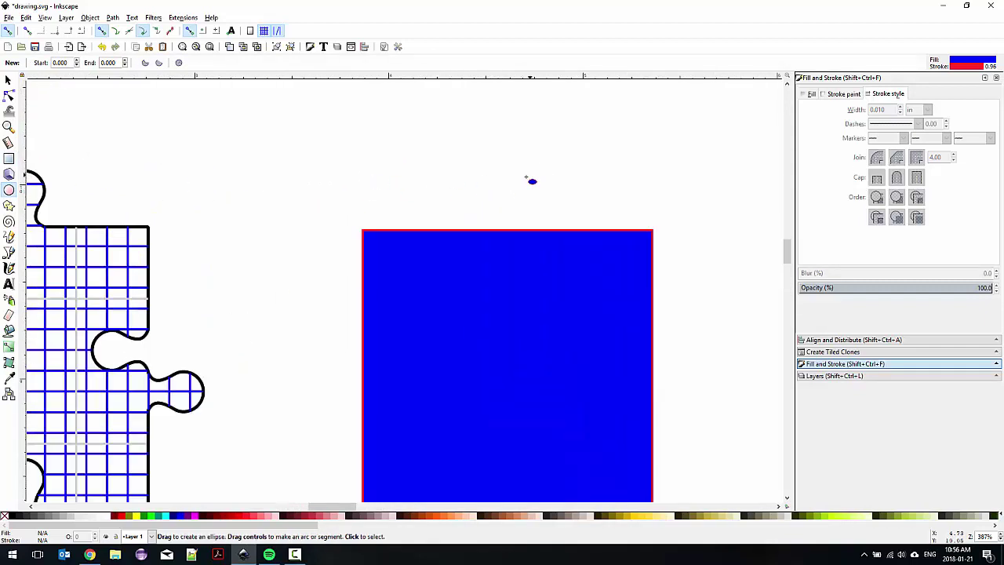
{"action": "left_click_drag", "start_coordinate": [509, 160], "coordinate": [554, 203]}
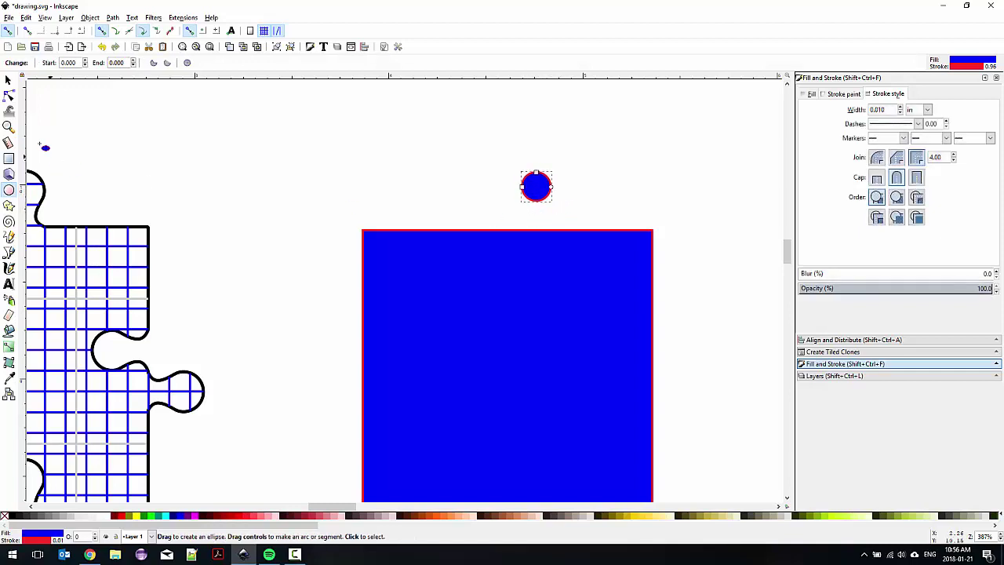
{"action": "left_click", "coordinate": [9, 158]}
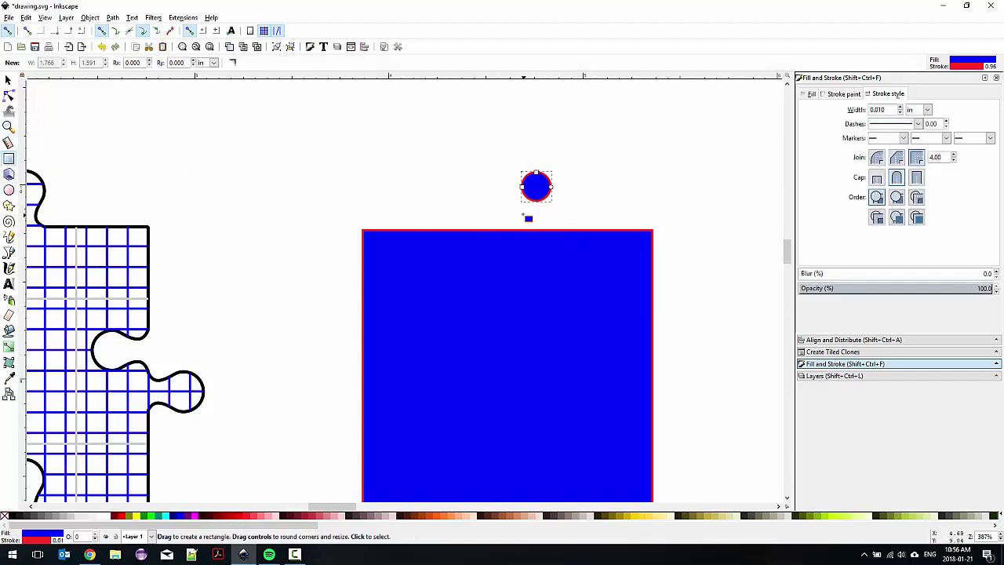
{"action": "left_click_drag", "start_coordinate": [523, 210], "coordinate": [551, 259]}
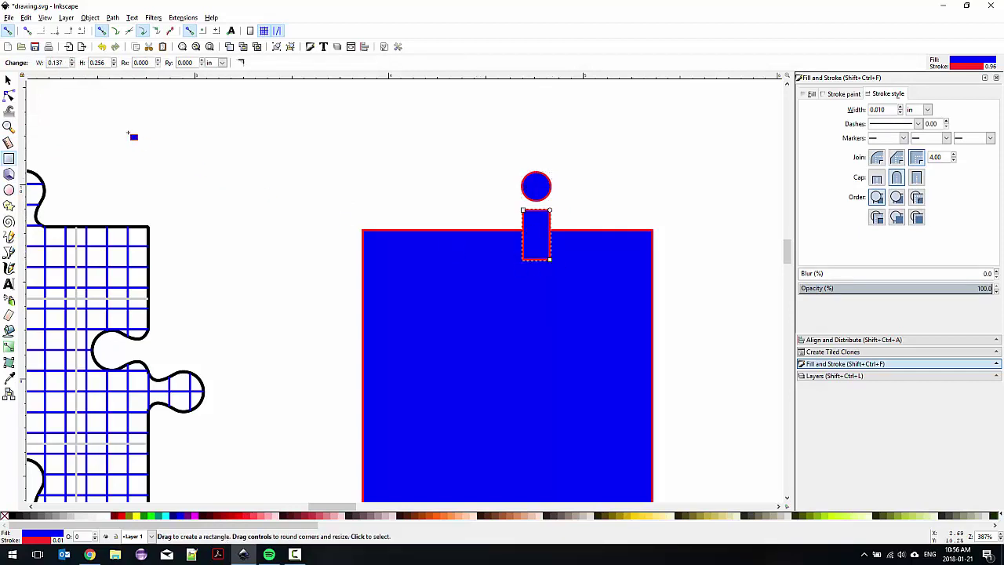
Copy the circle and paste its width onto the small rectangle below it.
{"action": "left_click", "coordinate": [9, 80]}
{"action": "left_click", "coordinate": [537, 196]}
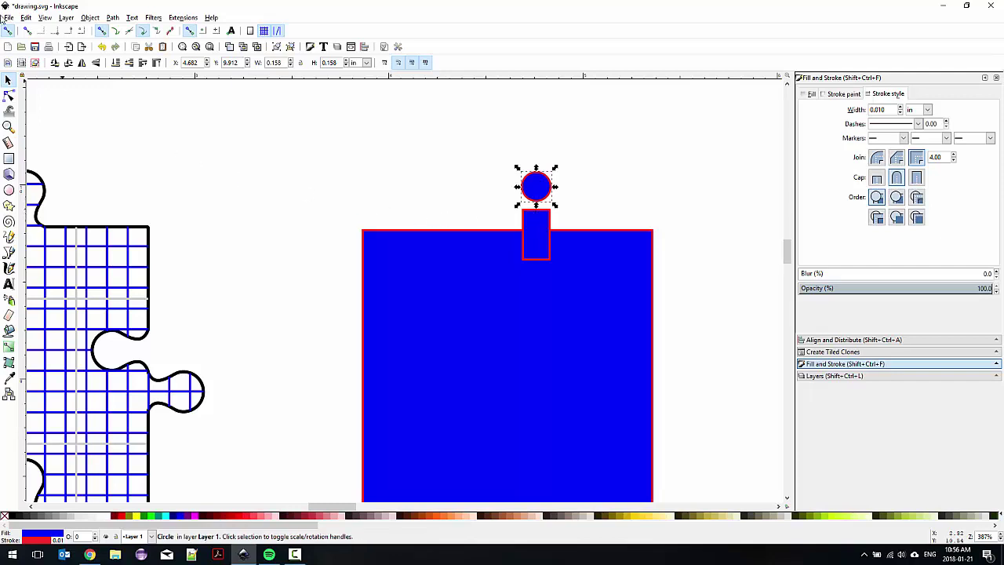
{"action": "left_click", "coordinate": [534, 235]}
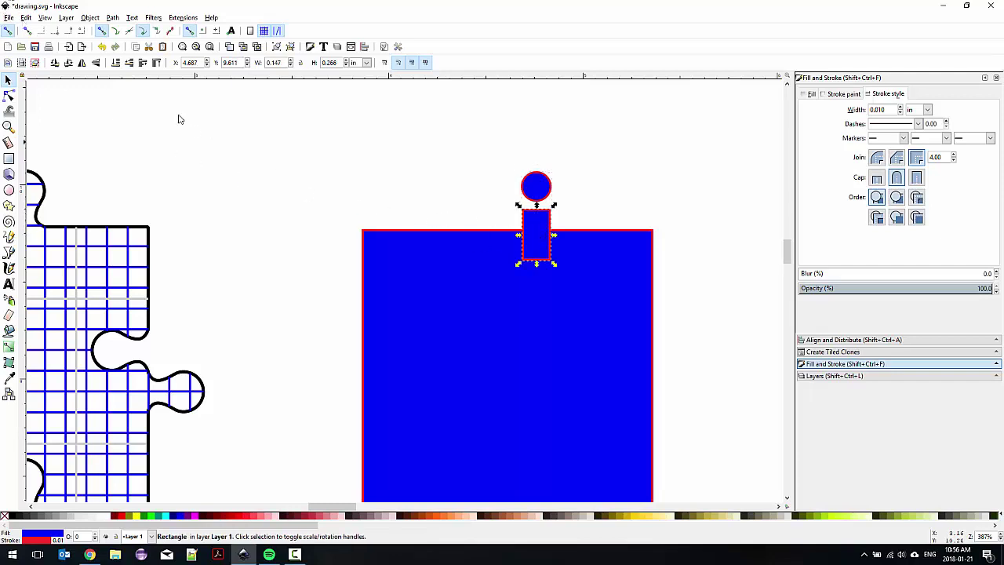
{"action": "left_click", "coordinate": [26, 17]}
{"action": "mouse_move", "coordinate": [51, 124]}
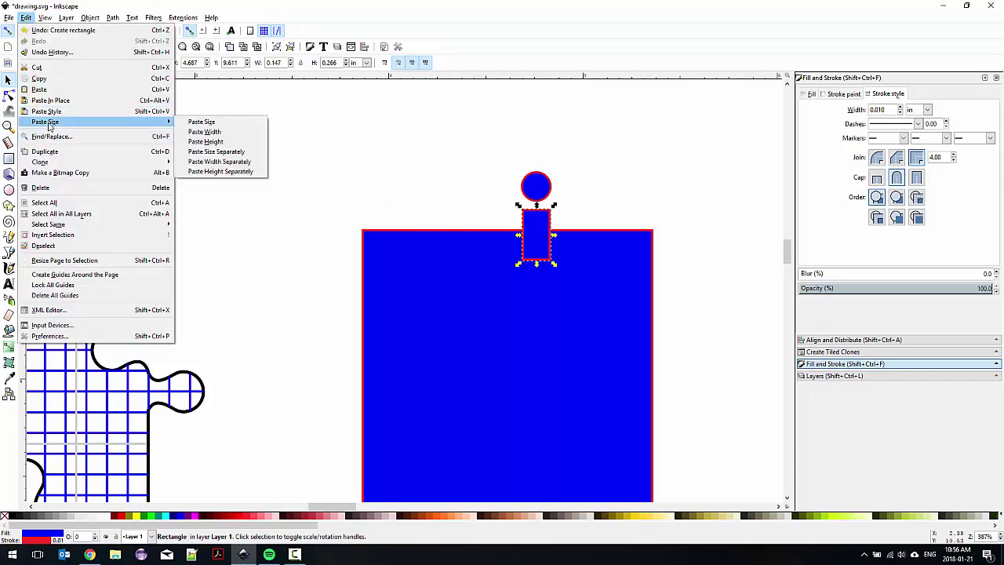
{"action": "left_click", "coordinate": [208, 132]}
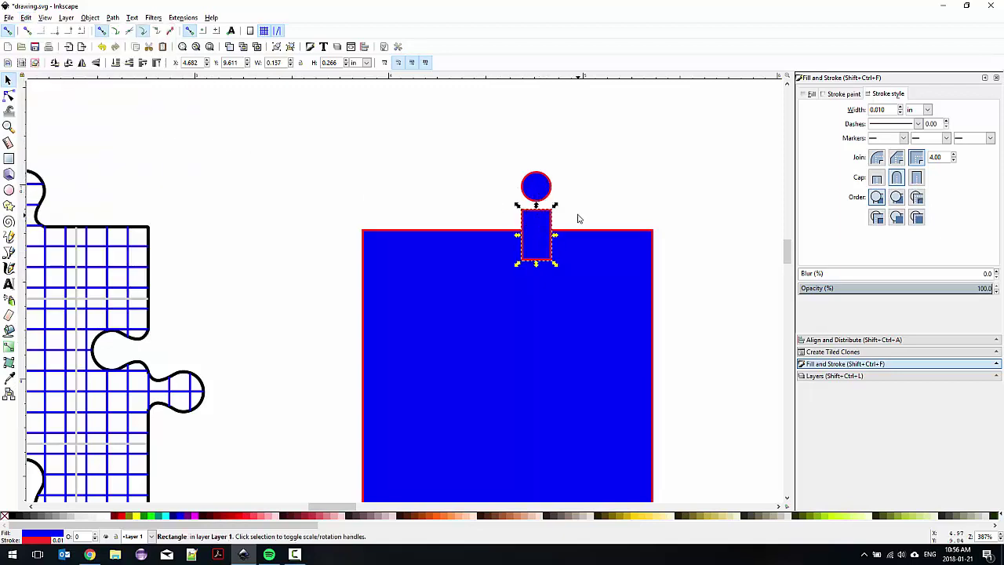
Nudge the circle slightly to the right, out of line with the small rectangle.
{"action": "scroll", "coordinate": [565, 215], "scroll_direction": "up", "scroll_amount": 3}
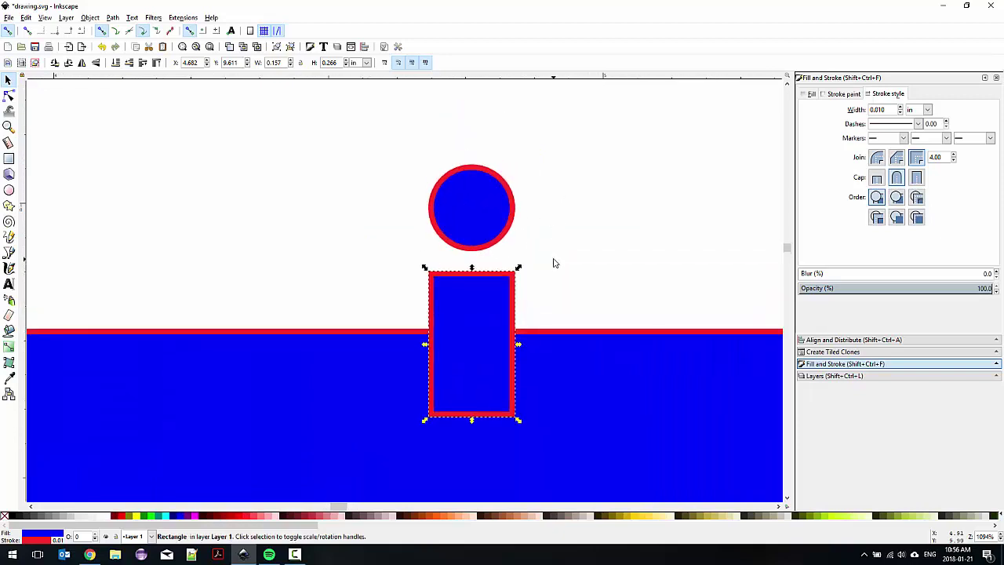
{"action": "left_click", "coordinate": [555, 263]}
{"action": "left_click", "coordinate": [481, 281]}
{"action": "left_click", "coordinate": [476, 236], "text": "shift"}
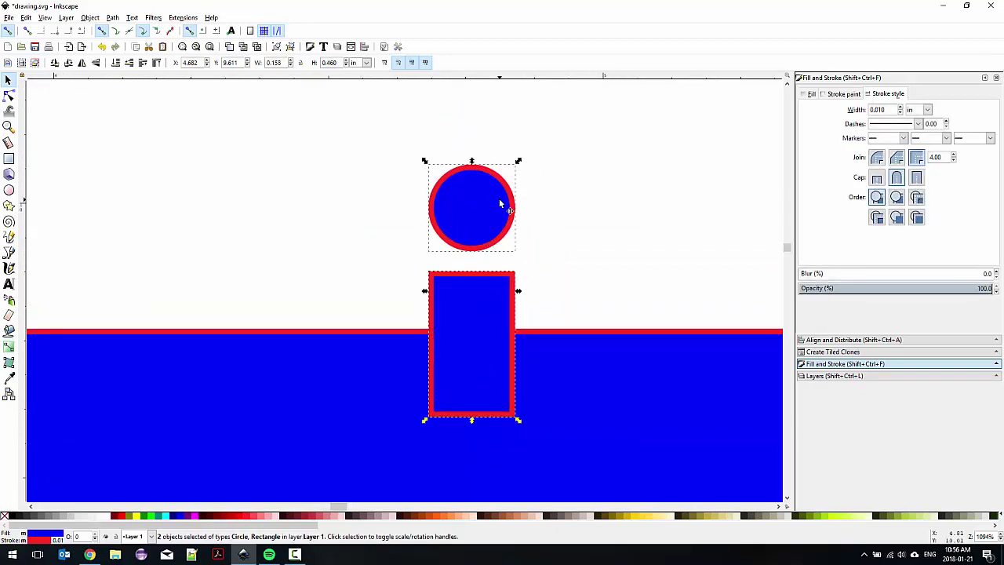
{"action": "left_click", "coordinate": [541, 251]}
{"action": "left_click", "coordinate": [508, 235]}
{"action": "key", "text": "Right"}
{"action": "key", "text": "Right"}
{"action": "key", "text": "Right"}
Center the small rectangle under the circle on the vertical axis, aligning relative to the last selected object.
{"action": "left_click", "coordinate": [552, 271]}
{"action": "left_click", "coordinate": [491, 309]}
{"action": "left_click", "coordinate": [521, 219], "text": "shift"}
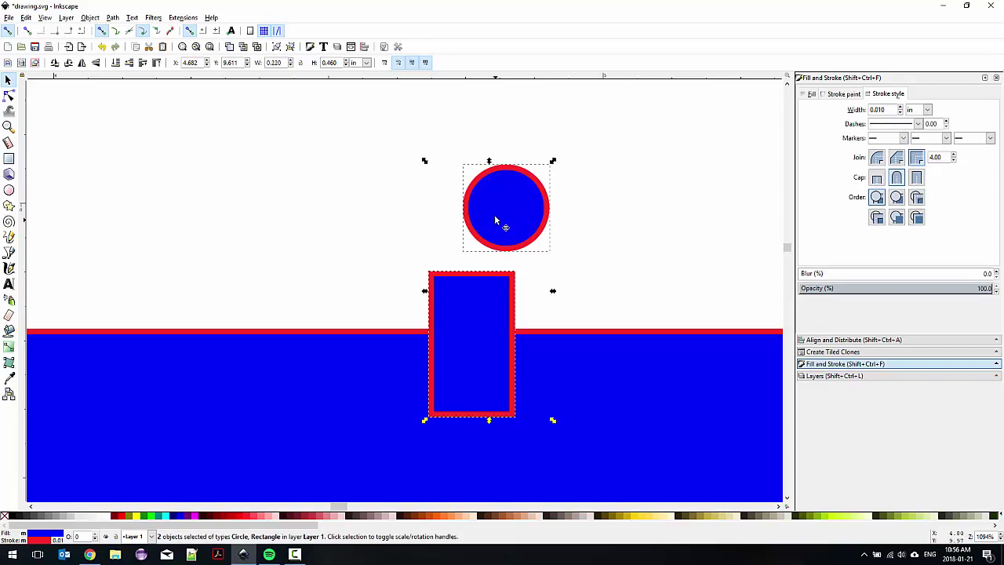
{"action": "left_click", "coordinate": [89, 18]}
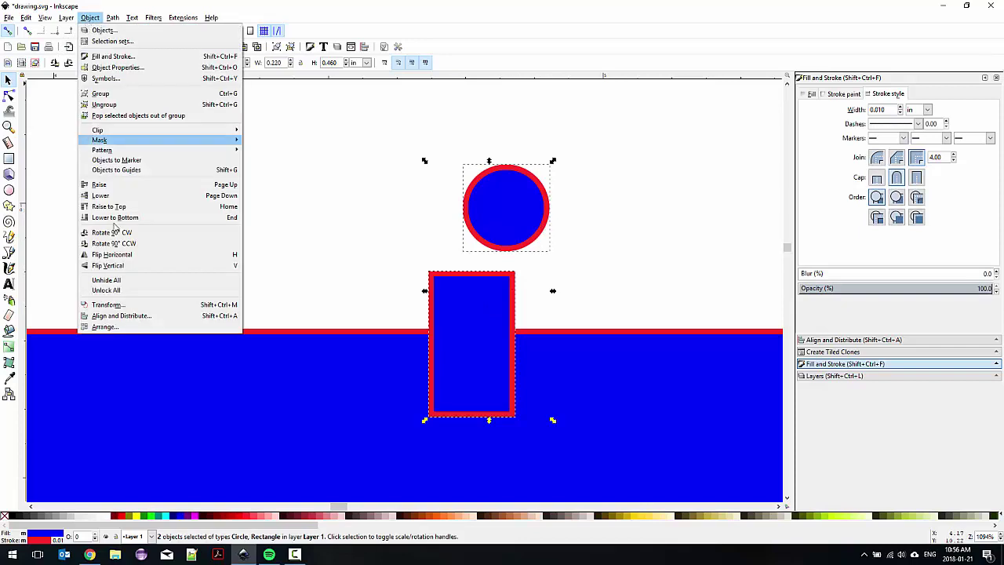
{"action": "left_click", "coordinate": [122, 316]}
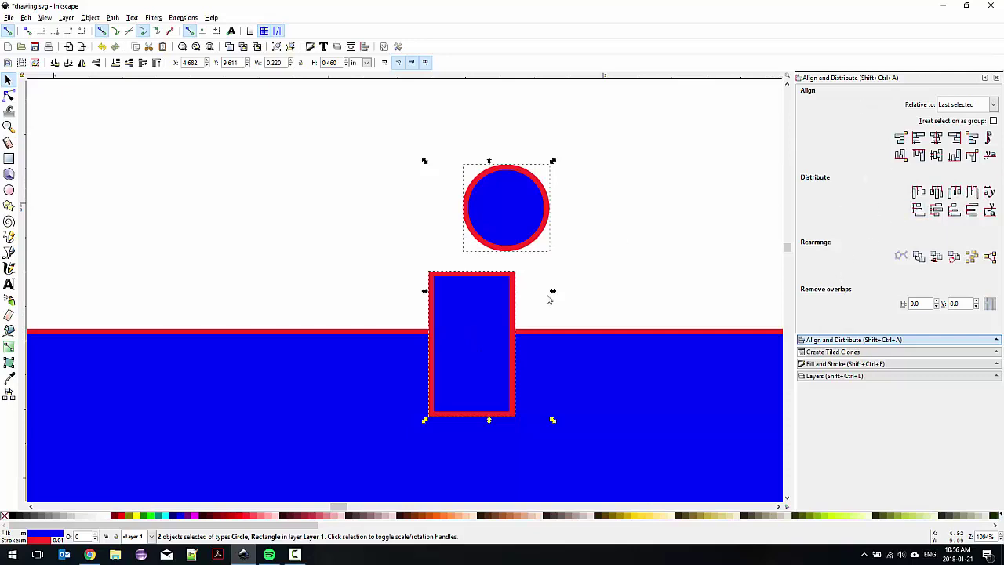
{"action": "left_click", "coordinate": [937, 139]}
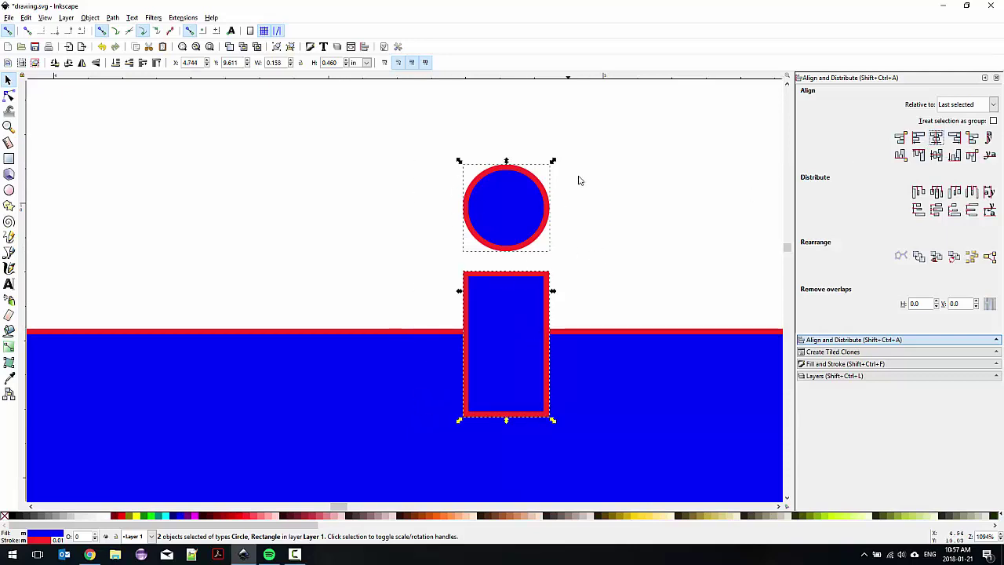
Remove the fill from the circle, small rectangle and square, and set their strokes to black.
{"action": "left_click", "coordinate": [608, 287]}
{"action": "left_click", "coordinate": [510, 324]}
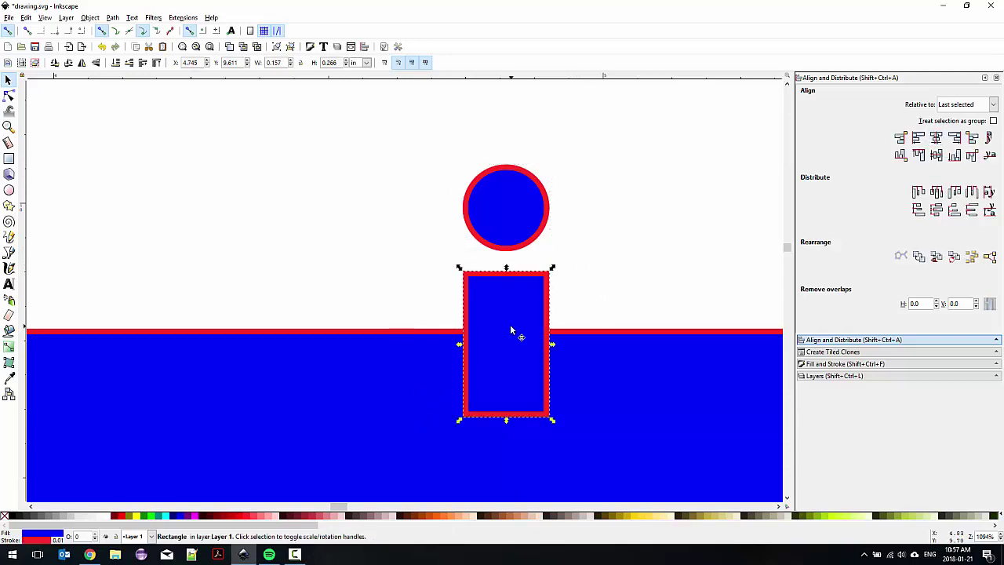
{"action": "left_click", "coordinate": [503, 215], "text": "shift"}
{"action": "left_click", "coordinate": [133, 469], "text": "shift"}
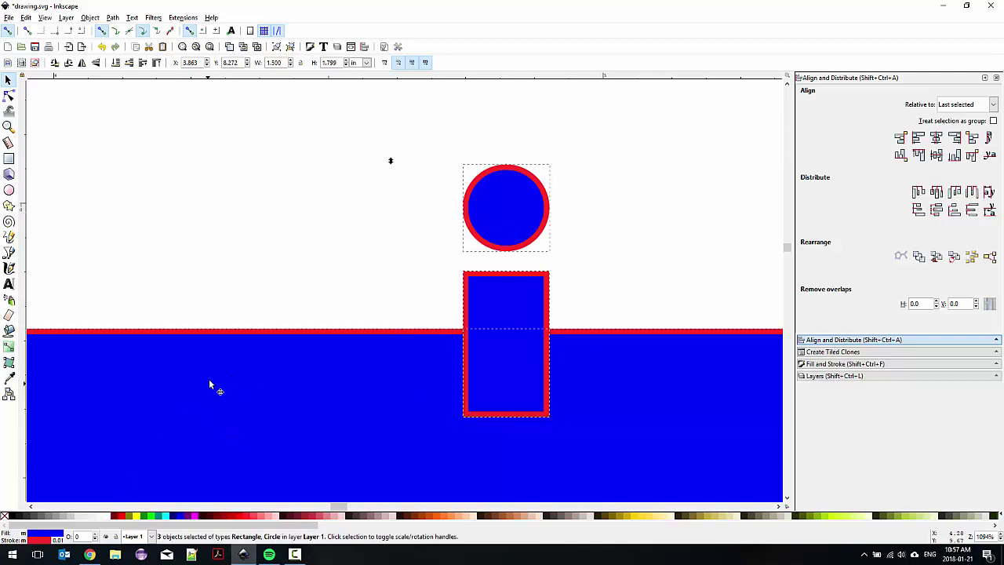
{"action": "left_click", "coordinate": [5, 517]}
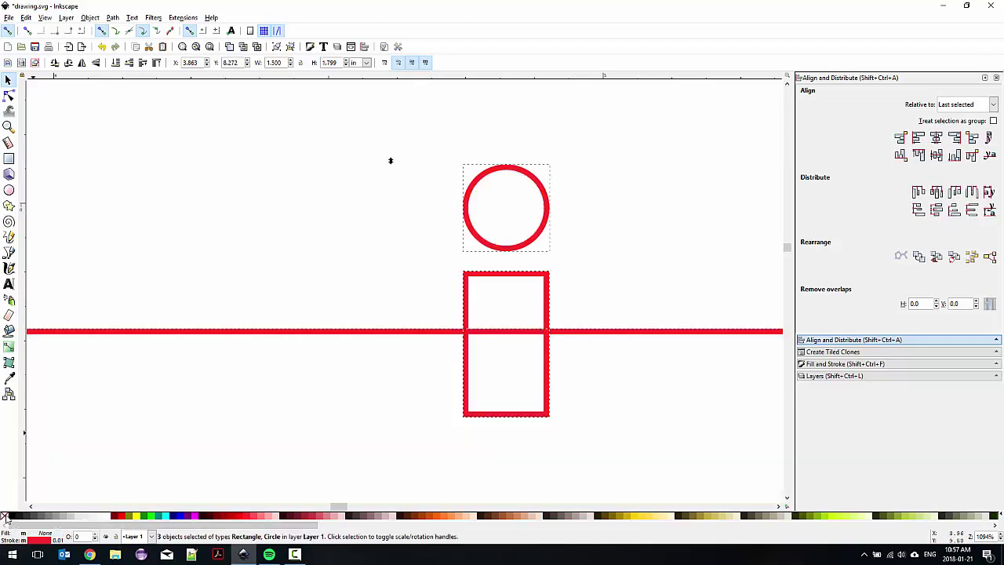
{"action": "left_click", "coordinate": [17, 517], "text": "shift"}
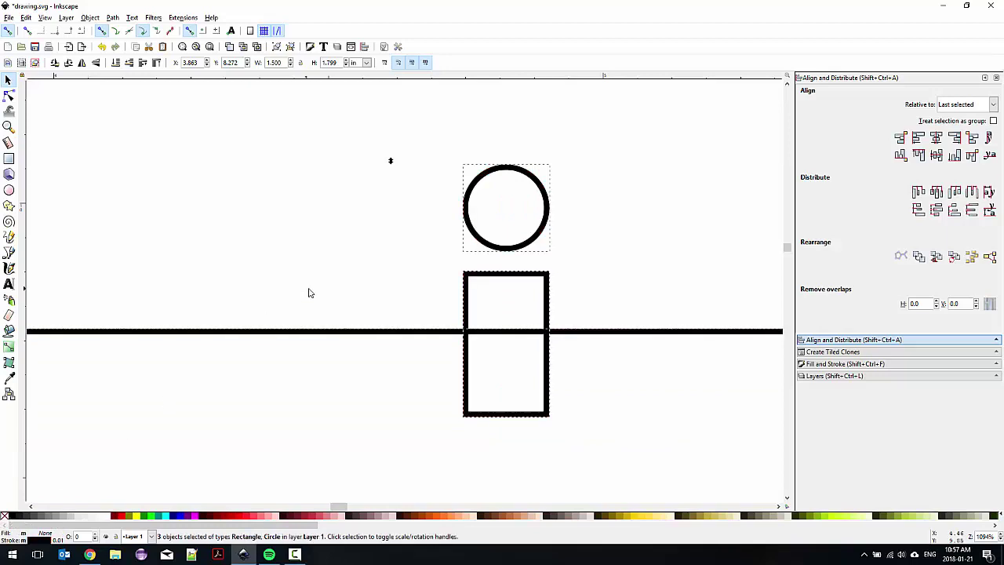
{"action": "left_click", "coordinate": [384, 304]}
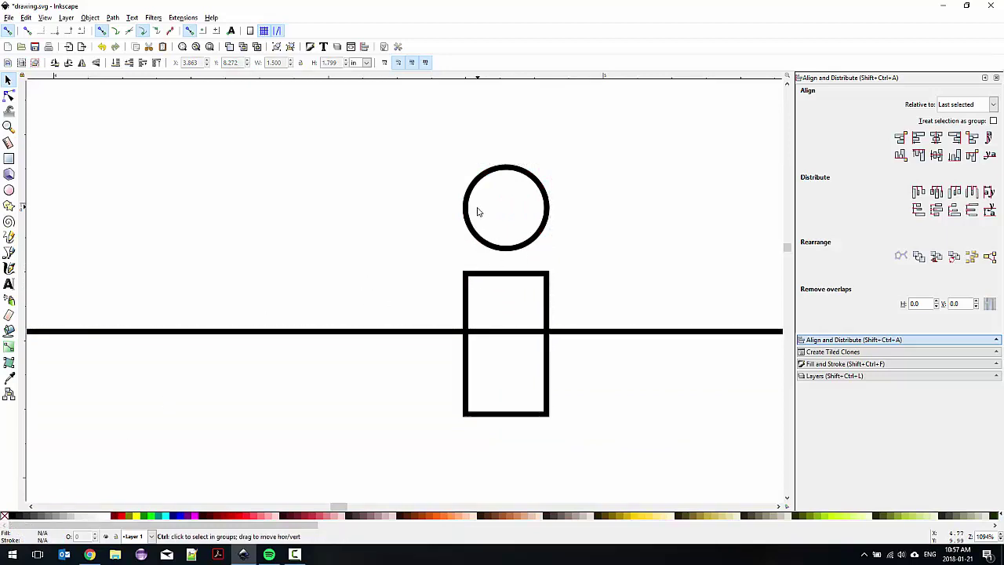
Try to move the small rectangle rightward along the square's top edge, and undo the move.
{"action": "scroll", "coordinate": [477, 211], "scroll_direction": "up", "scroll_amount": 1, "text": "ctrl"}
{"action": "left_click_drag", "start_coordinate": [507, 251], "coordinate": [424, 233]}
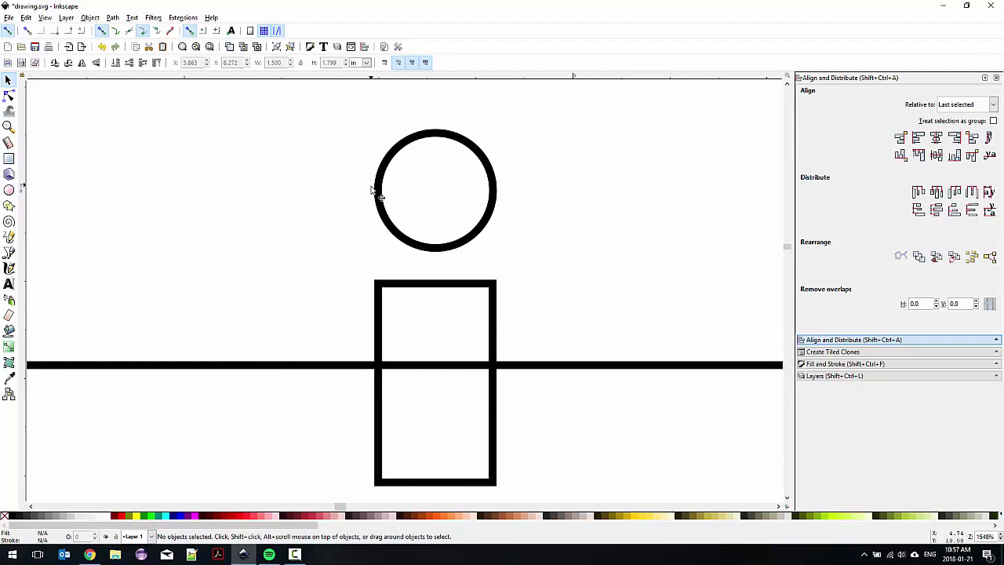
{"action": "scroll", "coordinate": [278, 215], "scroll_direction": "down", "scroll_amount": 1}
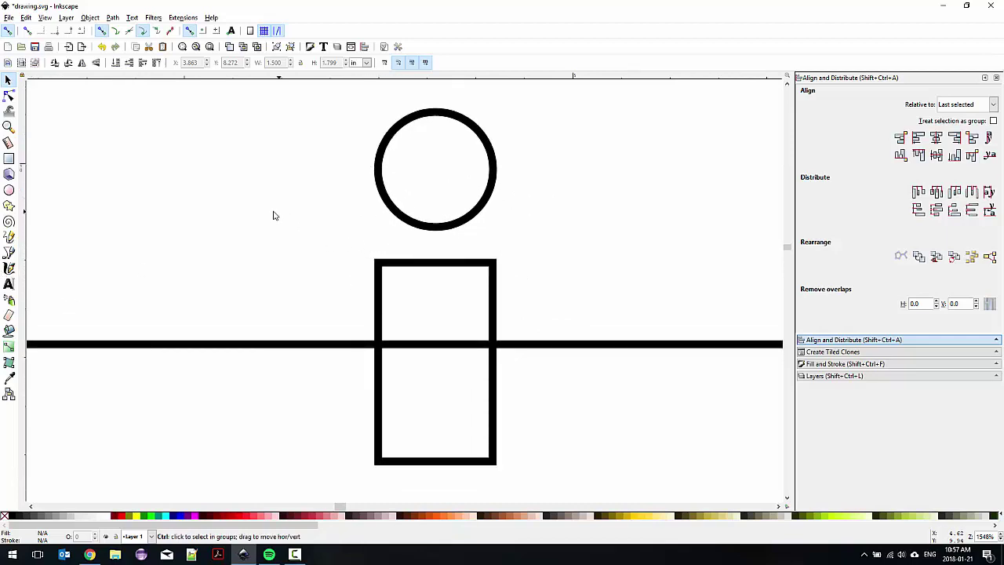
{"action": "scroll", "coordinate": [249, 205], "scroll_direction": "down", "scroll_amount": 2, "text": "ctrl"}
{"action": "left_click_drag", "start_coordinate": [341, 232], "coordinate": [429, 235]}
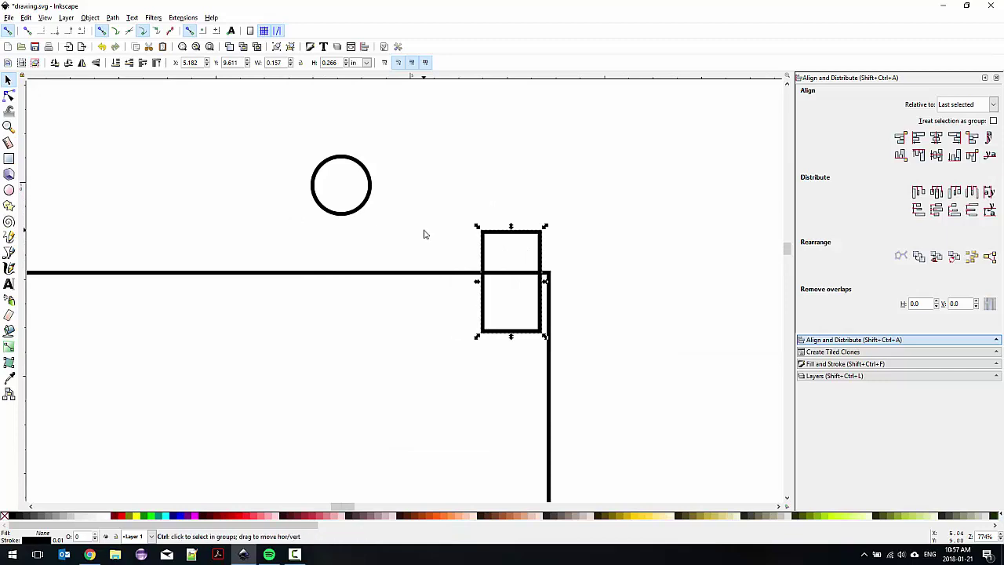
{"action": "key", "text": "ctrl+z"}
Examine how the tab's curved neck joins the top edge on the finished puzzle piece, compared with the new shapes.
{"action": "scroll", "coordinate": [172, 191], "scroll_direction": "up", "scroll_amount": 1, "text": "ctrl"}
{"action": "scroll", "coordinate": [170, 188], "scroll_direction": "down", "scroll_amount": 2}
{"action": "scroll", "coordinate": [168, 179], "scroll_direction": "down", "scroll_amount": 4, "text": "ctrl"}
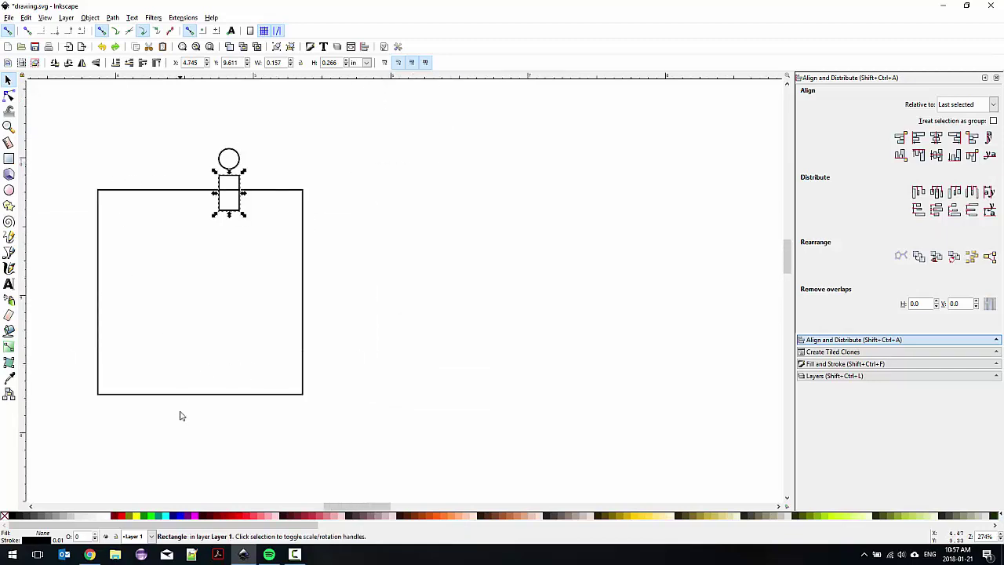
{"action": "left_click", "coordinate": [118, 376]}
{"action": "left_click_drag", "start_coordinate": [131, 404], "coordinate": [431, 406]}
{"action": "scroll", "coordinate": [149, 149], "scroll_direction": "up", "scroll_amount": 3, "text": "ctrl"}
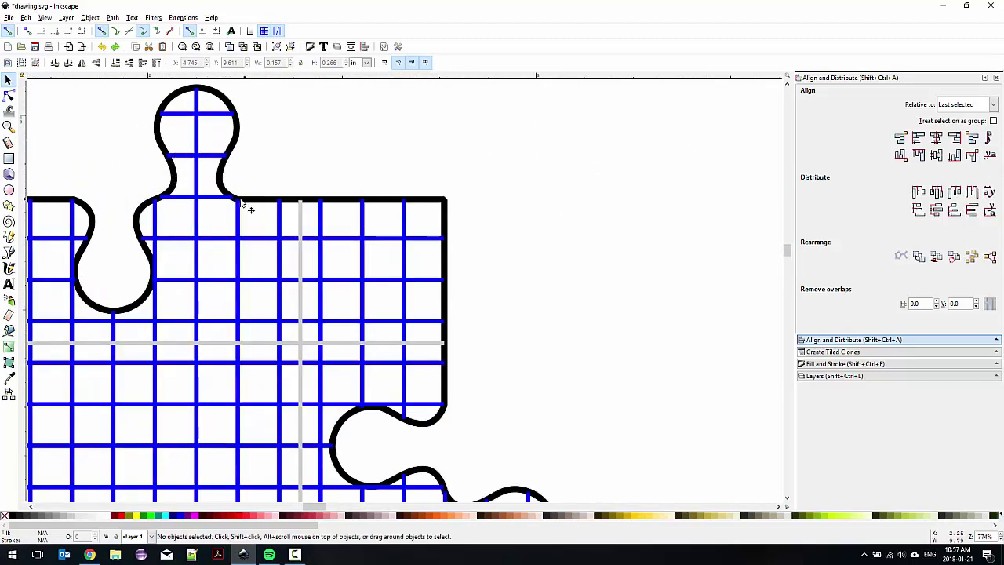
{"action": "scroll", "coordinate": [325, 157], "scroll_direction": "down", "scroll_amount": 1, "text": "ctrl"}
{"action": "scroll", "coordinate": [152, 224], "scroll_direction": "right", "scroll_amount": 5}
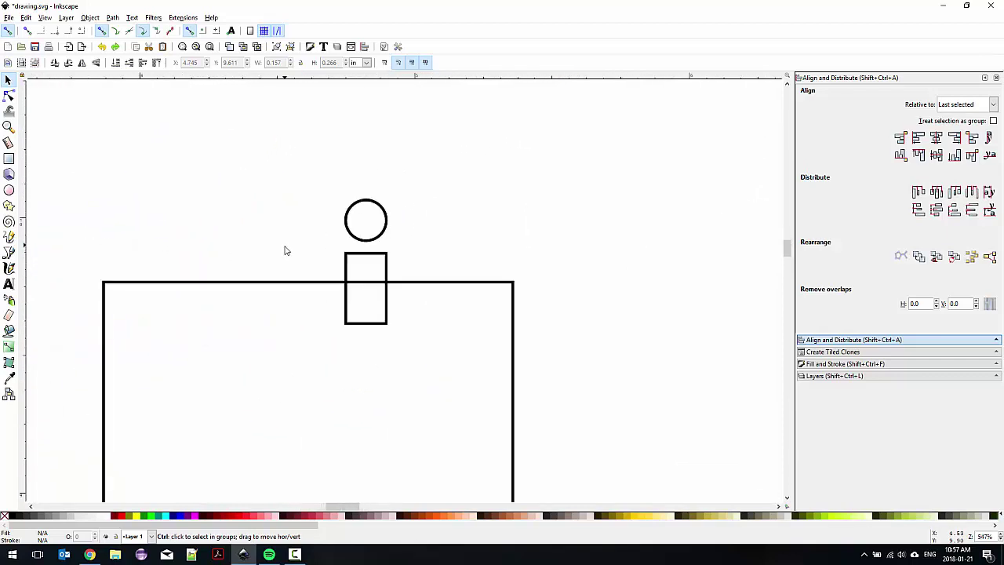
Draw a straight Bezier line from the circle's lower-left side to the small rectangle's upper-left corner.
{"action": "scroll", "coordinate": [285, 249], "scroll_direction": "up", "scroll_amount": 1, "text": "ctrl"}
{"action": "left_click", "coordinate": [10, 252]}
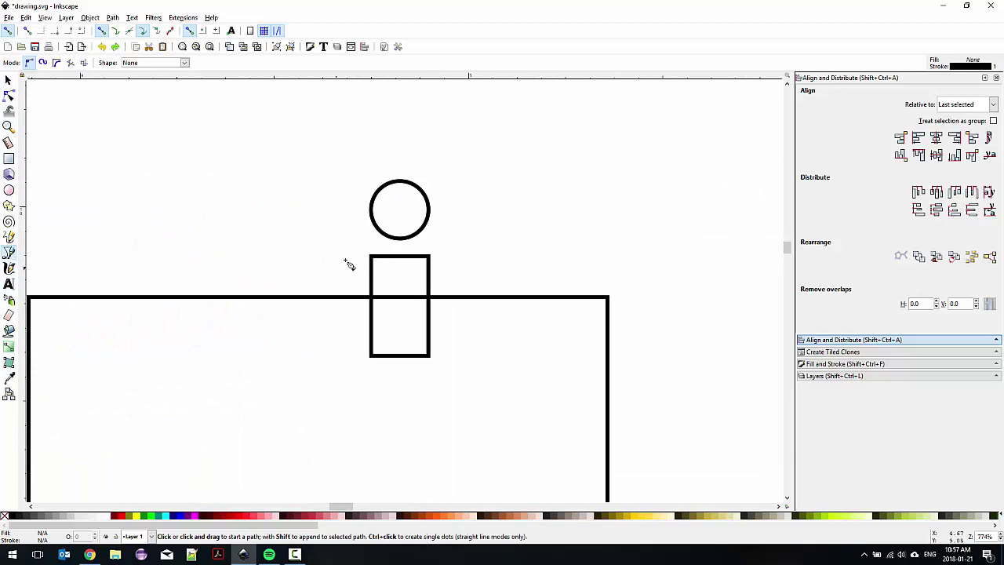
{"action": "scroll", "coordinate": [373, 225], "scroll_direction": "up", "scroll_amount": 3, "text": "ctrl"}
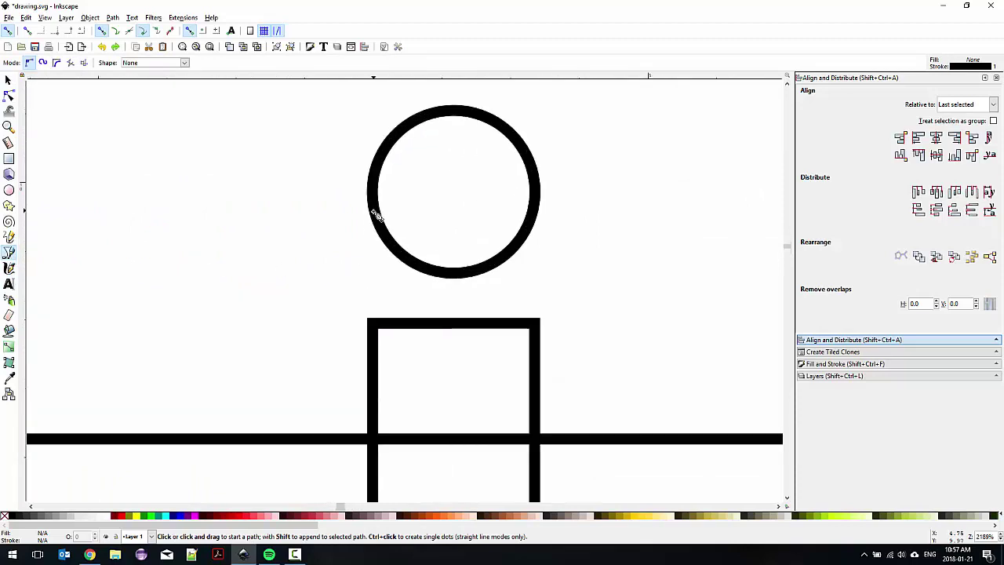
{"action": "left_click", "coordinate": [376, 214]}
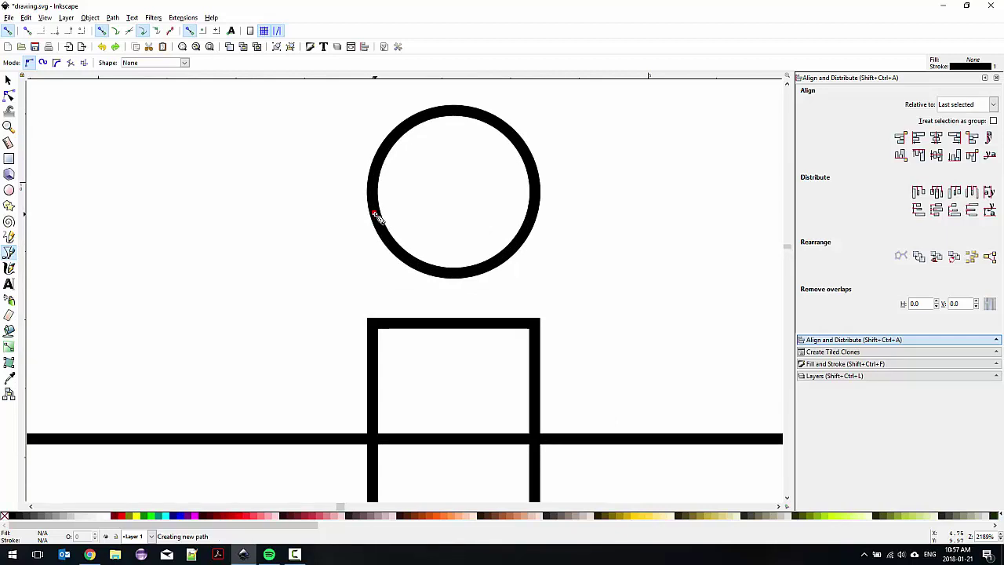
{"action": "double_click", "coordinate": [373, 323]}
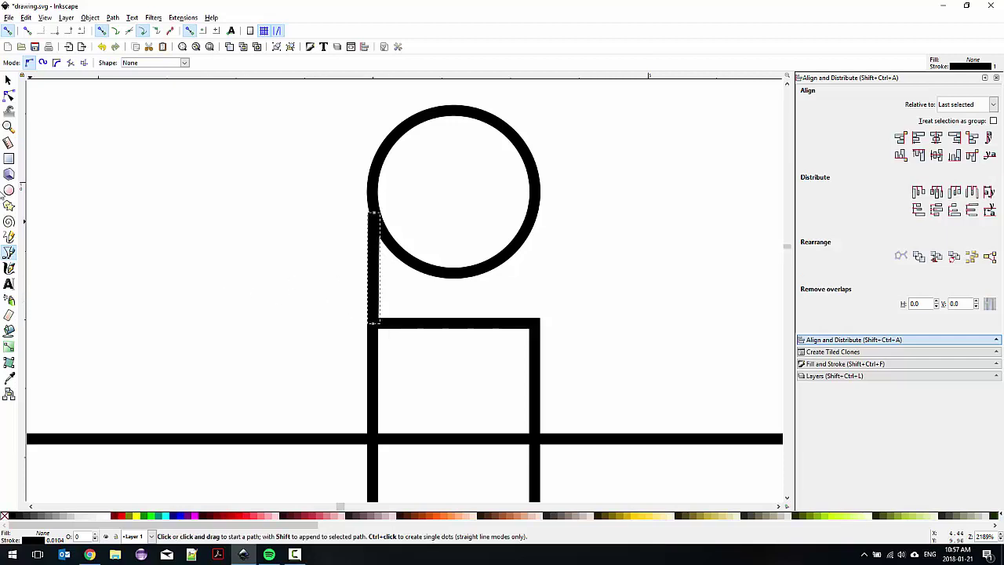
Bend the straight line between the circle and the small rectangle inward into a curved neck line.
{"action": "left_click", "coordinate": [9, 95]}
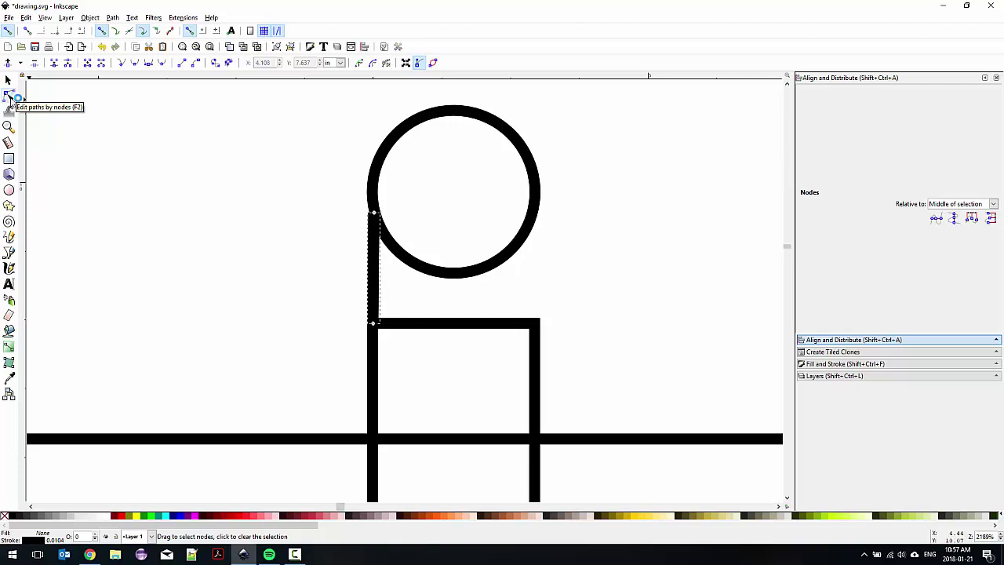
{"action": "mouse_move", "coordinate": [382, 279]}
{"action": "left_mouse_down"}
{"action": "mouse_move", "coordinate": [408, 290]}
{"action": "mouse_move", "coordinate": [395, 283]}
{"action": "left_mouse_up"}
{"action": "left_click", "coordinate": [8, 79]}
{"action": "left_click", "coordinate": [336, 281]}
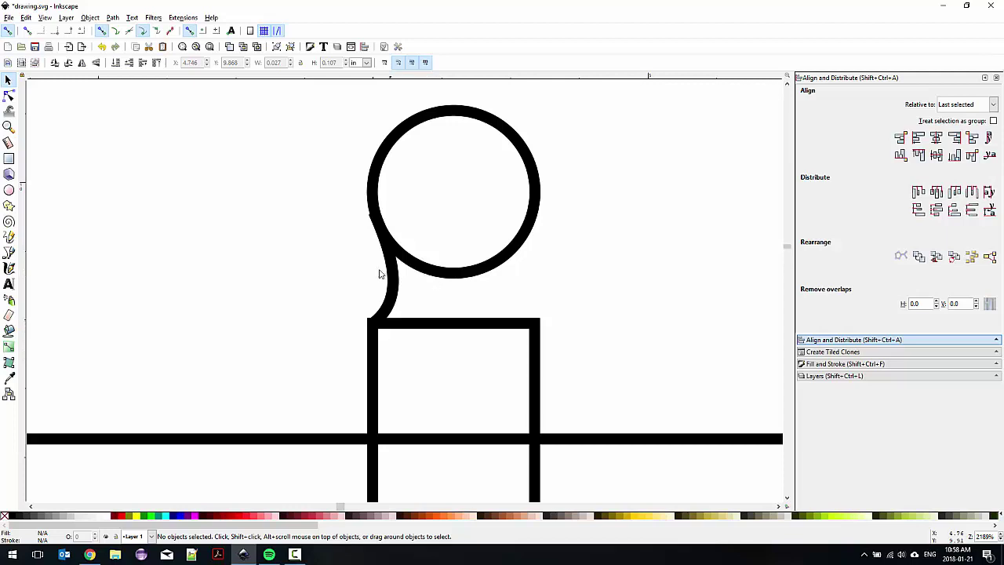
Duplicate the curved neck line, flip the copy horizontally, and move it right to meet the circle and the small rectangle's upper-right corner.
{"action": "left_click", "coordinate": [394, 288]}
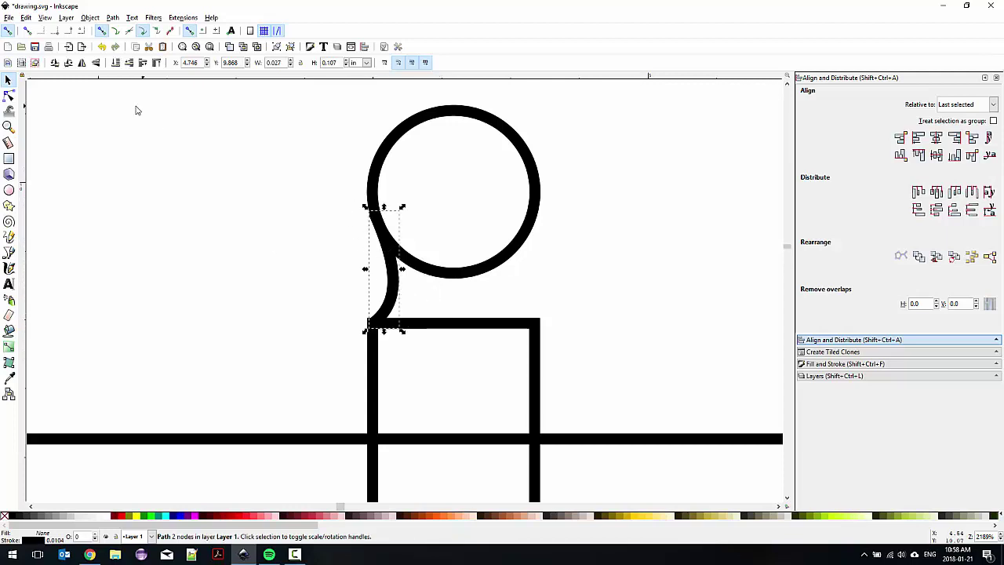
{"action": "left_click", "coordinate": [30, 19]}
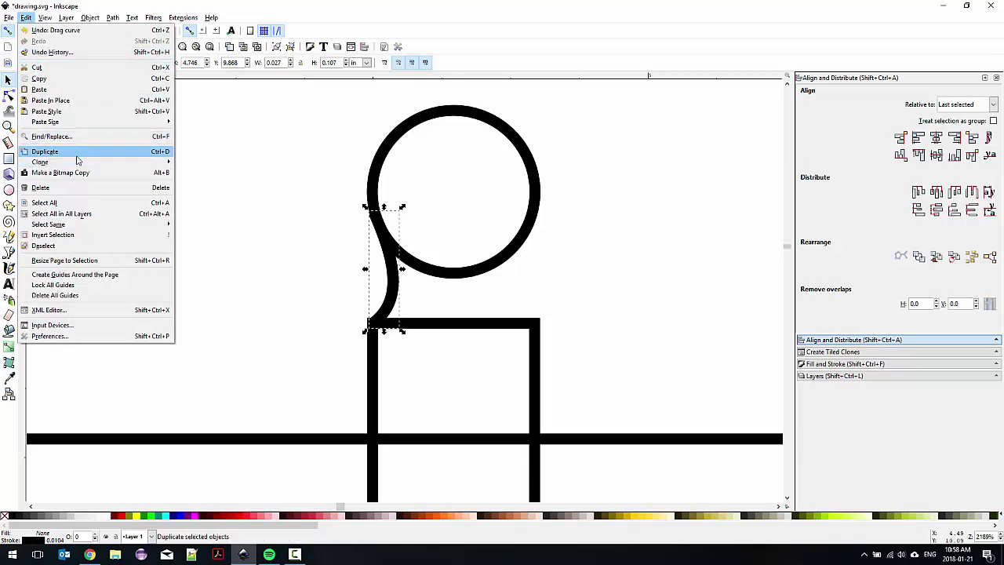
{"action": "left_click", "coordinate": [188, 207]}
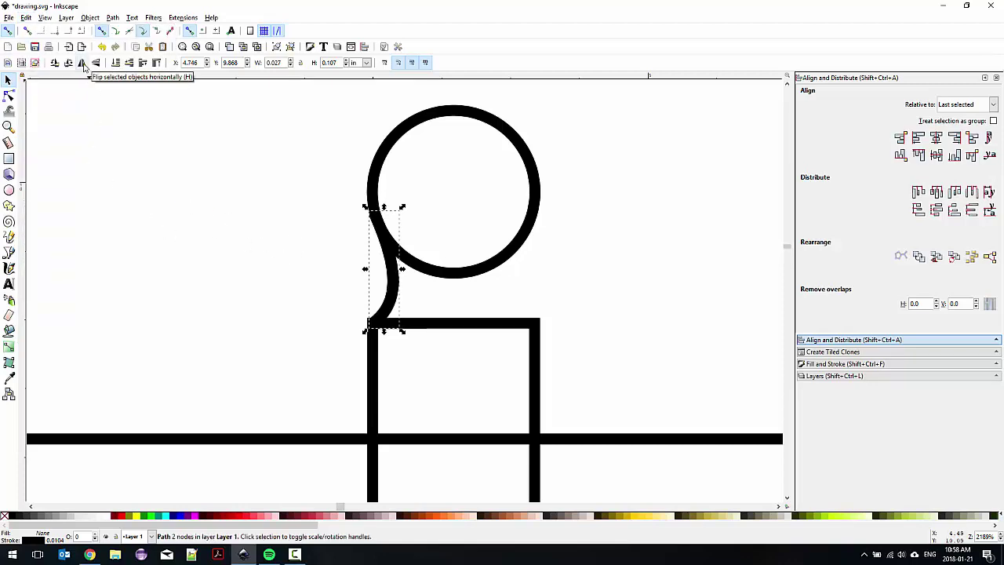
{"action": "left_click", "coordinate": [82, 64]}
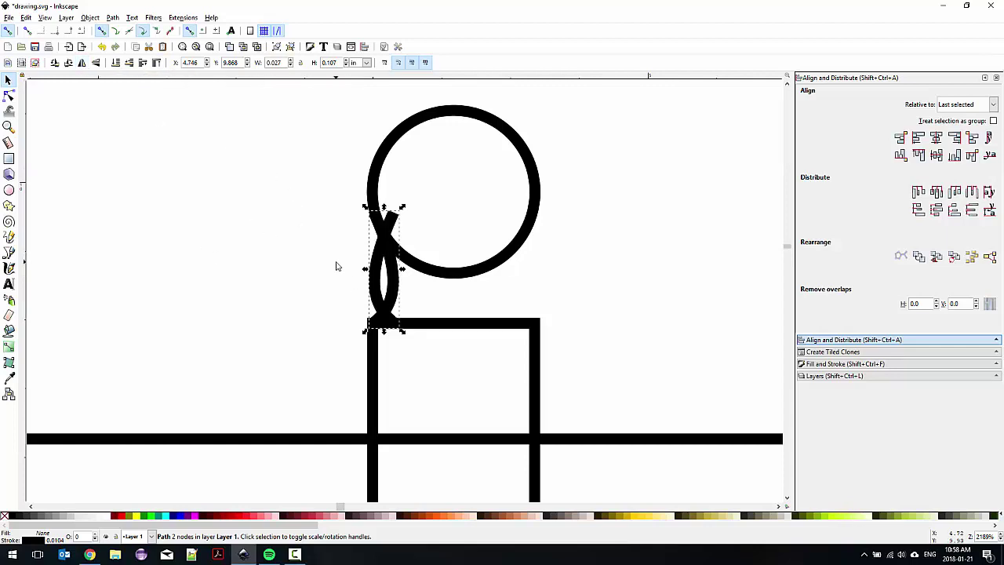
{"action": "key", "text": "Right"}
{"action": "key", "text": "Right"}
{"action": "key", "text": "Right"}
{"action": "key", "text": "Right"}
{"action": "key", "text": "Right"}
{"action": "key", "text": "Right"}
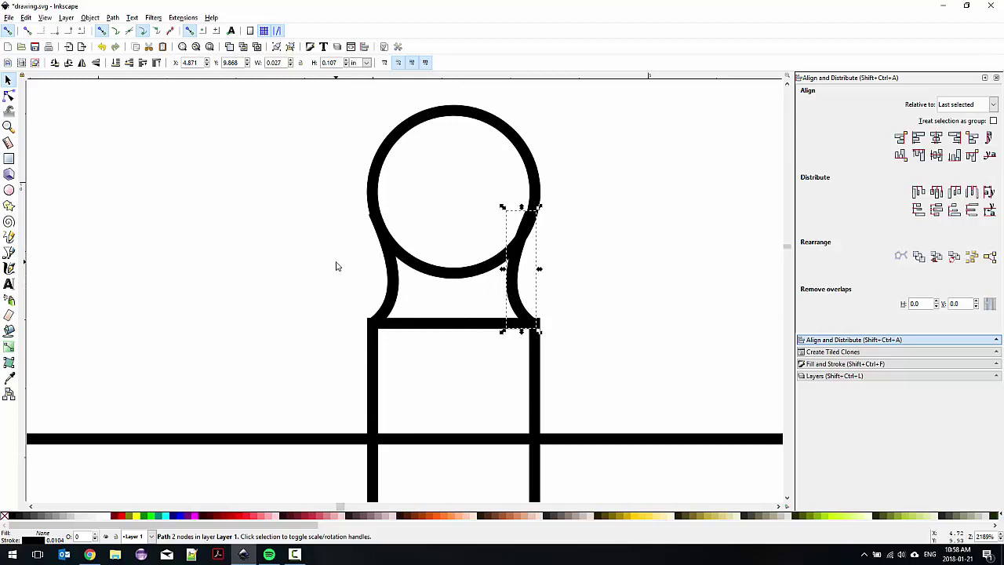
{"action": "scroll", "coordinate": [522, 264], "scroll_direction": "up", "scroll_amount": 2}
{"action": "left_click_drag", "start_coordinate": [543, 386], "coordinate": [567, 395]}
{"action": "left_click", "coordinate": [594, 311]}
{"action": "scroll", "coordinate": [590, 312], "scroll_direction": "down", "scroll_amount": 2}
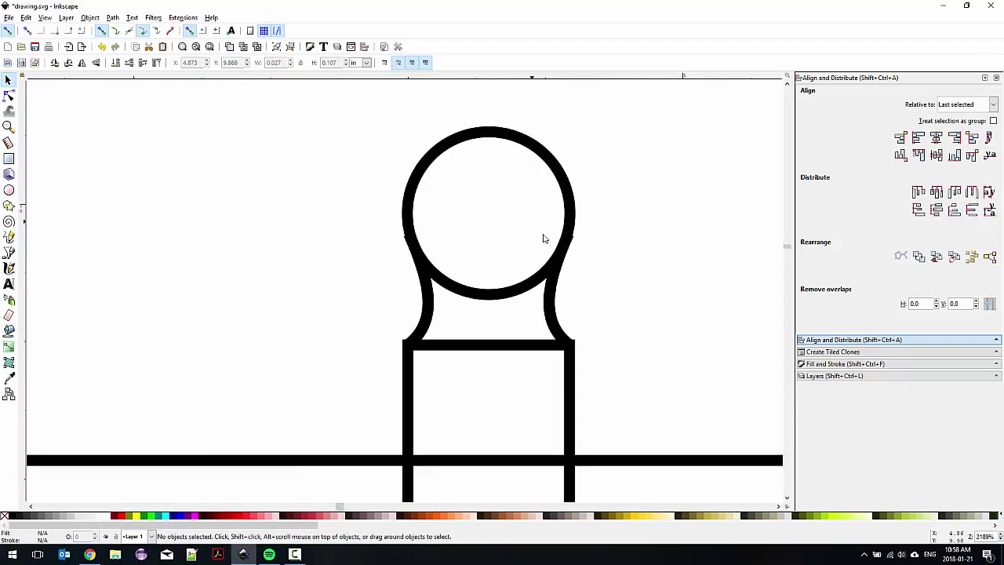
Set the stroke of both curved neck lines to blue.
{"action": "left_click", "coordinate": [428, 322]}
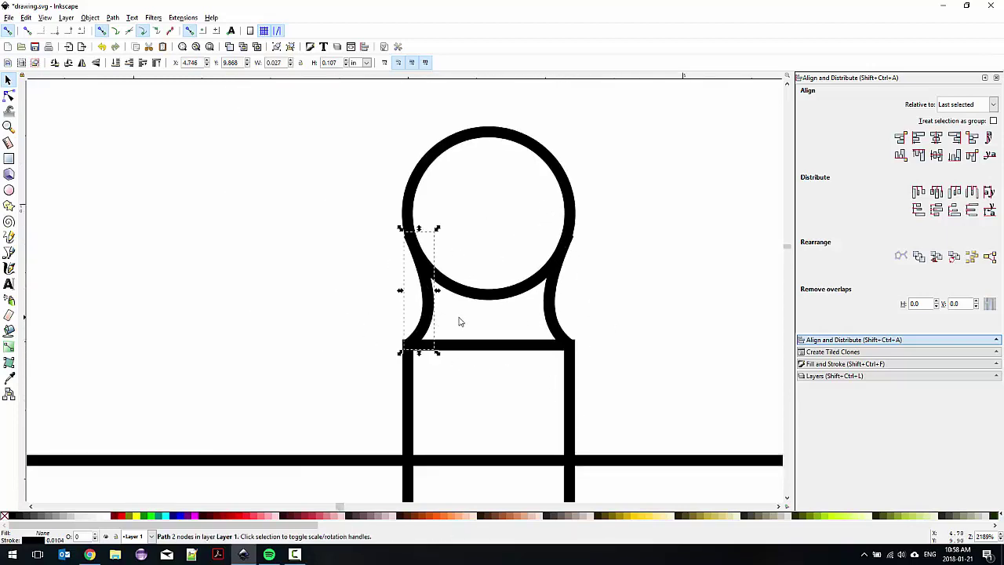
{"action": "left_click", "coordinate": [560, 288], "text": "shift"}
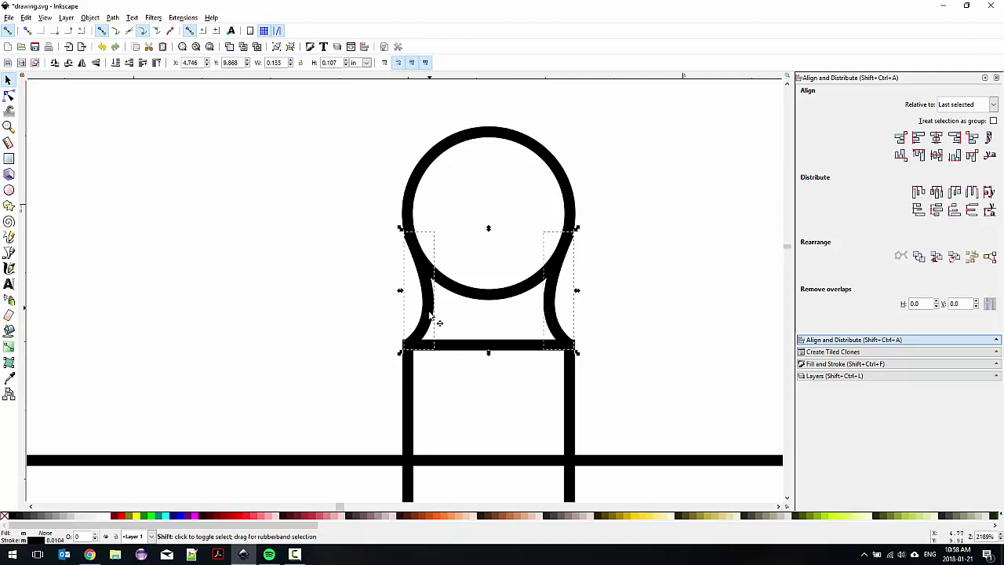
{"action": "left_click", "coordinate": [180, 519]}
{"action": "left_click", "coordinate": [211, 396]}
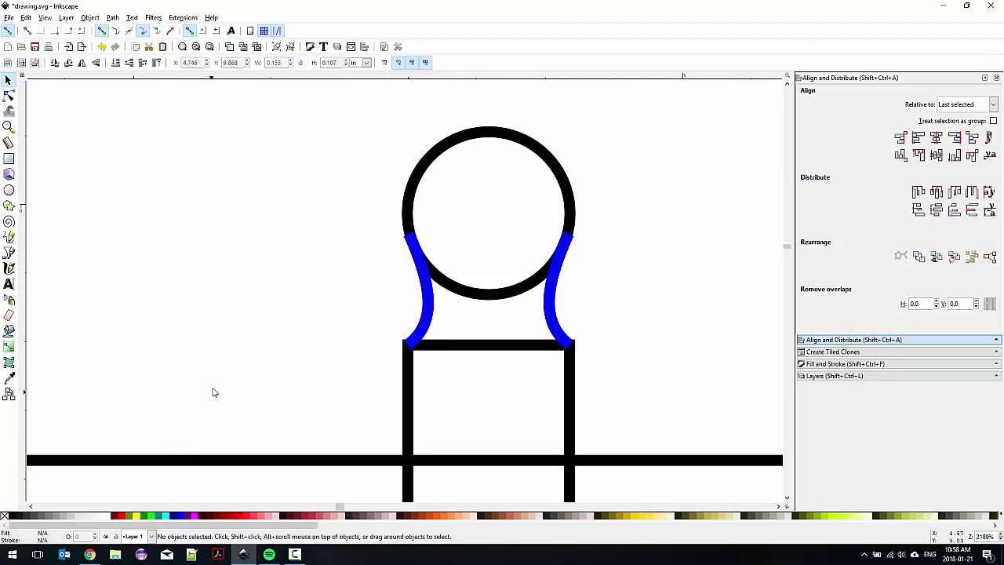
Try to join the upper end nodes of the two blue neck curves with a segment, and undo the attempt.
{"action": "left_click", "coordinate": [8, 95]}
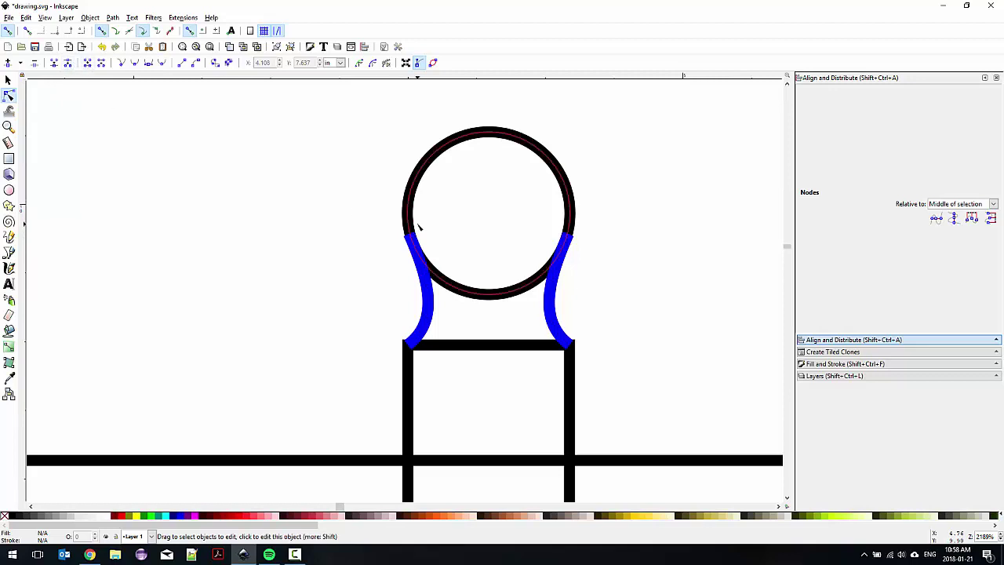
{"action": "left_click", "coordinate": [421, 248]}
{"action": "left_click", "coordinate": [408, 237]}
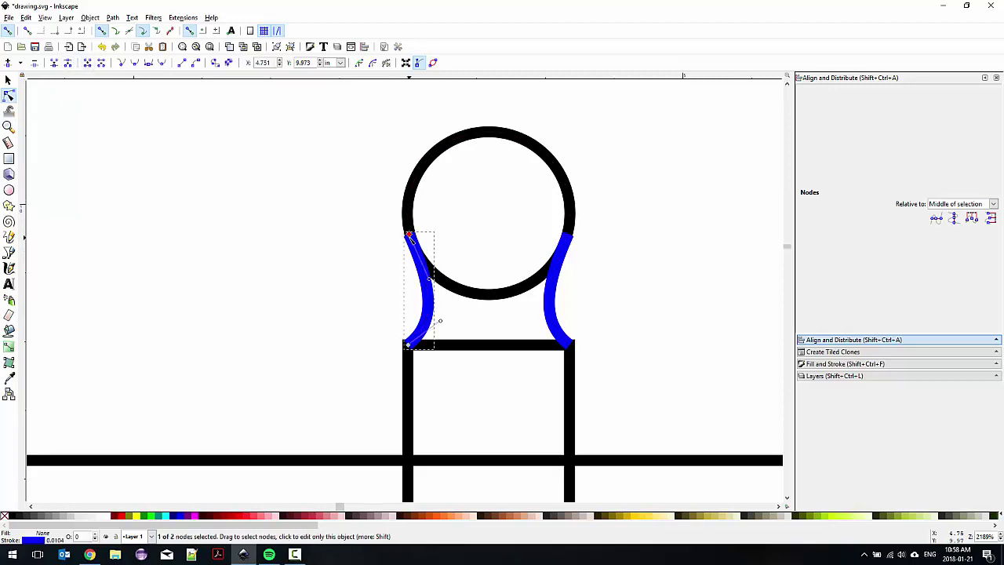
{"action": "left_click", "coordinate": [554, 298], "text": "shift"}
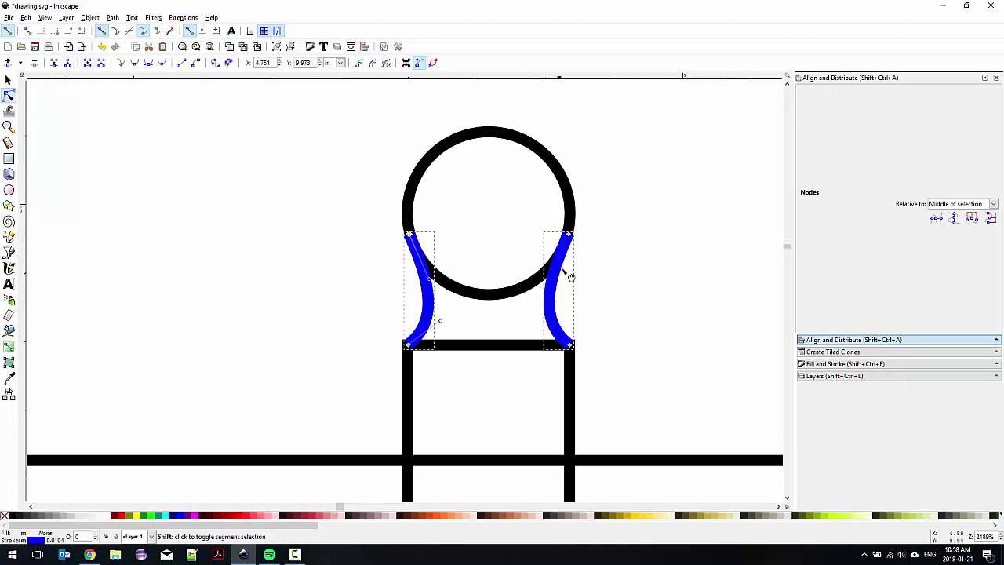
{"action": "left_click", "coordinate": [570, 237], "text": "shift"}
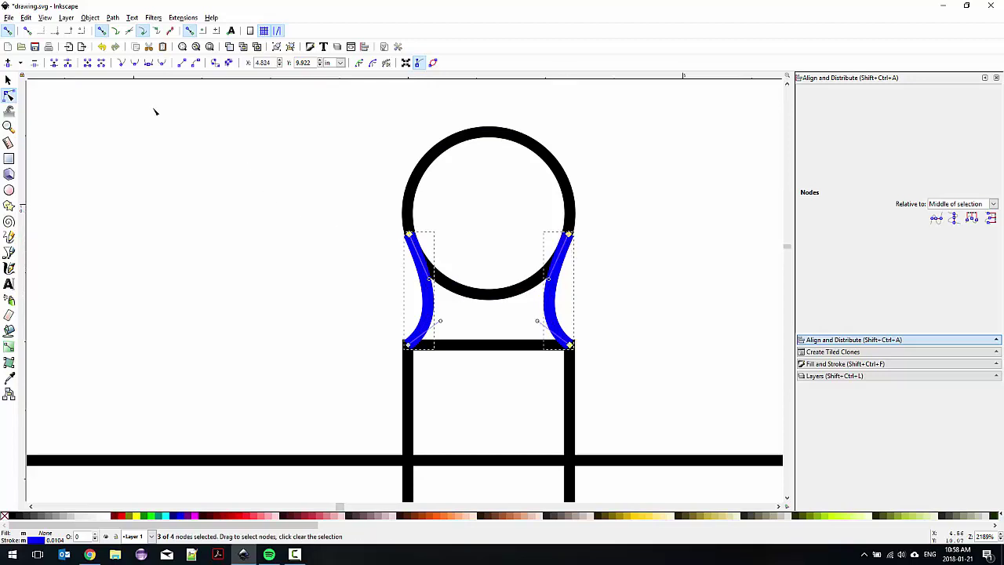
{"action": "left_click", "coordinate": [88, 62]}
{"action": "key", "text": "ctrl+z"}
{"action": "key", "text": "ctrl+z"}
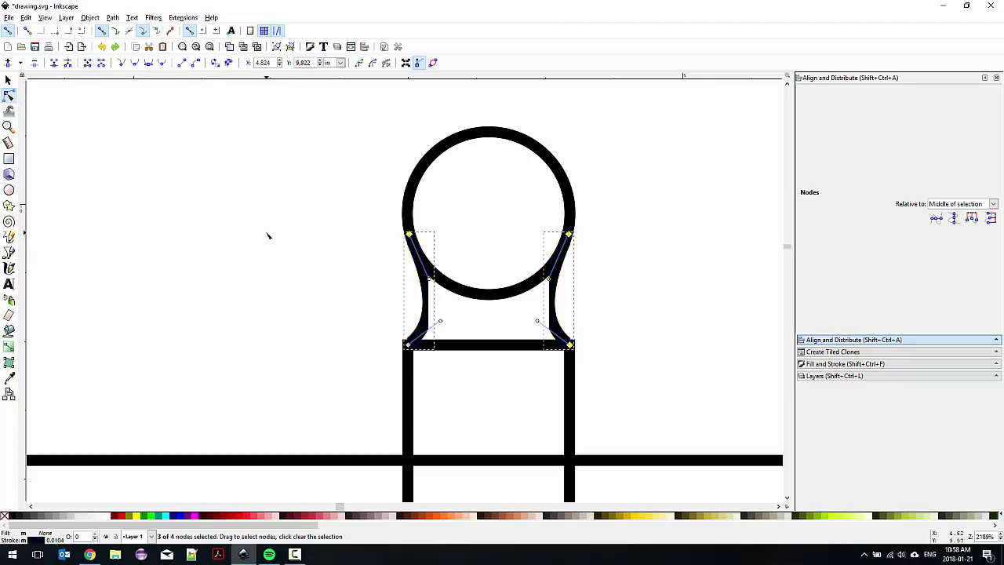
{"action": "key", "text": "ctrl+shift+z"}
{"action": "left_click", "coordinate": [393, 263]}
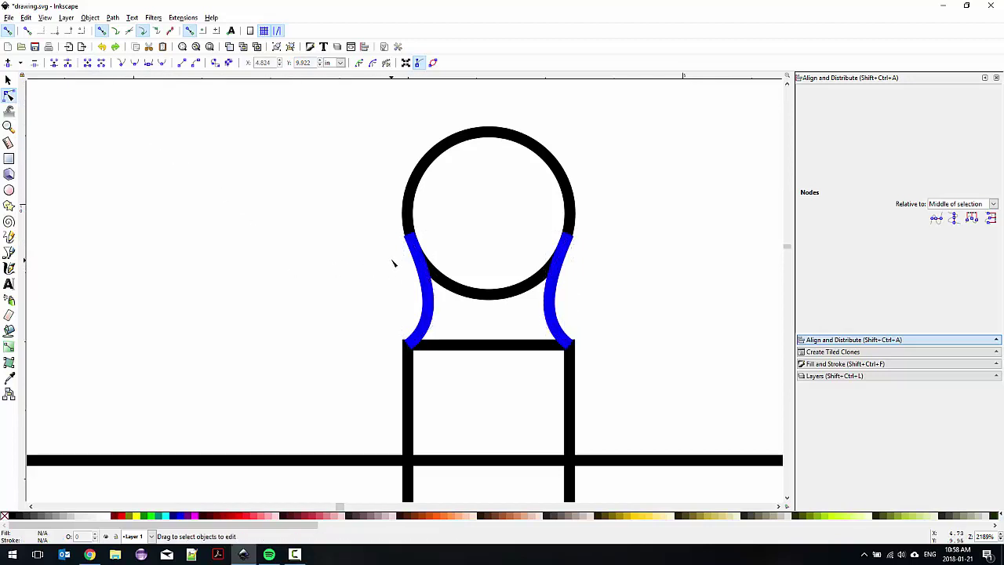
Join the two blue neck curves into a closed shape with new segments between their upper end nodes and between their lower end nodes.
{"action": "left_click", "coordinate": [420, 264]}
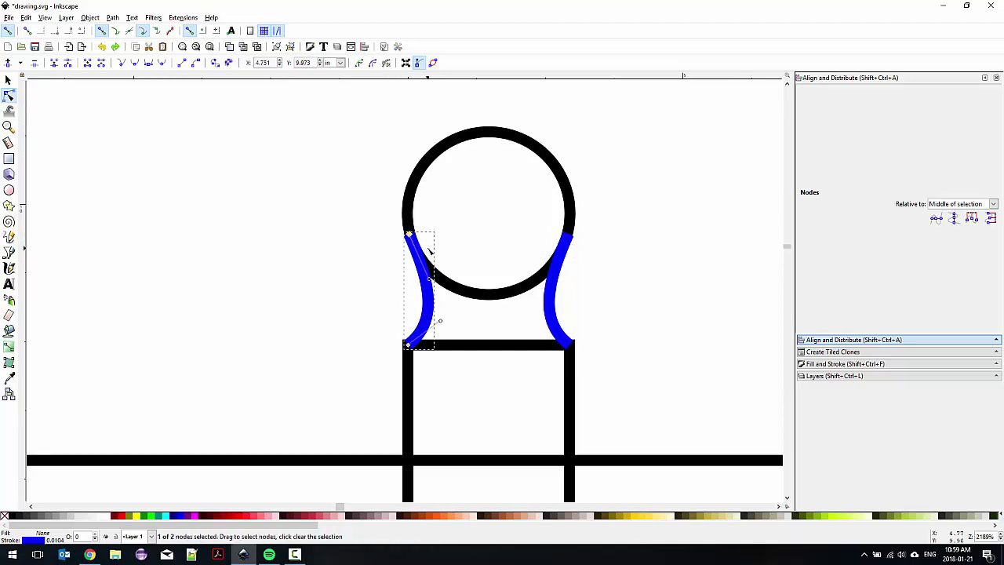
{"action": "left_click", "coordinate": [569, 253], "text": "shift"}
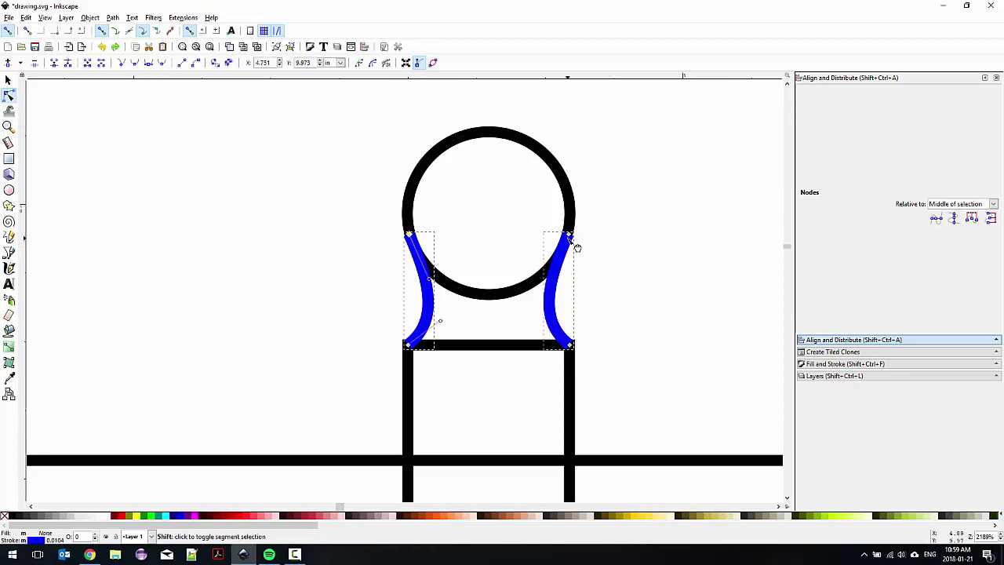
{"action": "left_click", "coordinate": [88, 63]}
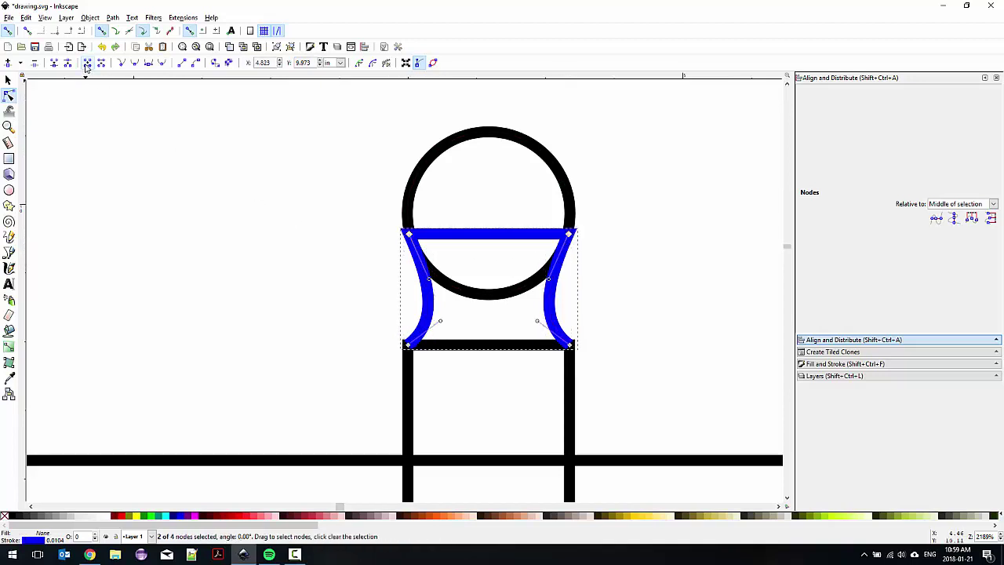
{"action": "left_click", "coordinate": [408, 345]}
{"action": "left_click", "coordinate": [573, 347], "text": "shift"}
{"action": "left_click", "coordinate": [87, 64]}
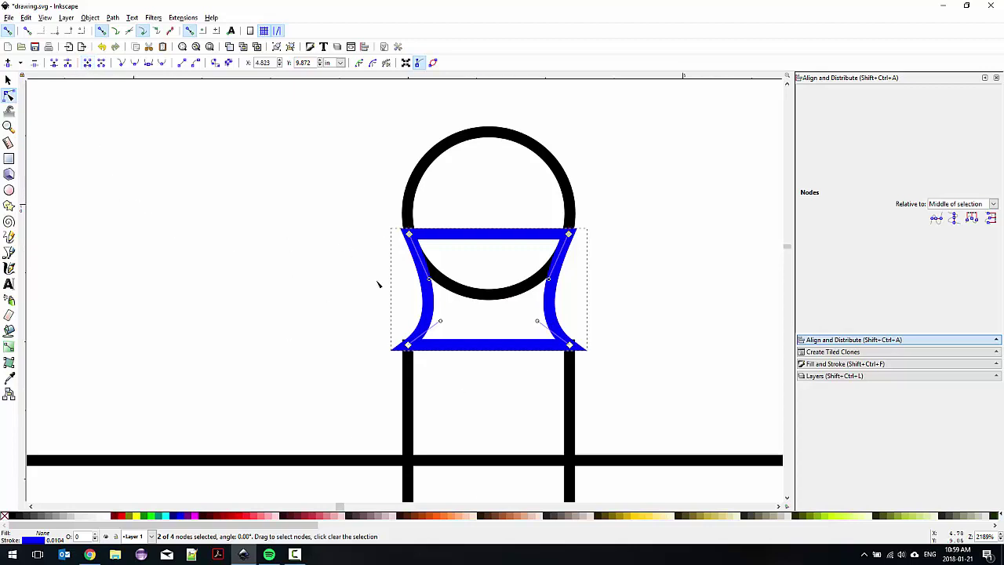
Set the closed neck shape's stroke to black and leave the shape without a fill.
{"action": "left_click", "coordinate": [178, 517]}
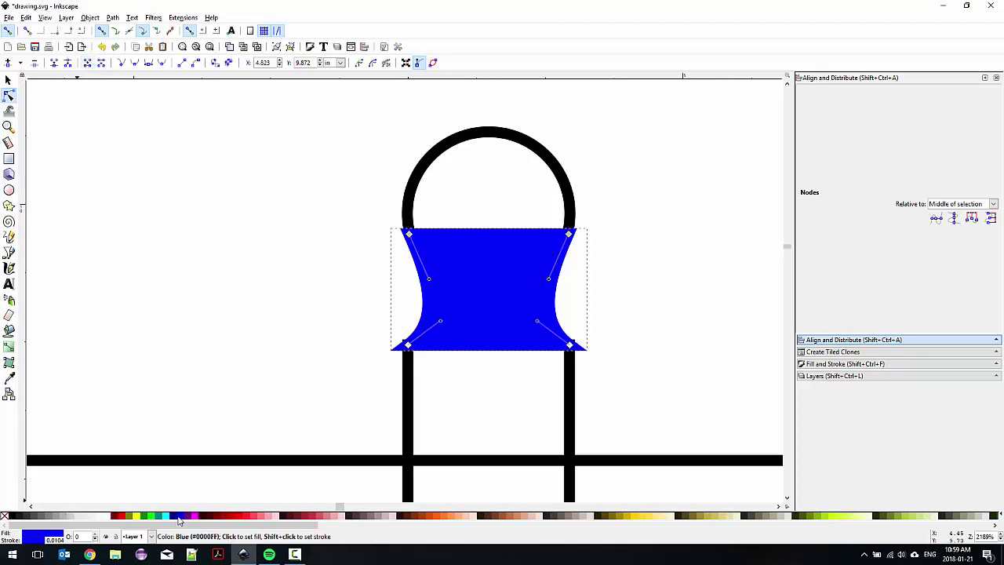
{"action": "left_click", "coordinate": [13, 518], "text": "shift"}
{"action": "left_click", "coordinate": [5, 517]}
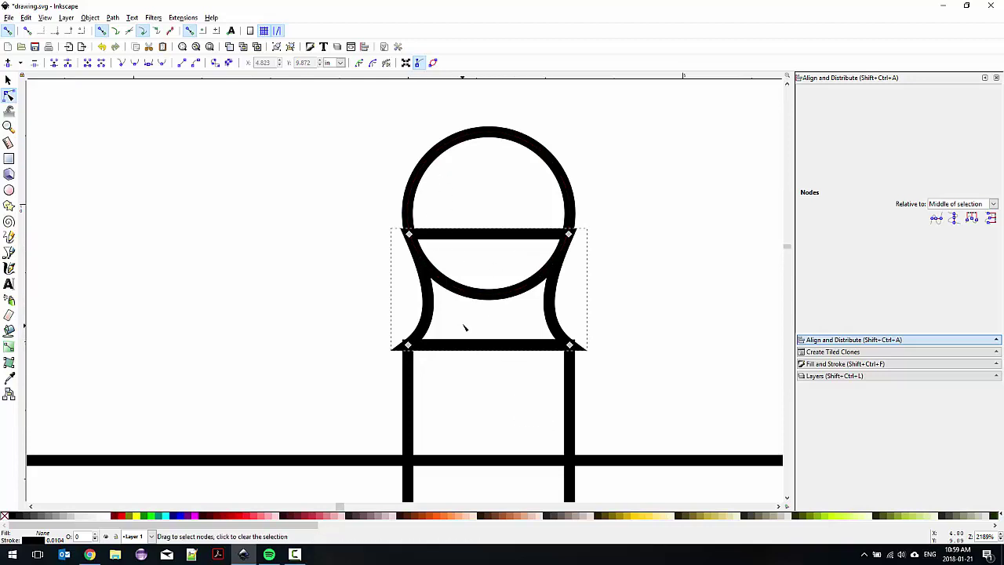
{"action": "left_click", "coordinate": [8, 80]}
{"action": "left_click", "coordinate": [414, 182], "text": "shift"}
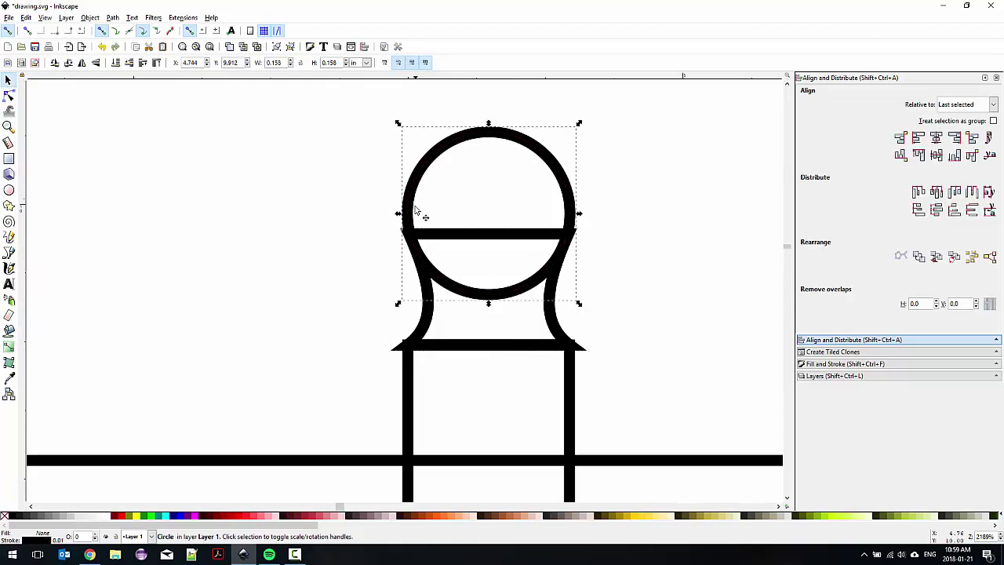
{"action": "left_click", "coordinate": [414, 383], "text": "shift"}
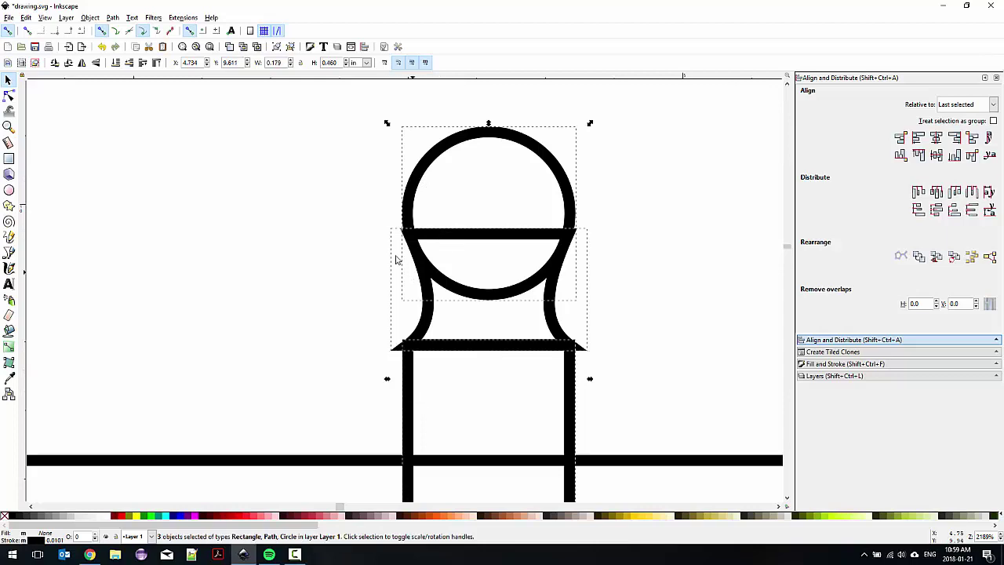
{"action": "left_click", "coordinate": [91, 18]}
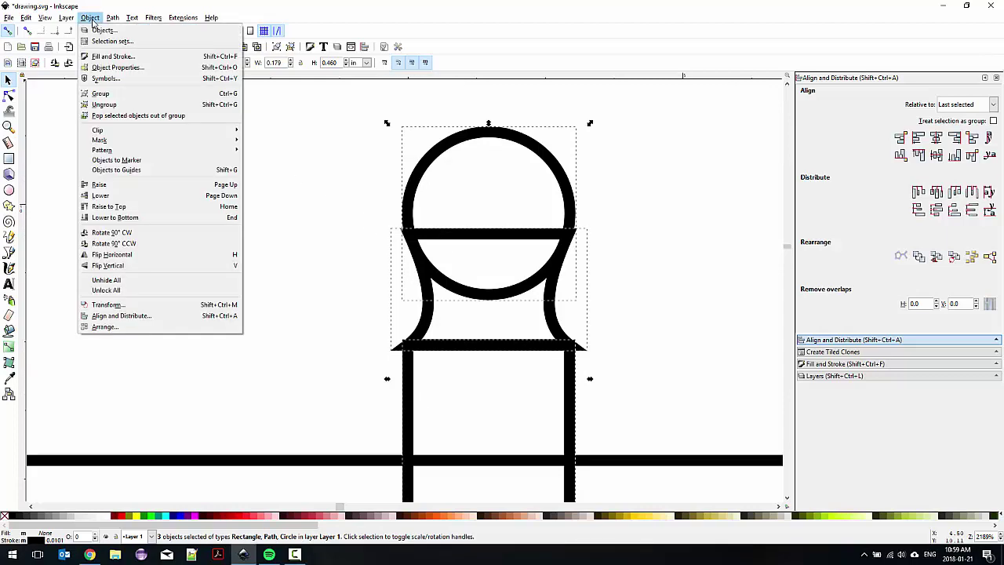
{"action": "mouse_move", "coordinate": [112, 19]}
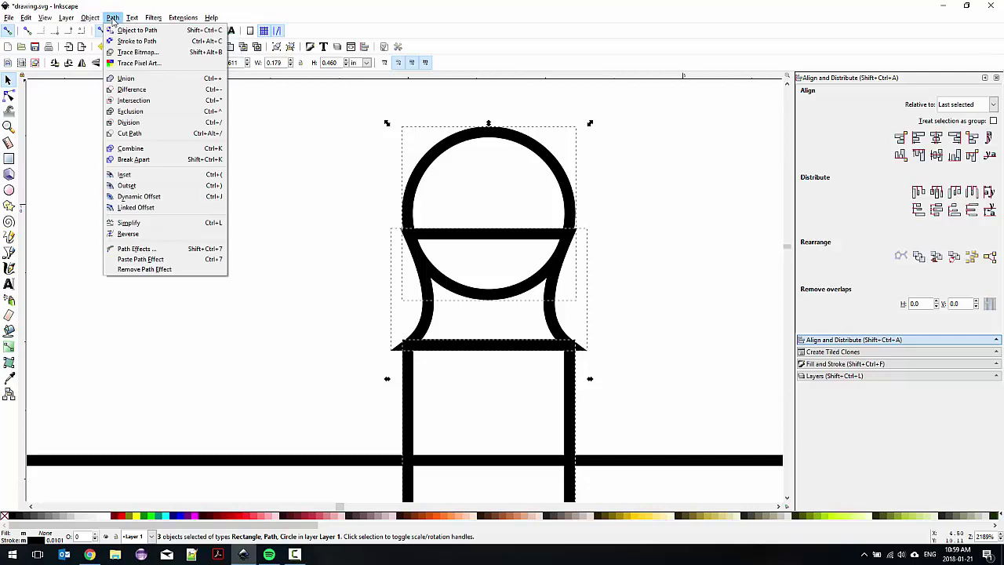
{"action": "left_click", "coordinate": [73, 206]}
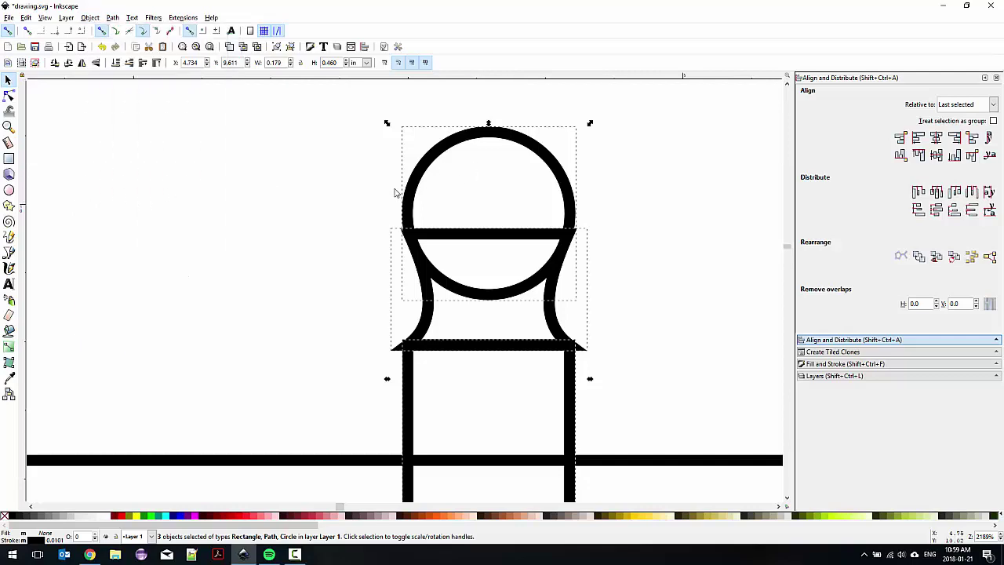
{"action": "left_click", "coordinate": [361, 192]}
Convert the small rectangle below the neck from a shape object to a path.
{"action": "left_click", "coordinate": [426, 174]}
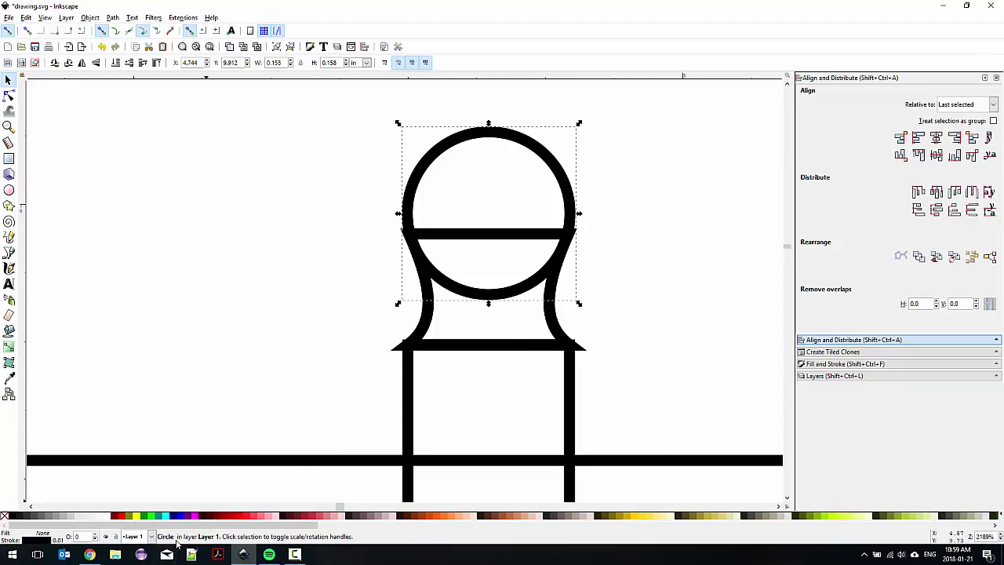
{"action": "left_click", "coordinate": [406, 390]}
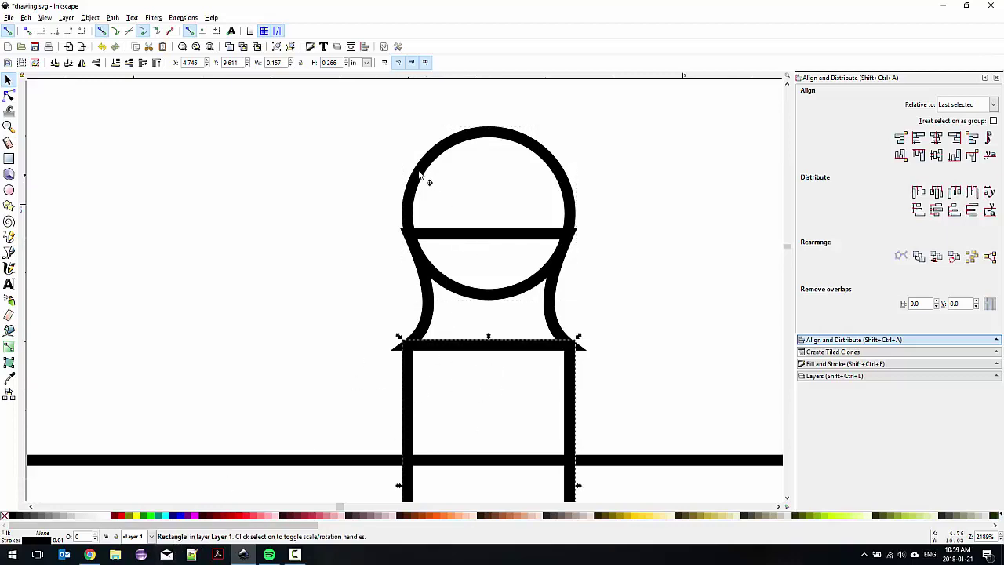
{"action": "left_click", "coordinate": [113, 17]}
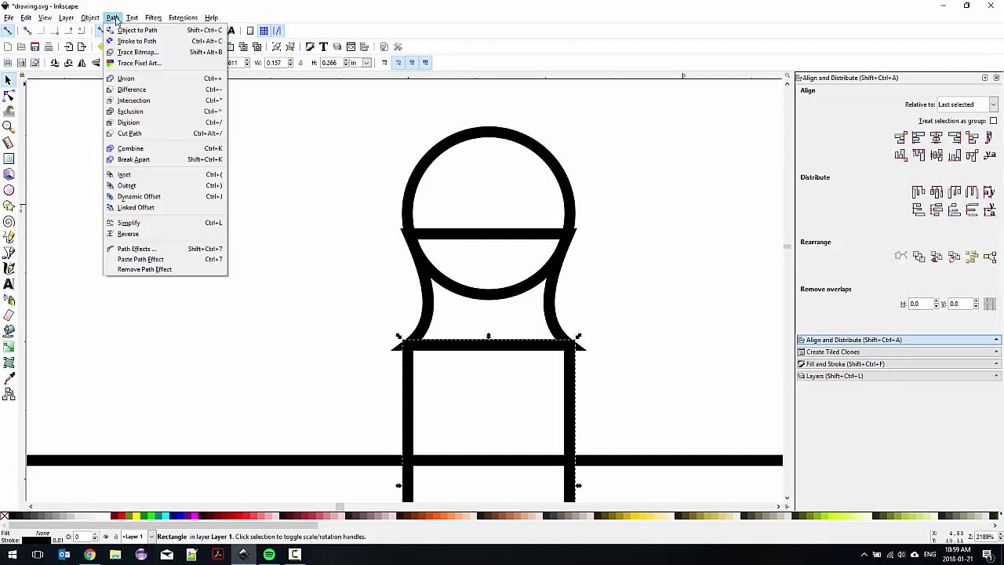
{"action": "left_click", "coordinate": [125, 30]}
{"action": "left_click", "coordinate": [314, 351]}
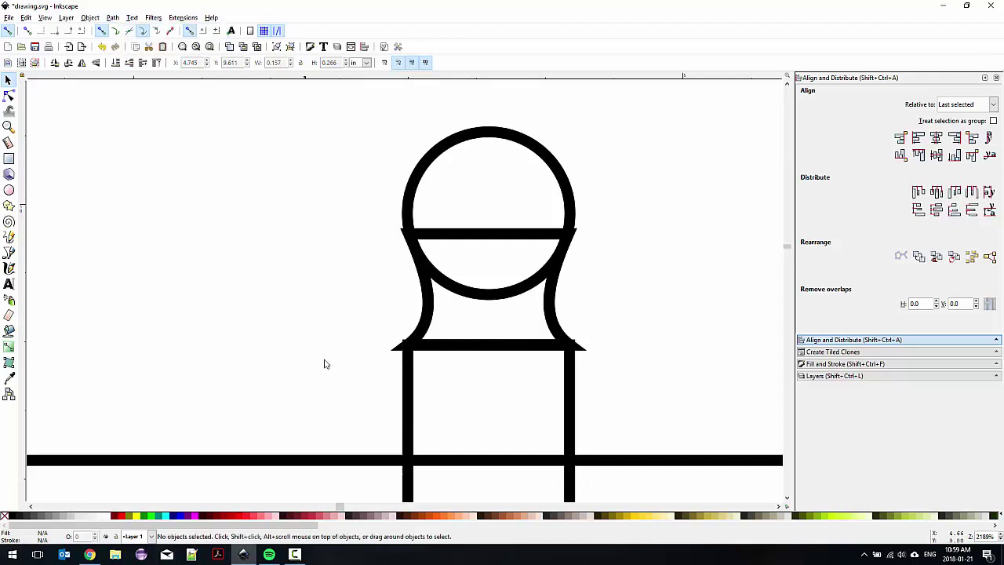
Convert the circle above the neck from a shape object to a path.
{"action": "left_click", "coordinate": [406, 380]}
{"action": "left_click", "coordinate": [416, 174]}
{"action": "left_click", "coordinate": [112, 18]}
{"action": "left_click", "coordinate": [125, 30]}
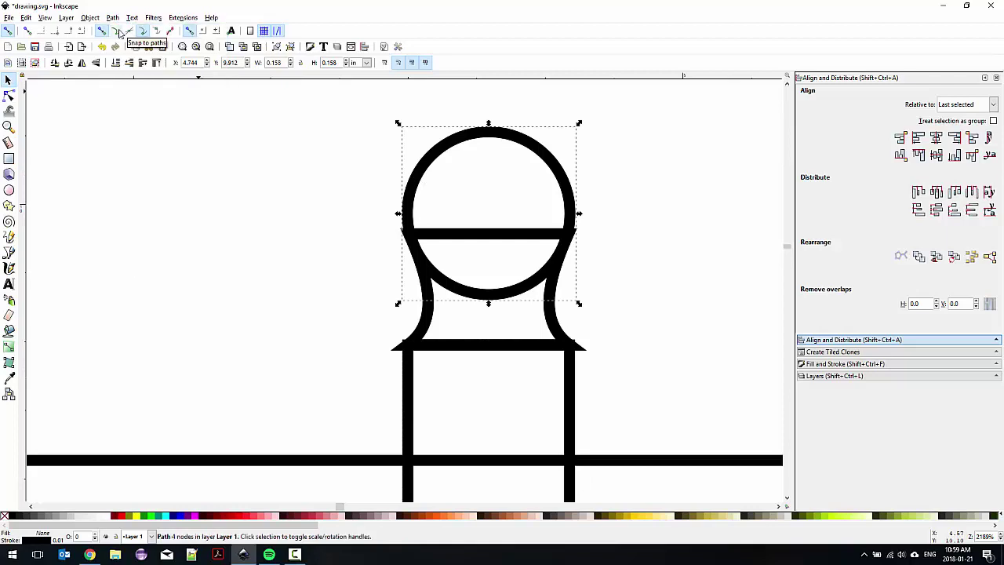
{"action": "left_click", "coordinate": [232, 170]}
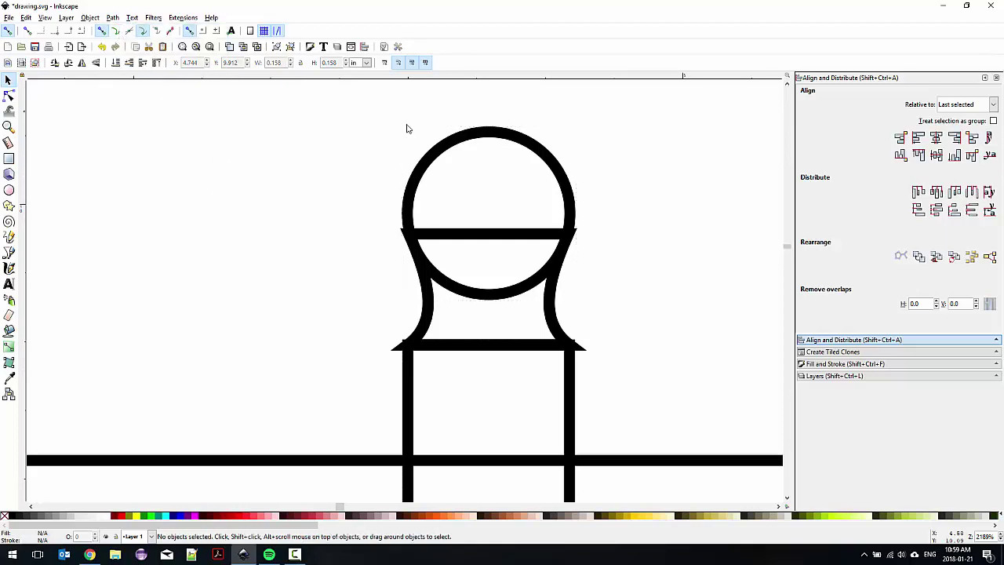
Combine the circle, the closed neck shape and the small rectangle into one path with Union.
{"action": "left_click", "coordinate": [415, 200]}
{"action": "left_click", "coordinate": [426, 350], "text": "shift"}
{"action": "left_click", "coordinate": [412, 384], "text": "shift"}
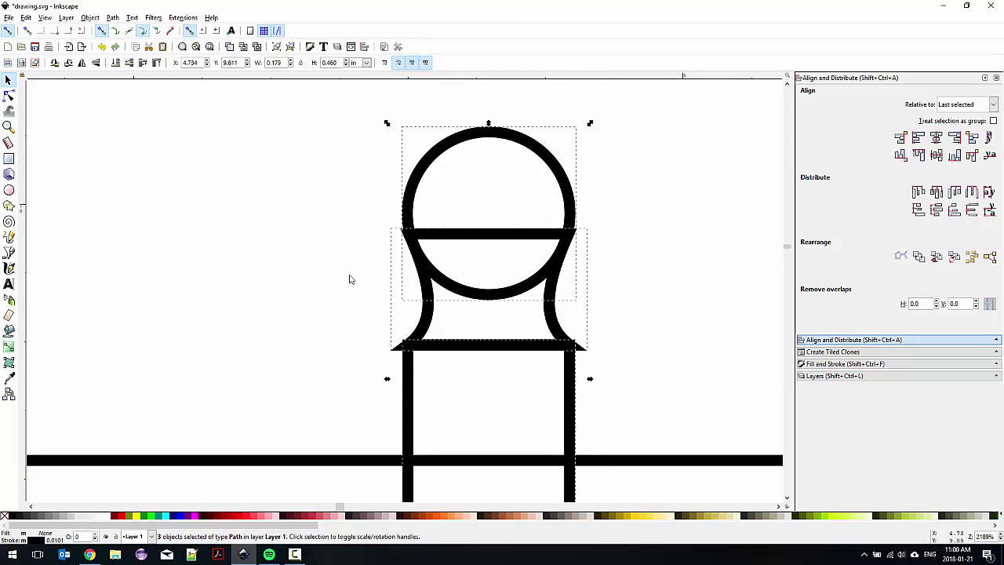
{"action": "left_click", "coordinate": [113, 18]}
{"action": "left_click", "coordinate": [131, 80]}
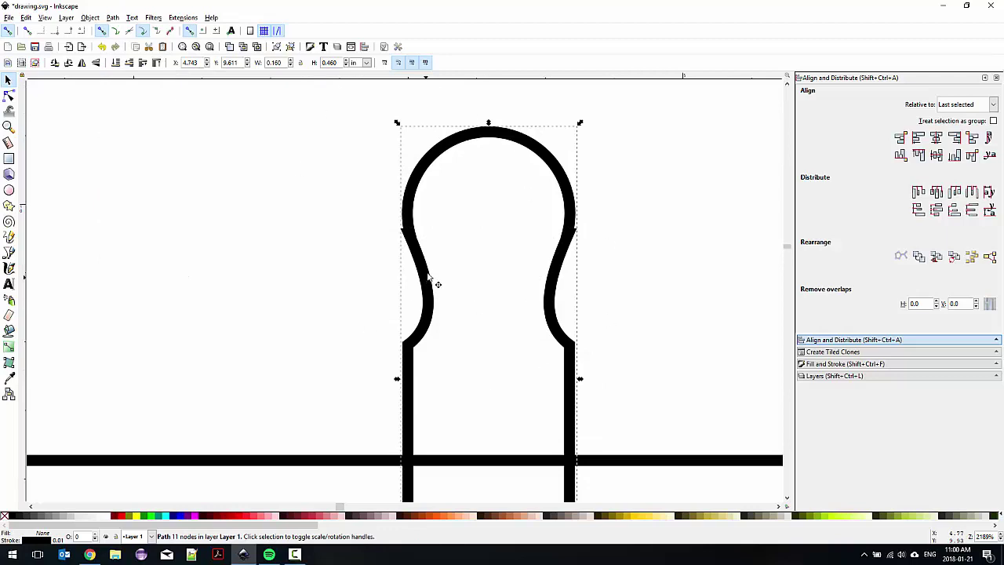
Delete the overlapping nodes at both junctions of the round head and the neck to smooth the merged tab's outline.
{"action": "scroll", "coordinate": [402, 224], "scroll_direction": "up", "scroll_amount": 1, "text": "ctrl"}
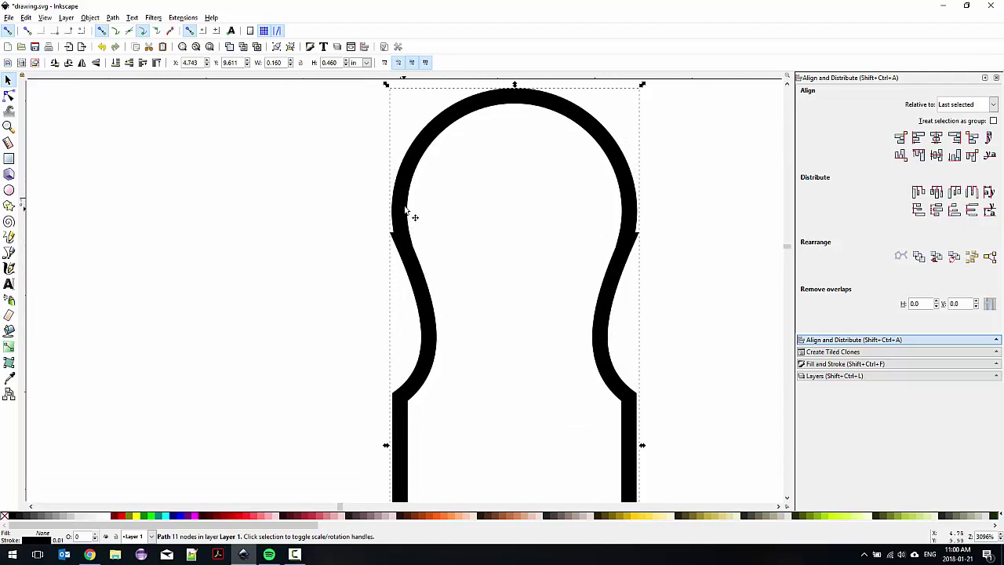
{"action": "key", "text": "n"}
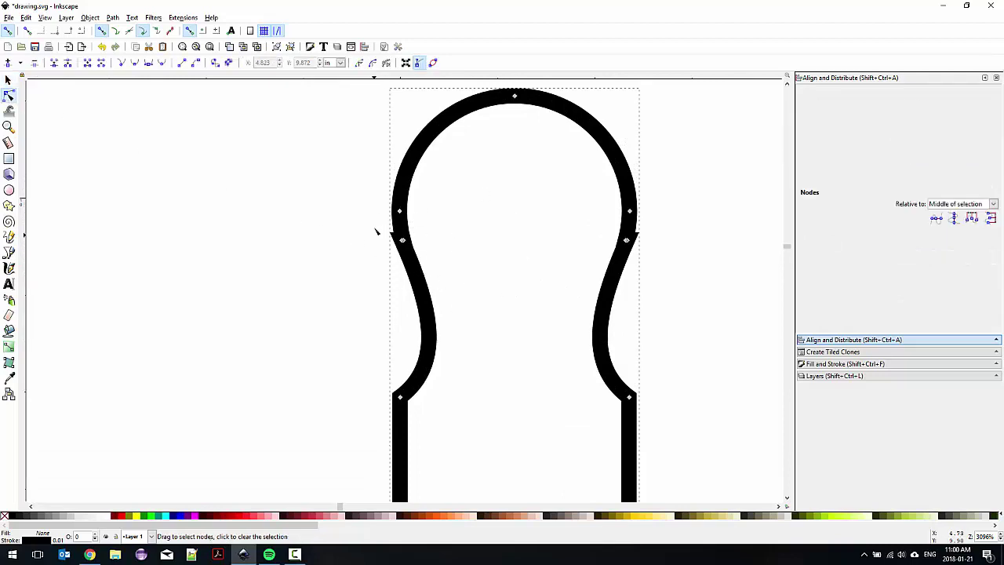
{"action": "left_click_drag", "start_coordinate": [375, 224], "coordinate": [438, 266]}
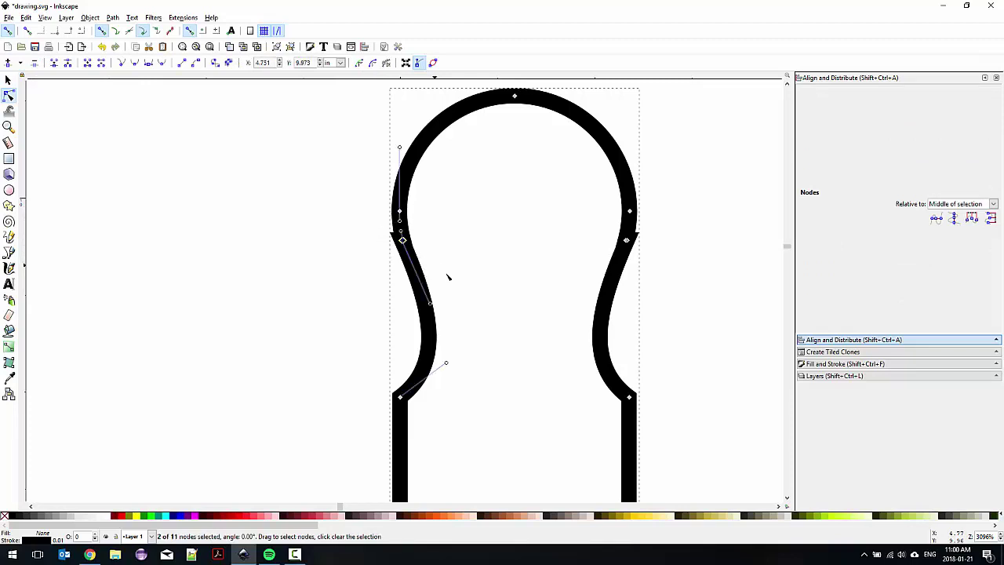
{"action": "left_click", "coordinate": [56, 69]}
{"action": "left_click", "coordinate": [350, 250]}
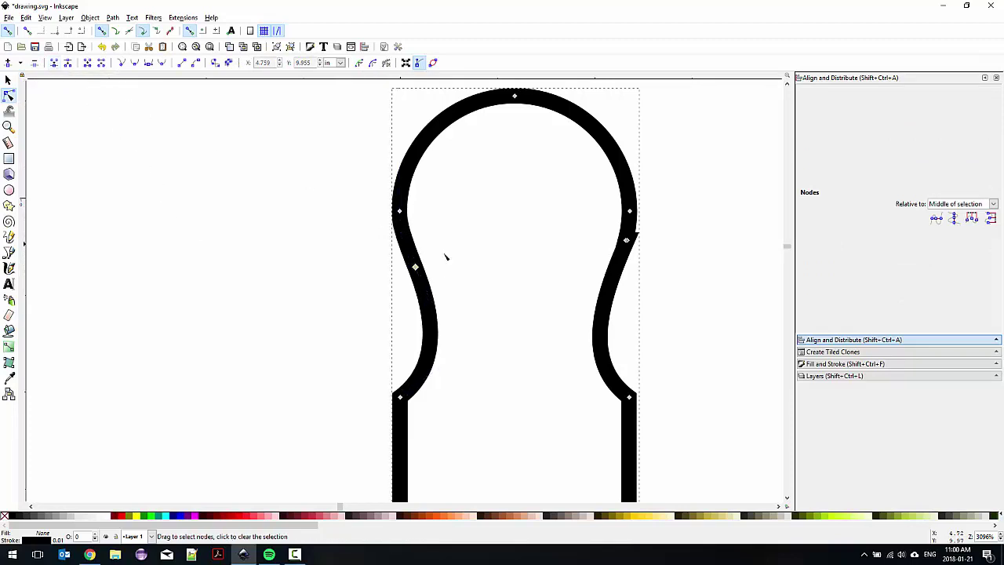
{"action": "left_click_drag", "start_coordinate": [577, 222], "coordinate": [651, 267]}
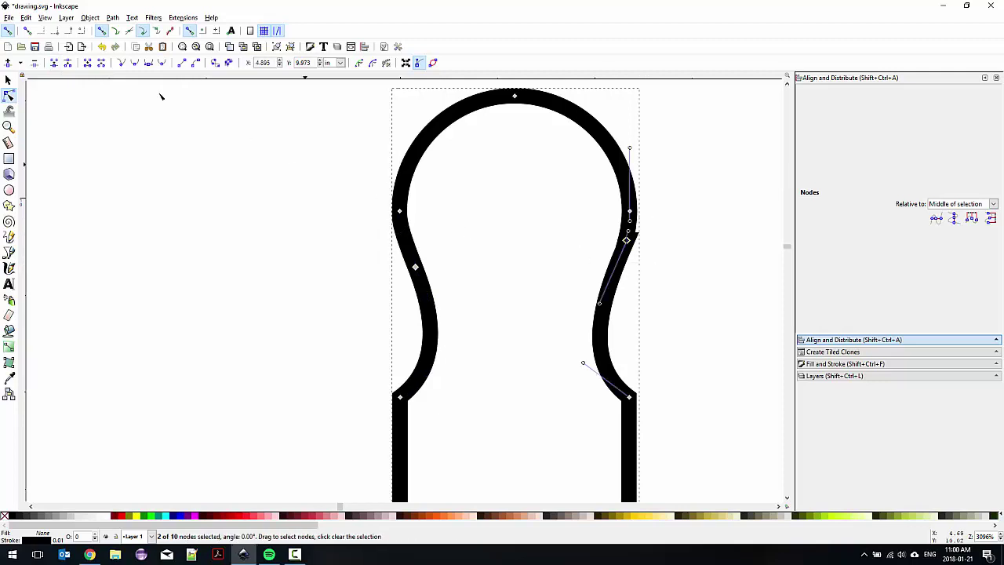
{"action": "left_click", "coordinate": [55, 64]}
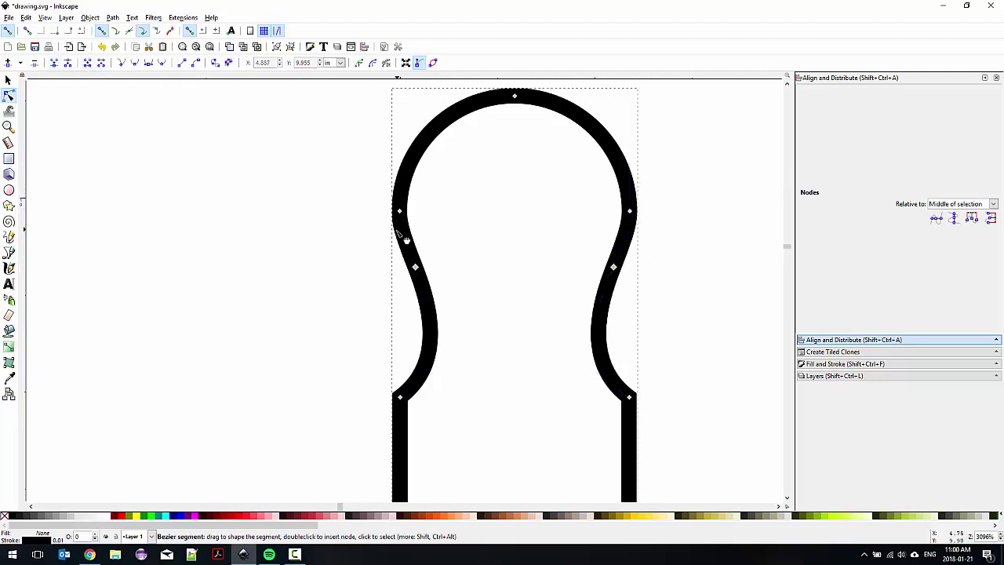
Move the merged tab so its neck base sits on the large square's upper edge, slightly left of the edge's centre.
{"action": "scroll", "coordinate": [396, 232], "scroll_direction": "down", "scroll_amount": 2}
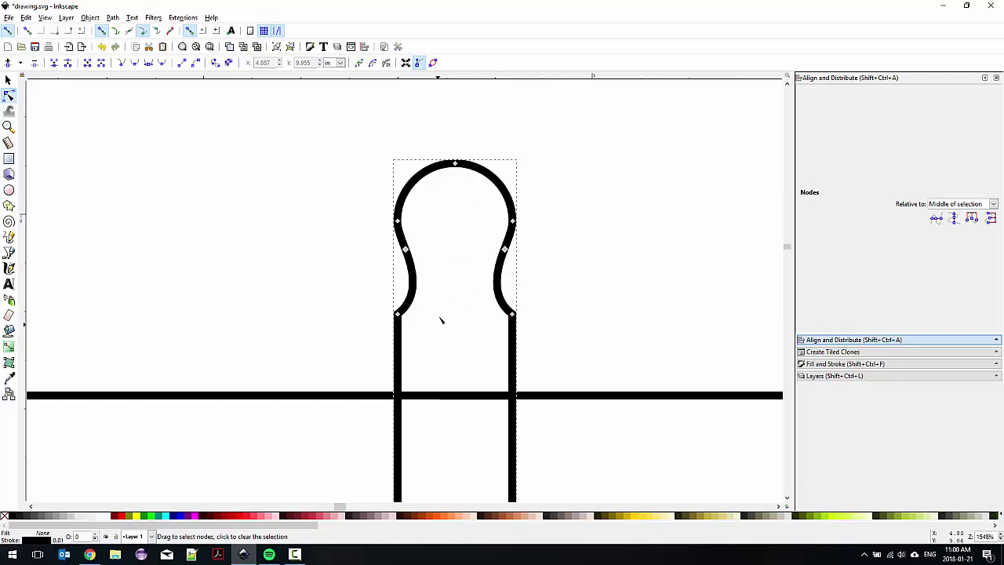
{"action": "scroll", "coordinate": [420, 296], "scroll_direction": "down", "scroll_amount": 2}
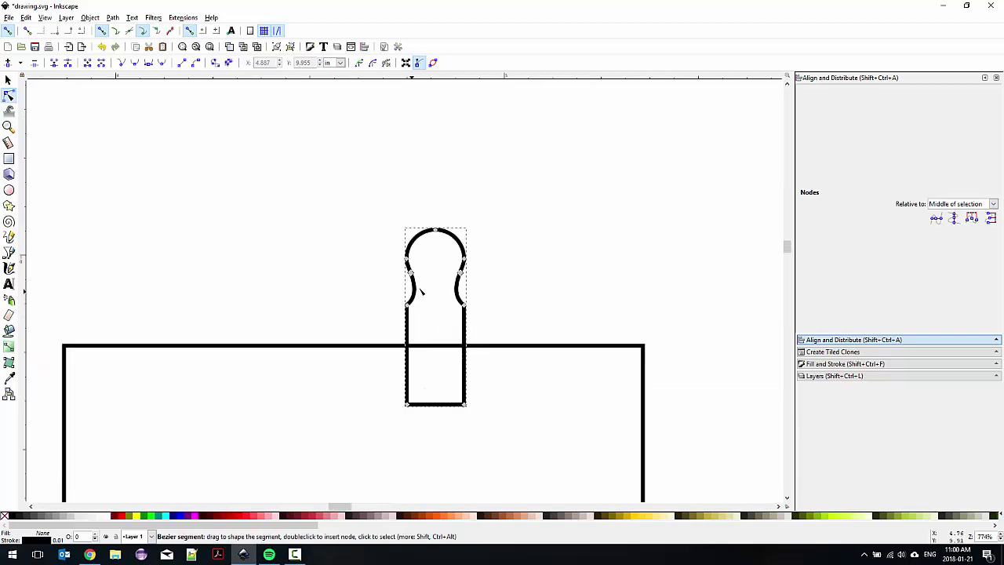
{"action": "left_click", "coordinate": [8, 79]}
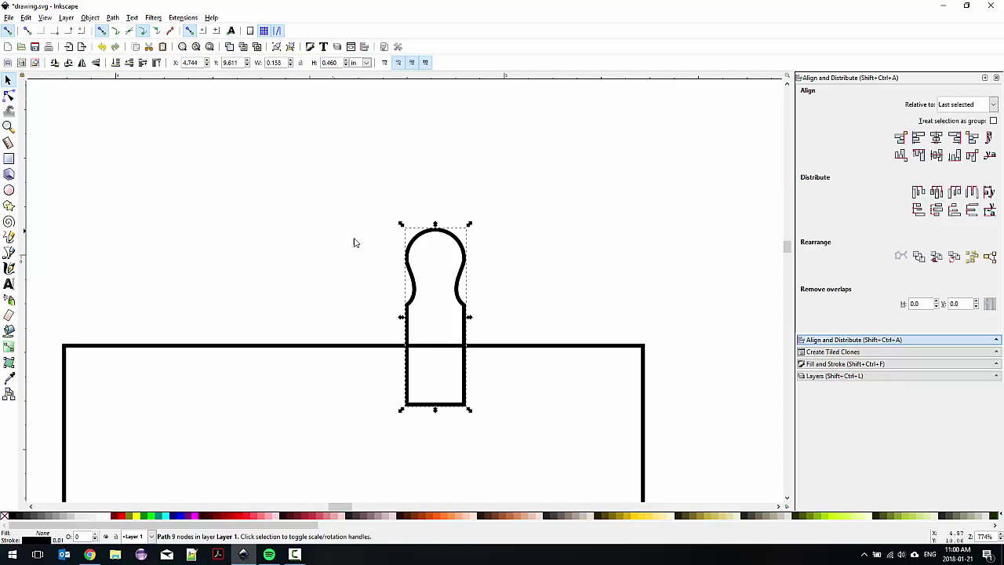
{"action": "scroll", "coordinate": [335, 235], "scroll_direction": "right", "scroll_amount": 2}
{"action": "left_click_drag", "start_coordinate": [355, 293], "coordinate": [178, 336]}
{"action": "scroll", "coordinate": [413, 251], "scroll_direction": "left", "scroll_amount": 5}
{"action": "scroll", "coordinate": [413, 251], "scroll_direction": "down", "scroll_amount": 2}
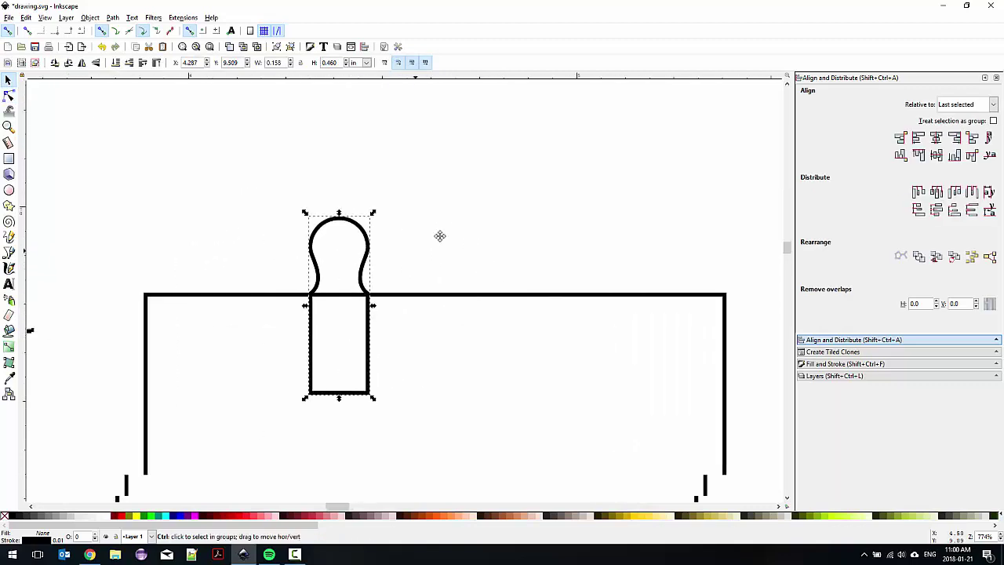
{"action": "key", "text": "minus"}
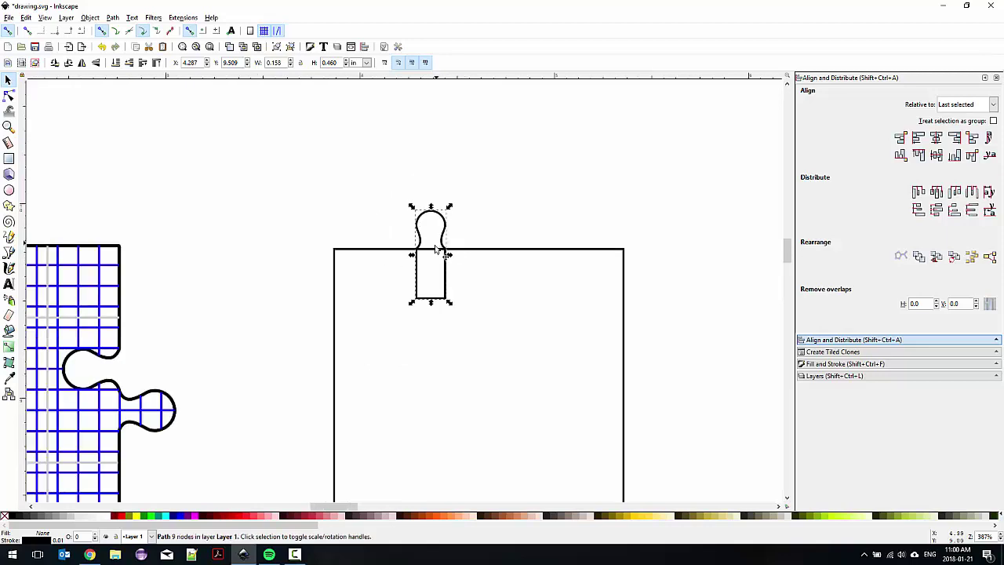
{"action": "left_click_drag", "start_coordinate": [432, 251], "coordinate": [445, 253]}
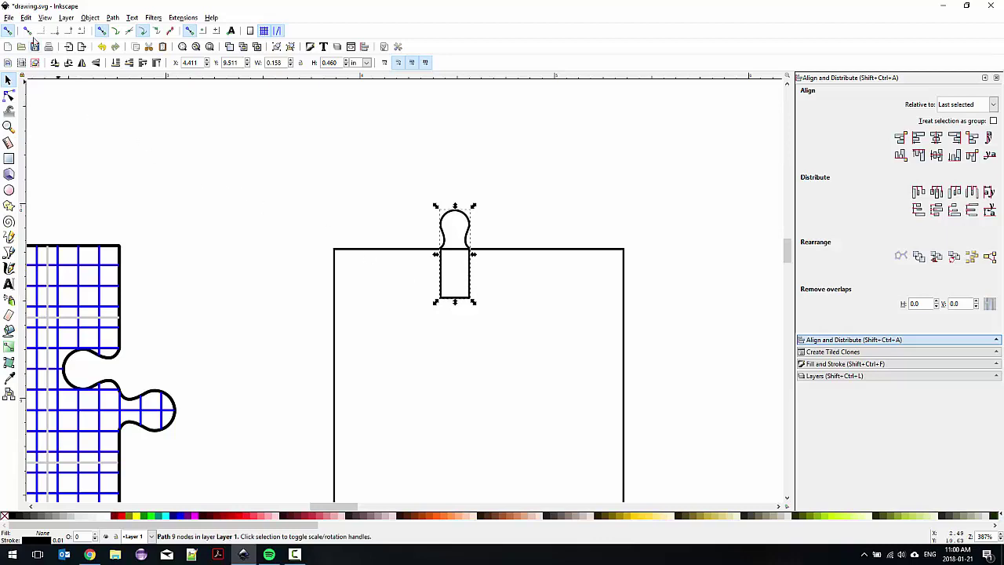
Place a duplicate of the tab rotated by 180° directly against the original's right side, with both neck bases on the square's upper edge.
{"action": "left_click", "coordinate": [68, 69]}
{"action": "left_click", "coordinate": [68, 69]}
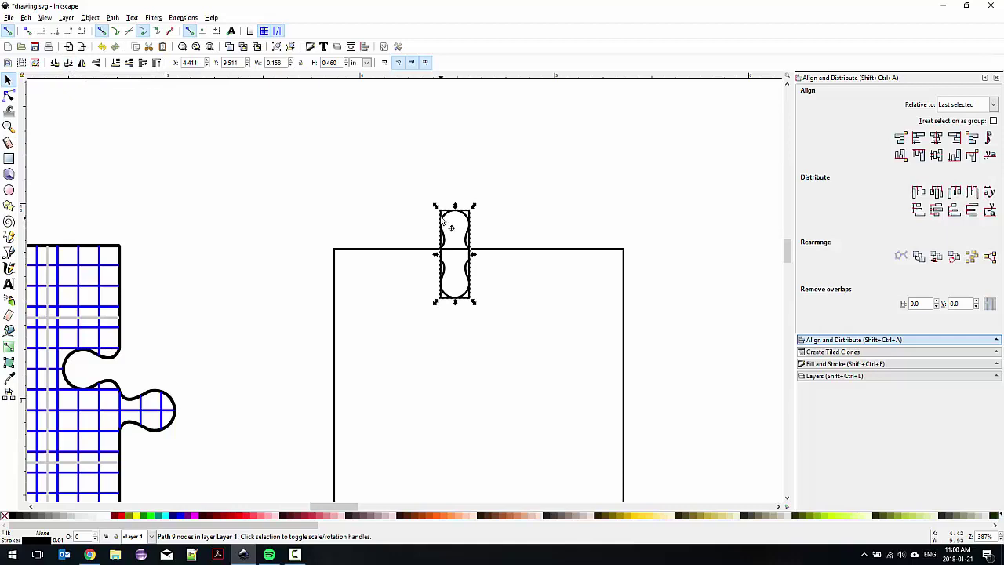
{"action": "left_click_drag", "start_coordinate": [444, 223], "coordinate": [487, 209]}
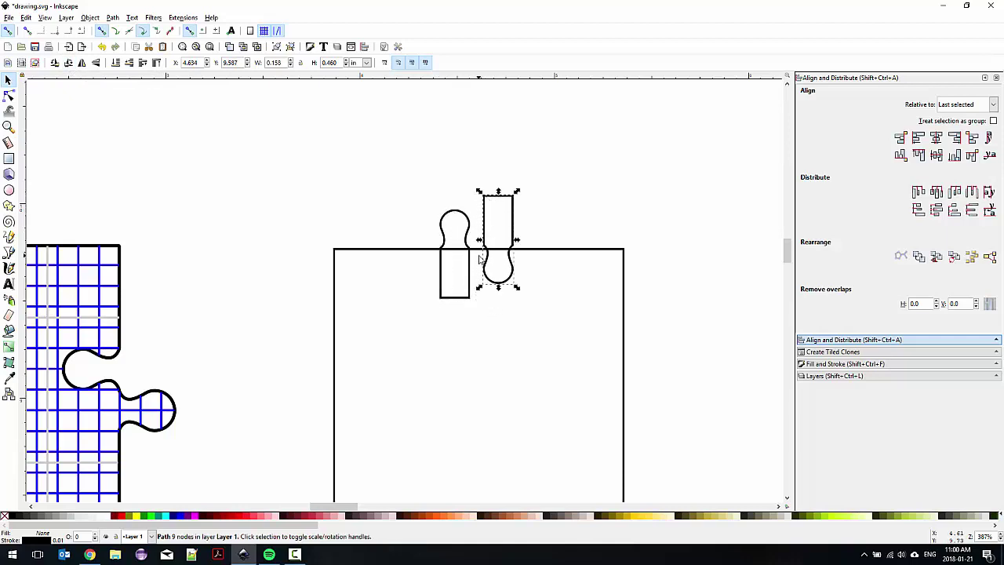
{"action": "mouse_move", "coordinate": [484, 246]}
{"action": "left_mouse_down"}
{"action": "mouse_move", "coordinate": [473, 251]}
{"action": "mouse_move", "coordinate": [481, 259]}
{"action": "left_mouse_up"}
{"action": "left_click", "coordinate": [433, 259]}
{"action": "scroll", "coordinate": [444, 264], "scroll_direction": "up", "scroll_amount": 2}
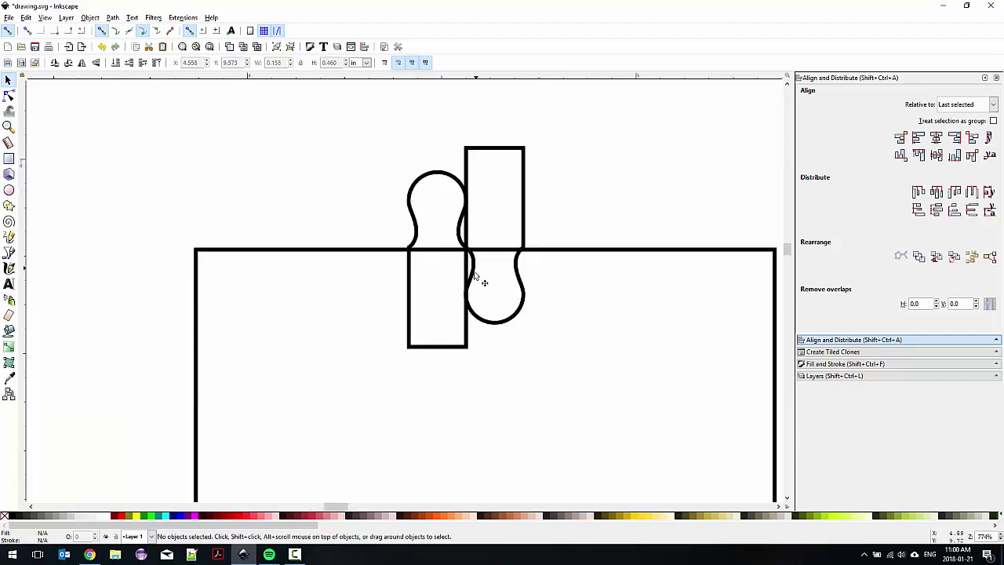
{"action": "scroll", "coordinate": [515, 255], "scroll_direction": "up", "scroll_amount": 2}
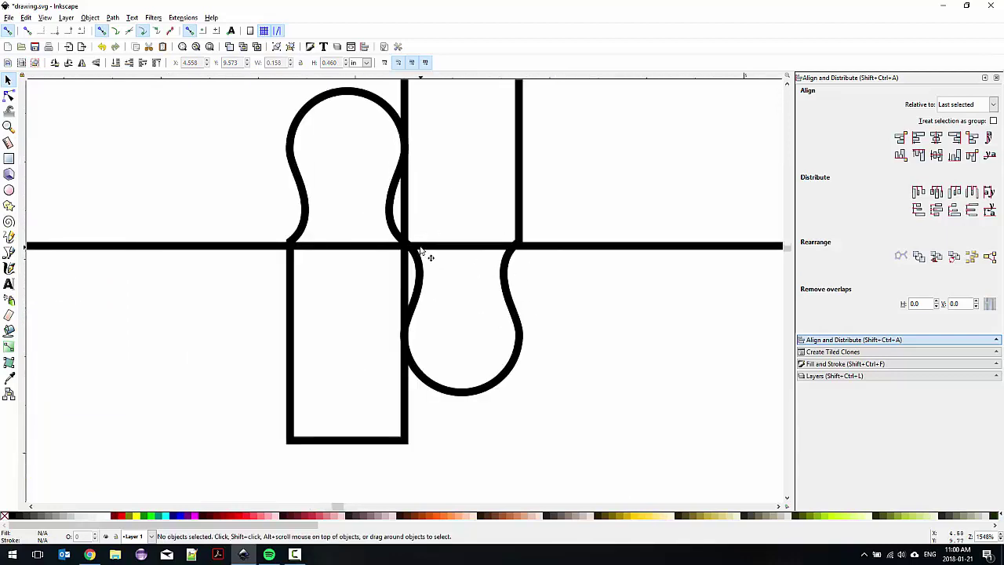
Move both tabs together straight up by about 0.15 in.
{"action": "scroll", "coordinate": [415, 230], "scroll_direction": "down", "scroll_amount": 2}
{"action": "left_click", "coordinate": [414, 169]}
{"action": "left_click", "coordinate": [405, 176], "text": "shift"}
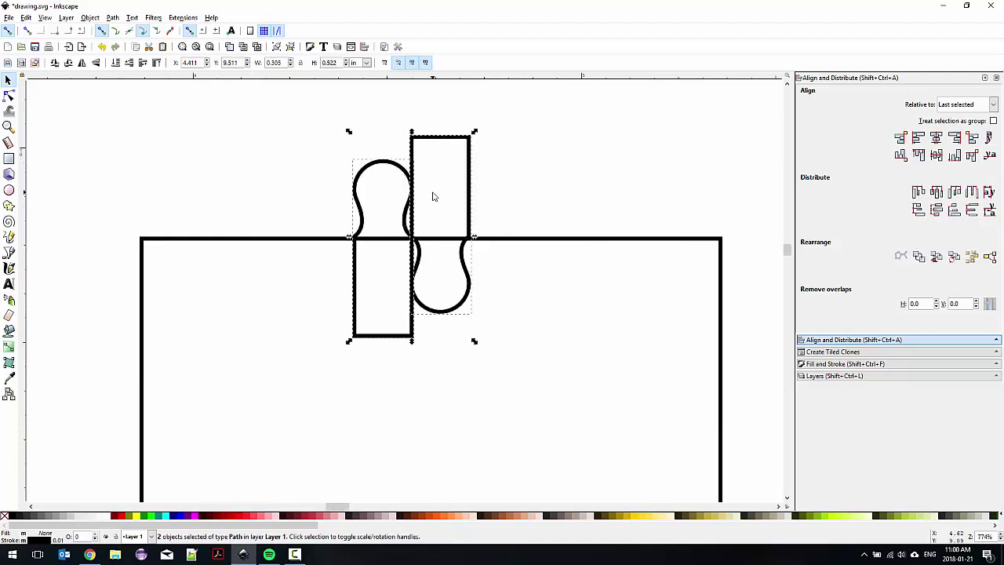
{"action": "key", "text": "Up"}
{"action": "key", "text": "Up"}
{"action": "key", "text": "Up"}
{"action": "key", "text": "Up"}
{"action": "key", "text": "Up"}
{"action": "key", "text": "Up"}
{"action": "key", "text": "Up"}
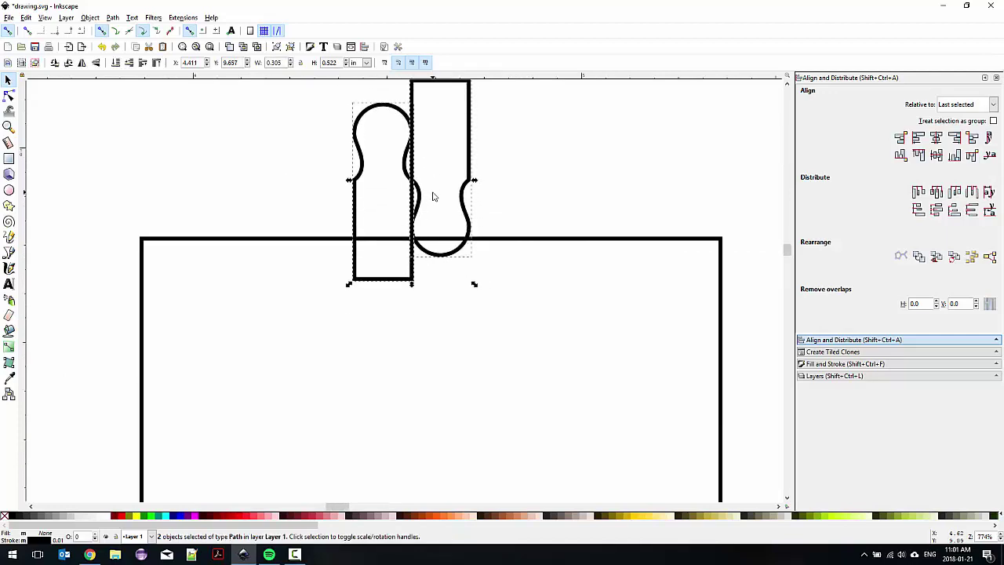
Set the stroke width of both tabs to 0.005 in.
{"action": "left_click_drag", "start_coordinate": [400, 166], "coordinate": [466, 217]}
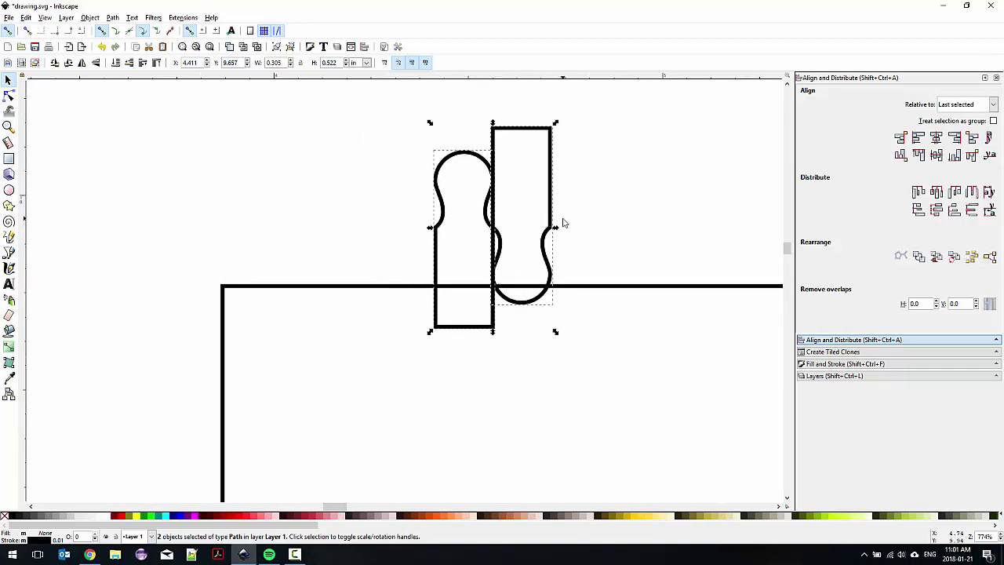
{"action": "scroll", "coordinate": [507, 227], "scroll_direction": "up", "scroll_amount": 3}
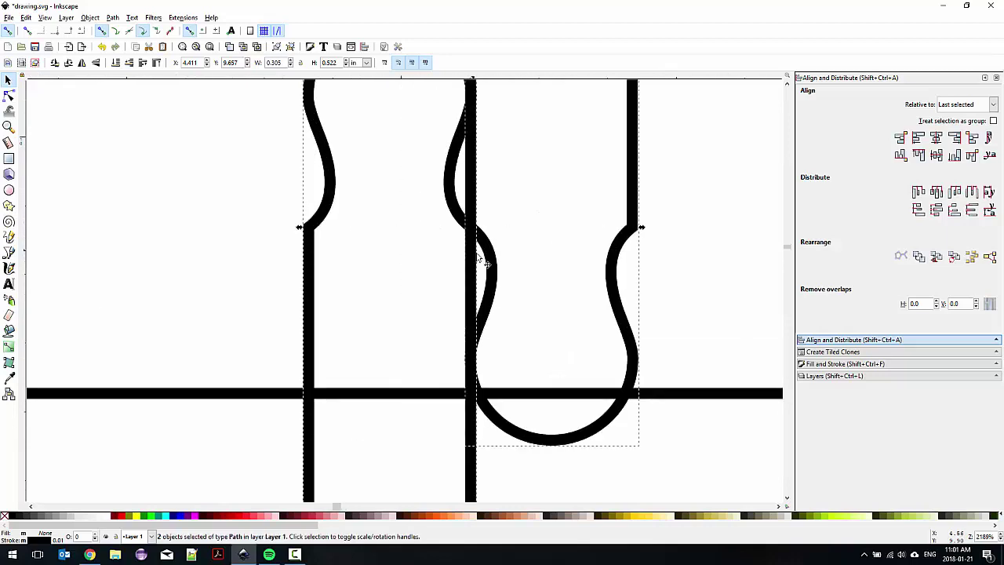
{"action": "left_click", "coordinate": [525, 283]}
{"action": "scroll", "coordinate": [462, 208], "scroll_direction": "down", "scroll_amount": 3}
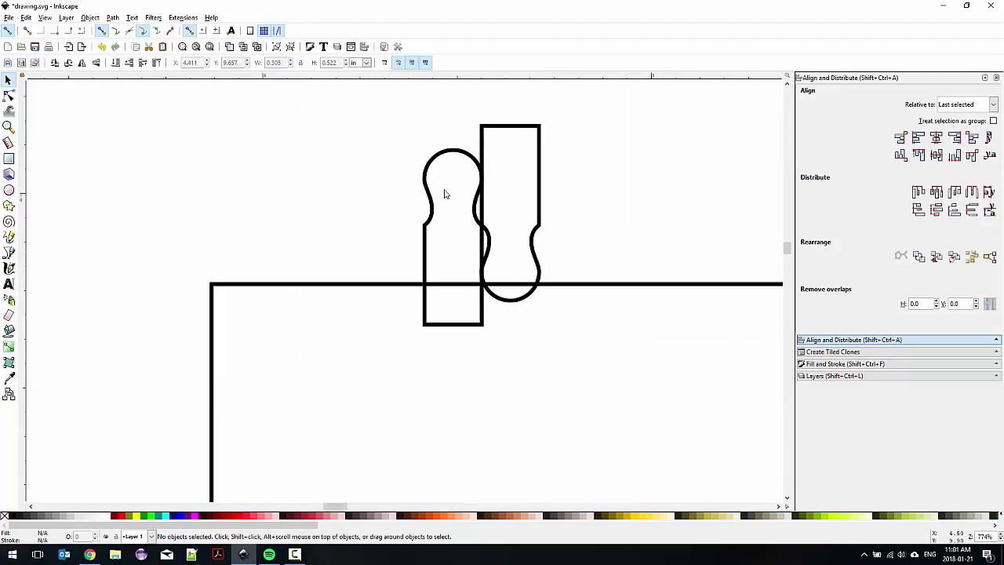
{"action": "left_click_drag", "start_coordinate": [405, 116], "coordinate": [573, 346]}
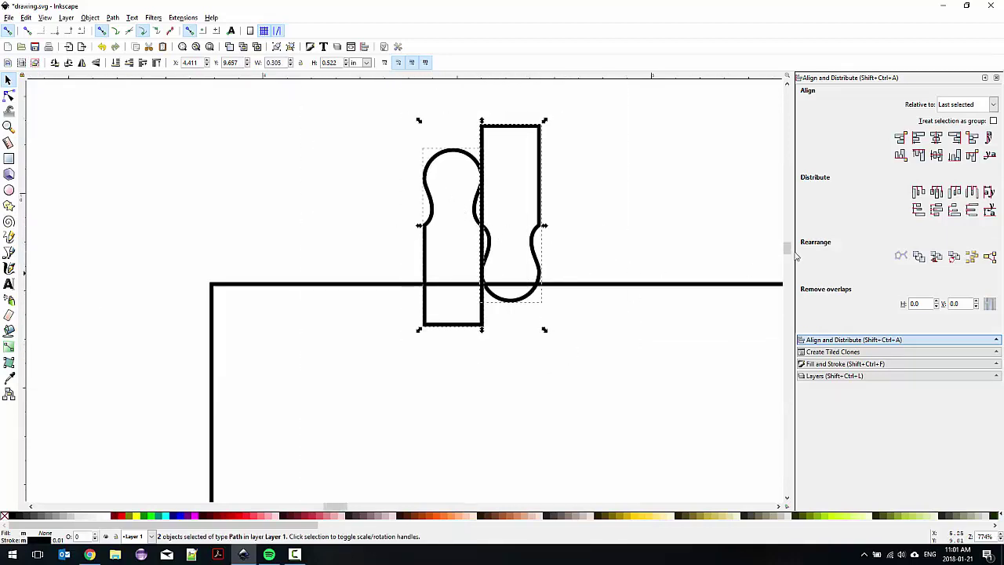
{"action": "left_click", "coordinate": [846, 364]}
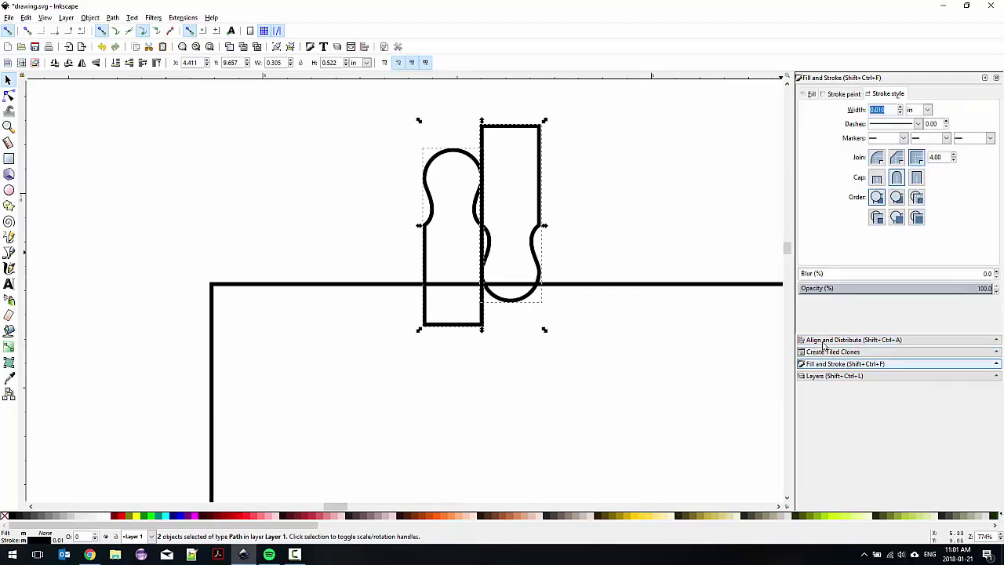
{"action": "left_click", "coordinate": [90, 17]}
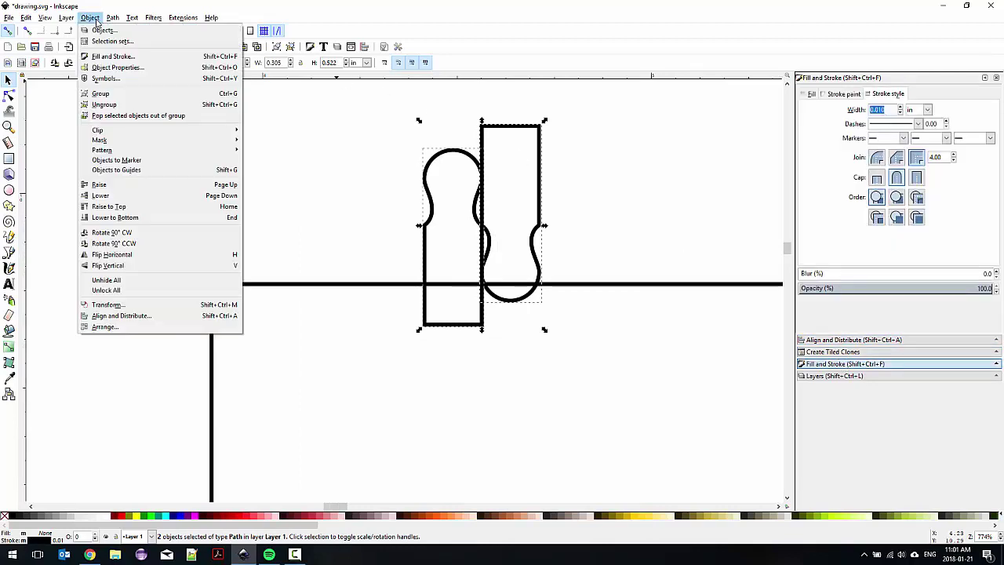
{"action": "left_click", "coordinate": [885, 110]}
{"action": "left_click_drag", "start_coordinate": [885, 111], "coordinate": [848, 108]}
{"action": "type", "text": "0."}
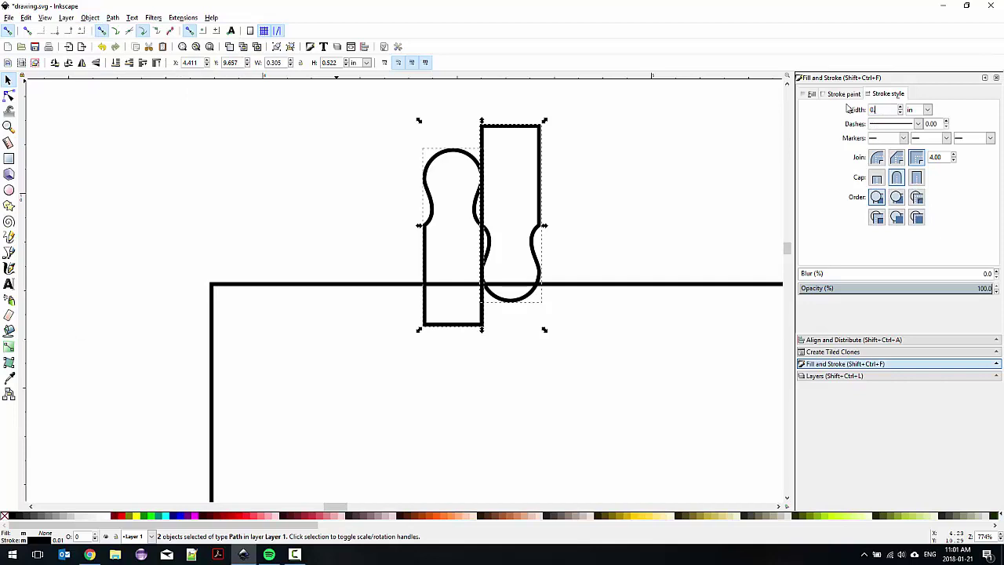
{"action": "type", "text": "005"}
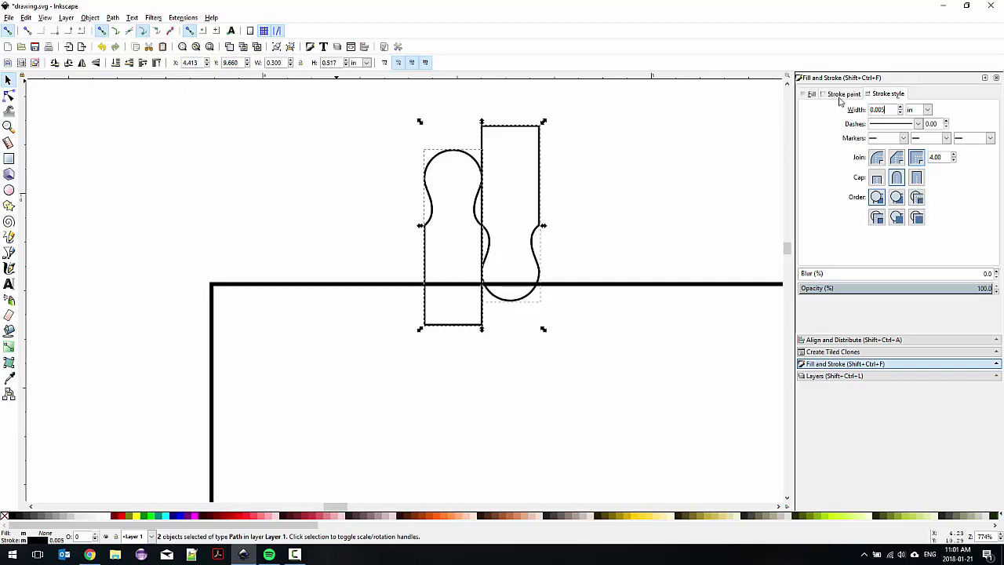
{"action": "scroll", "coordinate": [476, 236], "scroll_direction": "up", "scroll_amount": 4}
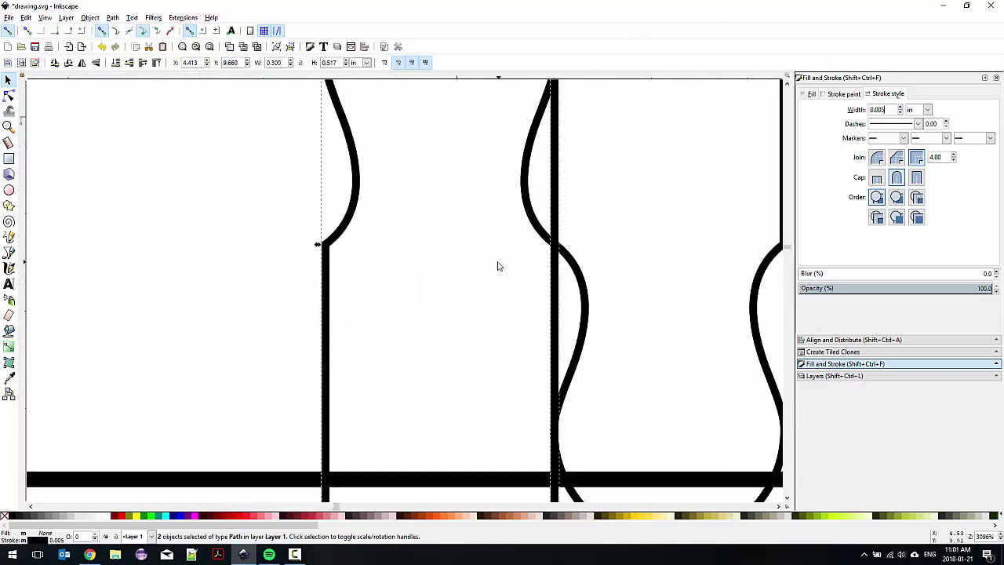
{"action": "left_click", "coordinate": [502, 259]}
{"action": "scroll", "coordinate": [485, 209], "scroll_direction": "down", "scroll_amount": 3}
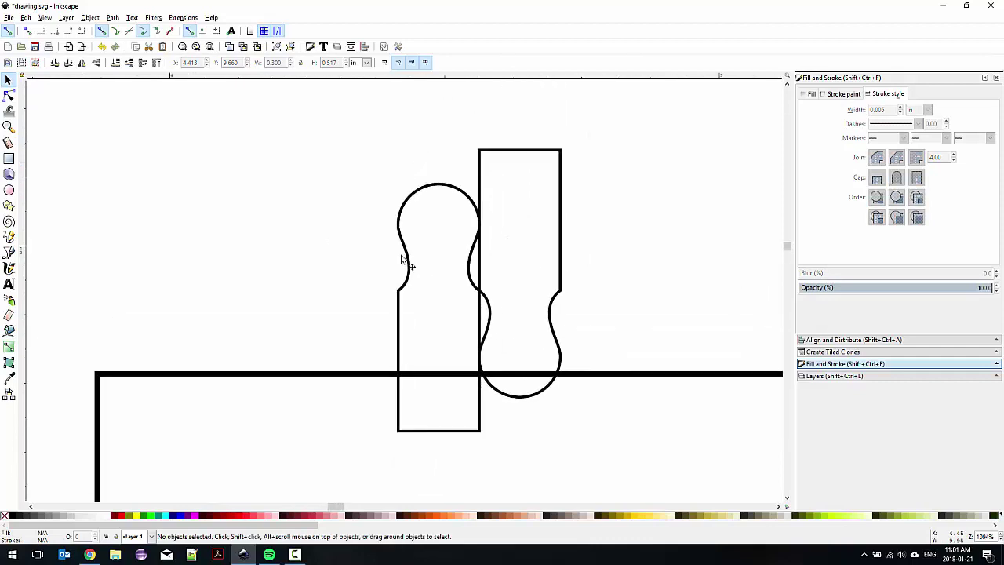
Group the two tabs into one object and bring up the align and distribute options.
{"action": "scroll", "coordinate": [542, 276], "scroll_direction": "down", "scroll_amount": 2}
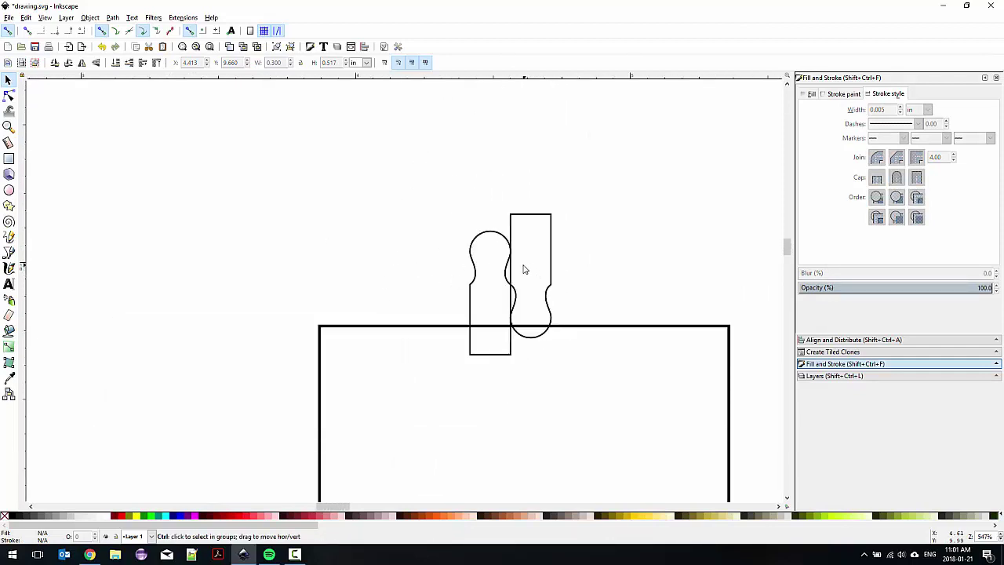
{"action": "left_click_drag", "start_coordinate": [443, 192], "coordinate": [572, 389]}
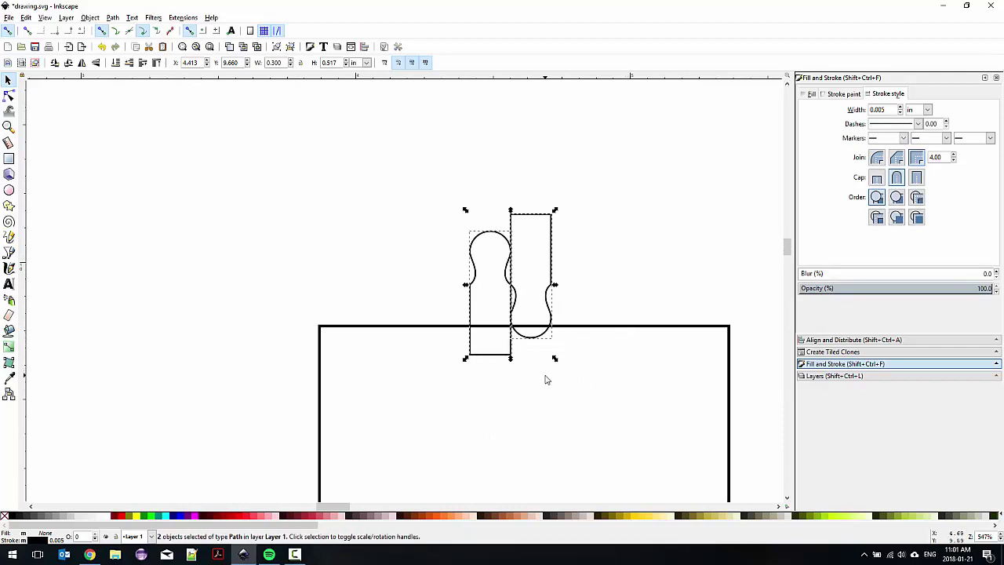
{"action": "left_click_drag", "start_coordinate": [410, 175], "coordinate": [597, 412]}
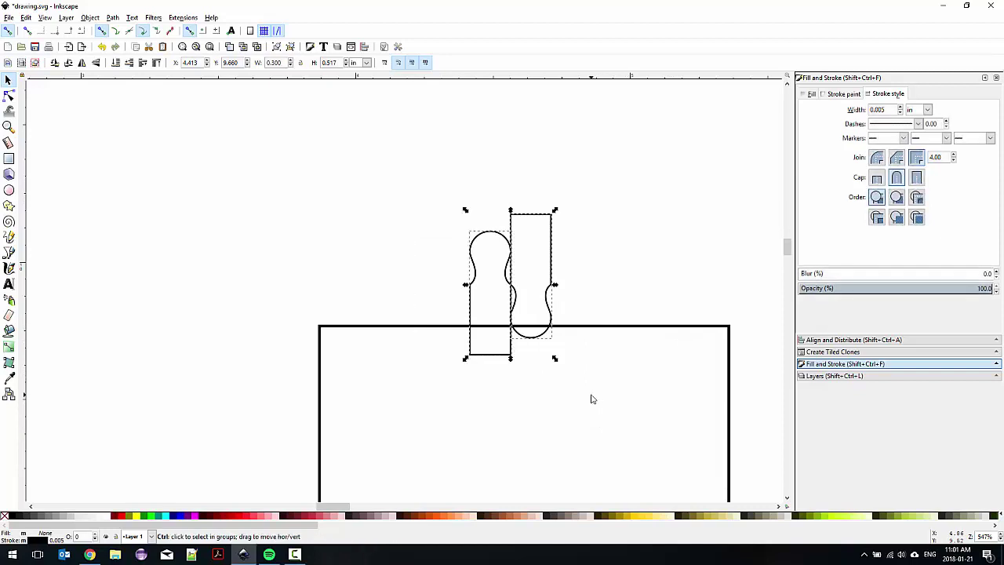
{"action": "key", "text": "ctrl+g"}
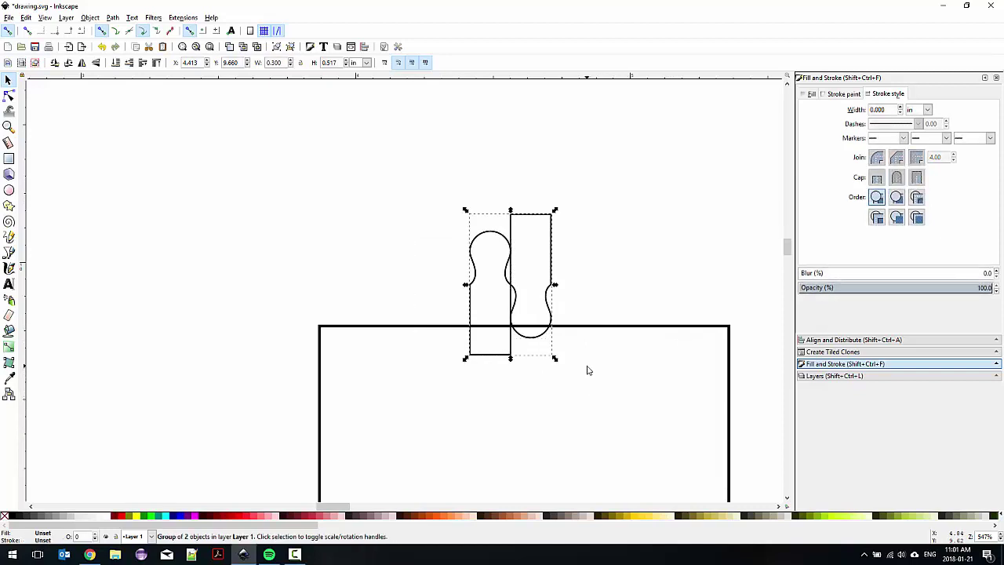
{"action": "left_click", "coordinate": [837, 340]}
{"action": "scroll", "coordinate": [578, 246], "scroll_direction": "down", "scroll_amount": 2}
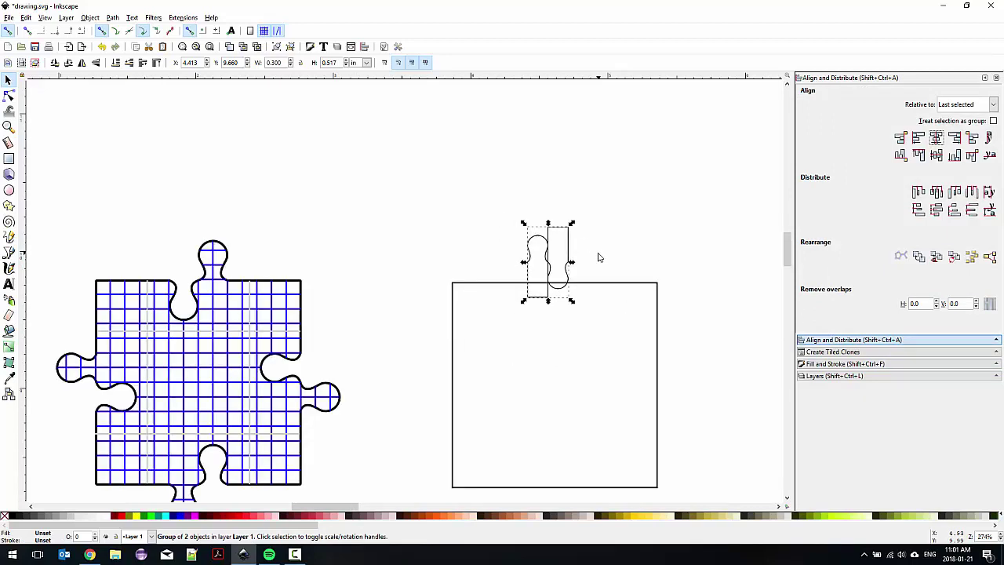
Center the tab group horizontally on the square.
{"action": "scroll", "coordinate": [506, 226], "scroll_direction": "up", "scroll_amount": 1}
{"action": "left_click", "coordinate": [478, 228]}
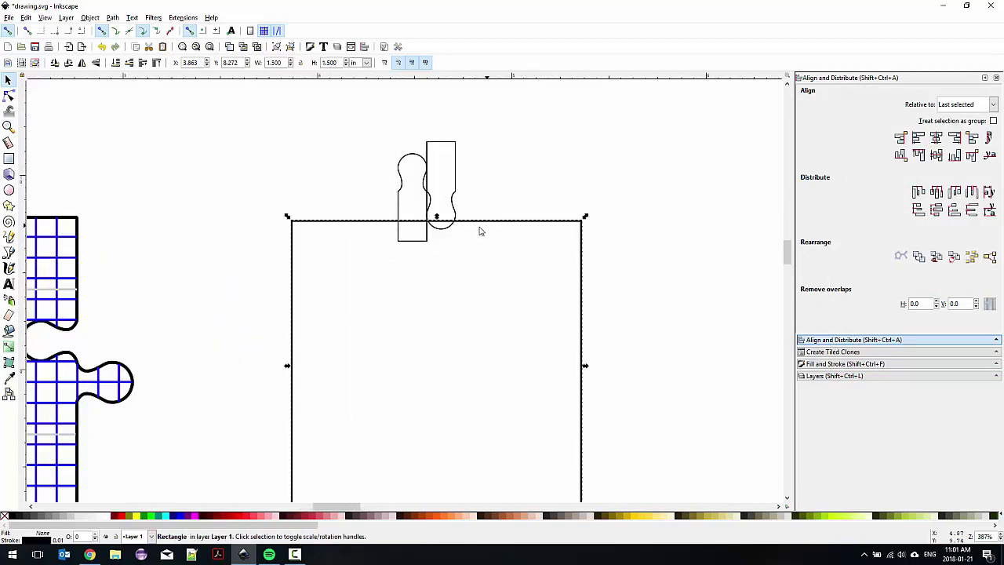
{"action": "left_click", "coordinate": [457, 188]}
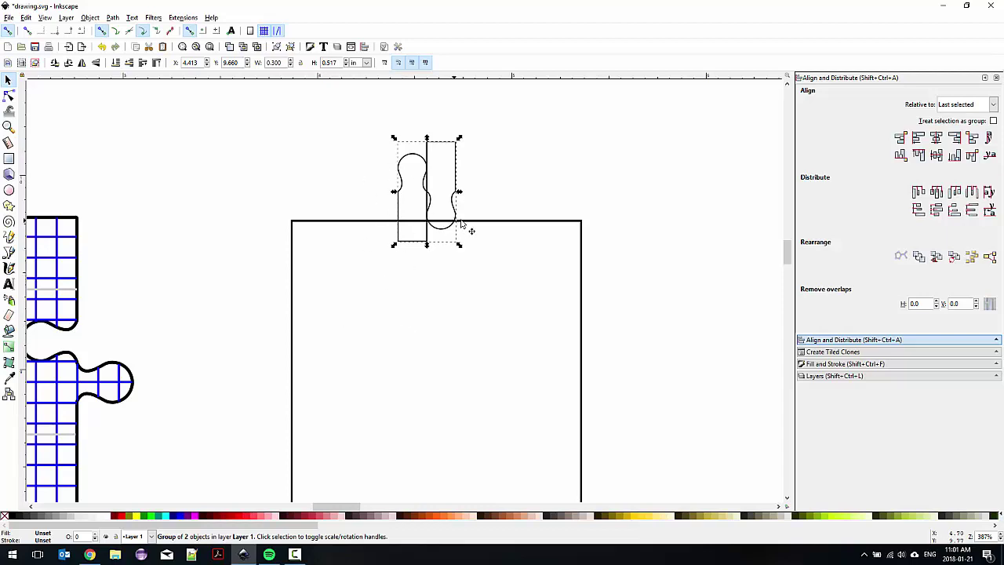
{"action": "left_click", "coordinate": [494, 224], "text": "shift"}
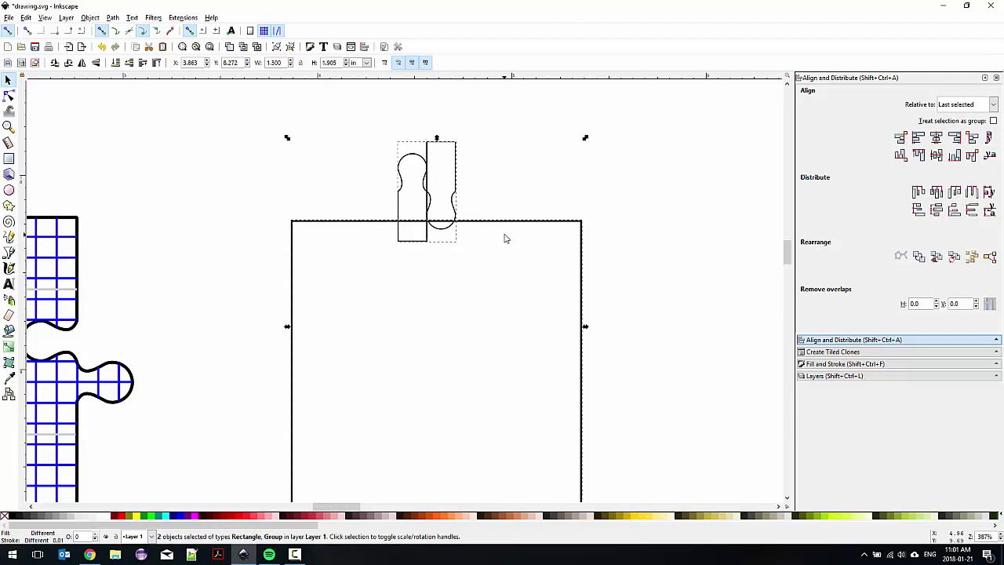
{"action": "left_click", "coordinate": [936, 139]}
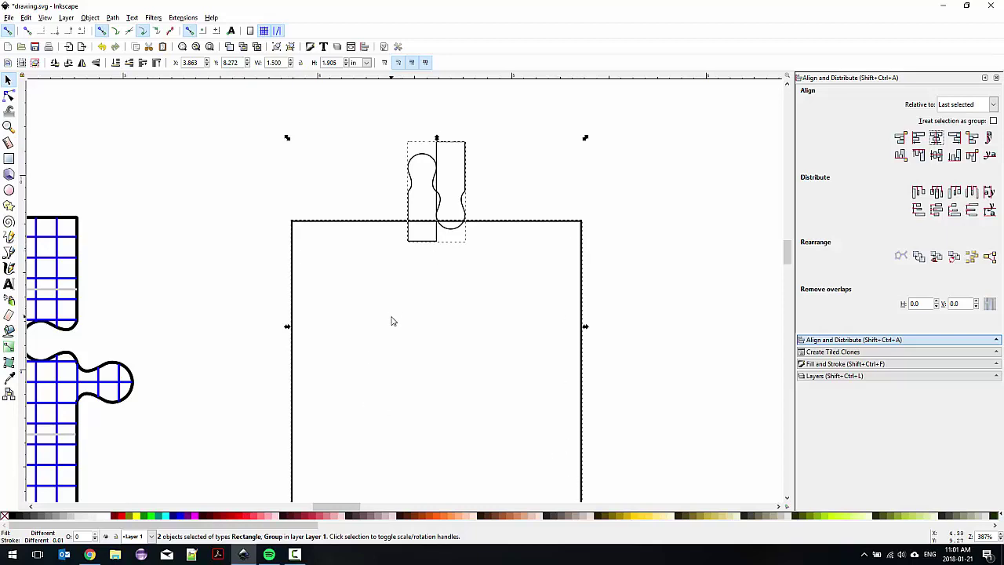
{"action": "left_click", "coordinate": [343, 193]}
Enlarge the tab group about its center to about 0.42 in wide and 0.72 in high, and re-center it horizontally on the square.
{"action": "scroll", "coordinate": [282, 249], "scroll_direction": "down", "scroll_amount": 1, "text": "ctrl"}
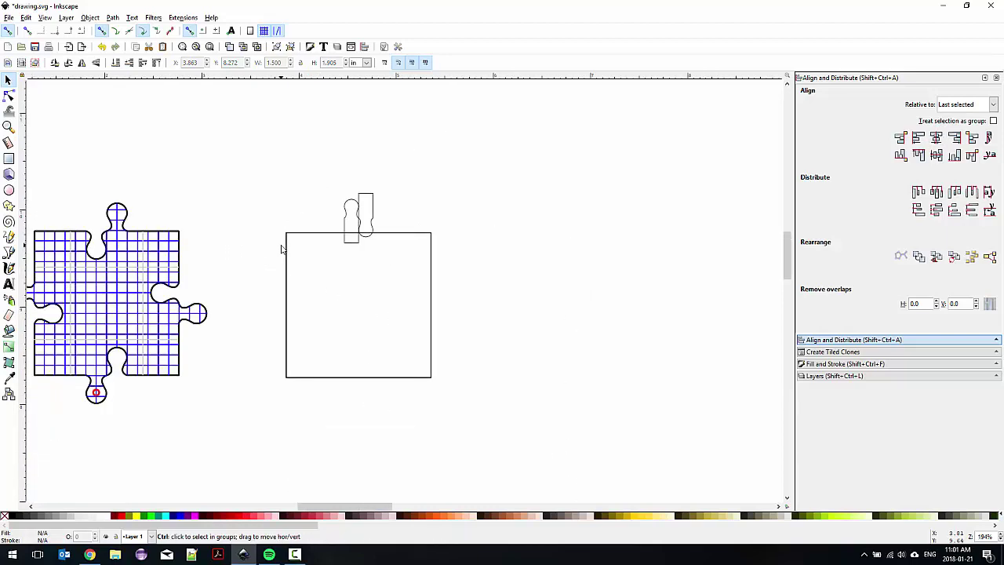
{"action": "left_click", "coordinate": [386, 205]}
{"action": "left_click_drag", "start_coordinate": [354, 165], "coordinate": [341, 157]}
{"action": "left_click", "coordinate": [461, 205]}
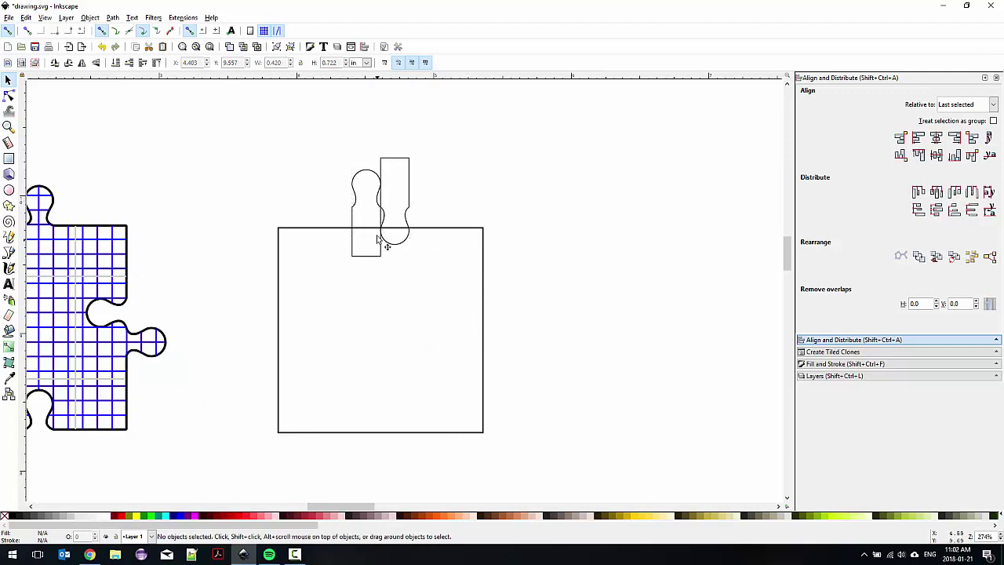
{"action": "left_click", "coordinate": [404, 195], "text": "shift"}
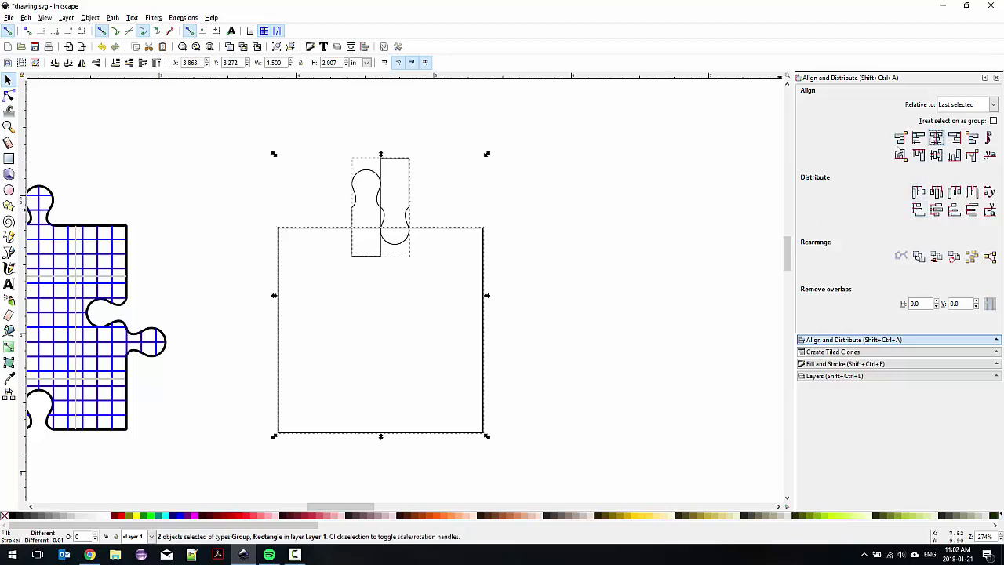
{"action": "left_click", "coordinate": [572, 231]}
Try to move the tab group down freehand so its neck bases meet the square's upper edge.
{"action": "scroll", "coordinate": [388, 217], "scroll_direction": "up", "scroll_amount": 2}
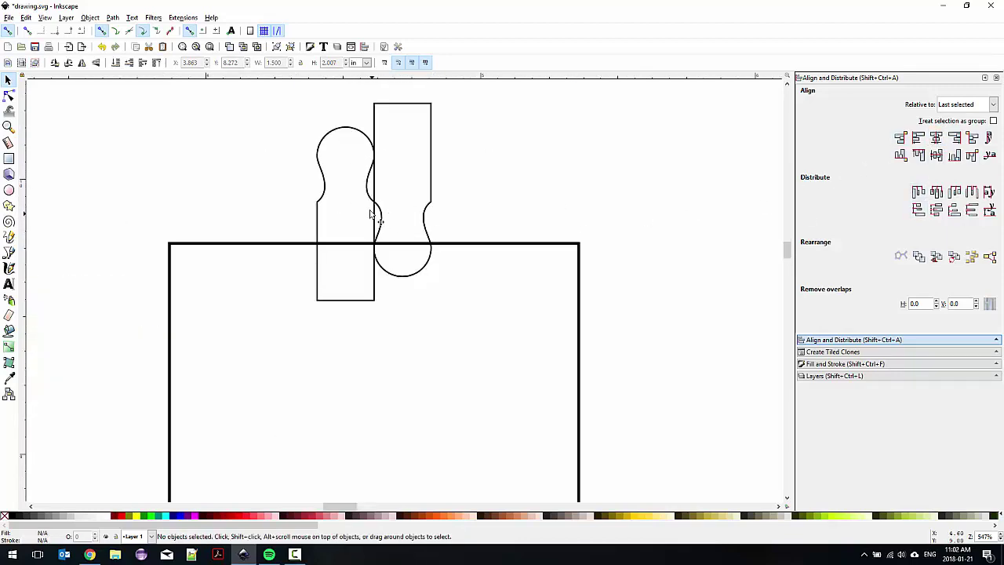
{"action": "left_click", "coordinate": [378, 212]}
{"action": "scroll", "coordinate": [377, 205], "scroll_direction": "up", "scroll_amount": 3}
{"action": "left_click_drag", "start_coordinate": [379, 203], "coordinate": [384, 316]}
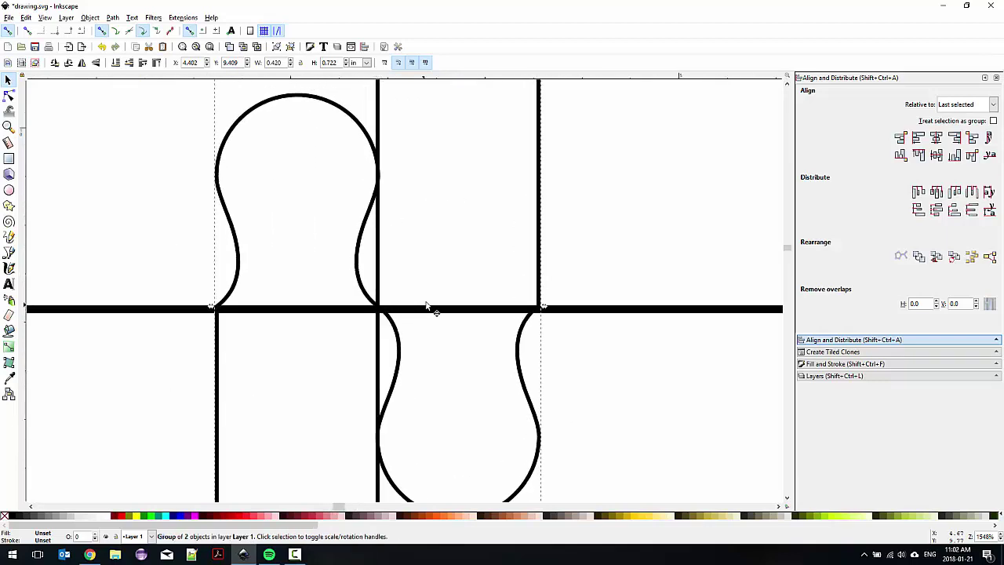
{"action": "key", "text": "ctrl+z"}
{"action": "key", "text": "ctrl+z"}
{"action": "scroll", "coordinate": [424, 289], "scroll_direction": "down", "scroll_amount": 2, "text": "ctrl"}
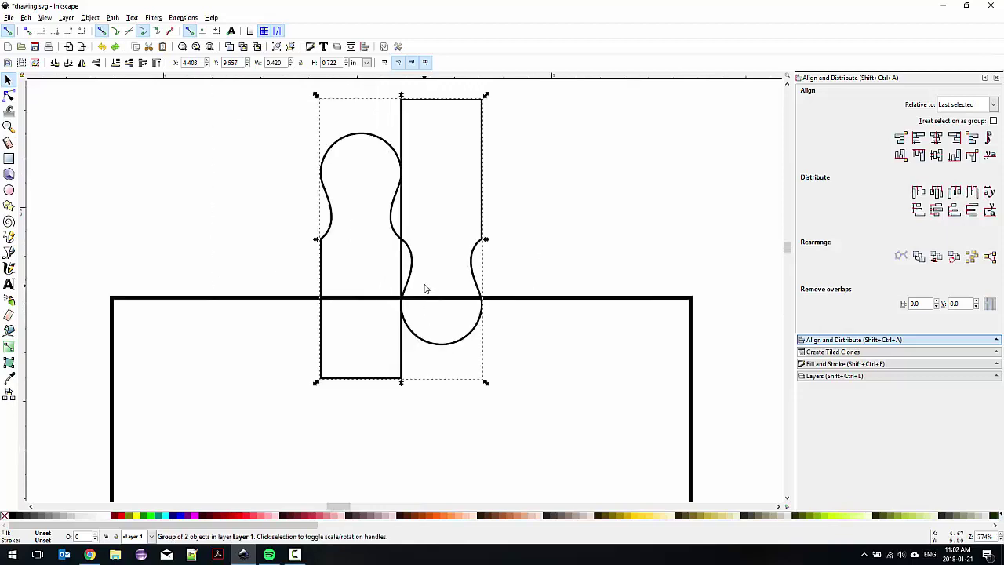
Nudge the tab group straight down by about 0.15 in so both neck bases lie on the square's upper edge.
{"action": "key", "text": "Down"}
{"action": "key", "text": "Down"}
{"action": "key", "text": "Down"}
{"action": "key", "text": "Down"}
{"action": "key", "text": "Down"}
{"action": "key", "text": "Down"}
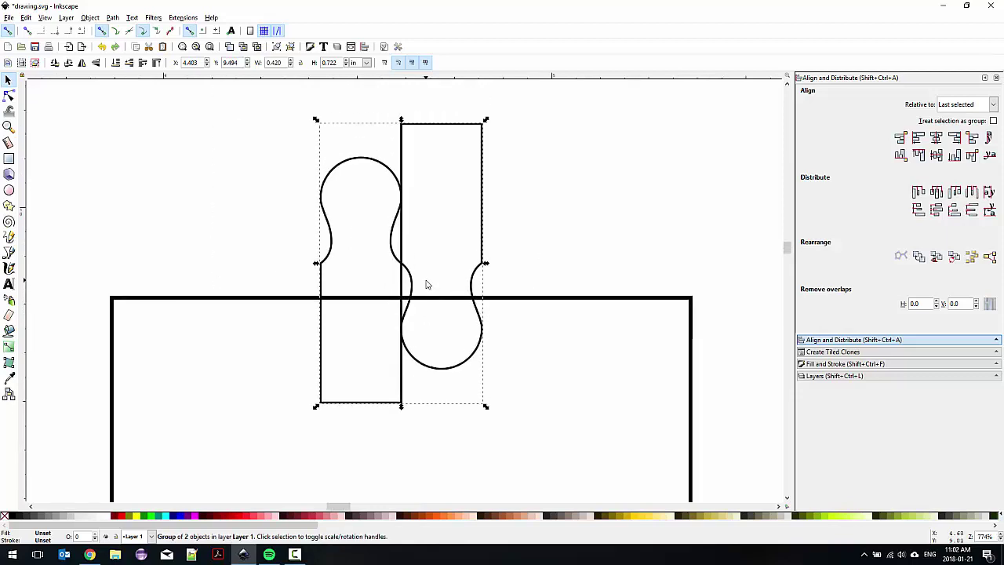
{"action": "key", "text": "Down"}
{"action": "key", "text": "Down"}
{"action": "key", "text": "Up"}
{"action": "scroll", "coordinate": [386, 318], "scroll_direction": "up", "scroll_amount": 2, "text": "ctrl"}
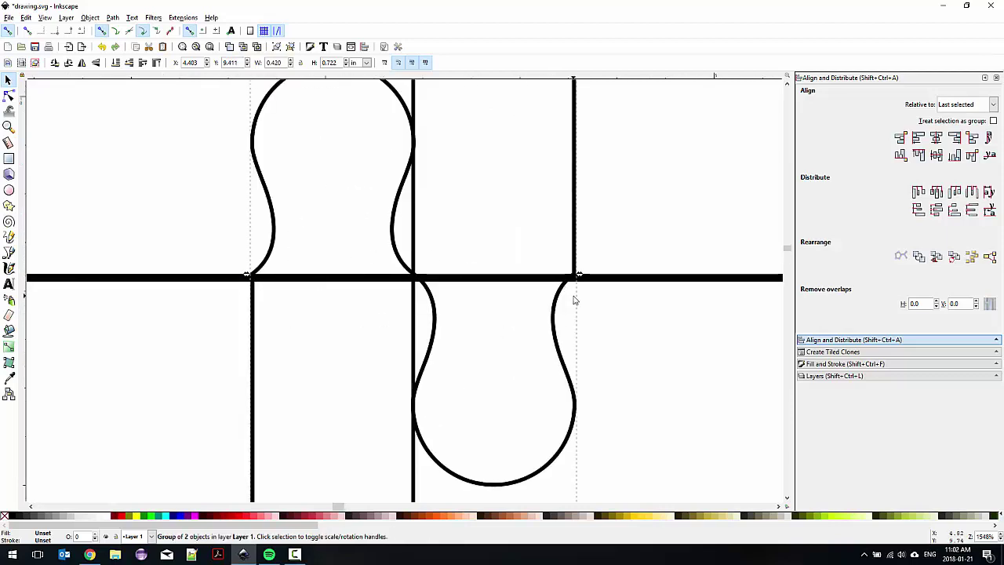
{"action": "key", "text": "alt+Down"}
{"action": "key", "text": "alt+Down"}
{"action": "key", "text": "alt+Down"}
{"action": "key", "text": "alt+Down"}
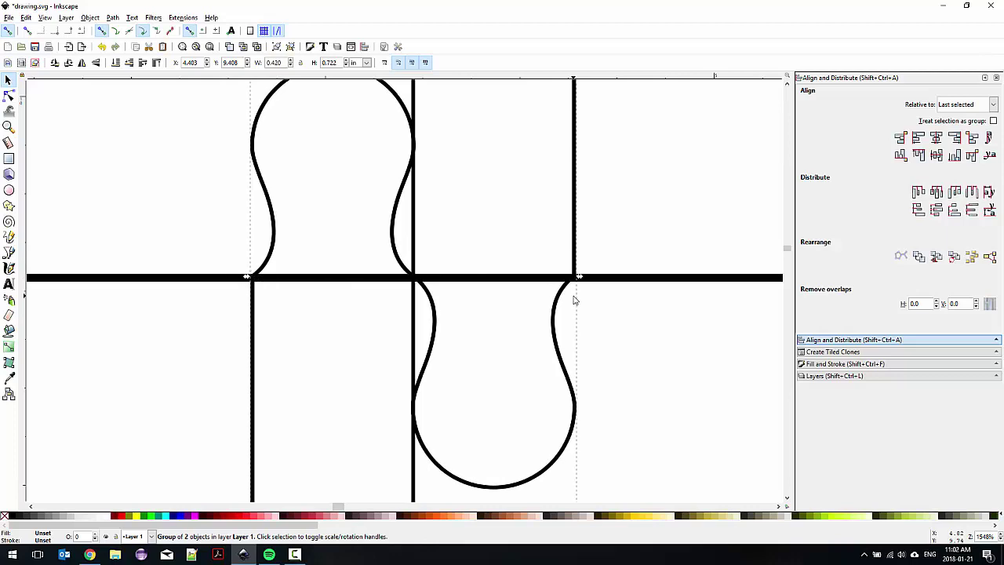
{"action": "scroll", "coordinate": [579, 287], "scroll_direction": "down", "scroll_amount": 3, "text": "ctrl"}
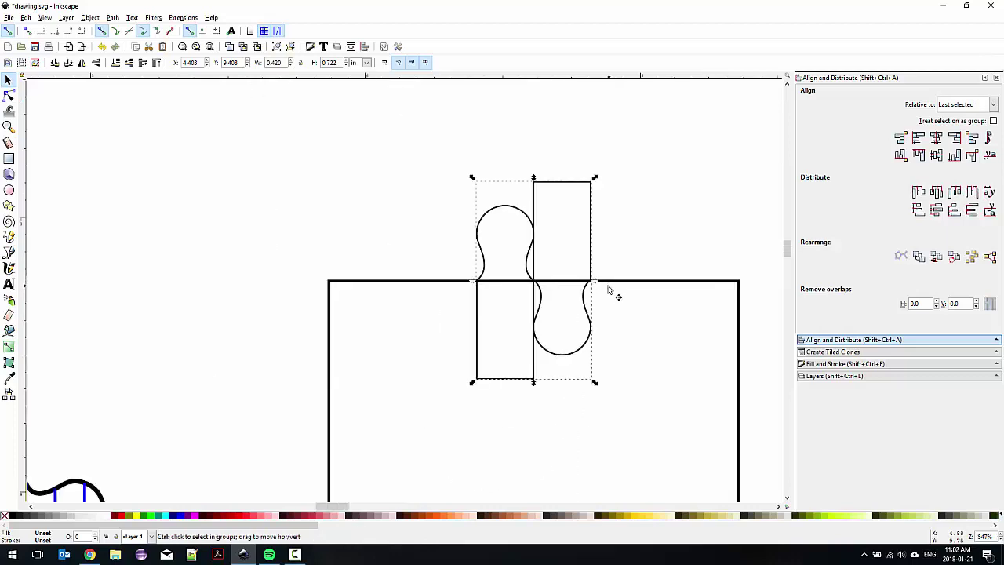
Align the lowered tab group with the square's vertical center axis.
{"action": "left_click", "coordinate": [652, 281], "text": "shift"}
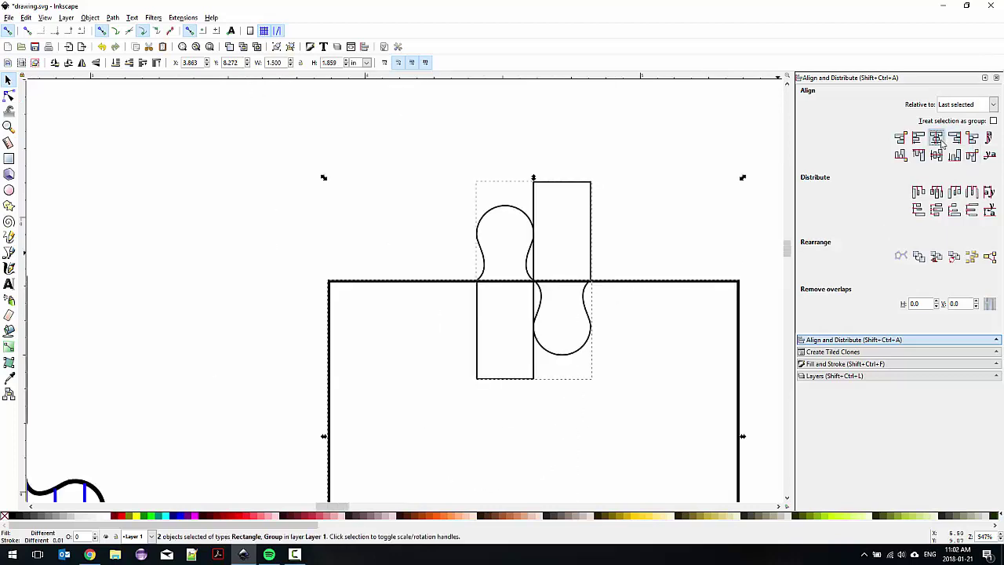
{"action": "left_click", "coordinate": [669, 228]}
{"action": "scroll", "coordinate": [495, 180], "scroll_direction": "right", "scroll_amount": 6}
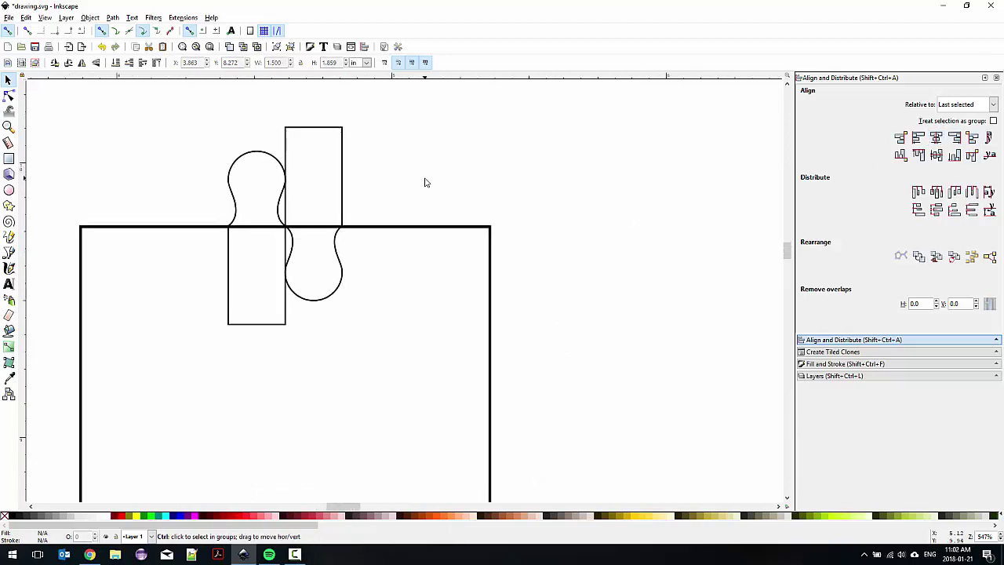
{"action": "scroll", "coordinate": [421, 182], "scroll_direction": "down", "scroll_amount": 1, "text": "ctrl"}
{"action": "scroll", "coordinate": [418, 183], "scroll_direction": "left", "scroll_amount": 3}
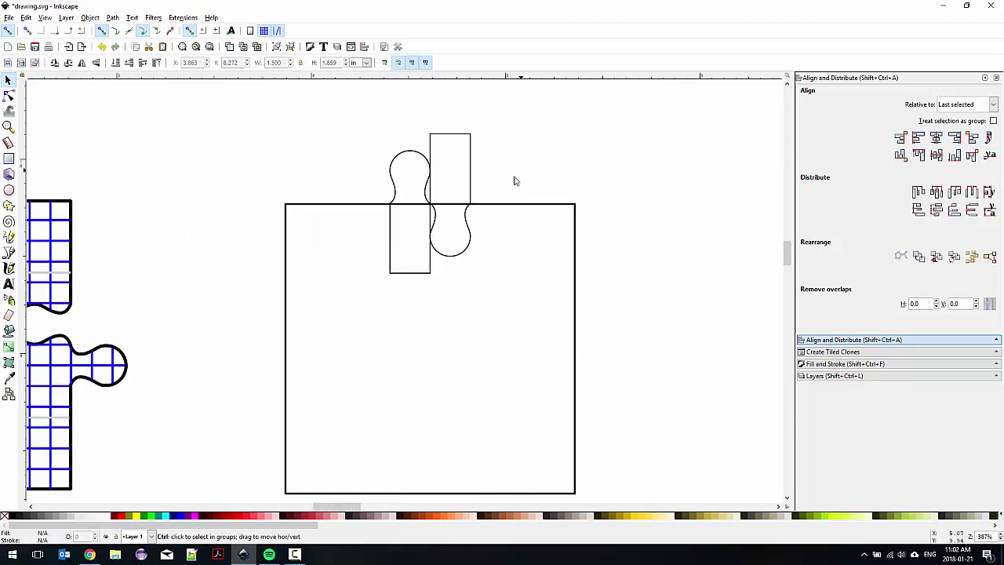
Group the tab pair and the square into one object.
{"action": "scroll", "coordinate": [356, 212], "scroll_direction": "down", "scroll_amount": 2, "text": "ctrl"}
{"action": "left_click_drag", "start_coordinate": [299, 149], "coordinate": [495, 369]}
{"action": "key", "text": "ctrl+g"}
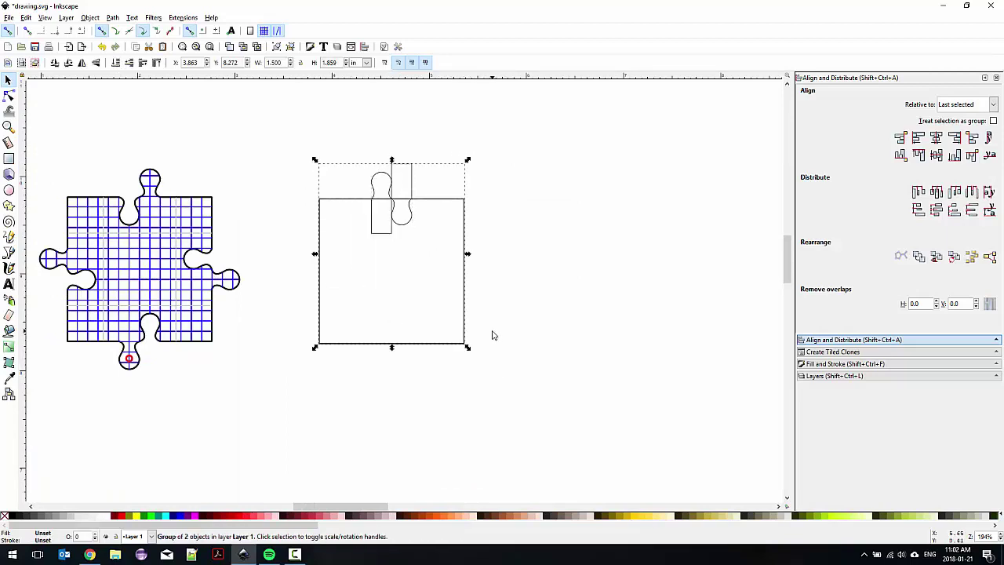
Apply one thinner stroke width to the whole square-and-tabs group.
{"action": "left_click", "coordinate": [846, 363]}
{"action": "double_click", "coordinate": [889, 109]}
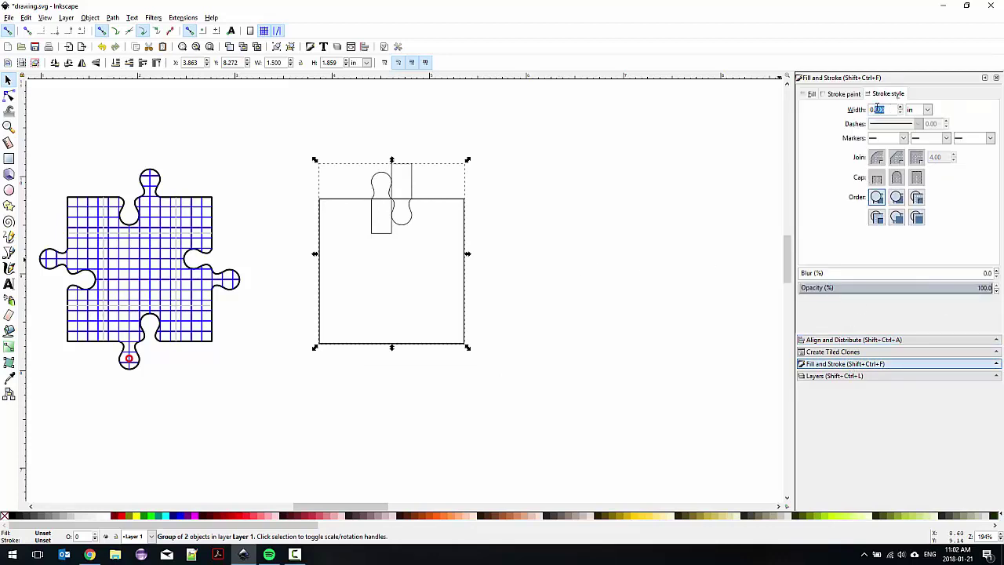
{"action": "key", "text": "Escape"}
{"action": "scroll", "coordinate": [323, 232], "scroll_direction": "up", "scroll_amount": 2}
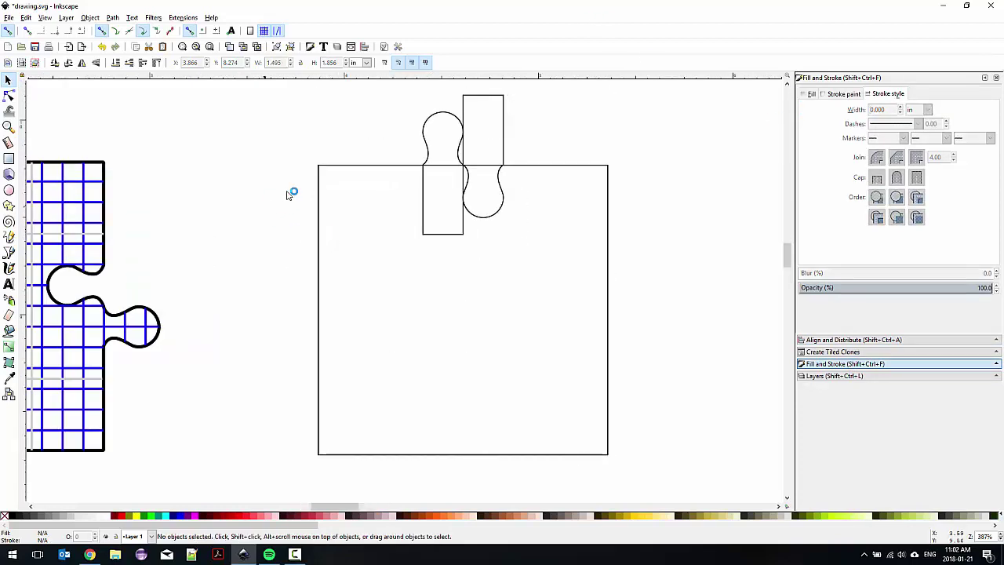
{"action": "scroll", "coordinate": [363, 166], "scroll_direction": "down", "scroll_amount": 1}
Duplicate the square-and-tabs group, rotate the copy 90° counter-clockwise, and snap its square exactly onto the original square for the left-edge tabs.
{"action": "left_click_drag", "start_coordinate": [307, 153], "coordinate": [360, 252]}
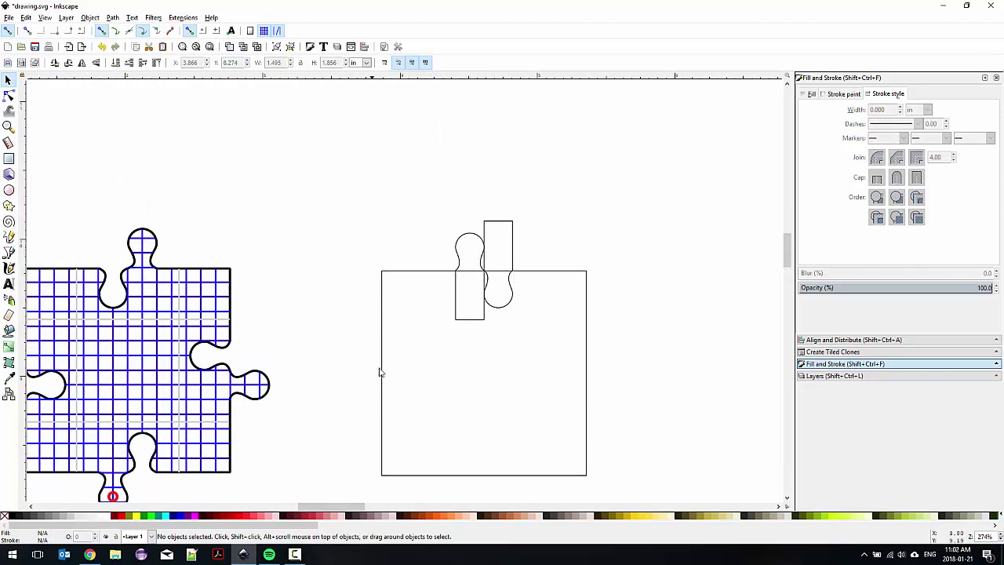
{"action": "scroll", "coordinate": [388, 210], "scroll_direction": "down", "scroll_amount": 2}
{"action": "left_click_drag", "start_coordinate": [370, 195], "coordinate": [499, 350]}
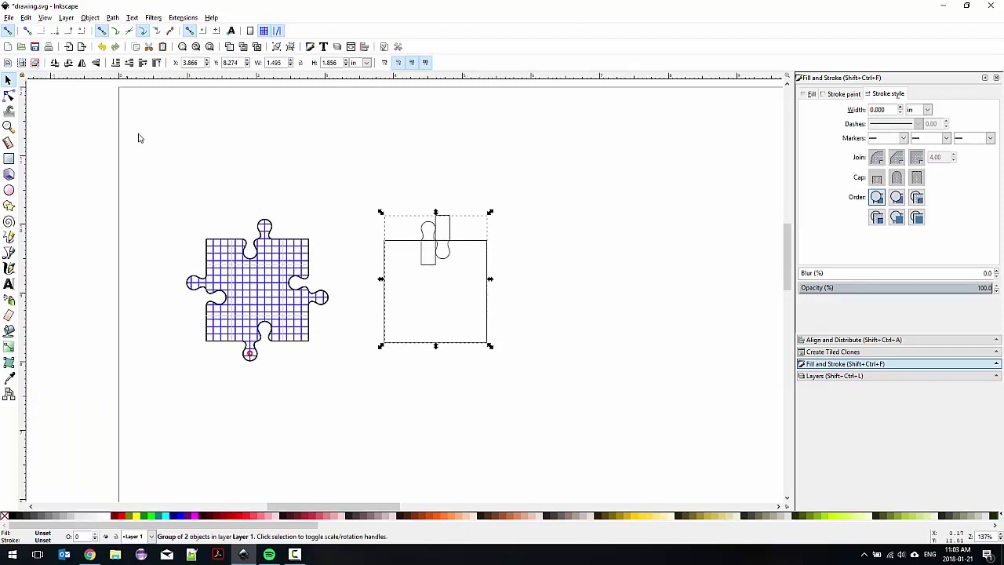
{"action": "key", "text": "ctrl+d"}
{"action": "left_click", "coordinate": [54, 63]}
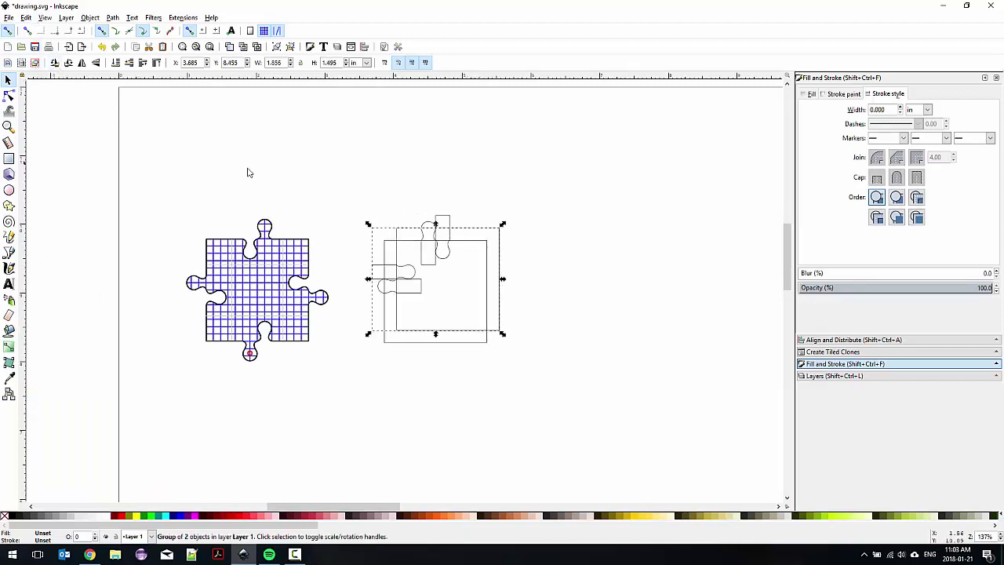
{"action": "left_click", "coordinate": [361, 217]}
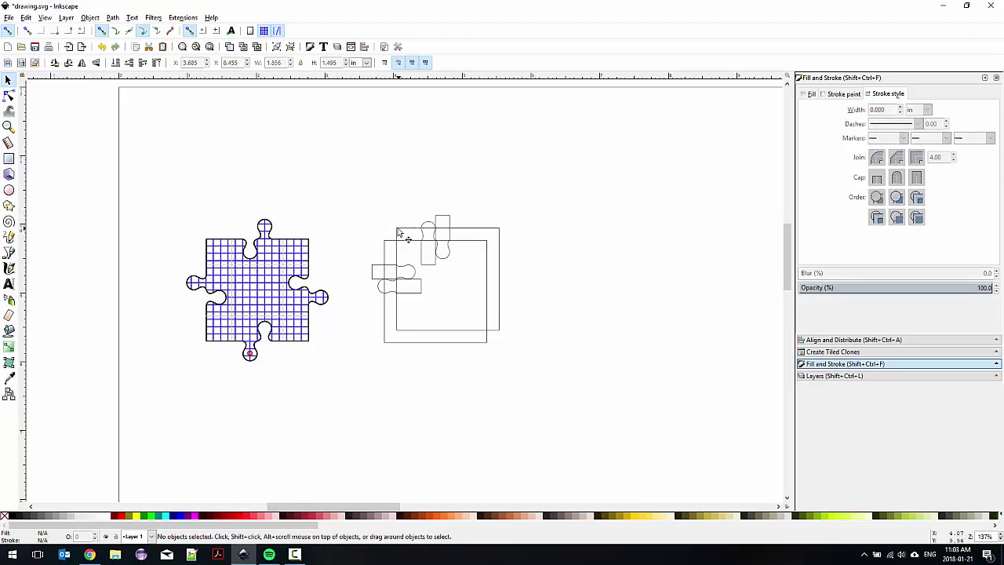
{"action": "left_click_drag", "start_coordinate": [399, 234], "coordinate": [386, 246]}
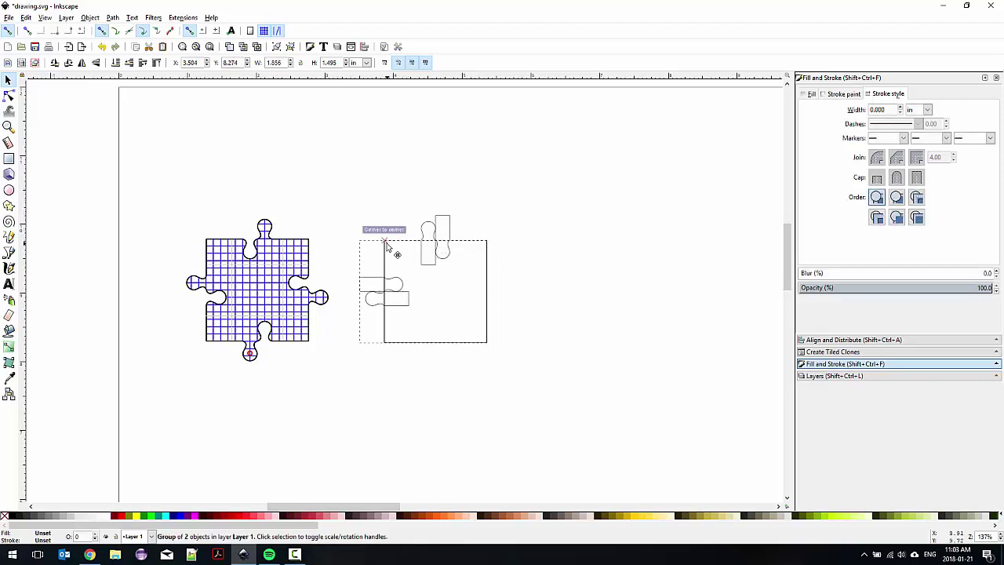
{"action": "left_click", "coordinate": [351, 207]}
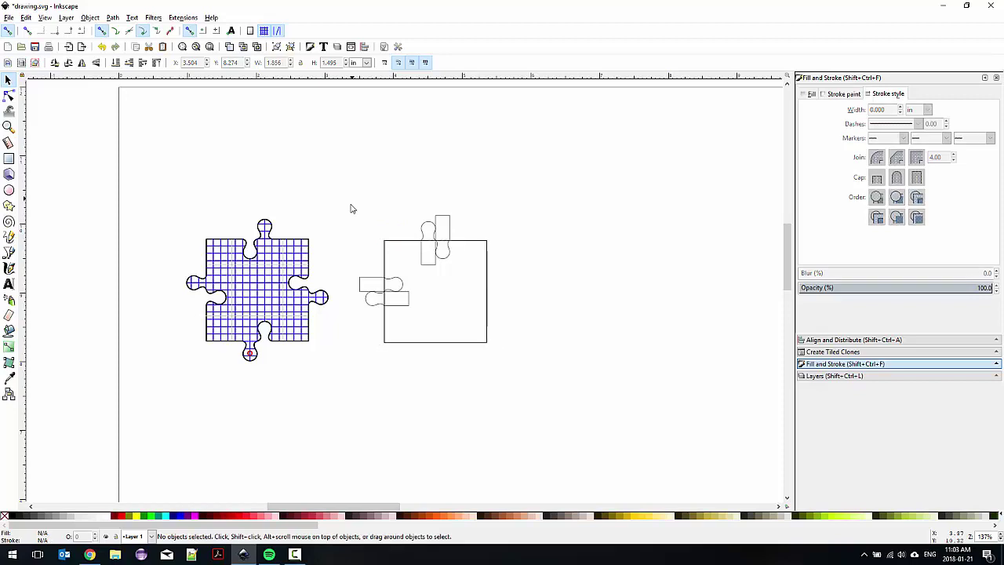
{"action": "left_click", "coordinate": [144, 34]}
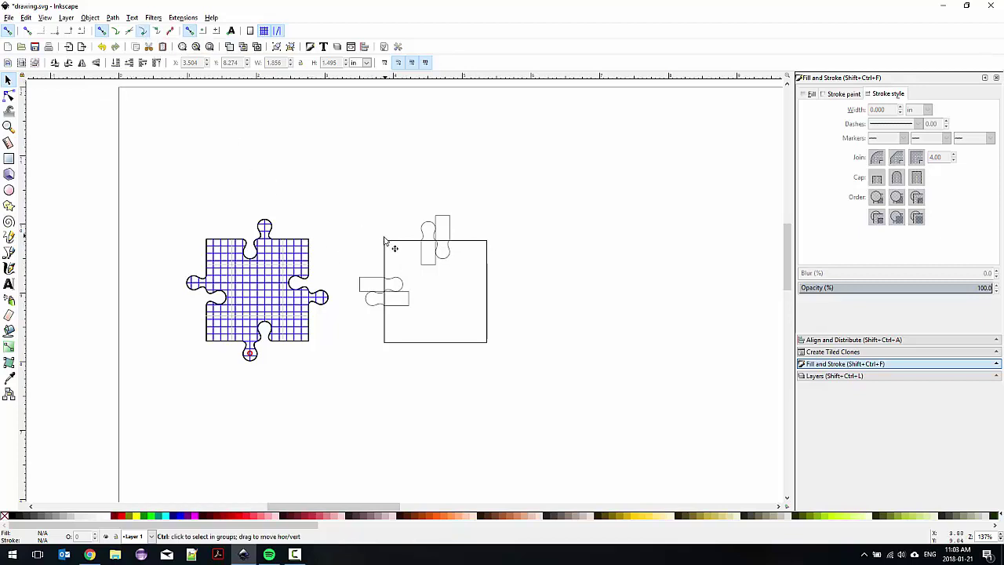
{"action": "scroll", "coordinate": [397, 266], "scroll_direction": "up", "scroll_amount": 5}
{"action": "scroll", "coordinate": [375, 239], "scroll_direction": "down", "scroll_amount": 3}
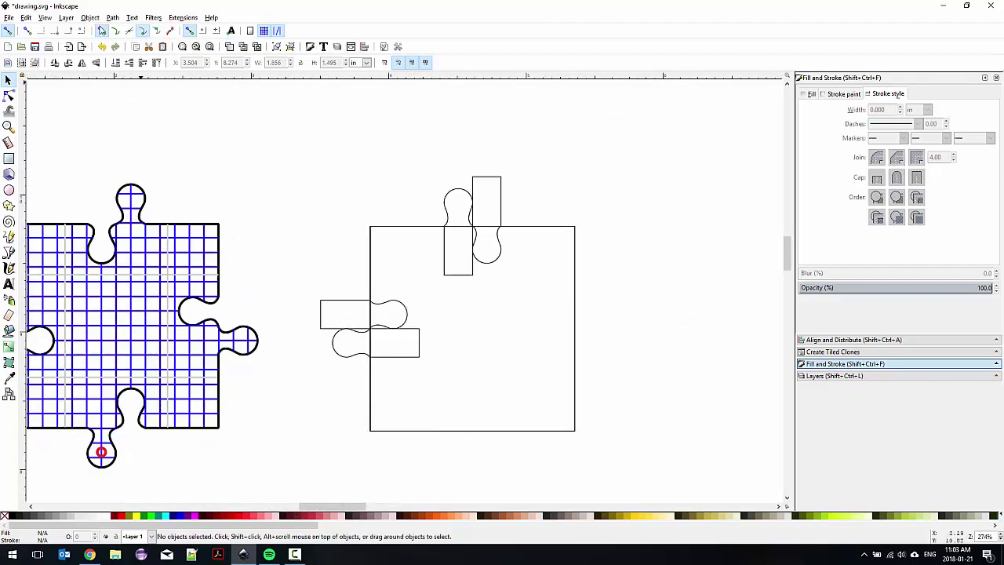
{"action": "left_click", "coordinate": [141, 31]}
{"action": "scroll", "coordinate": [306, 157], "scroll_direction": "down", "scroll_amount": 1}
Duplicate the left-edge group, rotate the copy another 90° counter-clockwise, and snap its square onto the others to put tabs on the lower edge.
{"action": "left_click", "coordinate": [353, 232]}
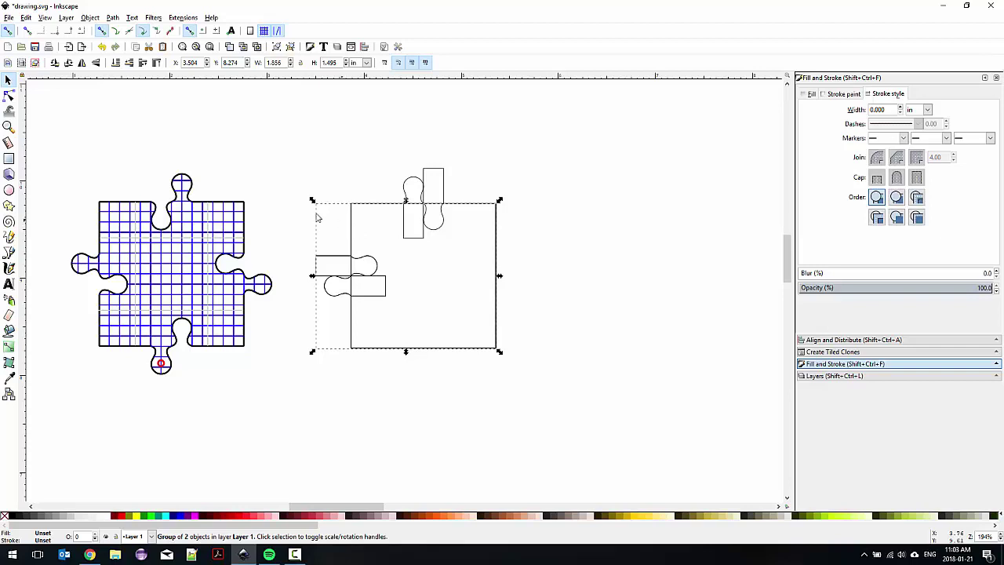
{"action": "left_click", "coordinate": [57, 67]}
{"action": "left_click_drag", "start_coordinate": [333, 188], "coordinate": [352, 228]}
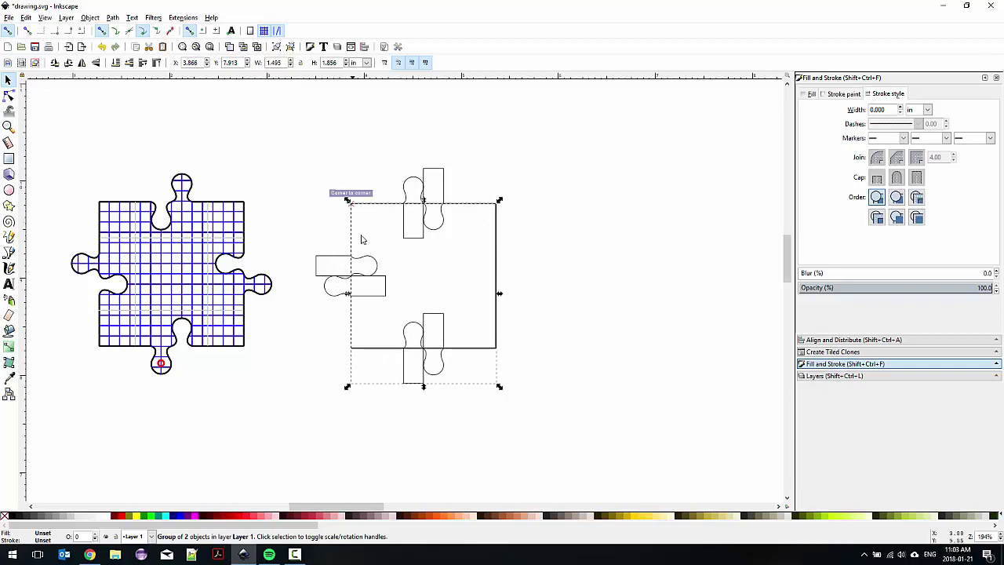
Duplicate the lower-edge group, rotate it 90° counter-clockwise, and snap its square corner to corner onto the others for the right-edge tabs.
{"action": "left_click", "coordinate": [54, 67]}
{"action": "left_click_drag", "start_coordinate": [336, 227], "coordinate": [355, 205]}
{"action": "left_click", "coordinate": [300, 228]}
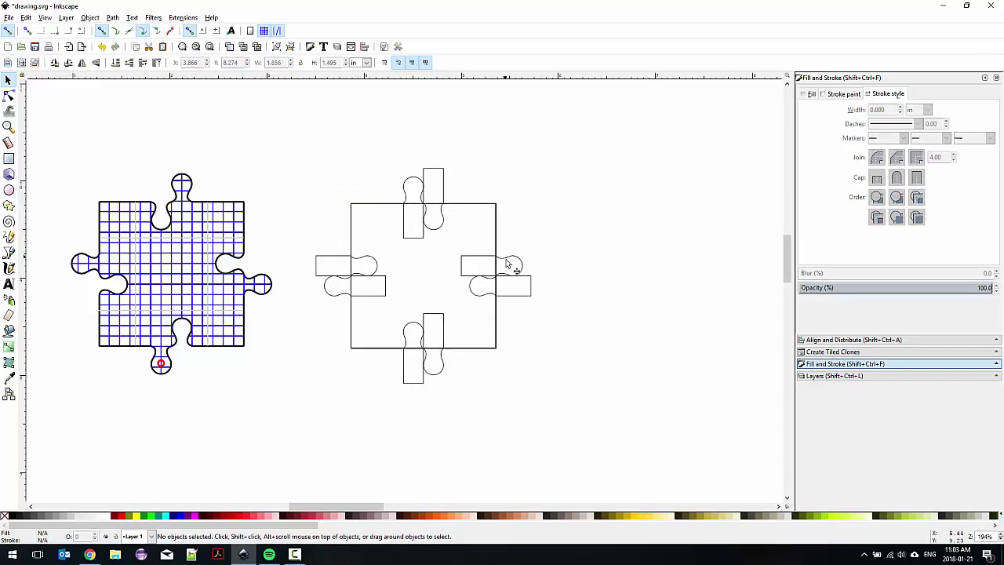
Ungroup all four overlapping square-and-tabs groups twice, down to individual squares and tab shapes.
{"action": "left_click_drag", "start_coordinate": [282, 143], "coordinate": [553, 396]}
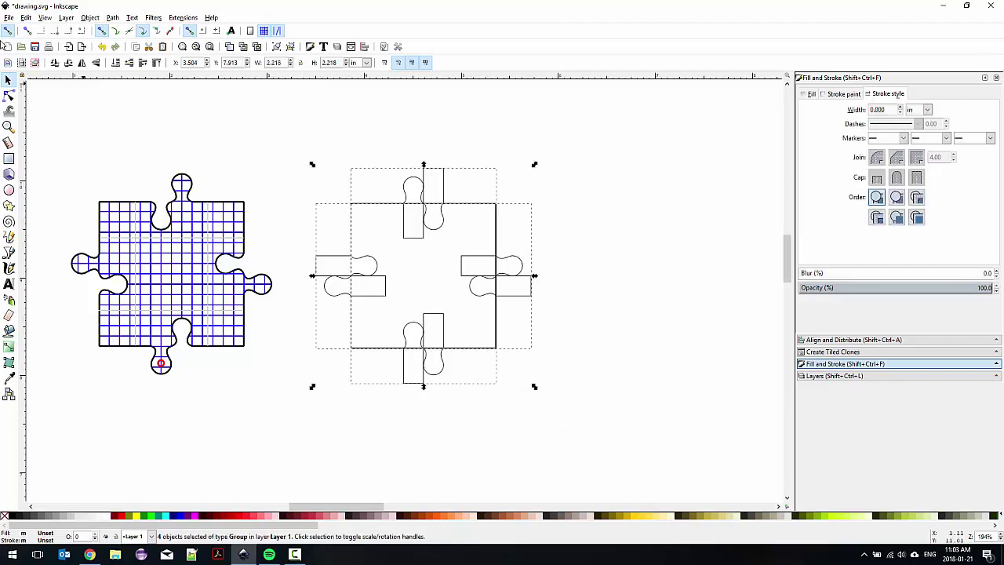
{"action": "left_click", "coordinate": [25, 18]}
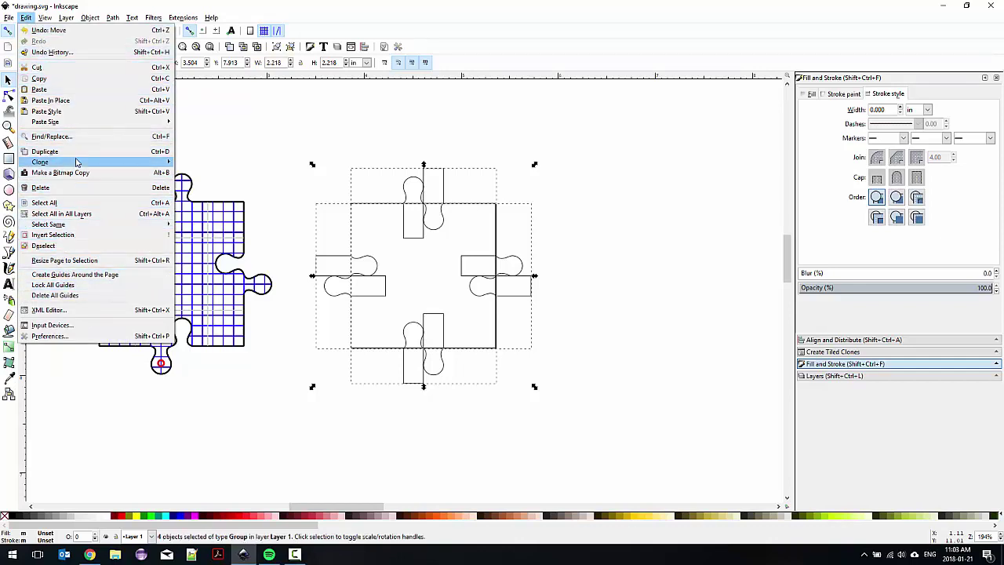
{"action": "left_click", "coordinate": [270, 158]}
{"action": "left_click", "coordinate": [89, 18]}
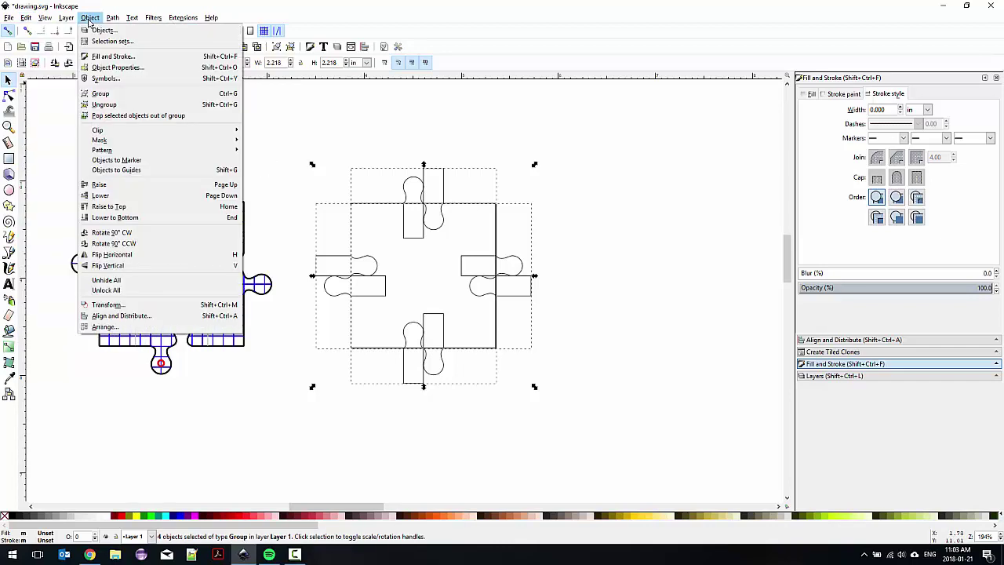
{"action": "mouse_move", "coordinate": [110, 23]}
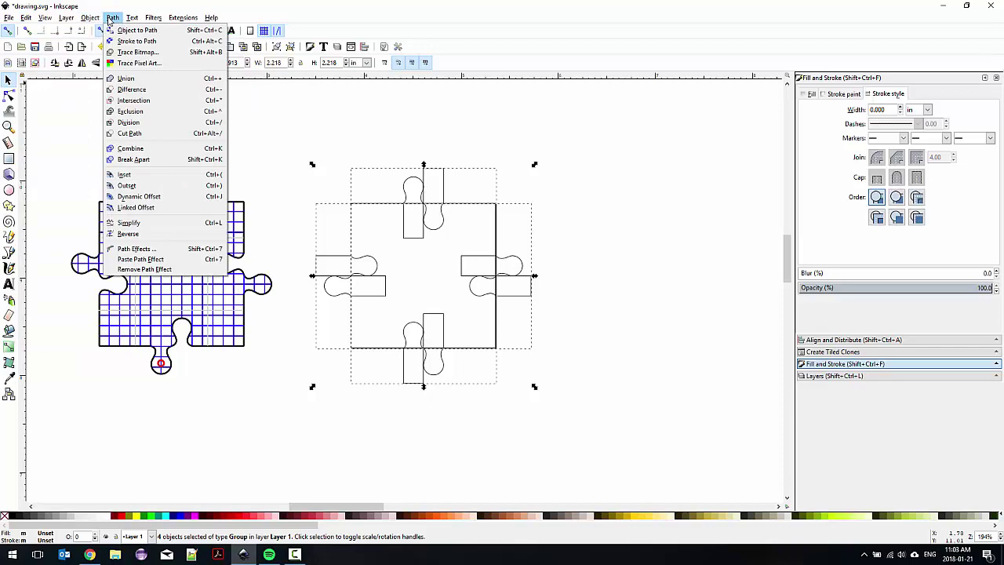
{"action": "mouse_move", "coordinate": [53, 16]}
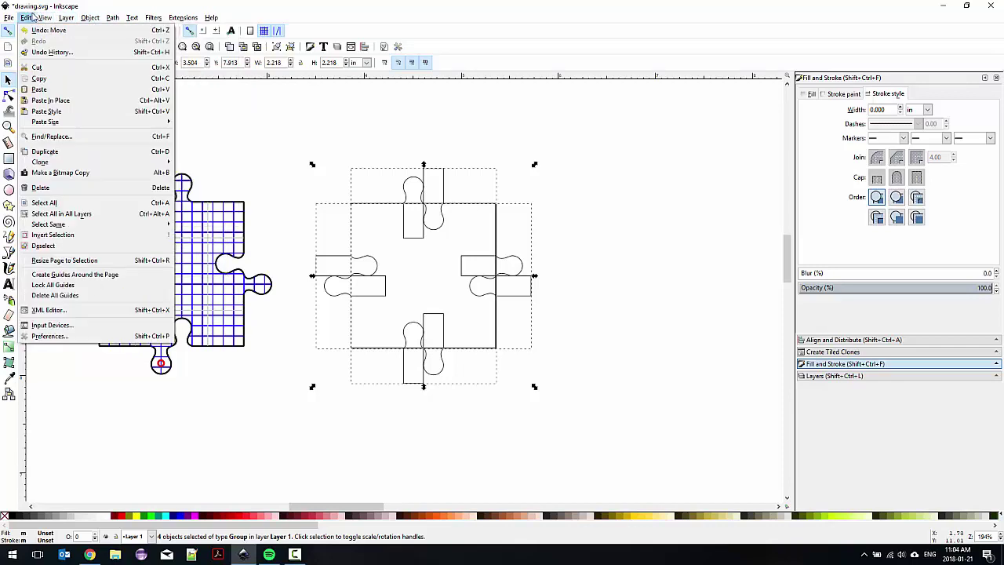
{"action": "left_click", "coordinate": [302, 114]}
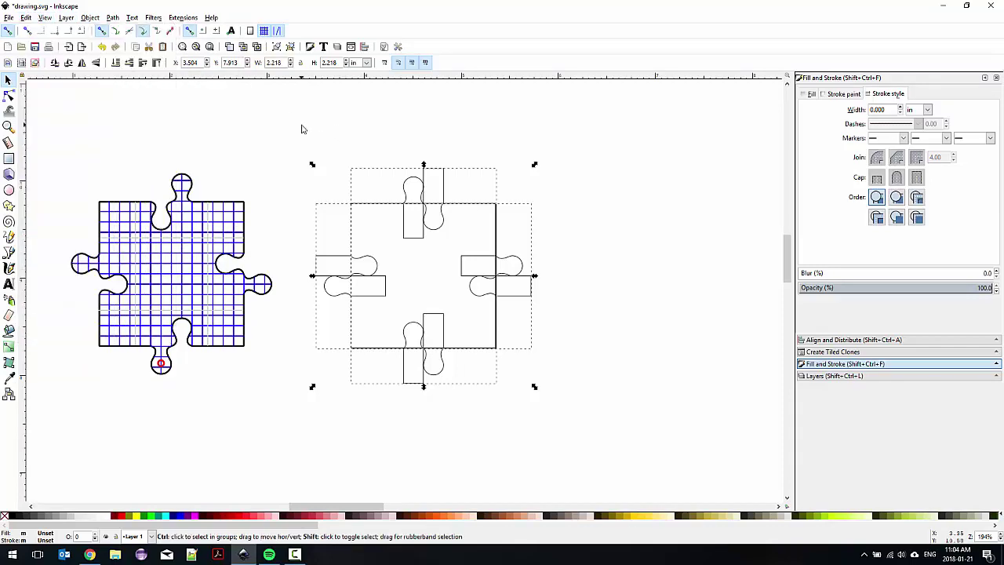
{"action": "key", "text": "ctrl+shift+g"}
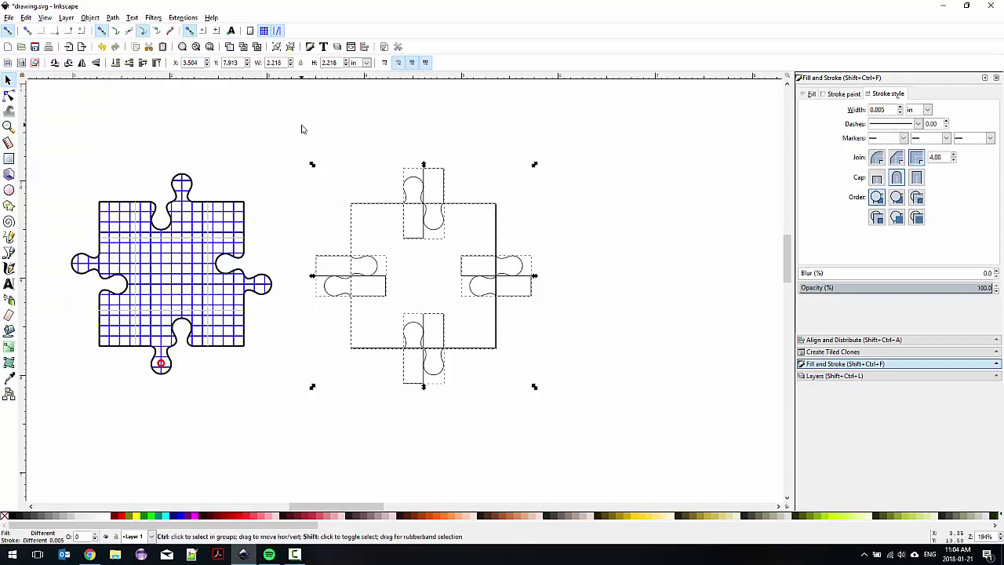
{"action": "key", "text": "ctrl+shift+g"}
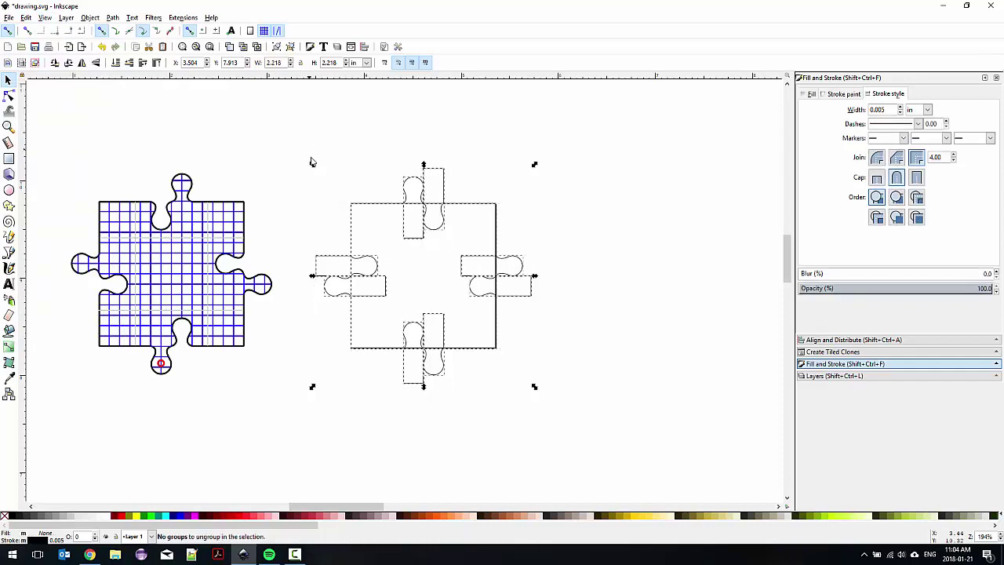
{"action": "left_click", "coordinate": [328, 196]}
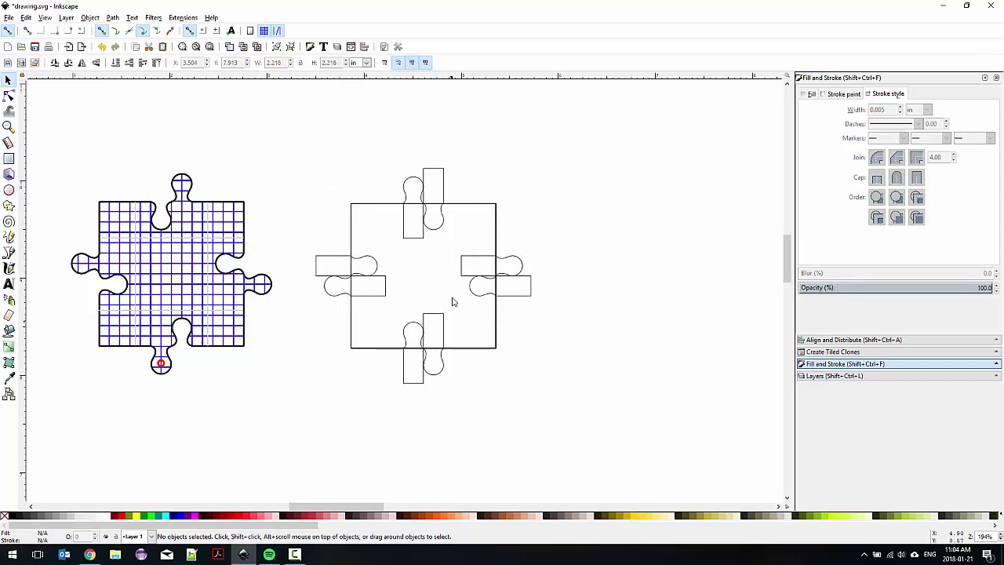
Delete the duplicate squares stacked on top of each other, keeping a single square outline.
{"action": "left_click", "coordinate": [477, 204]}
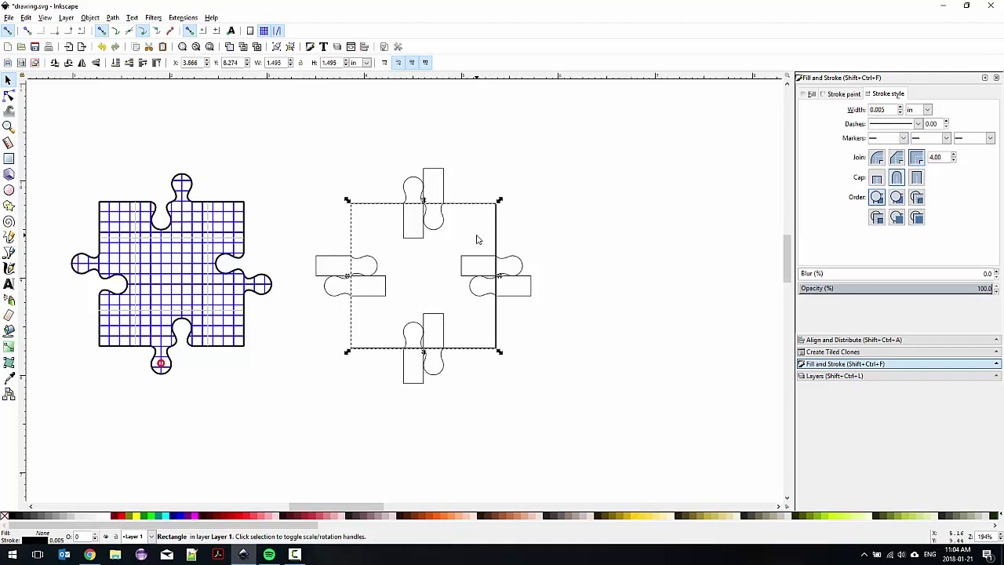
{"action": "left_click", "coordinate": [537, 236]}
{"action": "key", "text": "ctrl+z"}
{"action": "key", "text": "ctrl"}
{"action": "key", "text": "ctrl+shift+z"}
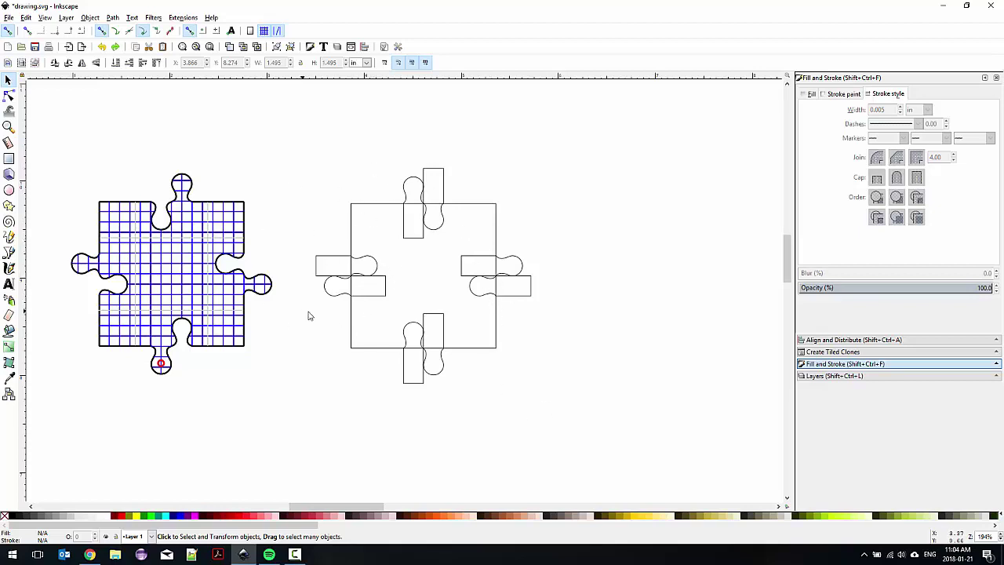
Fill the four tab shapes whose rounded heads point outward from the square with red.
{"action": "scroll", "coordinate": [413, 259], "scroll_direction": "up", "scroll_amount": 1, "text": "ctrl"}
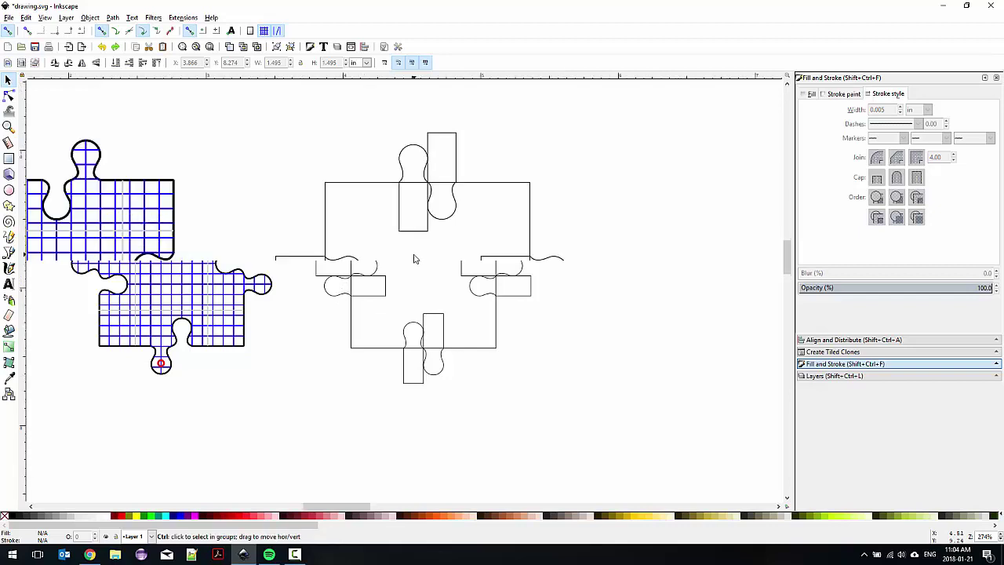
{"action": "left_click_drag", "start_coordinate": [403, 246], "coordinate": [441, 224]}
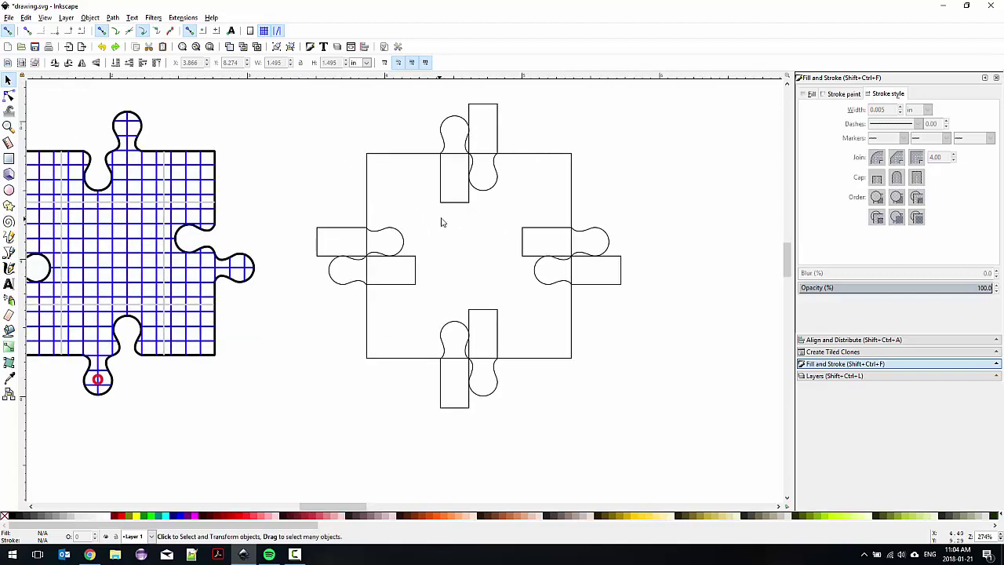
{"action": "left_click", "coordinate": [447, 126]}
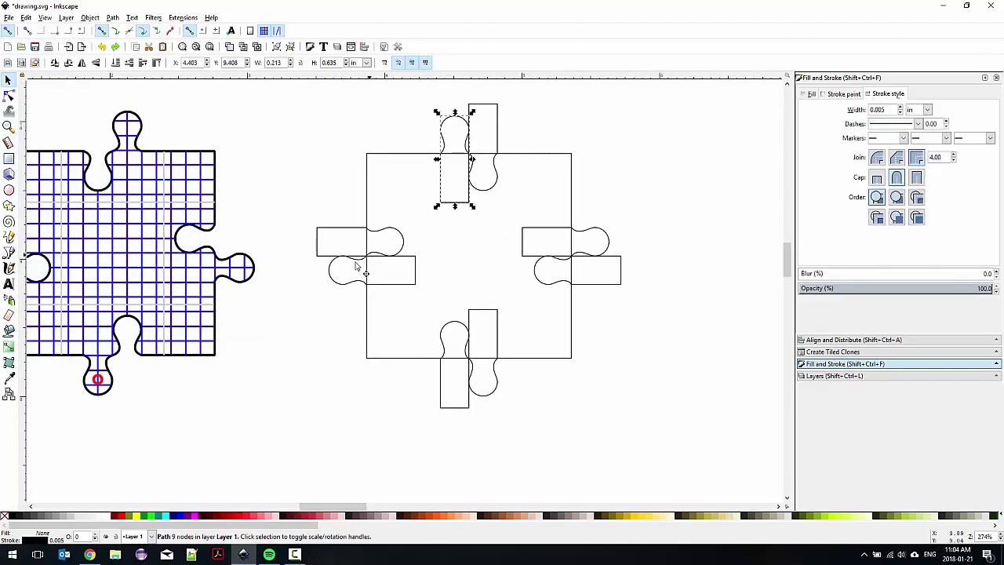
{"action": "left_click", "coordinate": [355, 283], "text": "shift"}
{"action": "left_click", "coordinate": [486, 392], "text": "shift"}
{"action": "left_click", "coordinate": [585, 235], "text": "shift"}
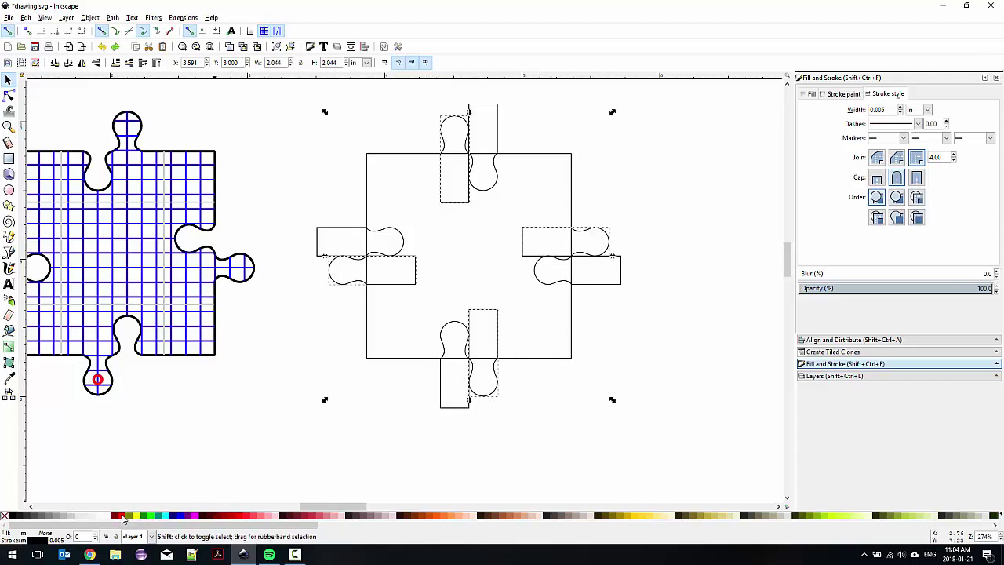
{"action": "left_click", "coordinate": [122, 518]}
{"action": "left_click", "coordinate": [304, 305]}
Fill the four slot shapes whose rounded heads point into the square with blue.
{"action": "left_click", "coordinate": [351, 235]}
{"action": "left_click", "coordinate": [497, 130], "text": "shift"}
{"action": "left_click", "coordinate": [555, 284], "text": "shift"}
{"action": "left_click", "coordinate": [463, 337], "text": "shift"}
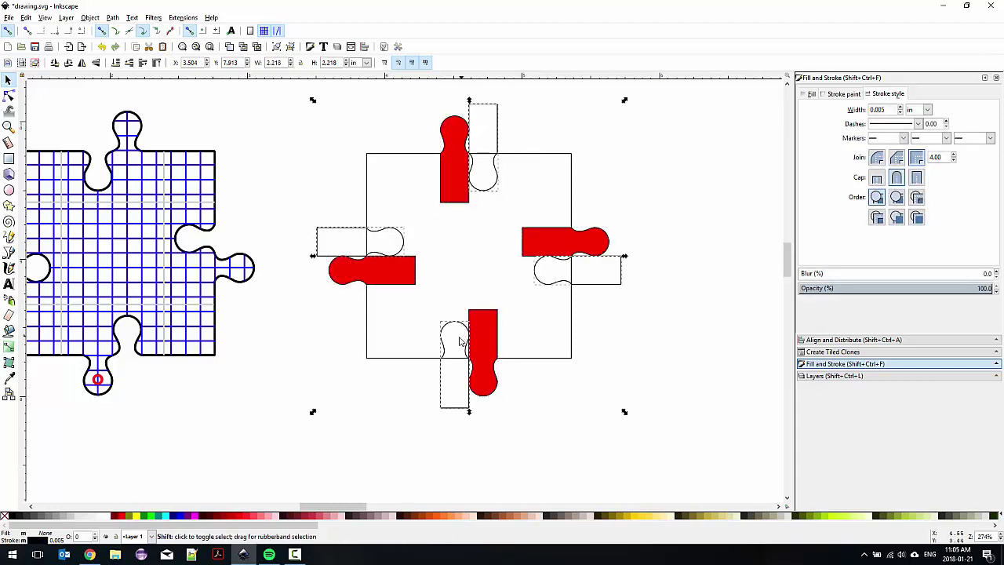
{"action": "left_click", "coordinate": [181, 519]}
{"action": "left_click", "coordinate": [208, 440]}
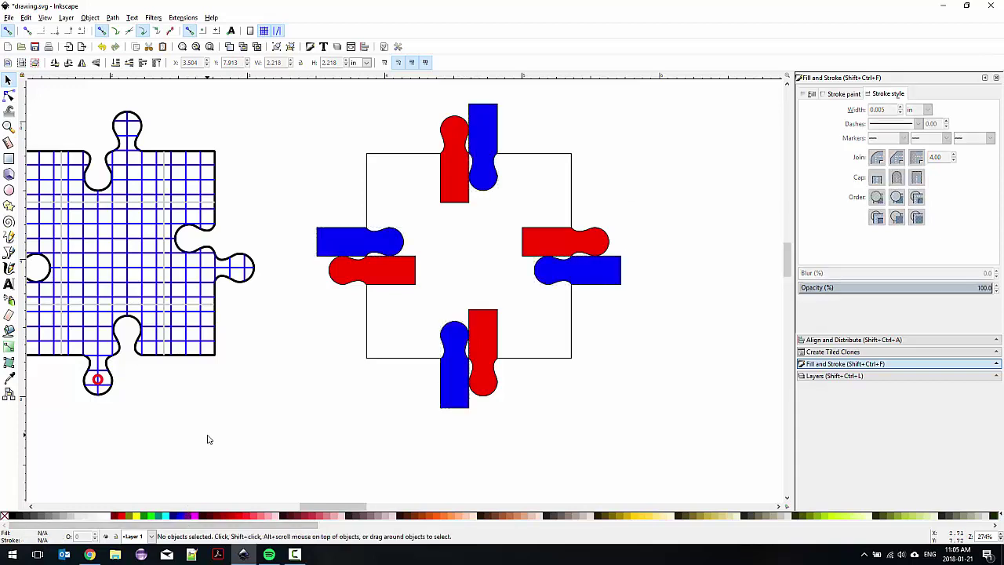
Fill the central square with yellow (#FFFF00).
{"action": "left_click", "coordinate": [384, 360]}
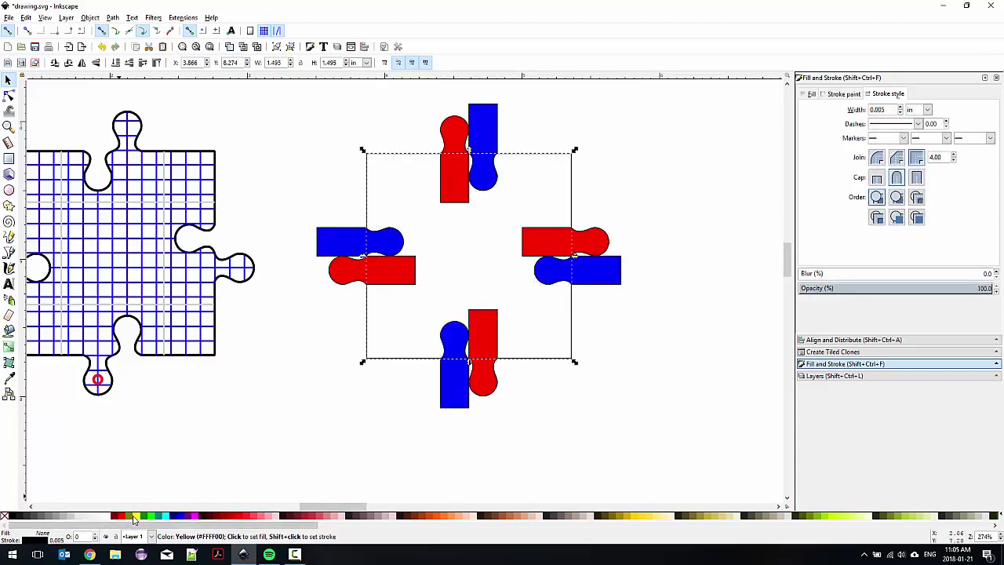
{"action": "left_click", "coordinate": [137, 519]}
{"action": "left_click", "coordinate": [218, 436]}
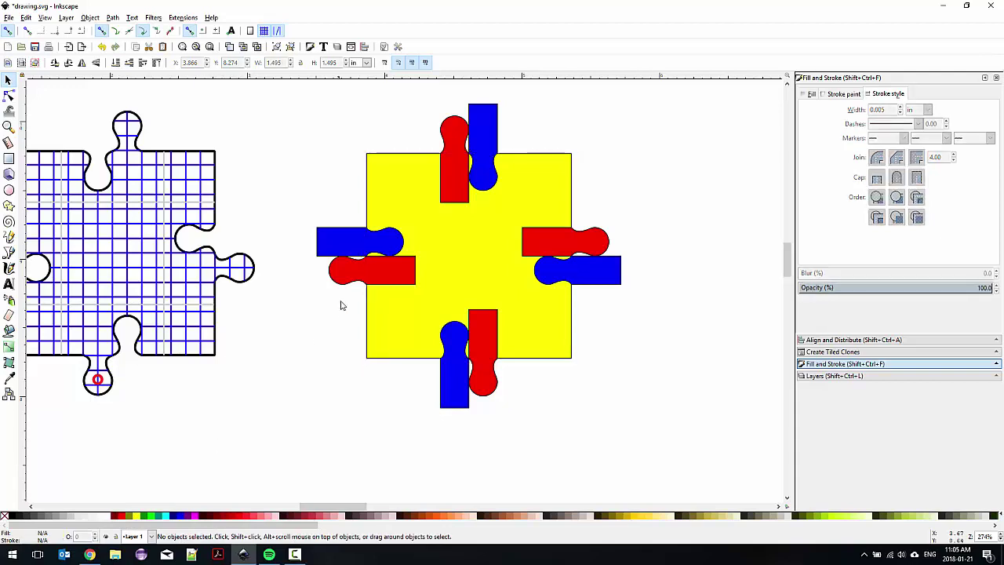
Merge the yellow square and the four red tab shapes into one path with Union.
{"action": "left_click", "coordinate": [441, 264]}
{"action": "left_click", "coordinate": [459, 138], "text": "shift"}
{"action": "left_click", "coordinate": [594, 240], "text": "shift"}
{"action": "left_click", "coordinate": [486, 338], "text": "shift"}
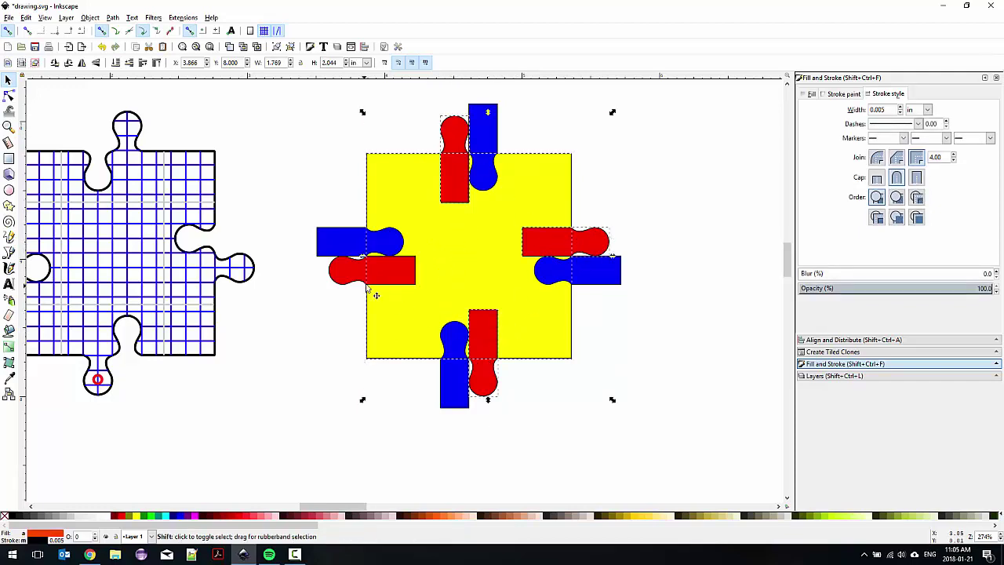
{"action": "left_click", "coordinate": [383, 276], "text": "shift"}
{"action": "left_click", "coordinate": [112, 17]}
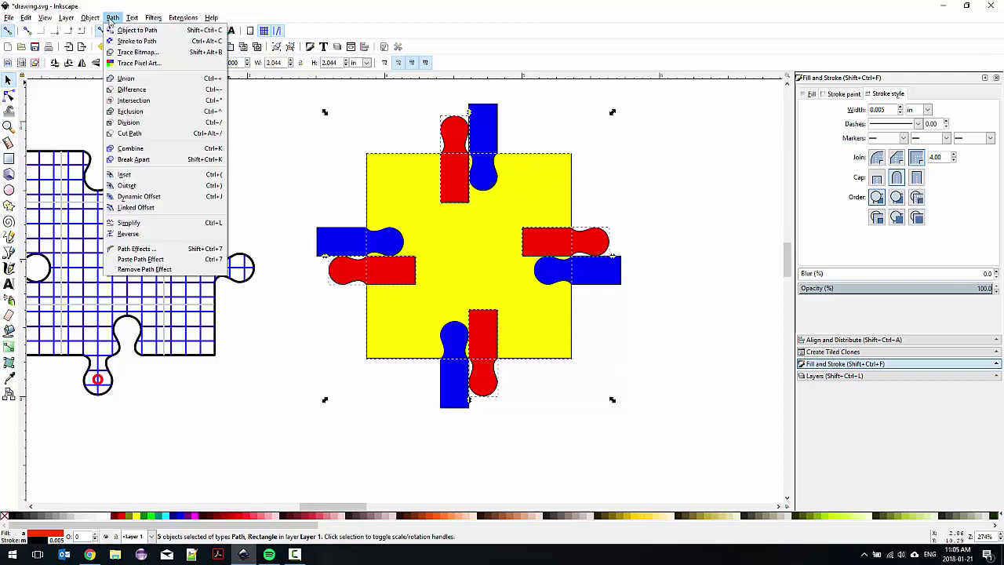
{"action": "left_click", "coordinate": [125, 78]}
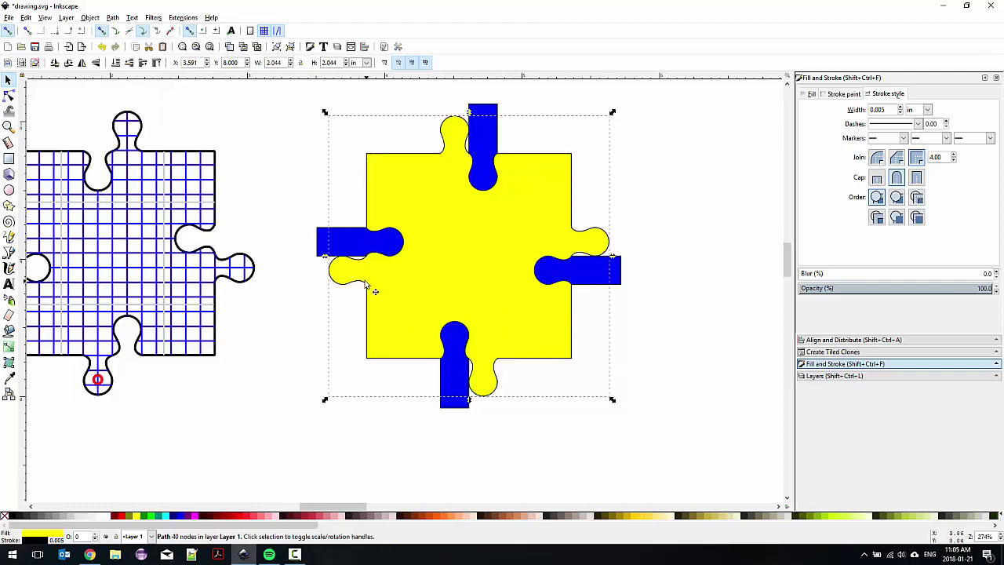
Try moving the right-edge blue slot shape away from the piece, and undo the move.
{"action": "left_click_drag", "start_coordinate": [610, 274], "coordinate": [675, 338]}
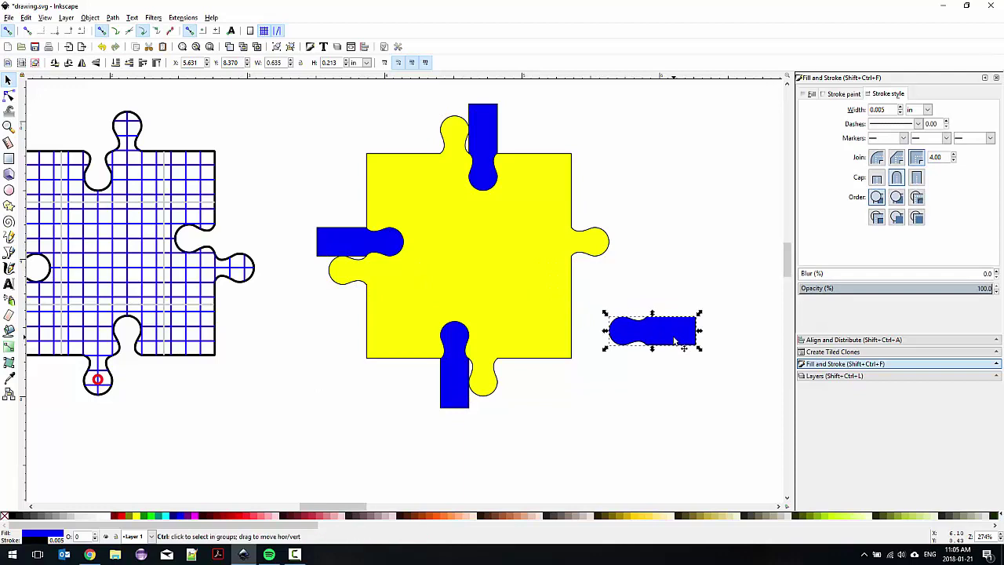
{"action": "key", "text": "ctrl+z"}
{"action": "key", "text": "Escape"}
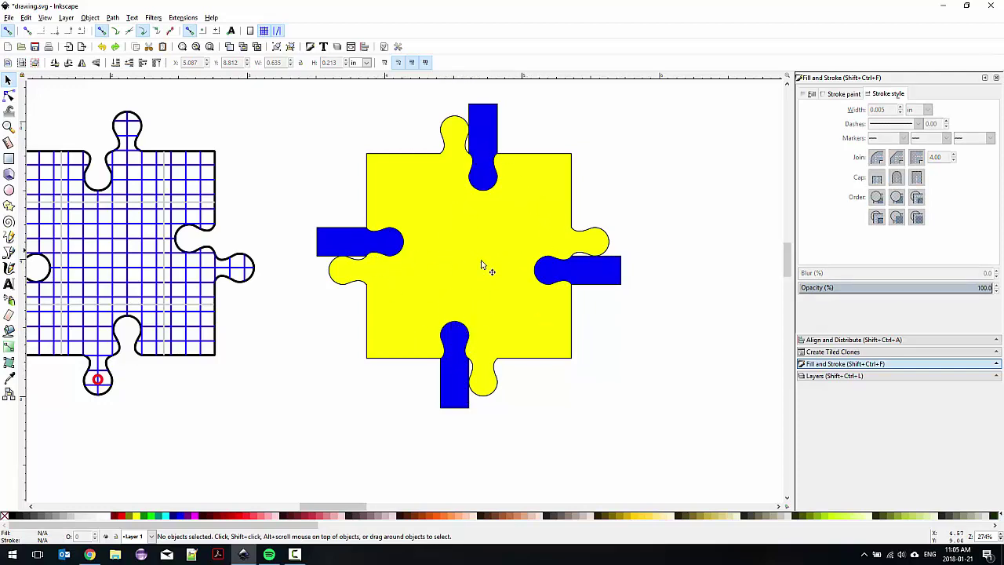
Try subtracting only the lower-edge blue slot shape from the yellow piece with Difference, and undo it.
{"action": "left_click", "coordinate": [479, 365]}
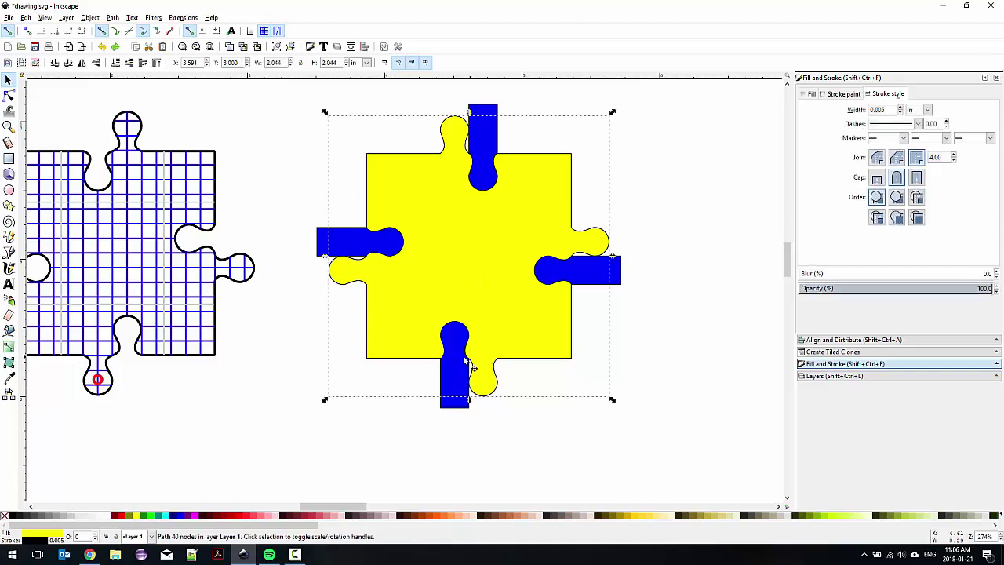
{"action": "left_click", "coordinate": [449, 355]}
{"action": "left_click", "coordinate": [489, 346], "text": "shift"}
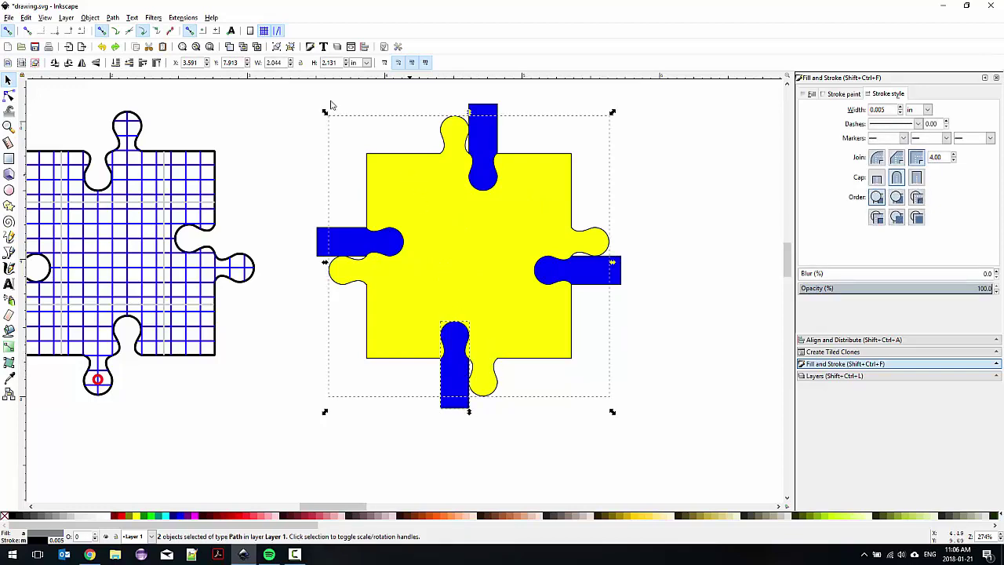
{"action": "left_click", "coordinate": [112, 18]}
{"action": "left_click", "coordinate": [141, 88]}
{"action": "left_click", "coordinate": [402, 401]}
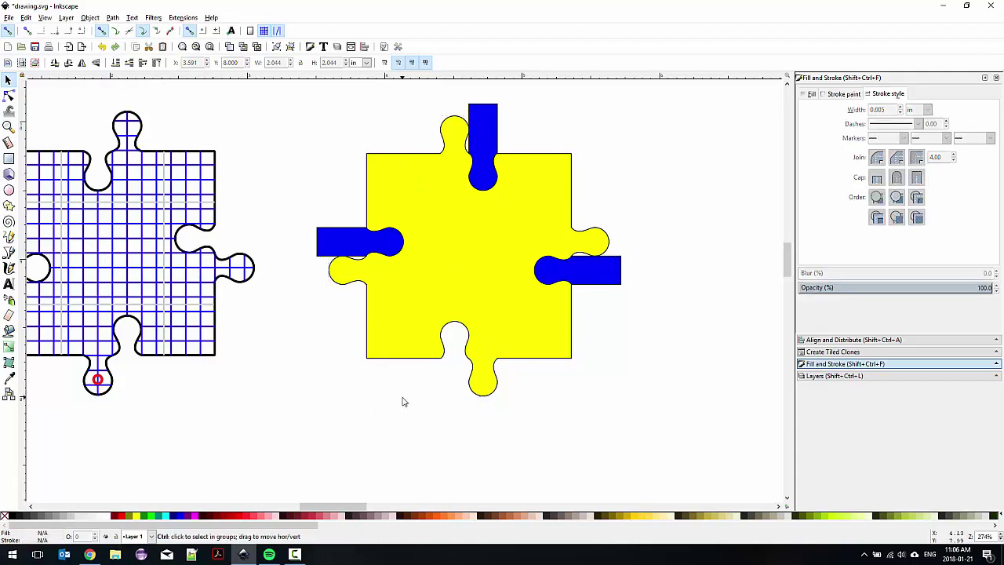
{"action": "key", "text": "ctrl+z"}
Combine the four blue slot shapes into a single path.
{"action": "left_click", "coordinate": [582, 283], "text": "shift"}
{"action": "left_click", "coordinate": [477, 130], "text": "shift"}
{"action": "left_click", "coordinate": [378, 250], "text": "shift"}
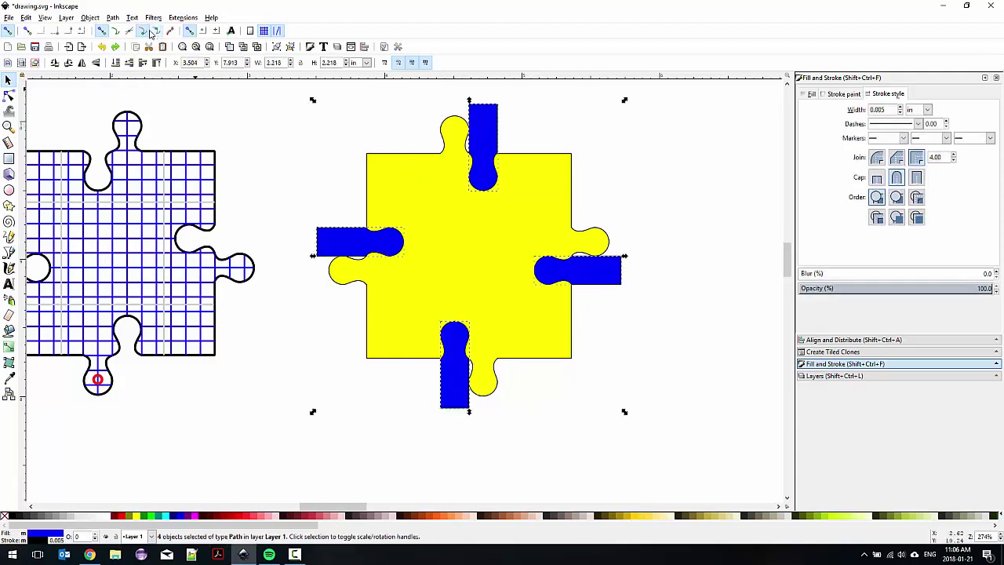
{"action": "left_click", "coordinate": [112, 18]}
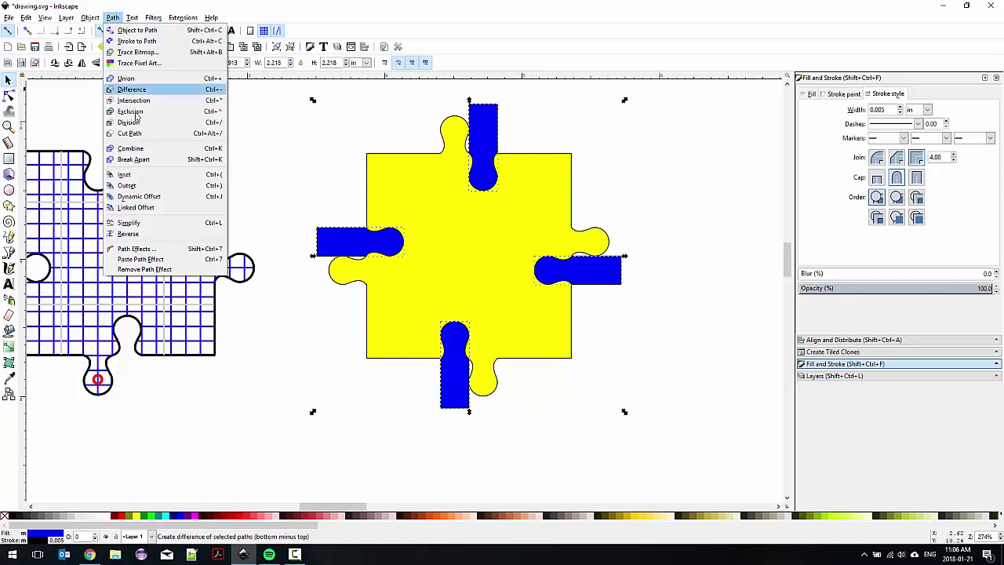
{"action": "left_click", "coordinate": [130, 148]}
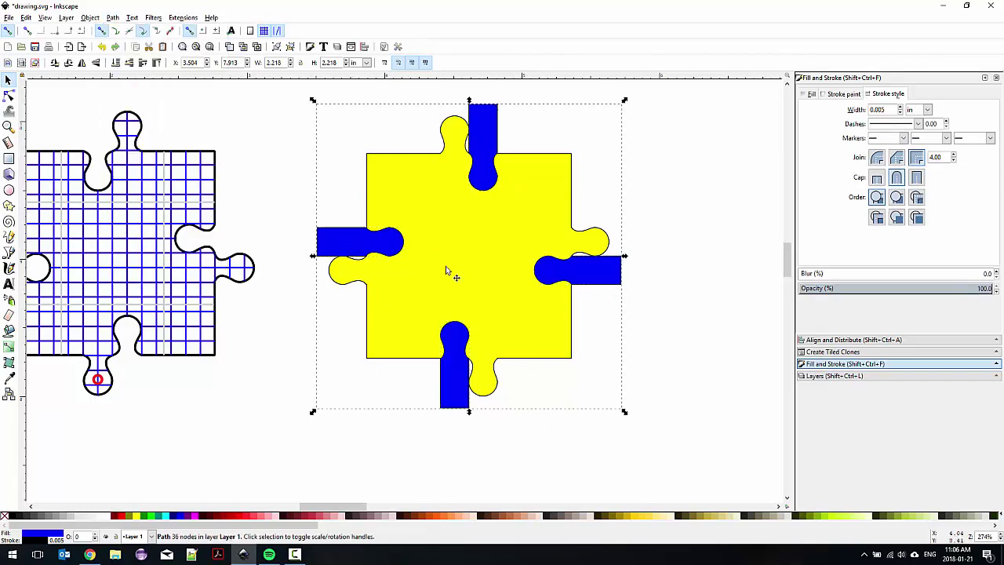
{"action": "left_click", "coordinate": [577, 385]}
Subtract the combined blue path from the yellow piece with Difference to cut the slots in all four edges.
{"action": "left_click", "coordinate": [520, 323]}
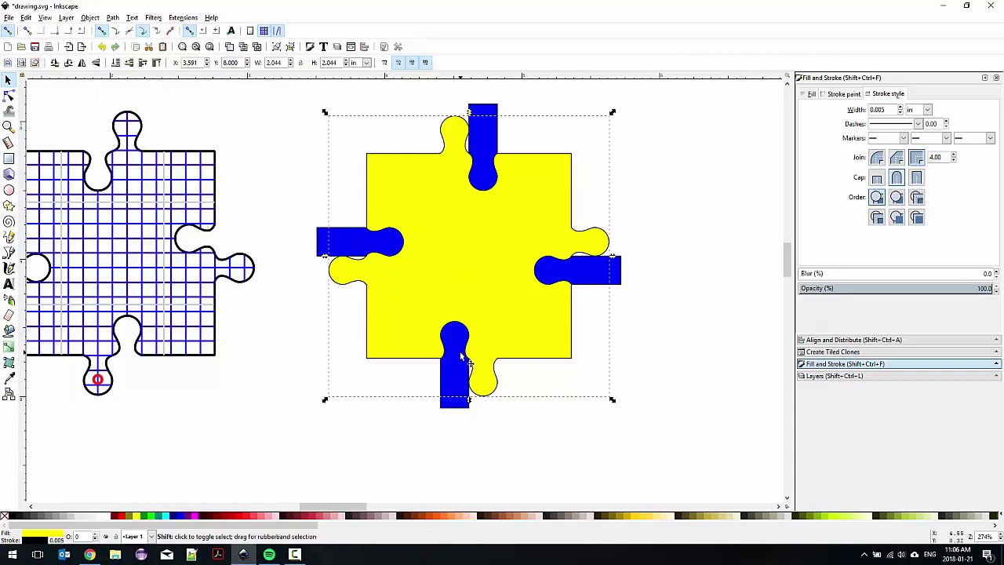
{"action": "left_click", "coordinate": [464, 359], "text": "shift"}
{"action": "left_click", "coordinate": [113, 17]}
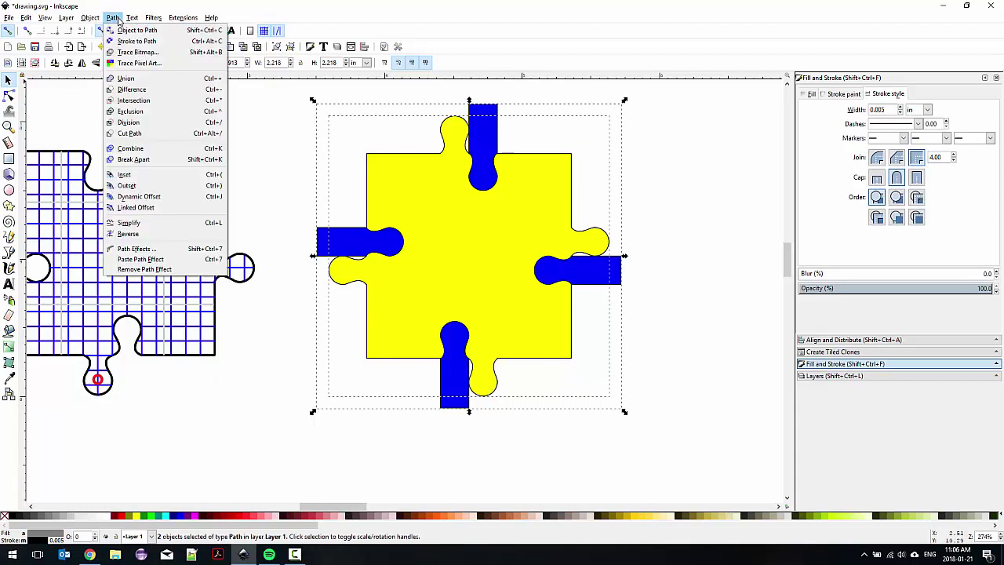
{"action": "left_click", "coordinate": [131, 87]}
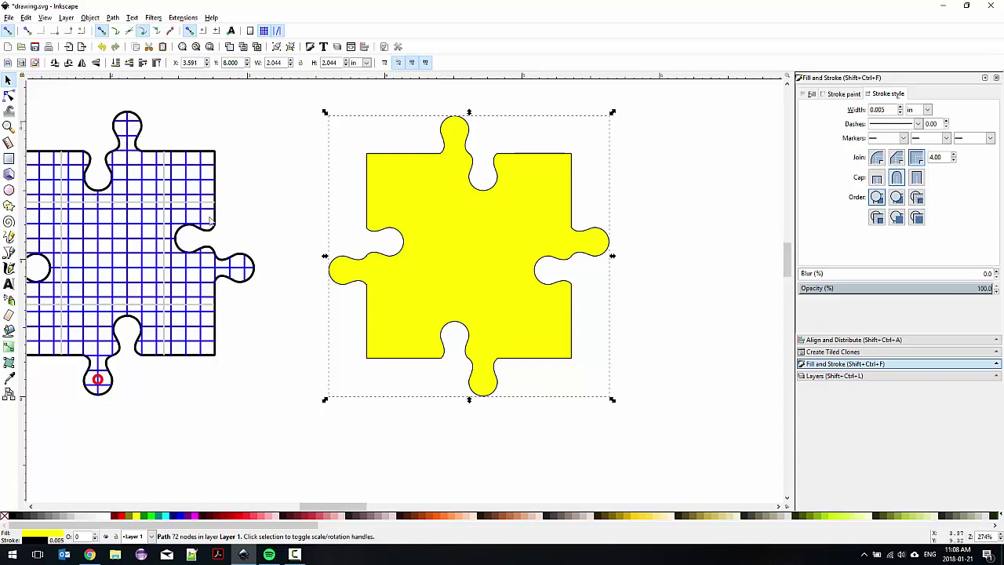
{"action": "left_click", "coordinate": [285, 354]}
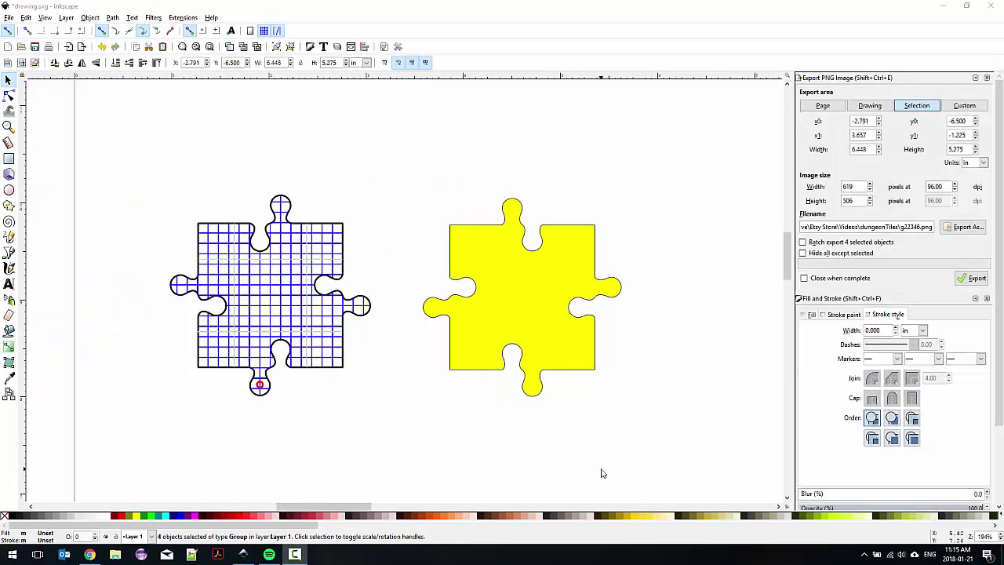
Duplicate the yellow piece and place the copy against its right edge so the tabs and slots interlock.
{"action": "left_click", "coordinate": [496, 256]}
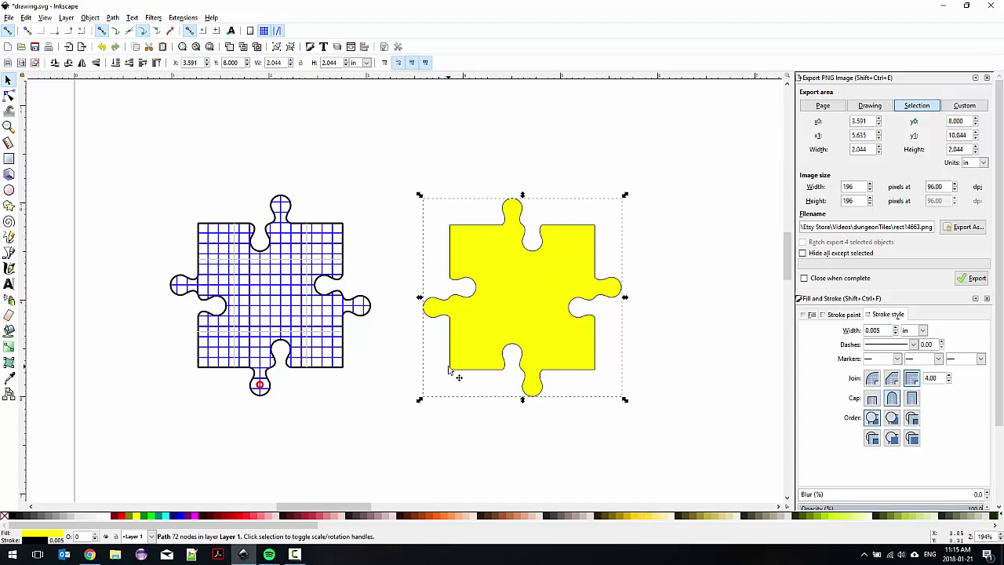
{"action": "key", "text": "ctrl"}
{"action": "key", "text": "ctrl+d"}
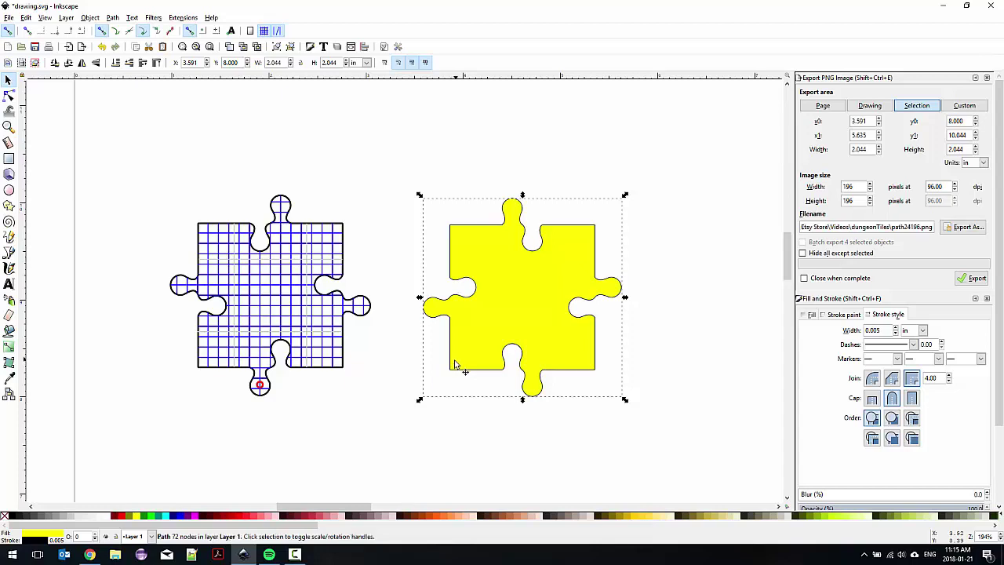
{"action": "left_click_drag", "start_coordinate": [458, 379], "coordinate": [602, 376]}
{"action": "scroll", "coordinate": [598, 320], "scroll_direction": "up", "scroll_amount": 2, "text": "ctrl"}
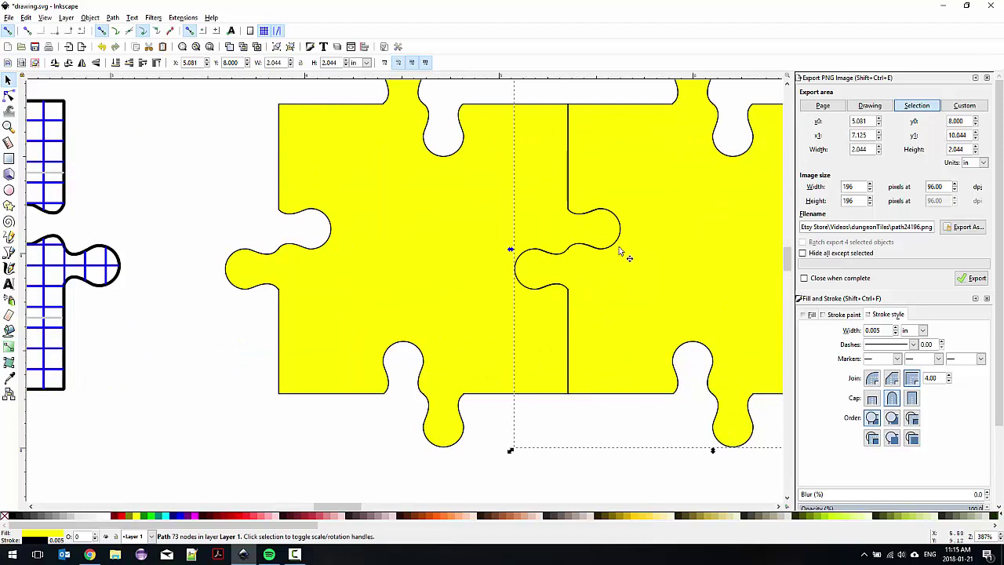
{"action": "scroll", "coordinate": [479, 299], "scroll_direction": "down", "scroll_amount": 2, "text": "ctrl"}
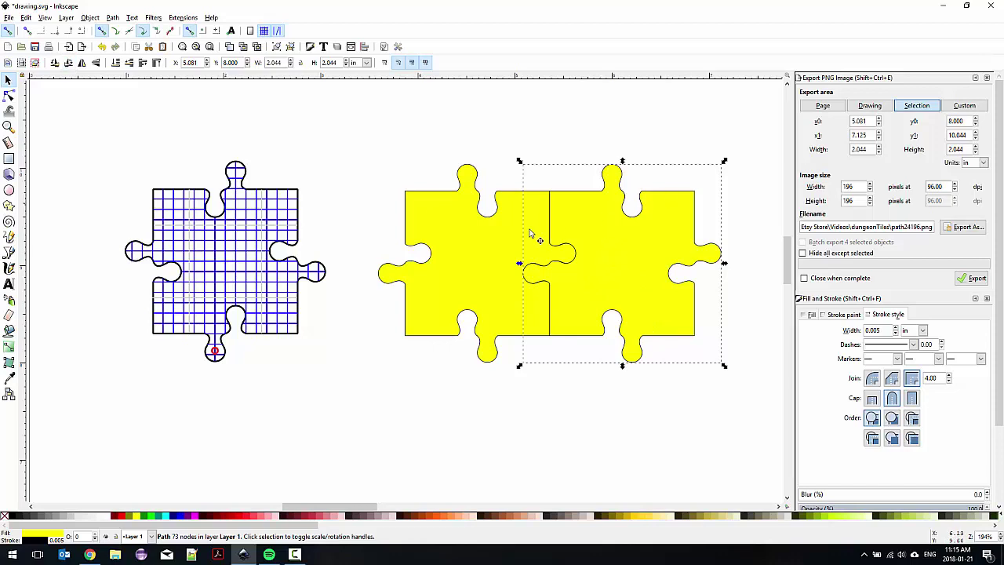
Duplicate both yellow pieces and place the copies directly below them to form an interlocking two-by-two block.
{"action": "left_click", "coordinate": [471, 243], "text": "shift"}
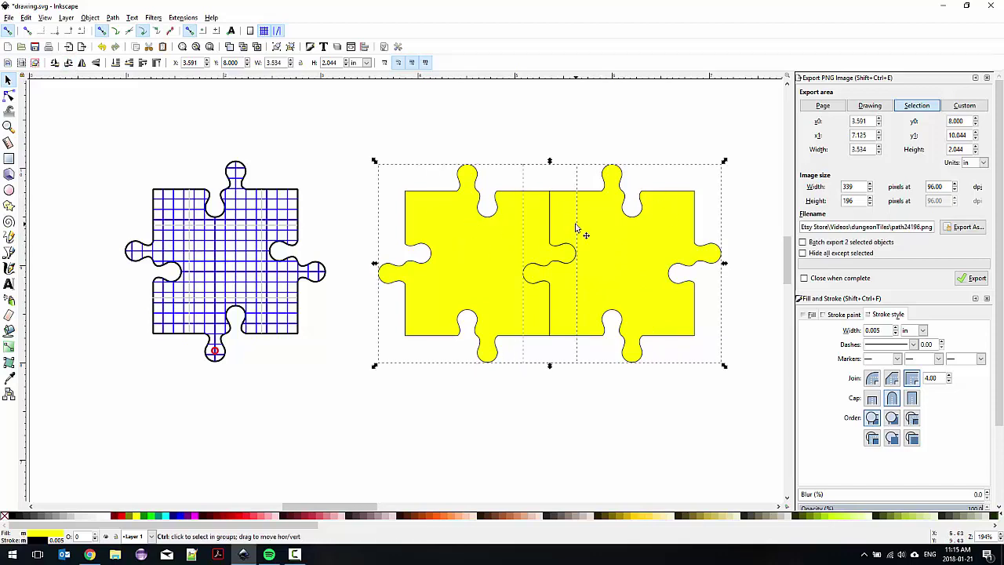
{"action": "left_click_drag", "start_coordinate": [691, 198], "coordinate": [696, 340]}
{"action": "scroll", "coordinate": [603, 204], "scroll_direction": "down", "scroll_amount": 5}
{"action": "scroll", "coordinate": [581, 246], "scroll_direction": "down", "scroll_amount": 2, "text": "ctrl"}
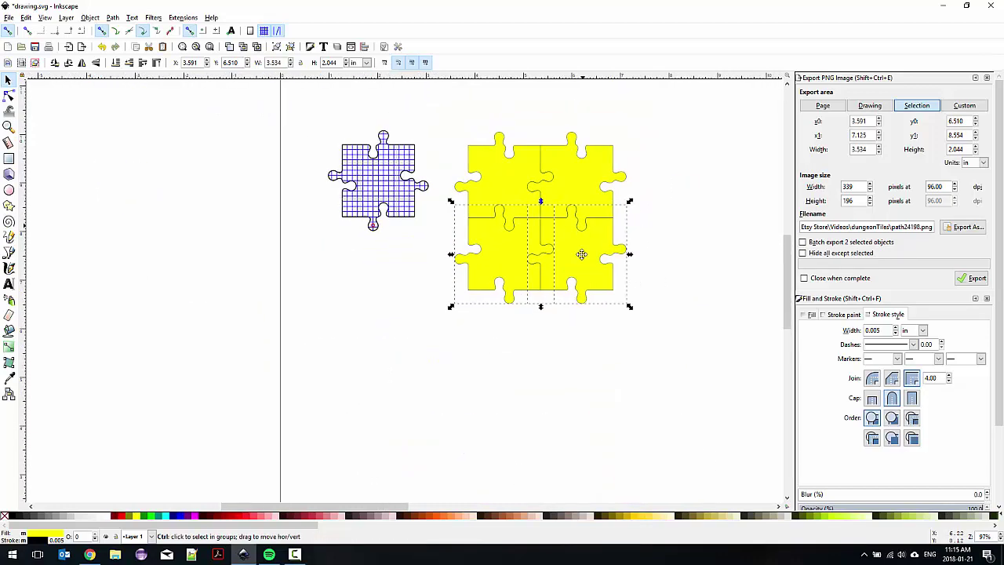
{"action": "scroll", "coordinate": [581, 247], "scroll_direction": "up", "scroll_amount": 1}
{"action": "left_click", "coordinate": [476, 174]}
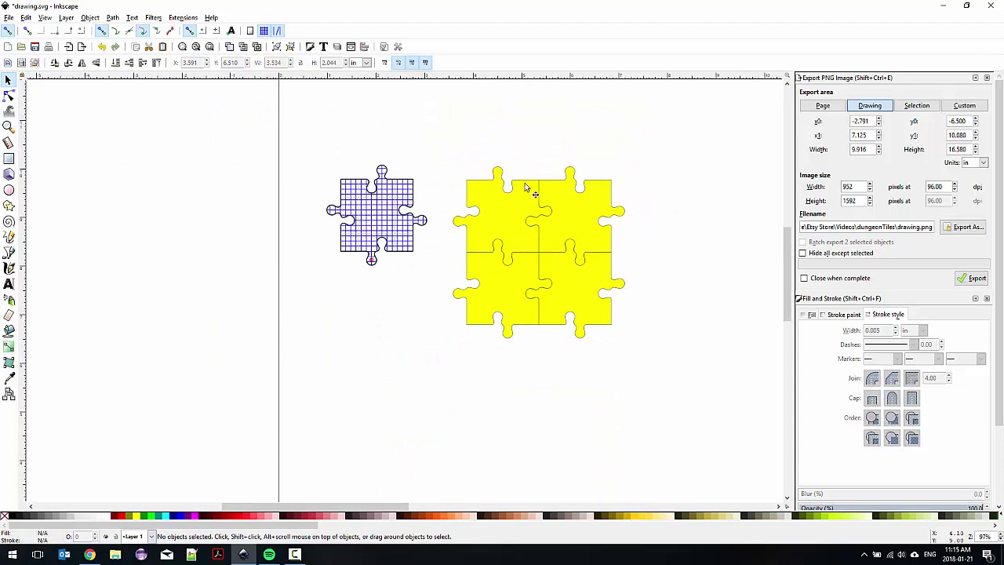
Delete the three copied yellow pieces, keeping only the upper-left original.
{"action": "left_click", "coordinate": [511, 297]}
{"action": "key", "text": "Delete"}
{"action": "left_click", "coordinate": [590, 302]}
{"action": "left_click", "coordinate": [573, 226]}
{"action": "key", "text": "Delete"}
{"action": "left_click", "coordinate": [570, 283]}
{"action": "key", "text": "Delete"}
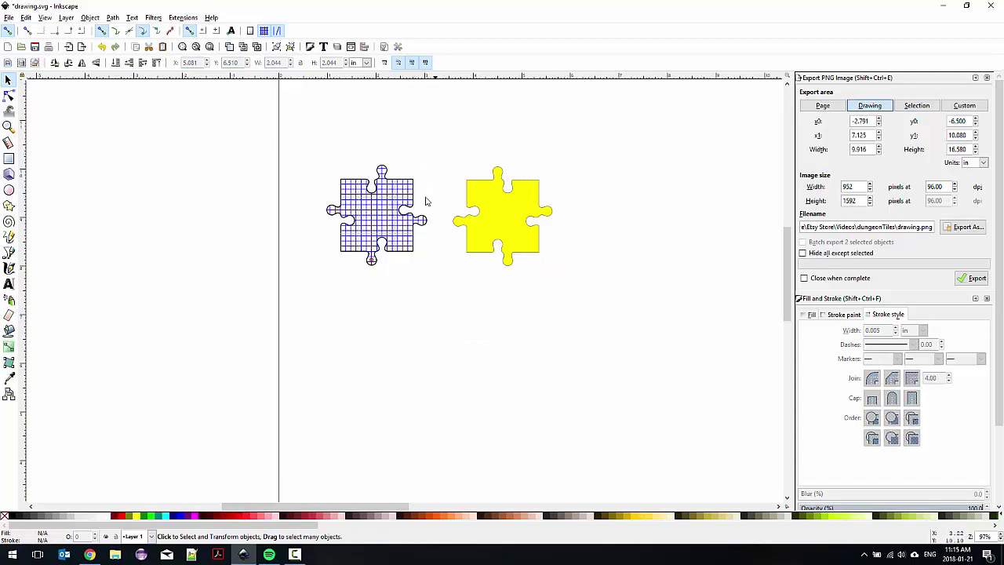
Move the four patterned puzzle tiles from outside the page onto the page, to the right of the yellow piece.
{"action": "scroll", "coordinate": [430, 194], "scroll_direction": "down", "scroll_amount": 4, "text": "ctrl"}
{"action": "left_click_drag", "start_coordinate": [319, 307], "coordinate": [430, 402]}
{"action": "left_click_drag", "start_coordinate": [427, 341], "coordinate": [532, 201]}
{"action": "scroll", "coordinate": [444, 210], "scroll_direction": "up", "scroll_amount": 5, "text": "ctrl"}
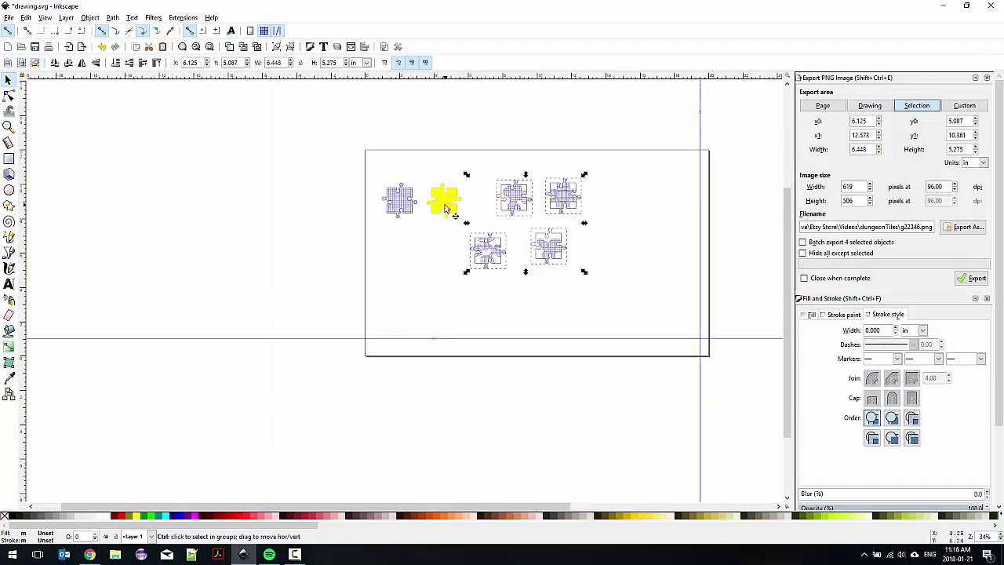
{"action": "left_click", "coordinate": [513, 230]}
Move the upper-right patterned tile against the right edge of the neighbouring patterned tile so they interlock.
{"action": "scroll", "coordinate": [440, 230], "scroll_direction": "right", "scroll_amount": 5, "text": "shift"}
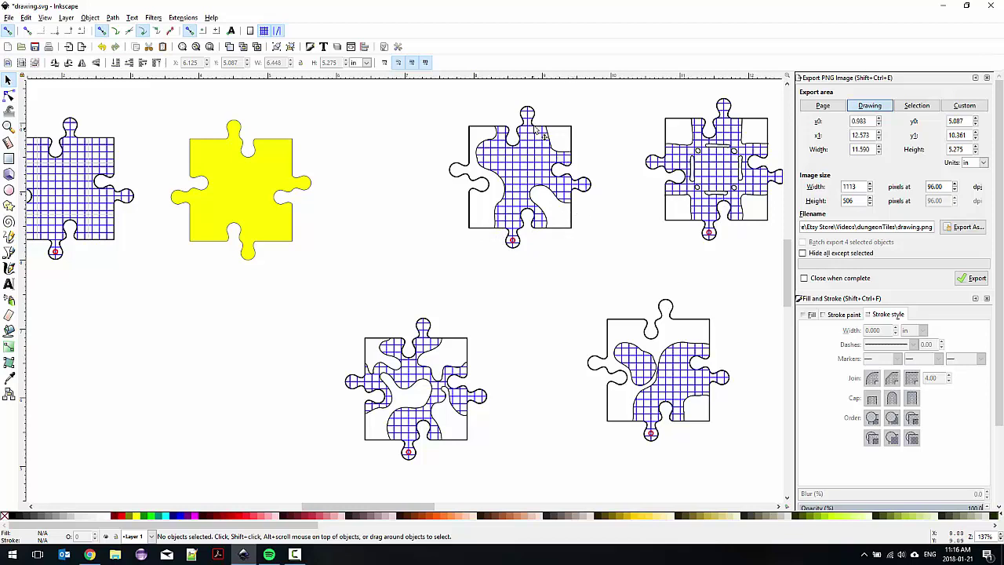
{"action": "left_click_drag", "start_coordinate": [668, 118], "coordinate": [572, 156]}
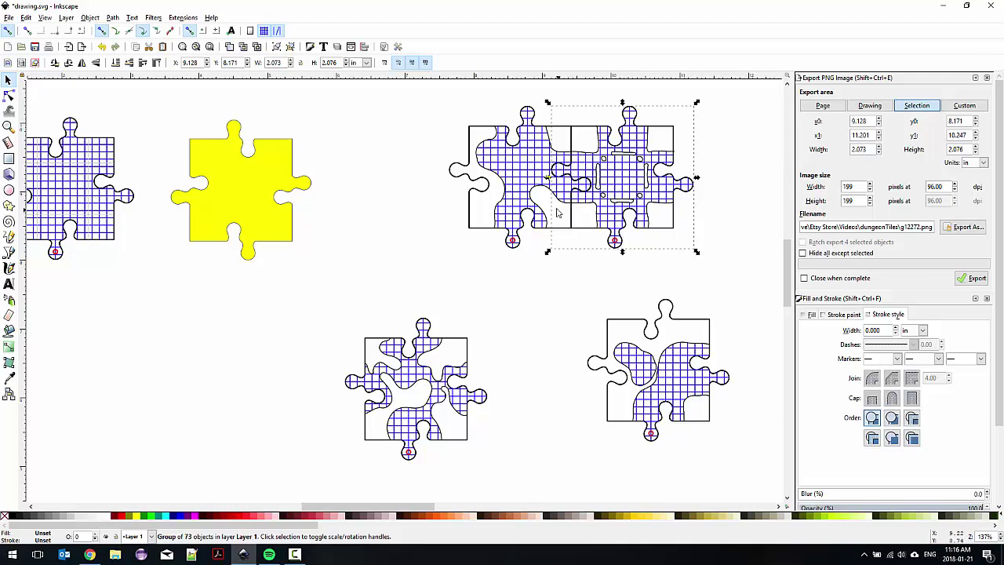
Draw a straight vertical line about 1.49 in long across the yellow piece from its upper to its lower edge, left of the tabs.
{"action": "left_click_drag", "start_coordinate": [206, 251], "coordinate": [506, 257]}
{"action": "scroll", "coordinate": [369, 175], "scroll_direction": "up", "scroll_amount": 3}
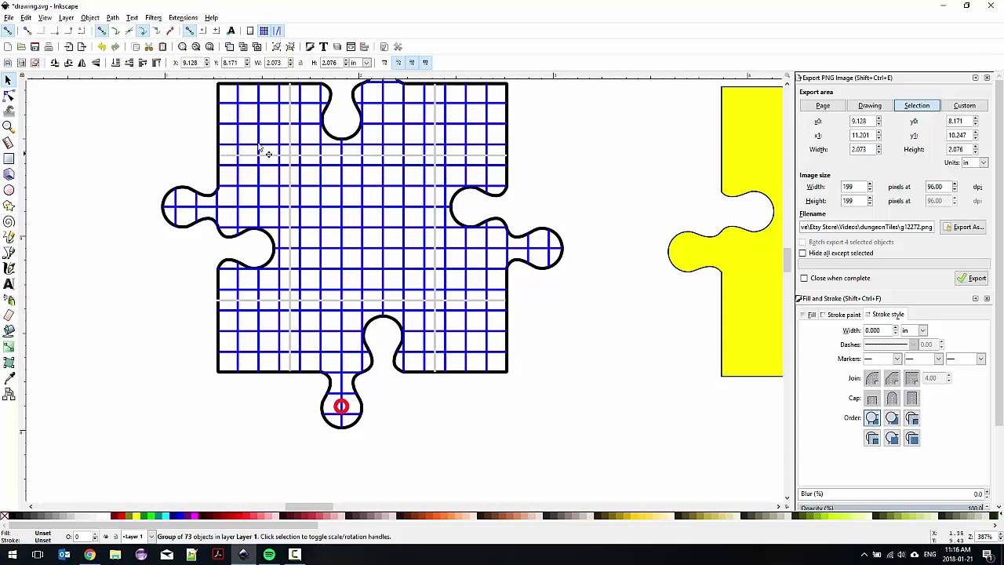
{"action": "scroll", "coordinate": [348, 166], "scroll_direction": "down", "scroll_amount": 3, "text": "ctrl"}
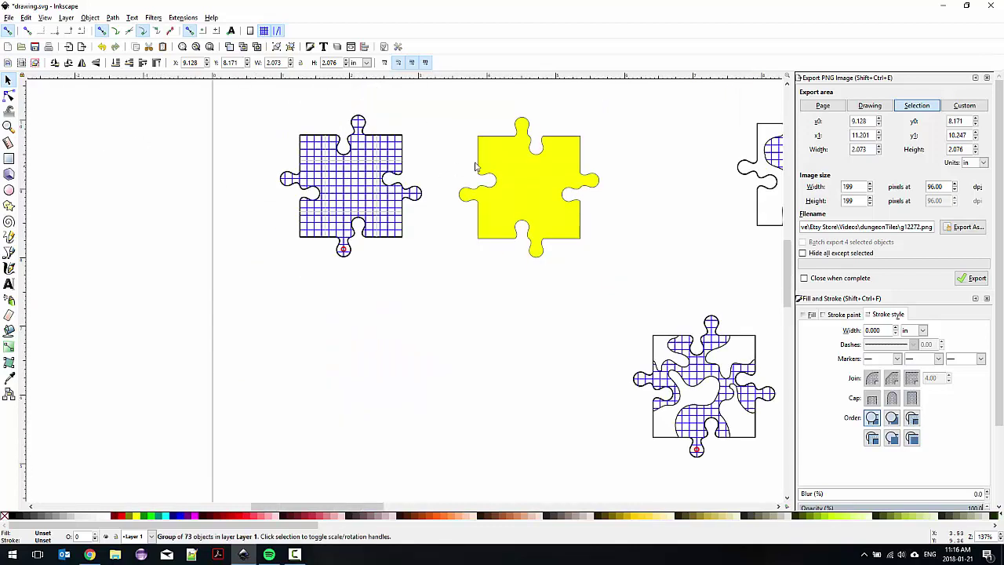
{"action": "scroll", "coordinate": [471, 164], "scroll_direction": "up", "scroll_amount": 3, "text": "ctrl"}
{"action": "scroll", "coordinate": [487, 177], "scroll_direction": "down", "scroll_amount": 2, "text": "ctrl"}
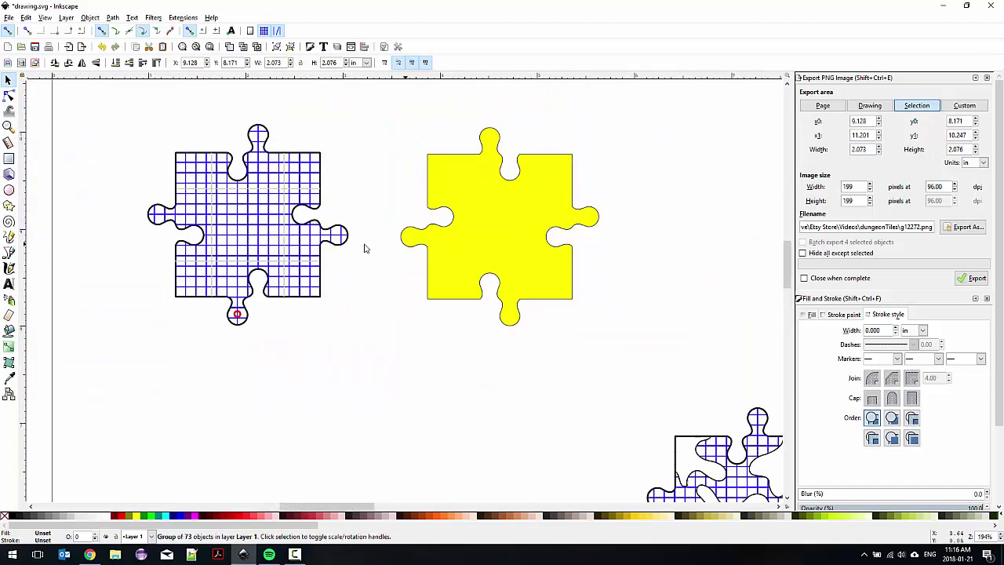
{"action": "left_click", "coordinate": [11, 254]}
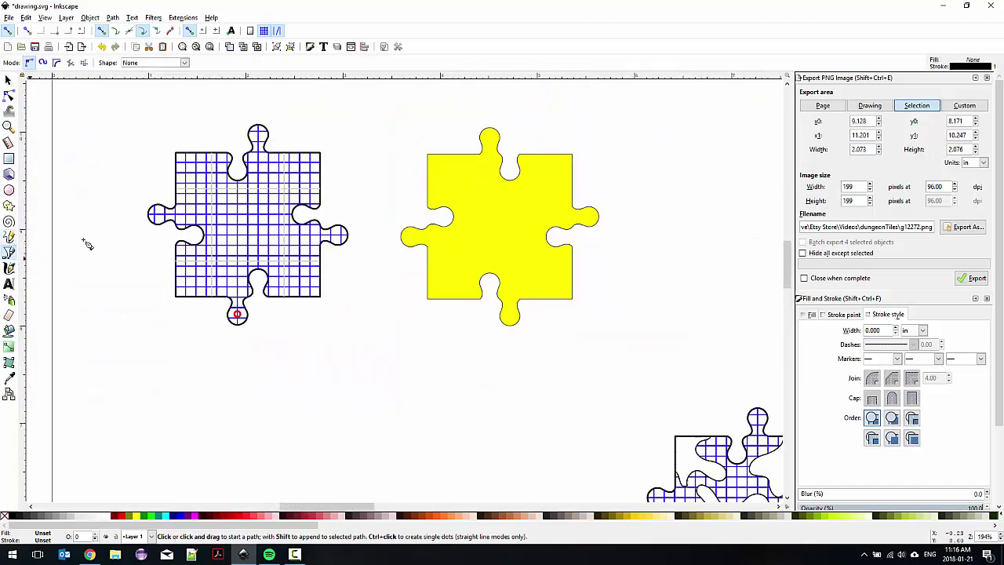
{"action": "scroll", "coordinate": [434, 159], "scroll_direction": "up", "scroll_amount": 1, "text": "ctrl"}
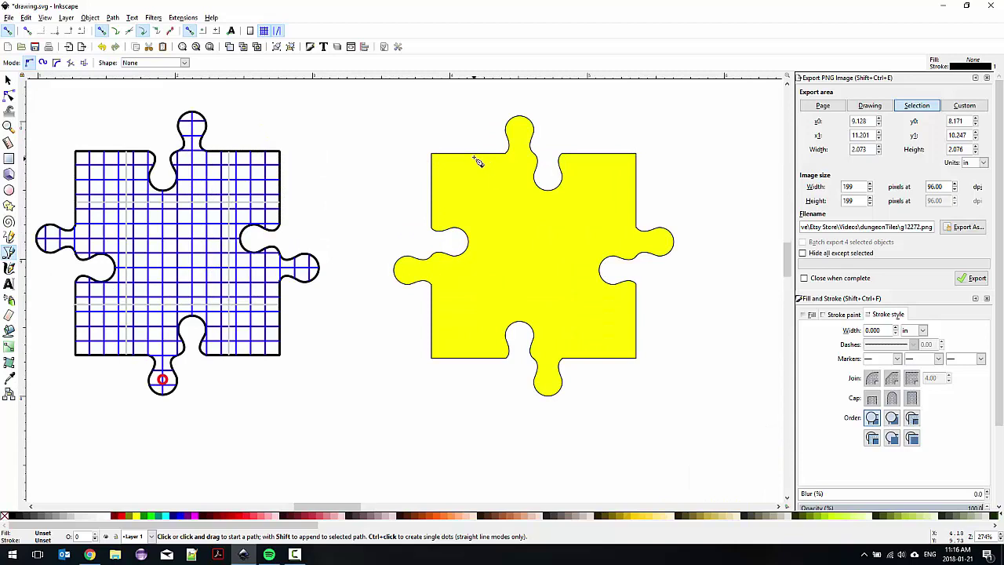
{"action": "left_click", "coordinate": [474, 155]}
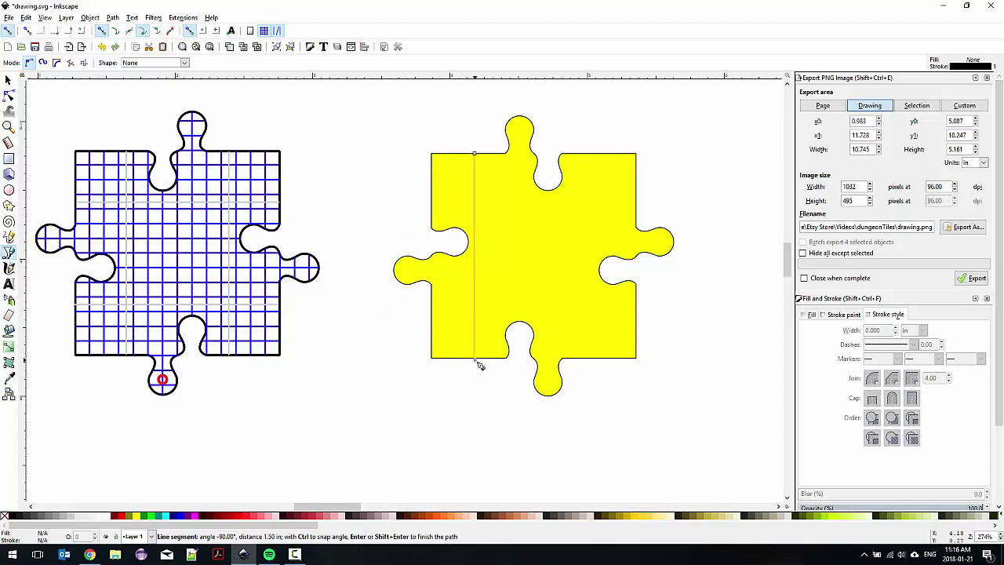
{"action": "scroll", "coordinate": [478, 363], "scroll_direction": "up", "scroll_amount": 4}
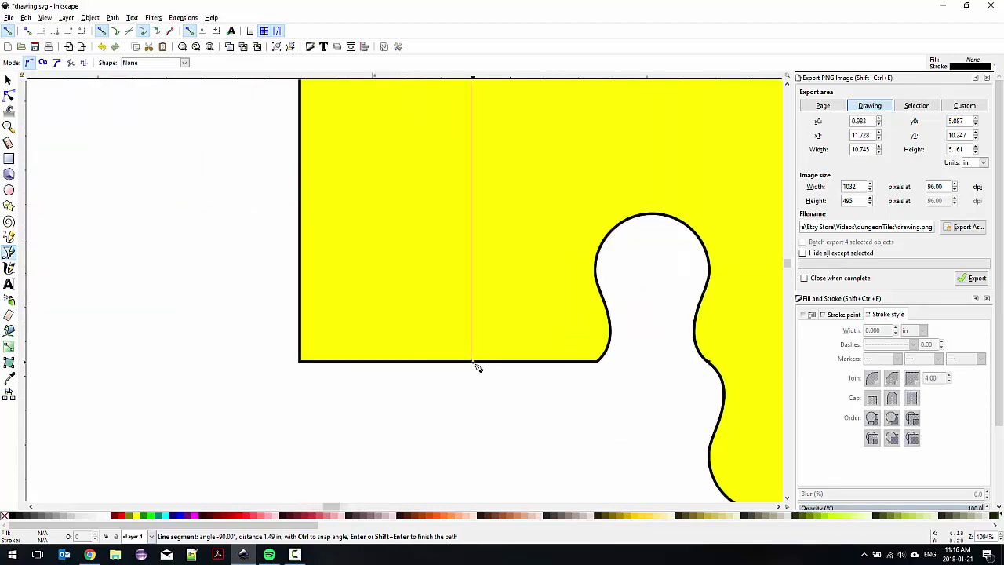
{"action": "double_click", "coordinate": [474, 363]}
{"action": "scroll", "coordinate": [492, 374], "scroll_direction": "down", "scroll_amount": 4}
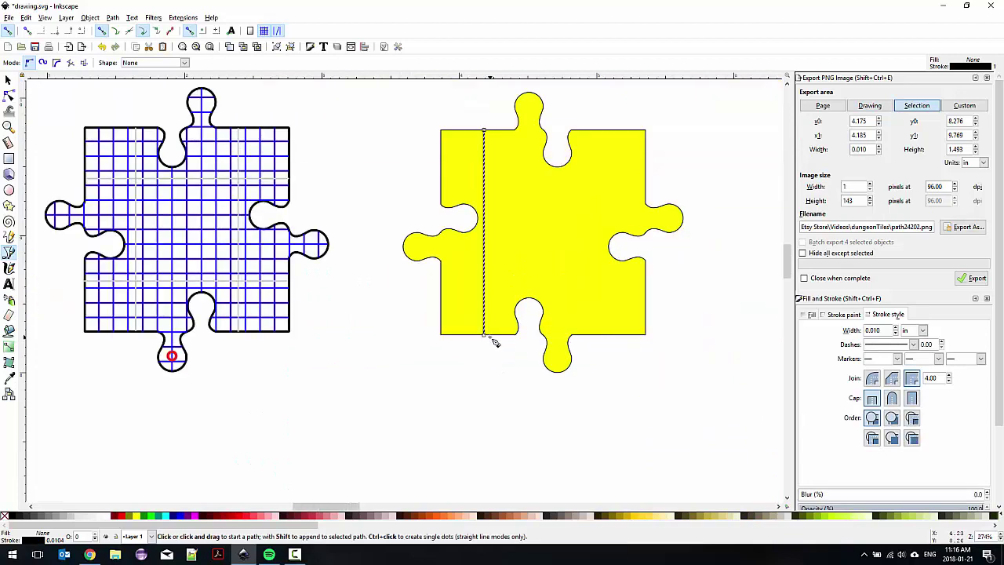
Duplicate the vertical line, place one line at about X 4.971 in and the other at about X 4.232 in.
{"action": "left_click", "coordinate": [10, 79]}
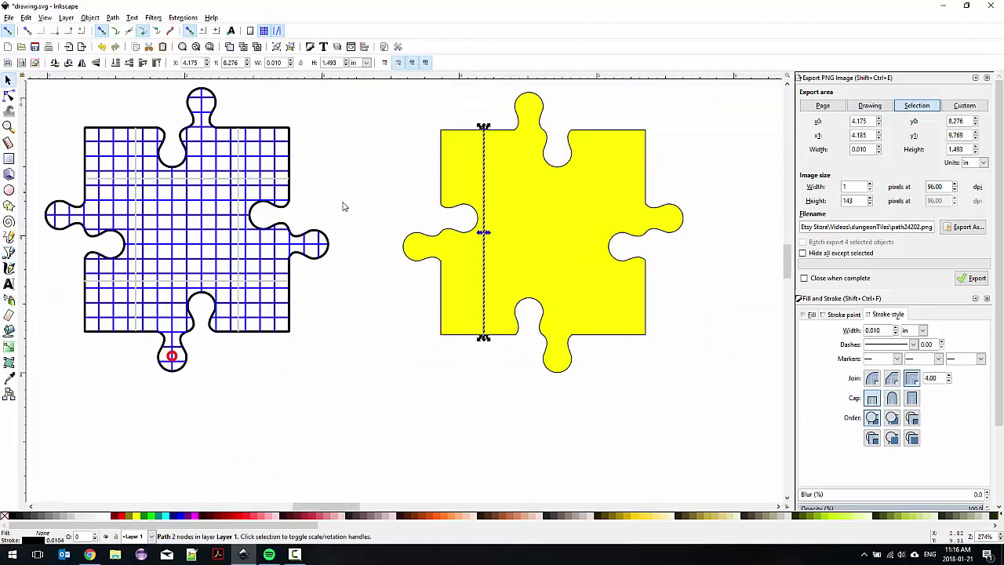
{"action": "left_click_drag", "start_coordinate": [485, 198], "coordinate": [587, 219]}
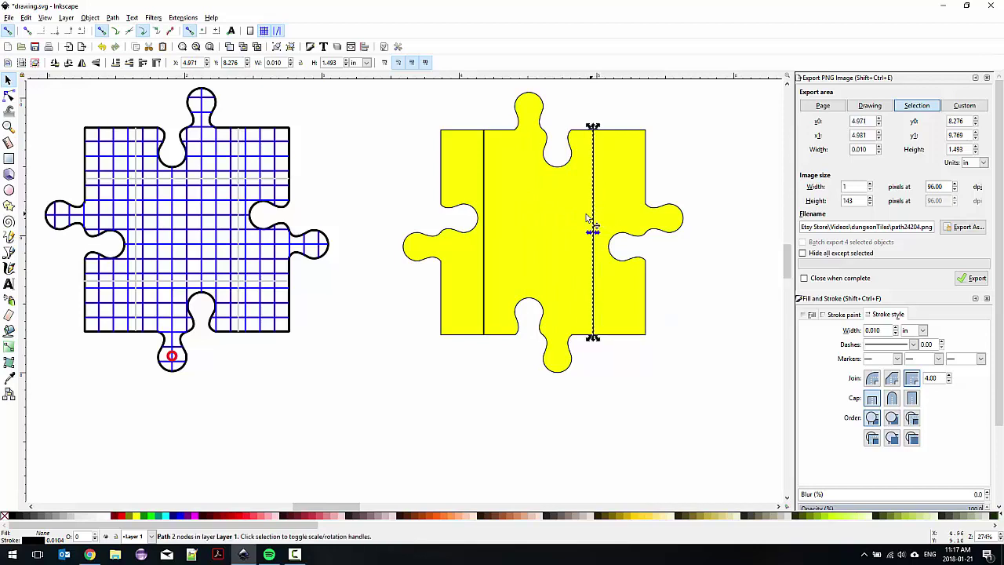
{"action": "left_click", "coordinate": [485, 196]}
{"action": "left_click_drag", "start_coordinate": [487, 197], "coordinate": [494, 197]}
{"action": "left_click", "coordinate": [509, 358]}
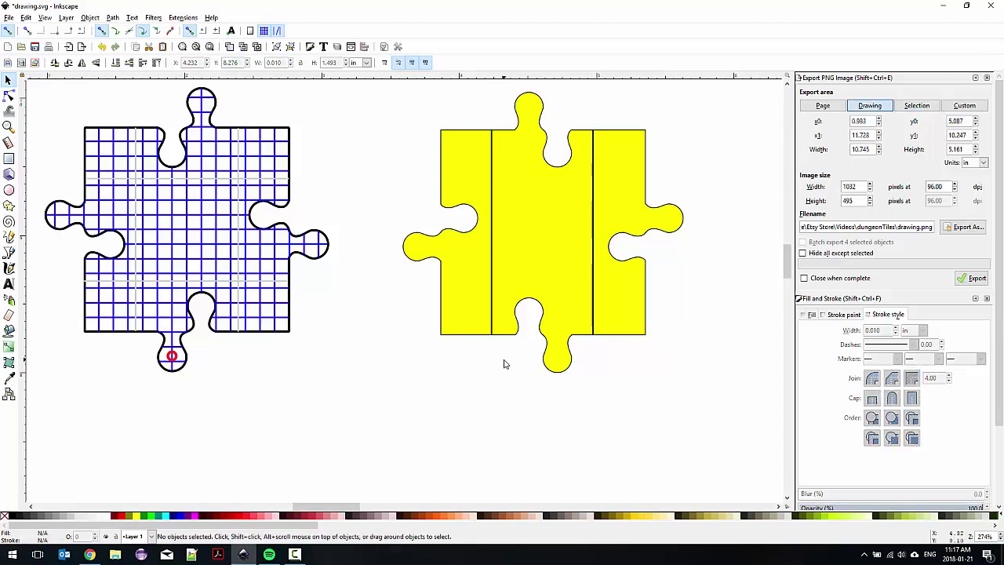
Group the two vertical lines on the yellow piece.
{"action": "left_click", "coordinate": [492, 235]}
{"action": "left_click", "coordinate": [594, 196], "text": "shift"}
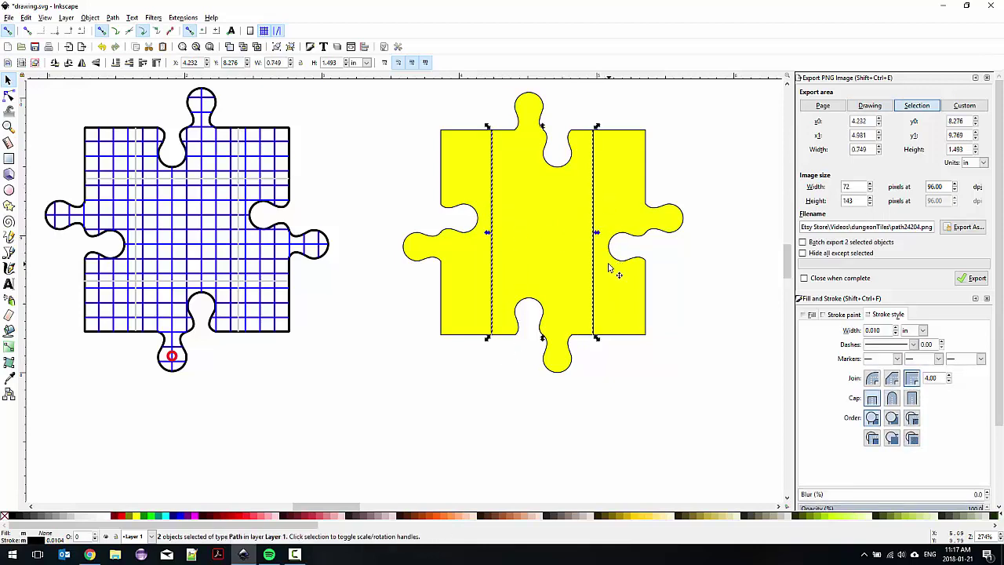
{"action": "key", "text": "ctrl+g"}
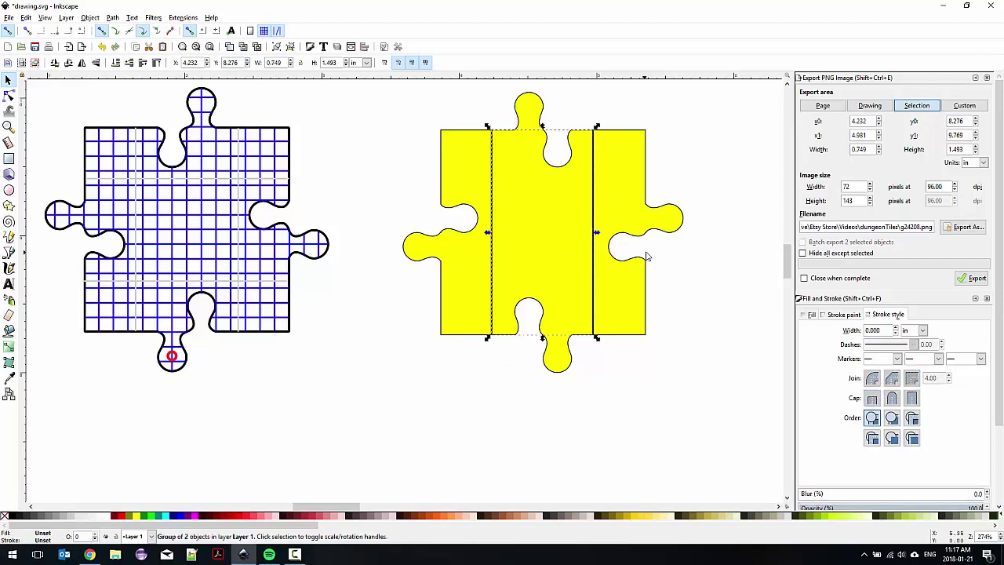
Center the grouped vertical lines horizontally on the yellow piece, aligning relative to the last selected object.
{"action": "left_click", "coordinate": [632, 345]}
{"action": "left_click", "coordinate": [598, 278]}
{"action": "left_click", "coordinate": [595, 300]}
{"action": "left_click", "coordinate": [632, 300], "text": "shift"}
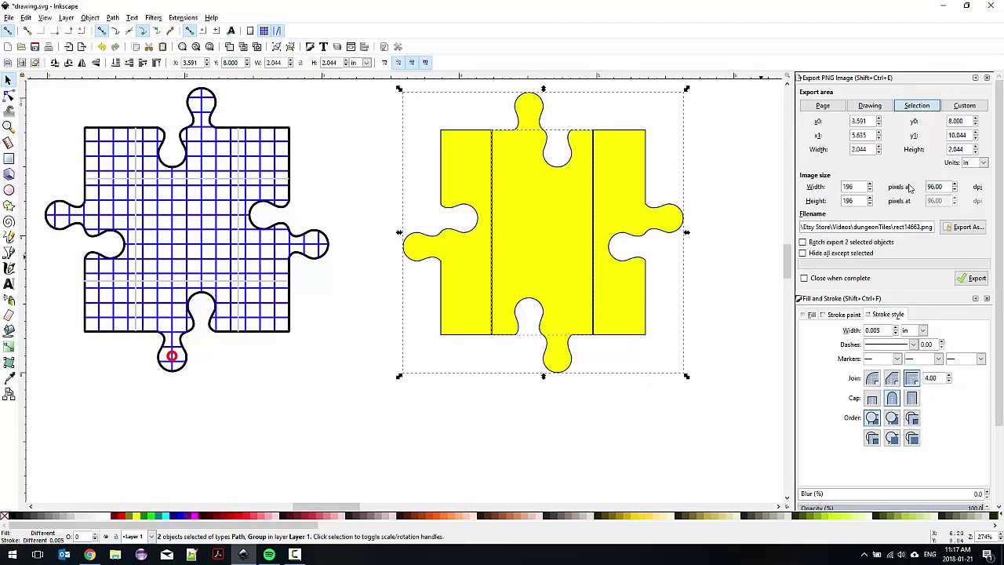
{"action": "left_click", "coordinate": [987, 77]}
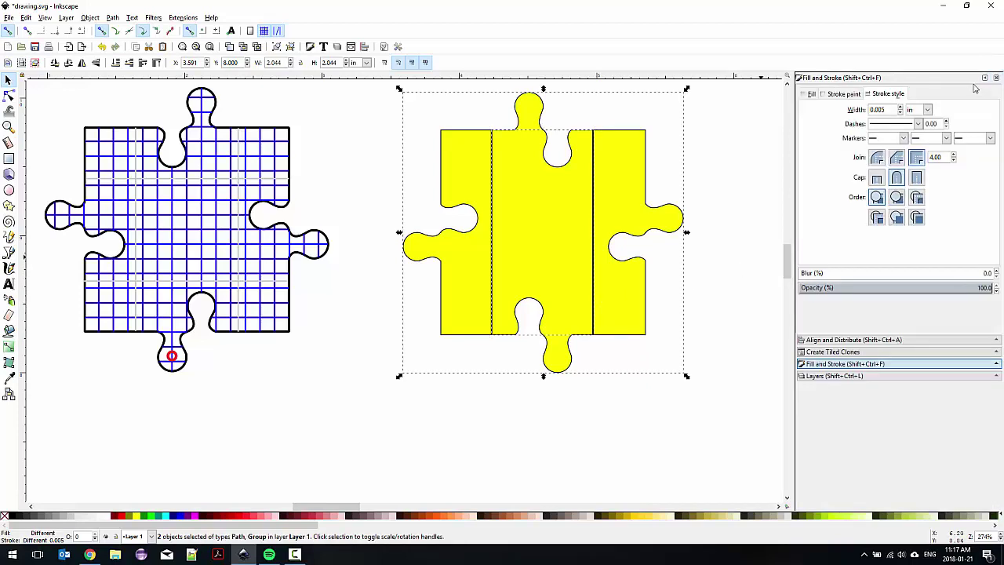
{"action": "left_click", "coordinate": [866, 339]}
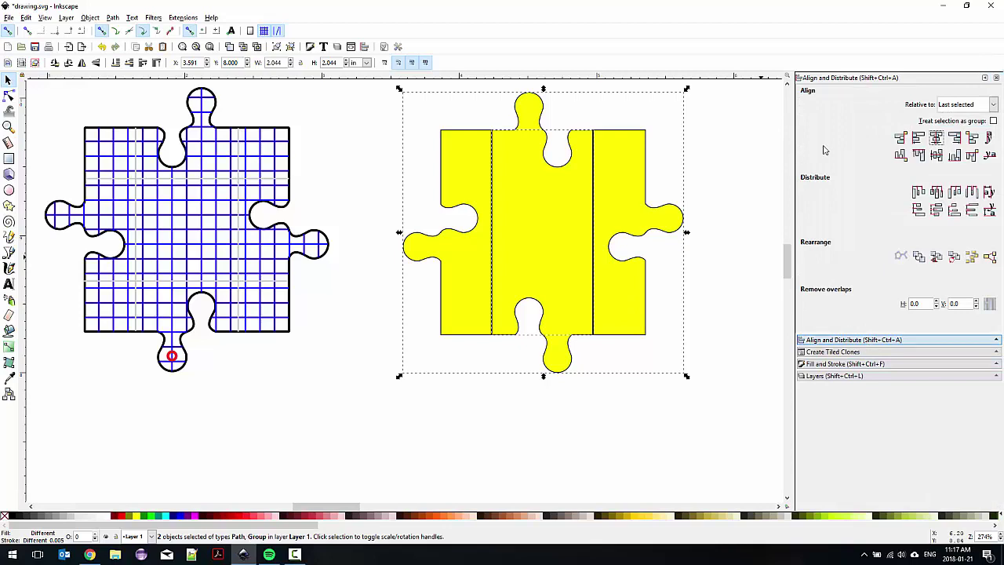
{"action": "left_click", "coordinate": [937, 139]}
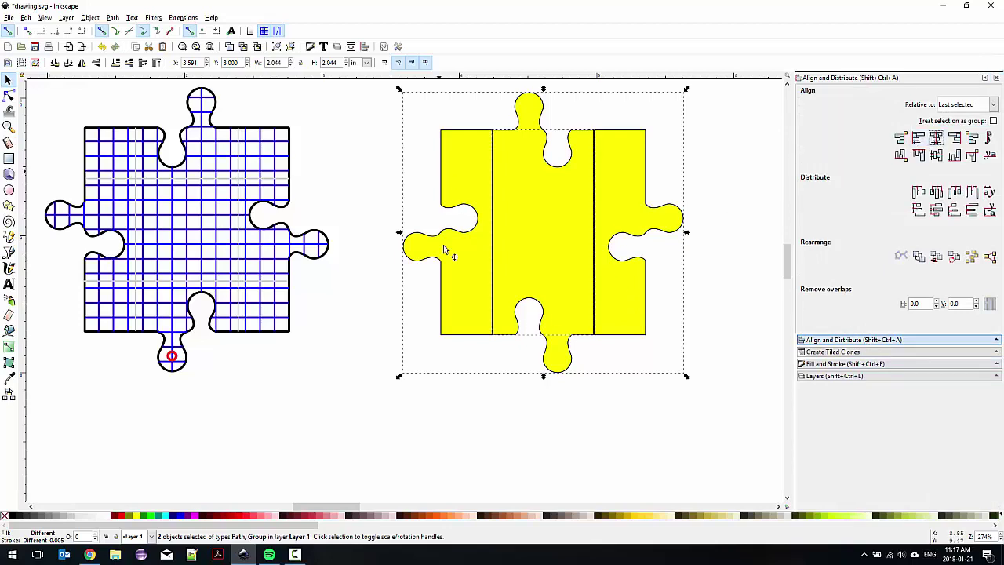
{"action": "left_click", "coordinate": [620, 359]}
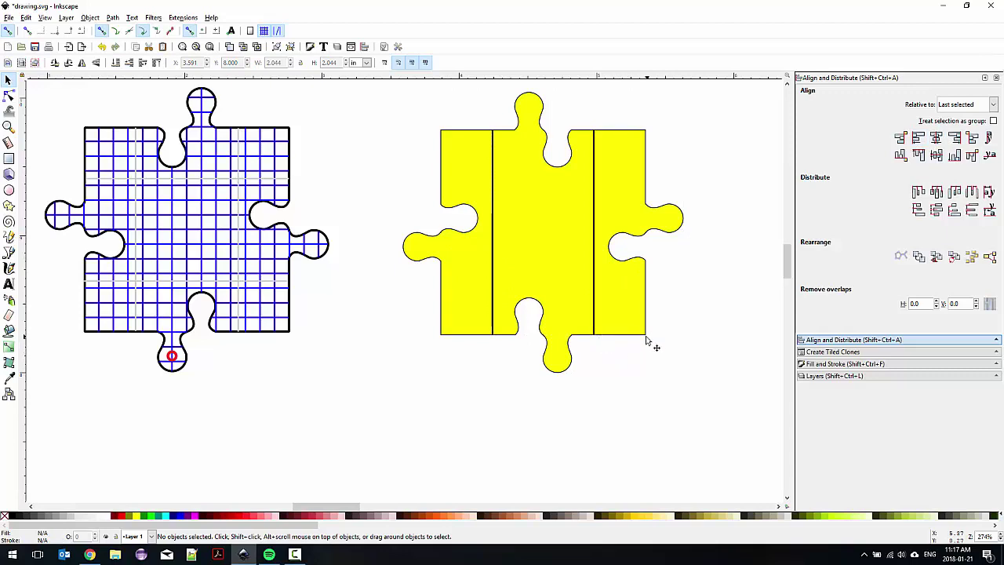
Duplicate the group of vertical lines and rotate the copy 90° clockwise into a horizontal pair.
{"action": "left_click", "coordinate": [494, 192]}
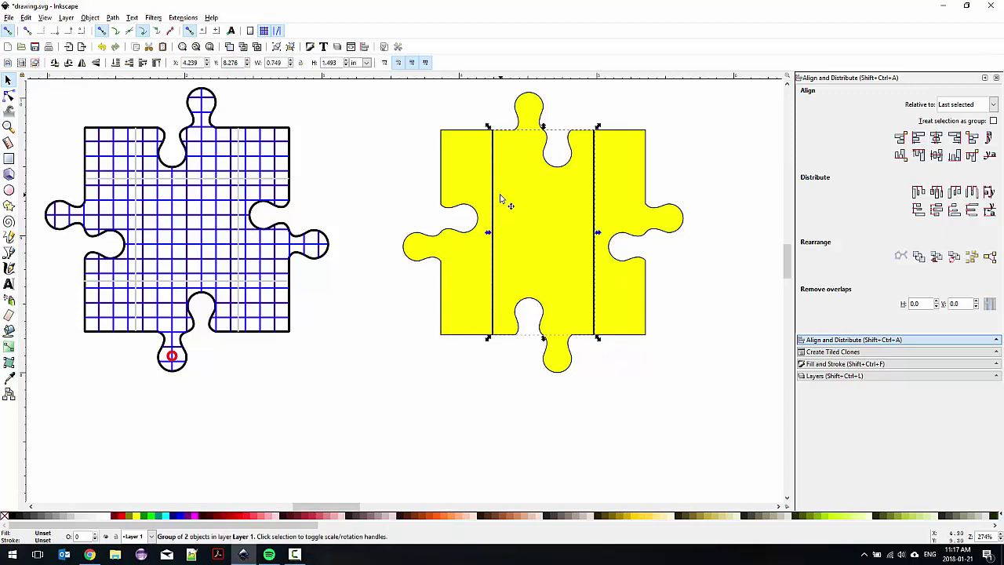
{"action": "left_click", "coordinate": [67, 65]}
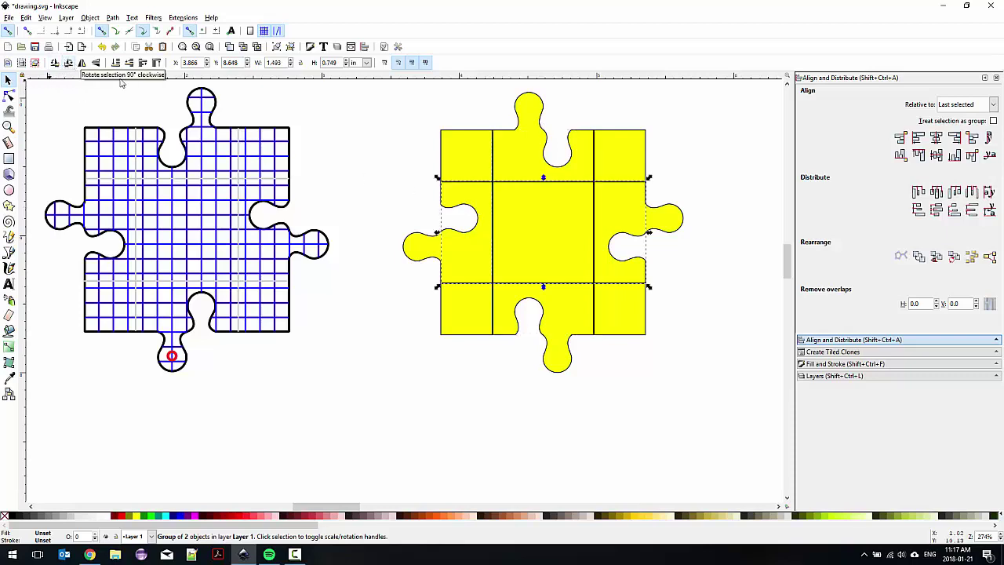
{"action": "left_click", "coordinate": [363, 232]}
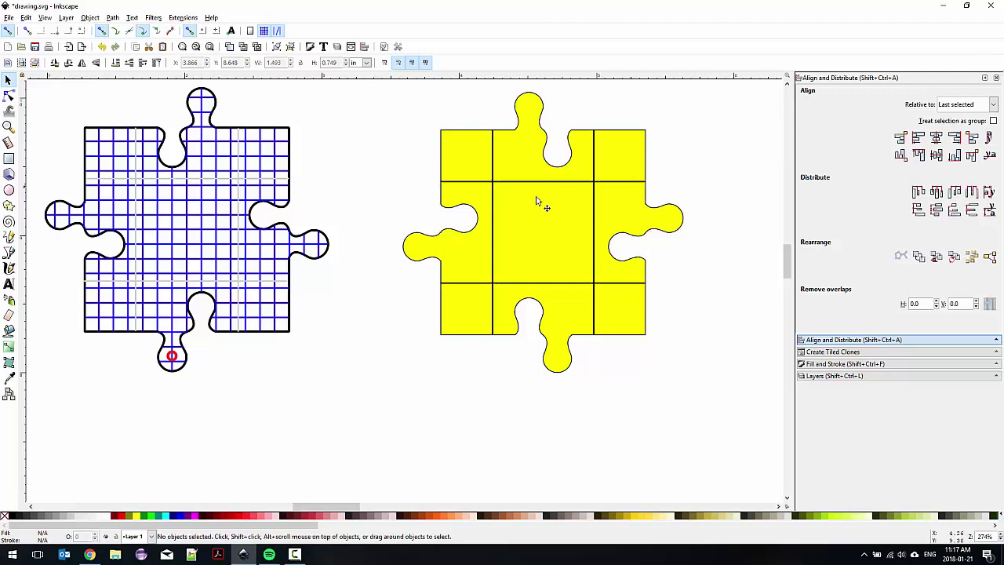
Center the horizontal line pair vertically on the yellow piece, aligning relative to the last selected object.
{"action": "left_click", "coordinate": [535, 190]}
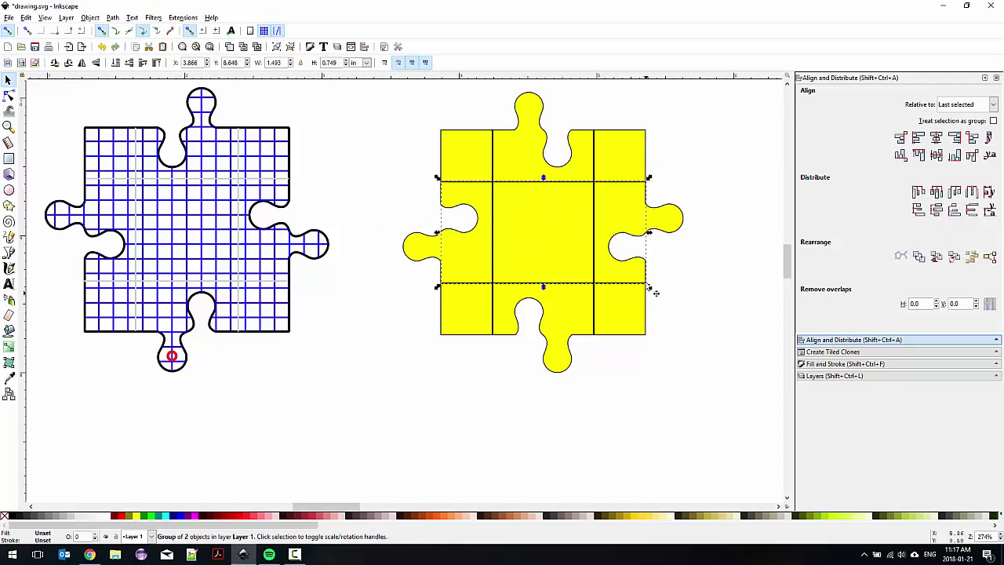
{"action": "left_click", "coordinate": [673, 342]}
{"action": "left_click", "coordinate": [628, 288]}
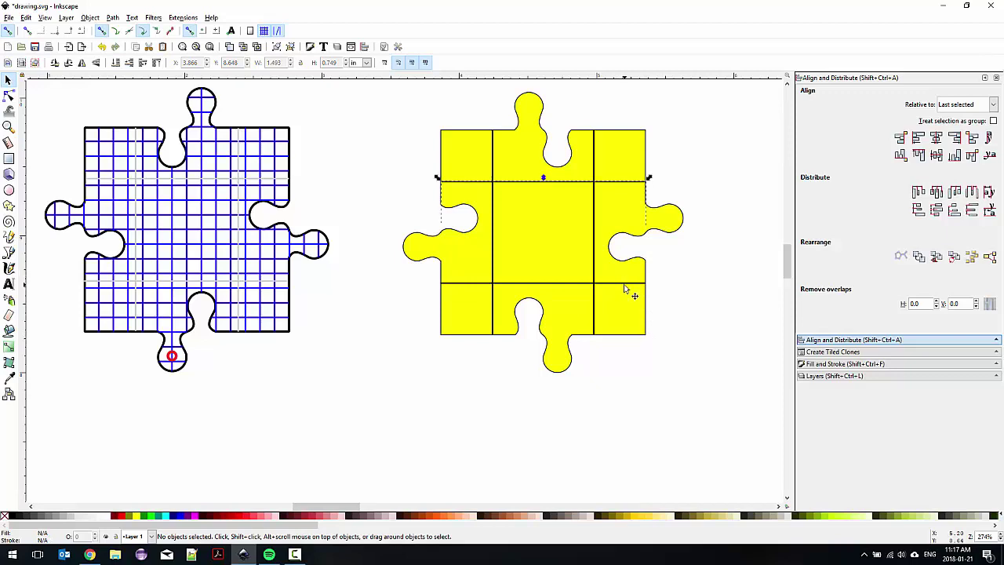
{"action": "left_click", "coordinate": [632, 163], "text": "shift"}
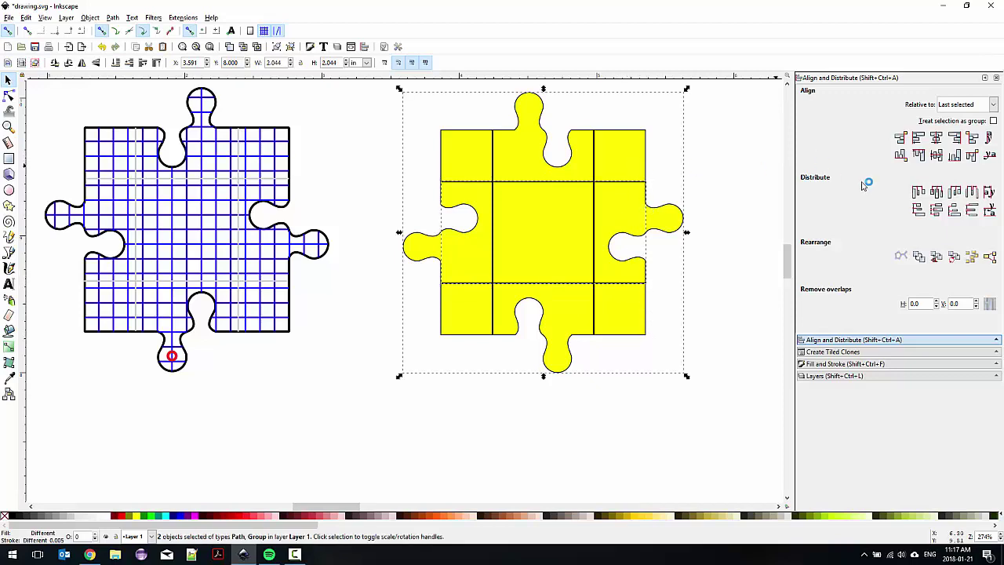
{"action": "left_click", "coordinate": [937, 154]}
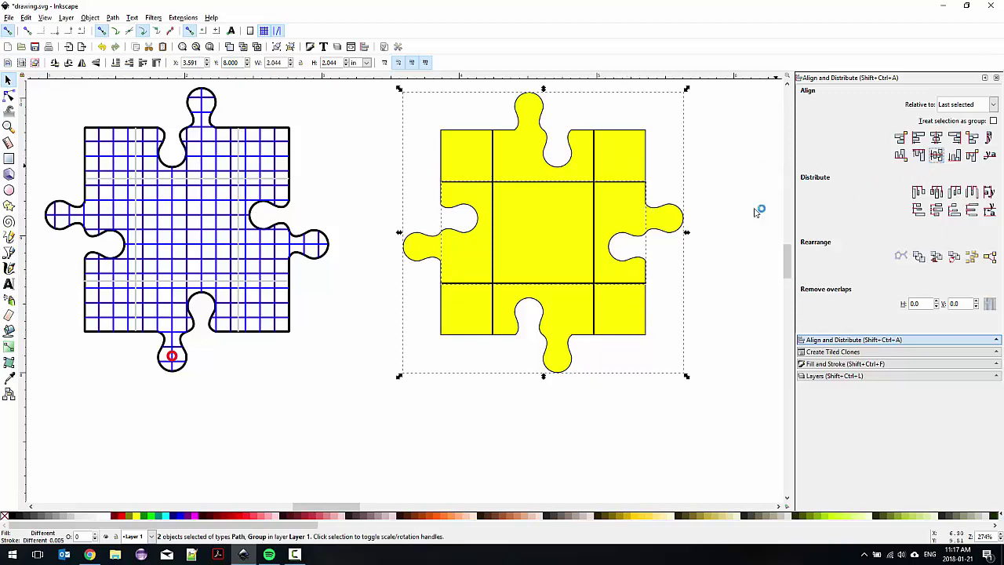
{"action": "left_click", "coordinate": [713, 245]}
Set the stroke of both grouped line pairs on the yellow piece to light grey.
{"action": "left_click", "coordinate": [508, 202]}
{"action": "left_click", "coordinate": [483, 190], "text": "shift"}
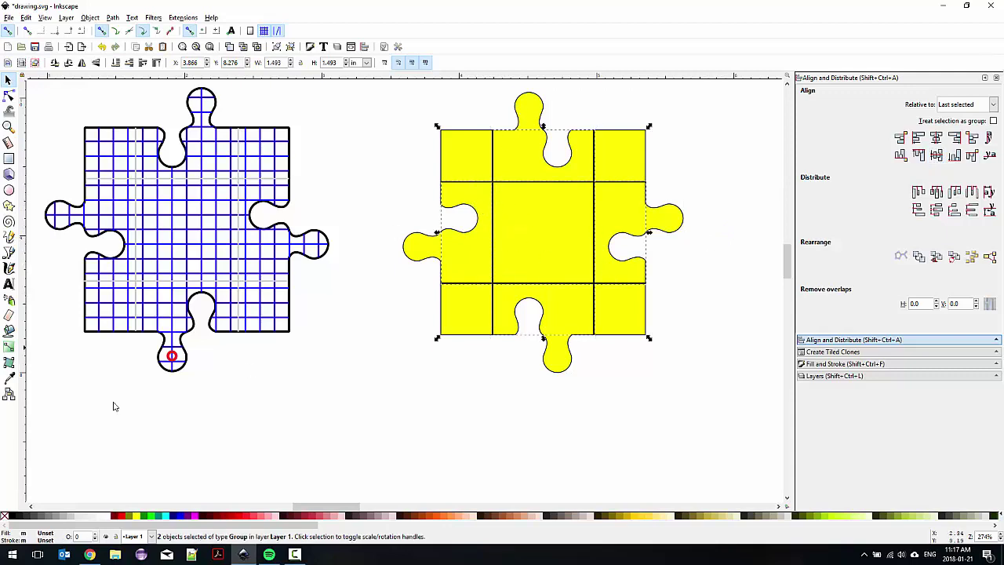
{"action": "left_click", "coordinate": [70, 517], "text": "shift"}
{"action": "left_click", "coordinate": [331, 448]}
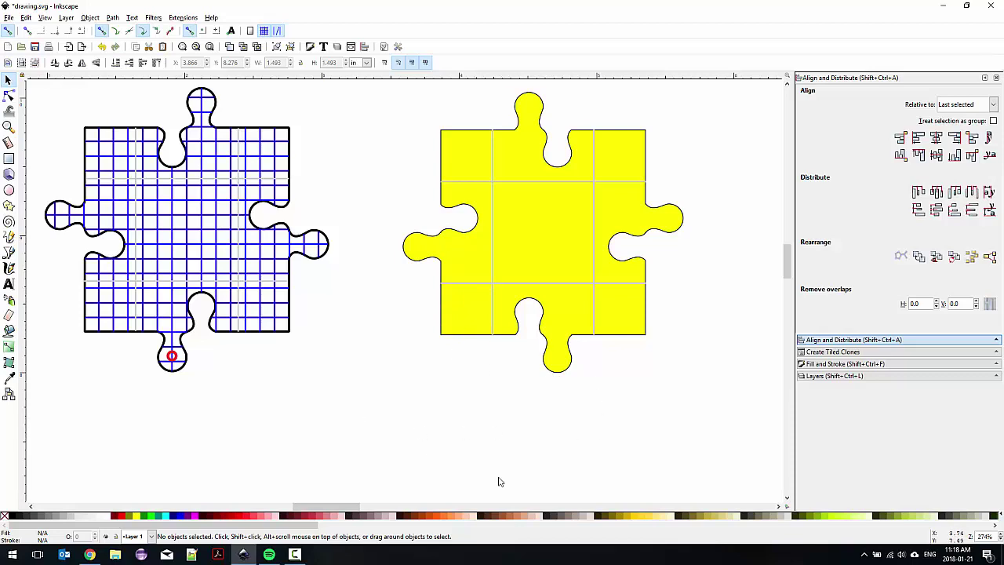
Examine the finished reference tiles and compare their fine blue grids with the yellow piece.
{"action": "left_click", "coordinate": [294, 554]}
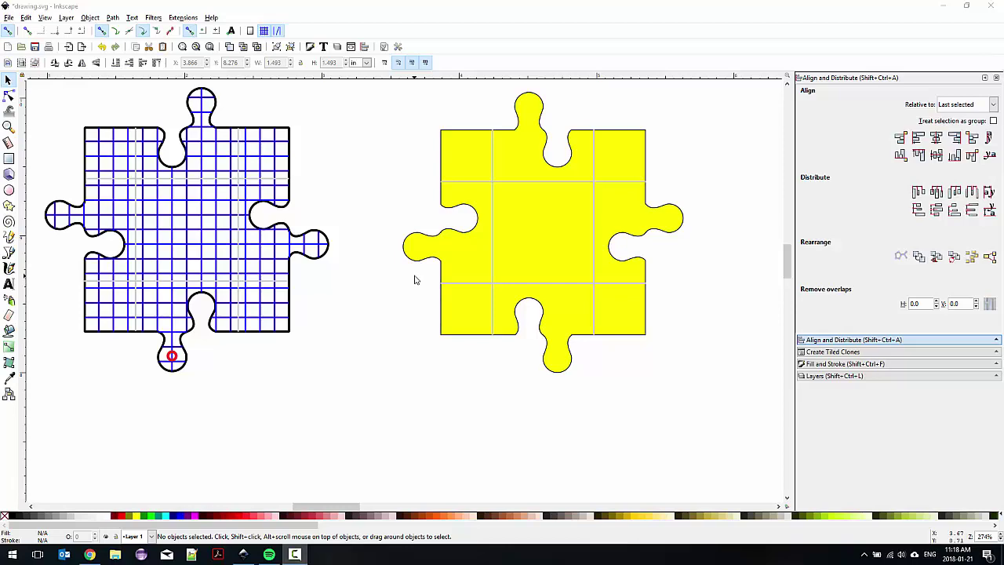
{"action": "scroll", "coordinate": [416, 280], "scroll_direction": "down", "scroll_amount": 2}
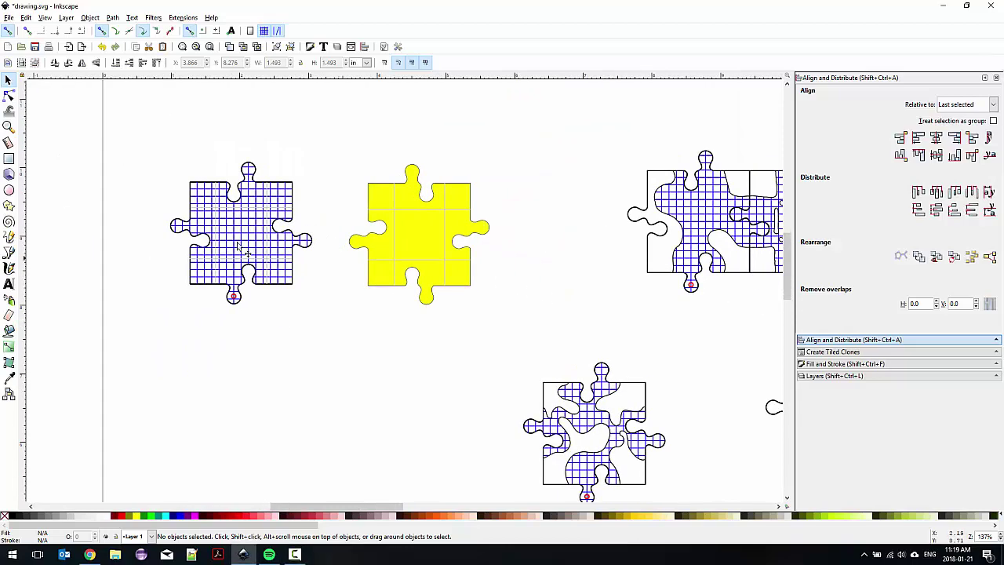
{"action": "scroll", "coordinate": [400, 258], "scroll_direction": "right", "scroll_amount": 5}
{"action": "scroll", "coordinate": [399, 259], "scroll_direction": "down", "scroll_amount": 1}
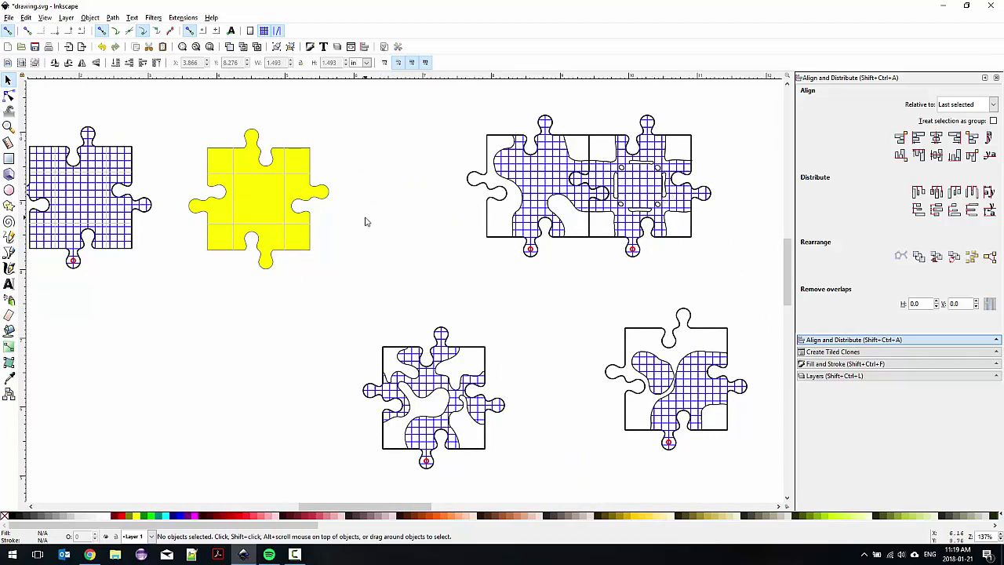
{"action": "scroll", "coordinate": [369, 222], "scroll_direction": "left", "scroll_amount": 4}
{"action": "scroll", "coordinate": [263, 200], "scroll_direction": "up", "scroll_amount": 3}
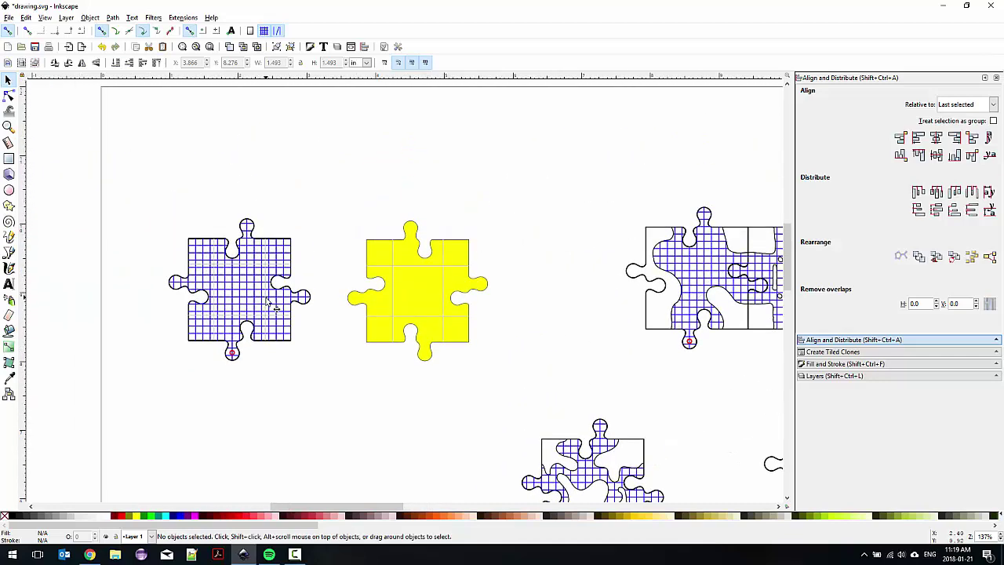
{"action": "scroll", "coordinate": [373, 204], "scroll_direction": "down", "scroll_amount": 2}
{"action": "scroll", "coordinate": [372, 204], "scroll_direction": "right", "scroll_amount": 2}
{"action": "scroll", "coordinate": [373, 204], "scroll_direction": "down", "scroll_amount": 1}
{"action": "scroll", "coordinate": [373, 204], "scroll_direction": "right", "scroll_amount": 2}
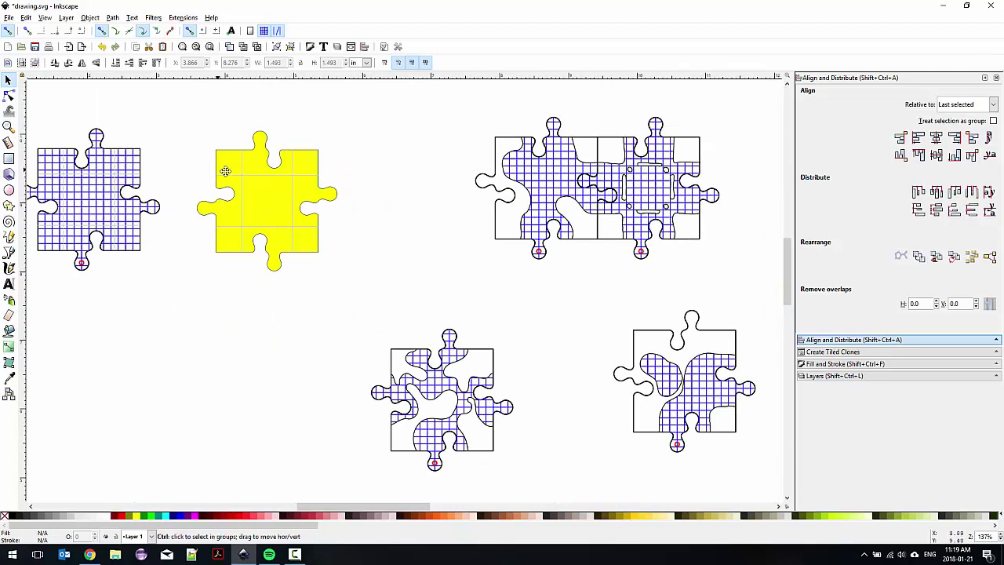
{"action": "scroll", "coordinate": [408, 165], "scroll_direction": "up", "scroll_amount": 3}
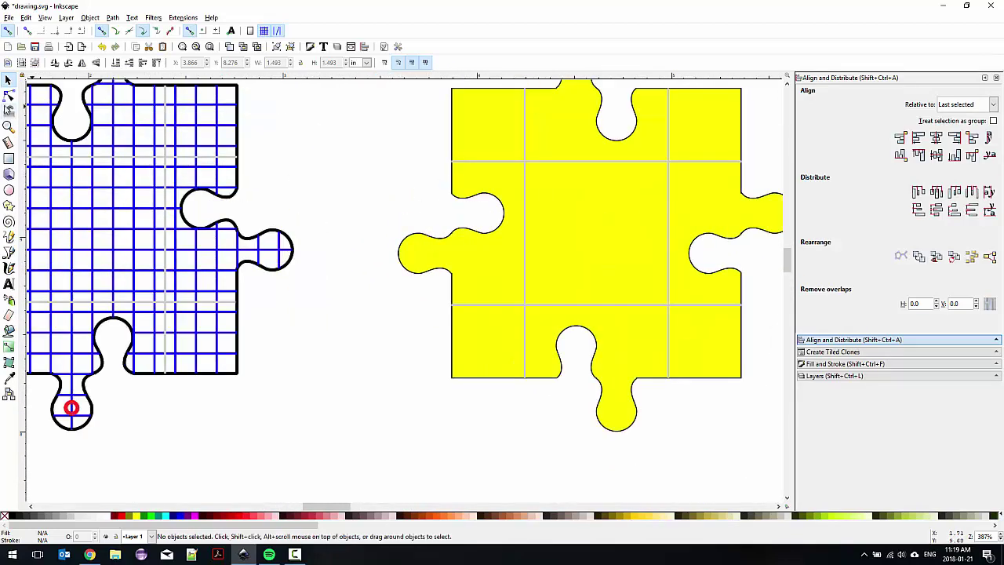
Duplicate the left vertical grey line on the yellow piece and snap the copy to the piece's upper-left corner.
{"action": "left_click", "coordinate": [519, 178]}
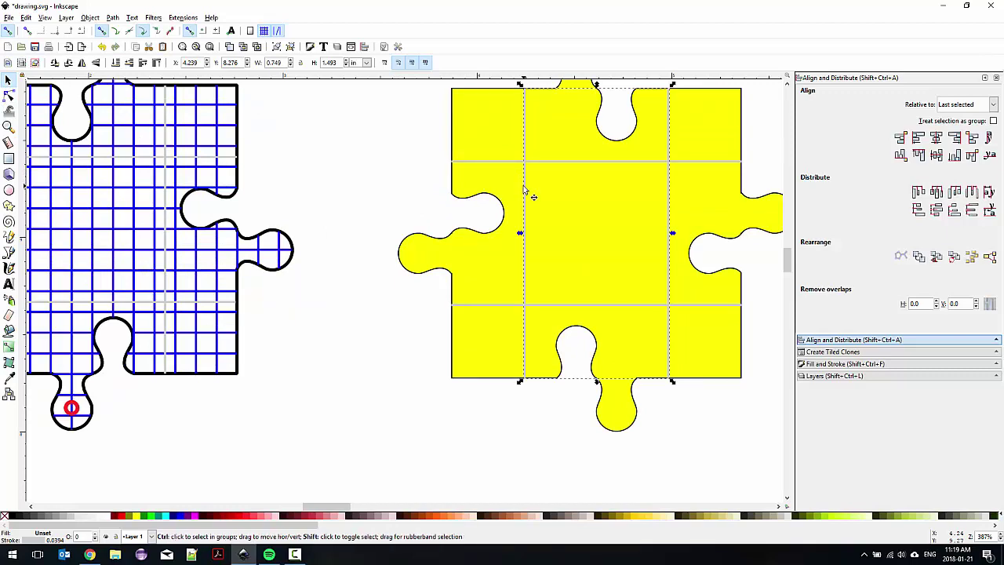
{"action": "key", "text": "Escape"}
{"action": "left_click", "coordinate": [525, 179]}
{"action": "scroll", "coordinate": [527, 114], "scroll_direction": "up", "scroll_amount": 1, "text": "ctrl"}
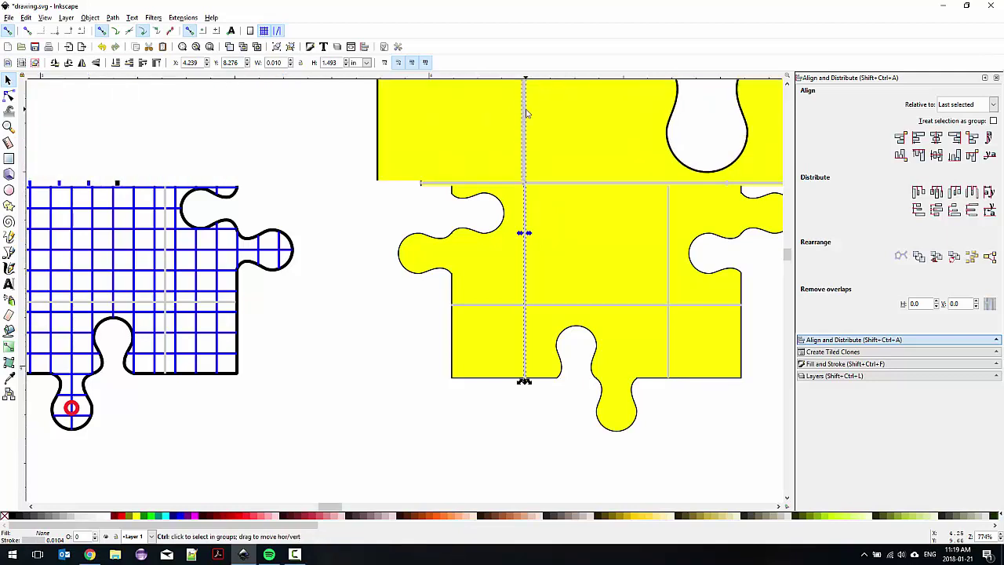
{"action": "scroll", "coordinate": [527, 114], "scroll_direction": "up", "scroll_amount": 2, "text": "ctrl"}
{"action": "scroll", "coordinate": [541, 136], "scroll_direction": "up", "scroll_amount": 1}
{"action": "left_click_drag", "start_coordinate": [553, 161], "coordinate": [428, 177]}
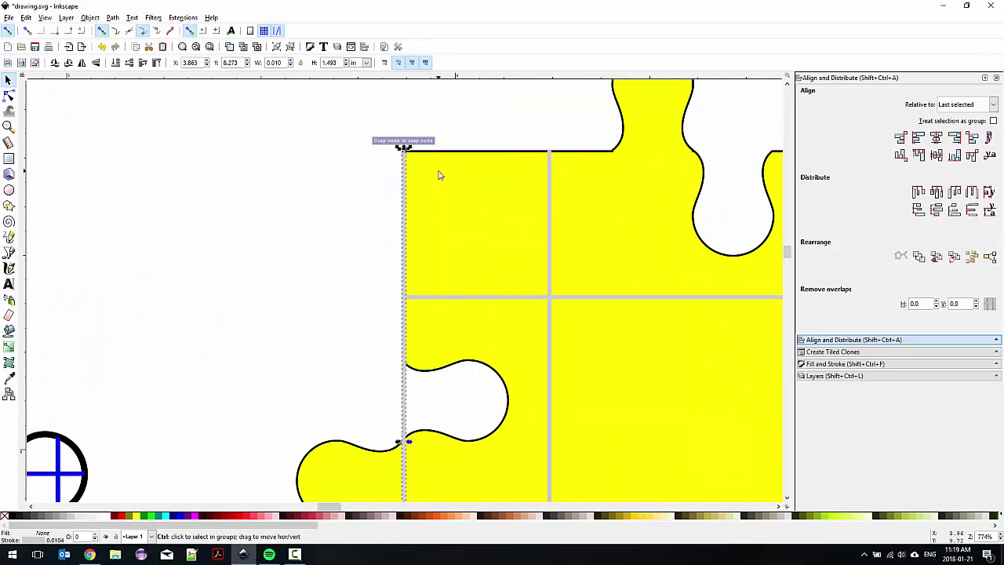
{"action": "scroll", "coordinate": [430, 180], "scroll_direction": "down", "scroll_amount": 3, "text": "ctrl"}
{"action": "left_click", "coordinate": [418, 247]}
{"action": "left_click", "coordinate": [426, 257]}
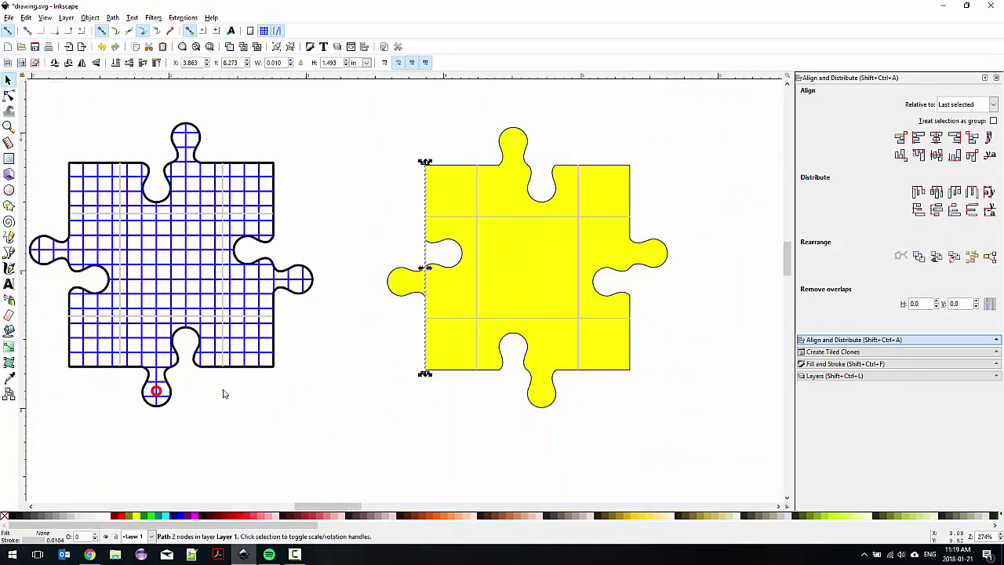
Set the stroke of the copied line on the yellow piece's left edge to blue.
{"action": "left_click", "coordinate": [185, 518], "text": "shift"}
{"action": "left_click", "coordinate": [397, 337]}
{"action": "scroll", "coordinate": [428, 285], "scroll_direction": "up", "scroll_amount": 1, "text": "ctrl"}
{"action": "scroll", "coordinate": [431, 285], "scroll_direction": "down", "scroll_amount": 1, "text": "ctrl"}
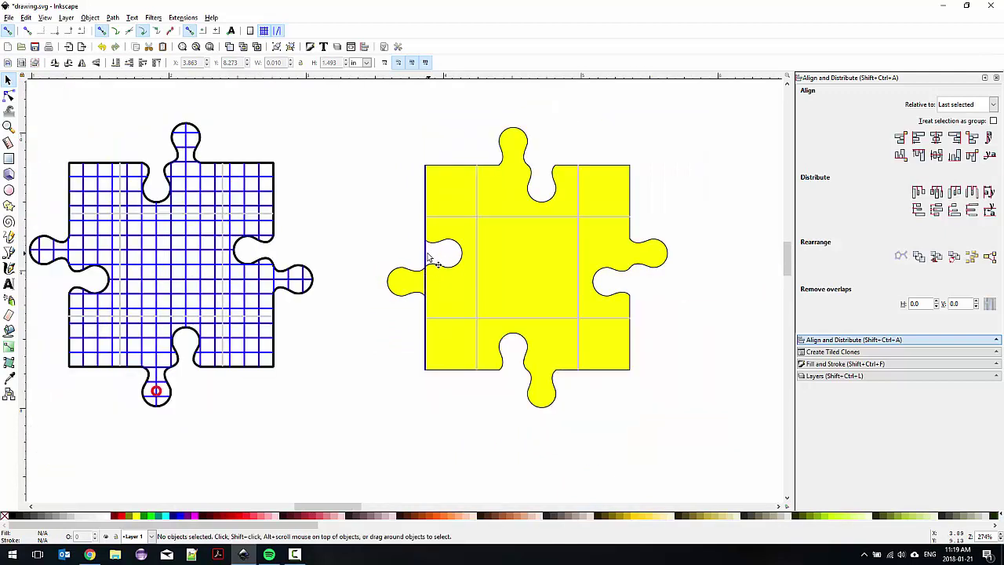
Move the blue line left to about X 3.592 in, level with the outer edge of the yellow piece's left knob.
{"action": "left_click", "coordinate": [426, 251]}
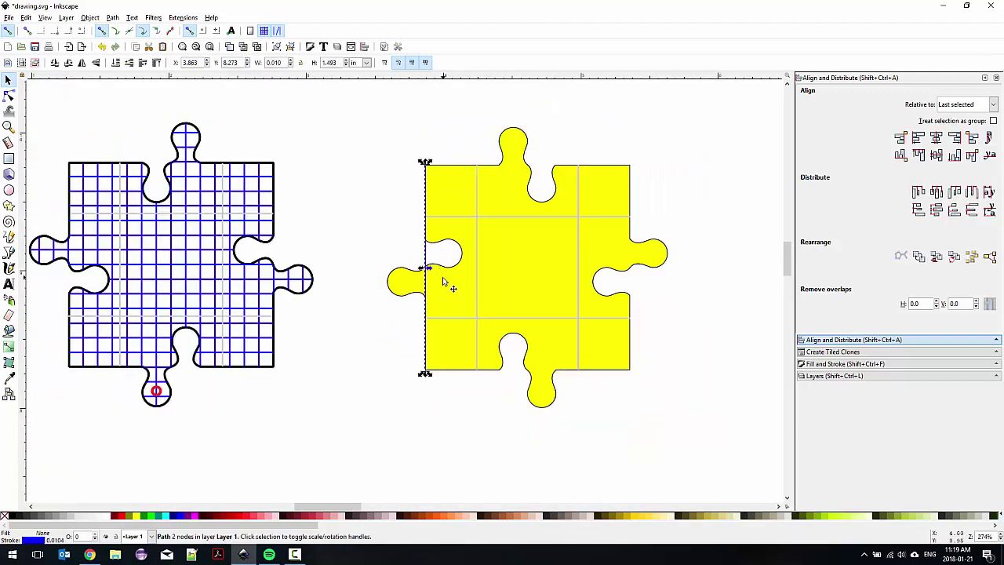
{"action": "key", "text": "Left"}
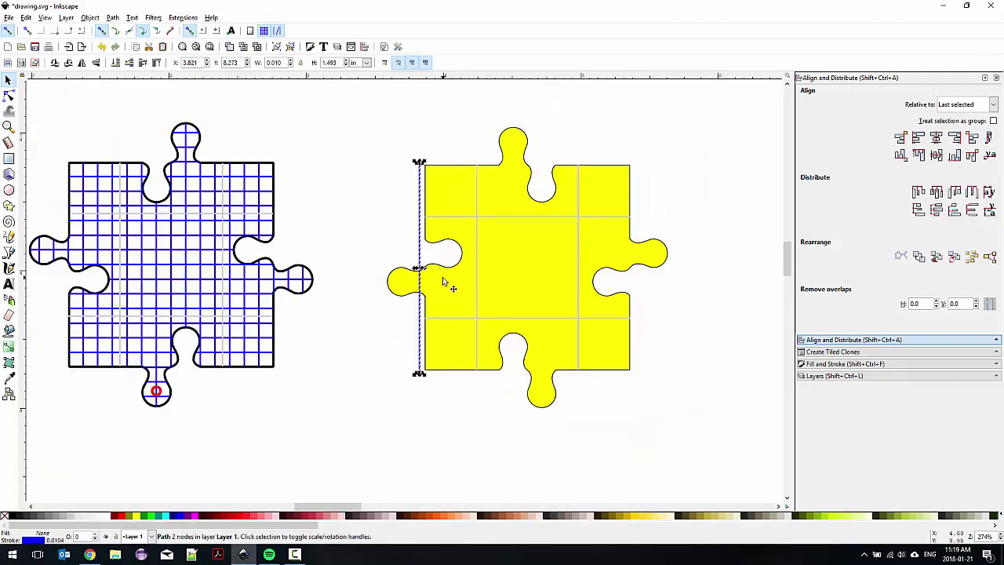
{"action": "key", "text": "Left"}
{"action": "key", "text": "Left"}
{"action": "key", "text": "Left"}
{"action": "key", "text": "Left"}
{"action": "key", "text": "Left"}
{"action": "key", "text": "Left"}
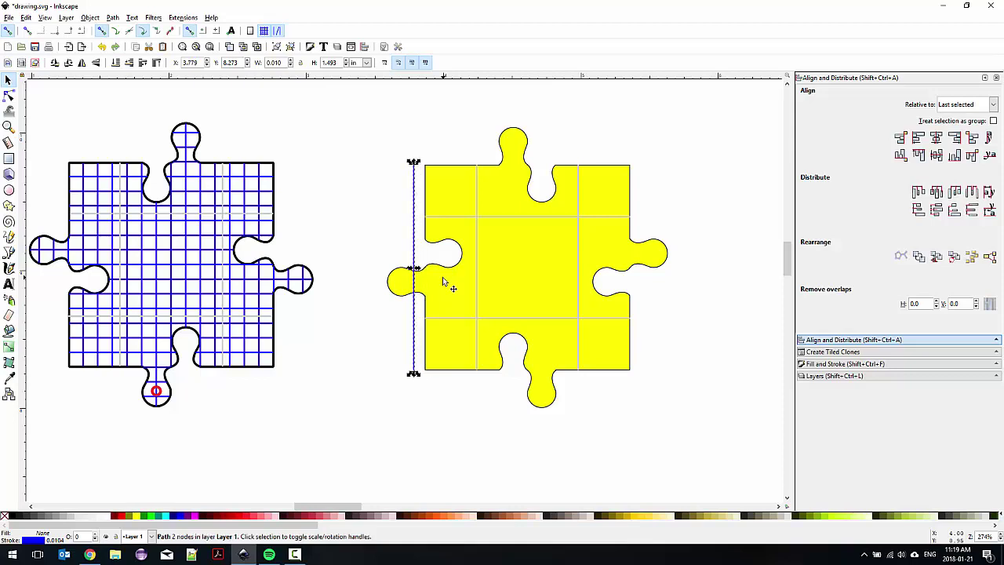
{"action": "key", "text": "Left"}
{"action": "key", "text": "Left"}
{"action": "key", "text": "Left"}
{"action": "key", "text": "Left"}
{"action": "key", "text": "Left"}
{"action": "key", "text": "Left"}
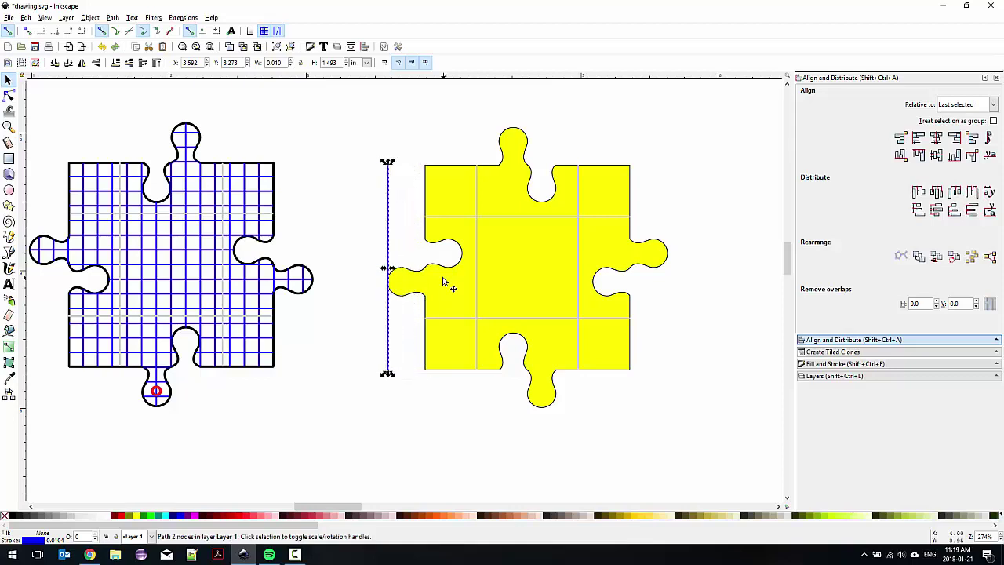
{"action": "left_click", "coordinate": [426, 205]}
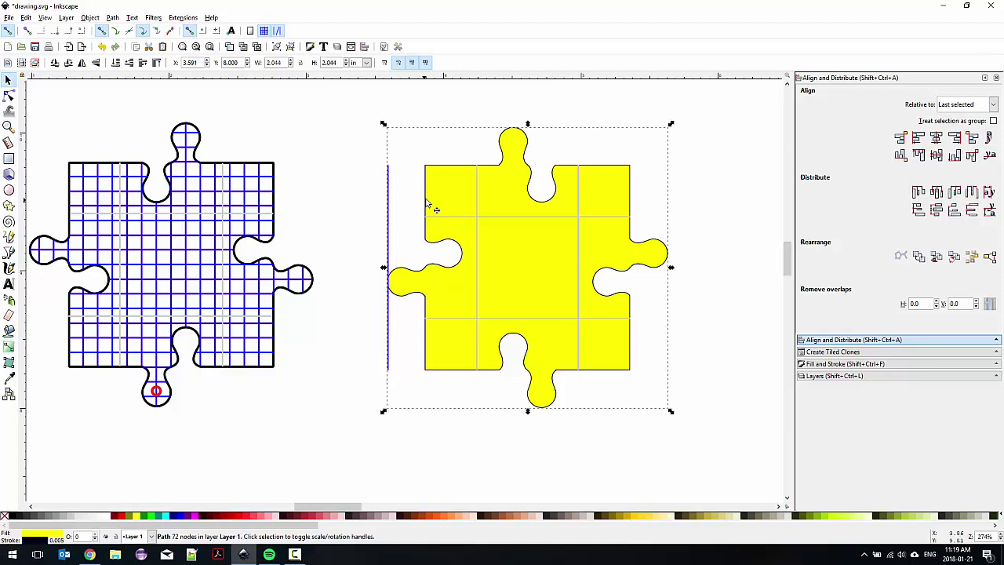
{"action": "left_click", "coordinate": [367, 203]}
{"action": "left_click", "coordinate": [388, 205]}
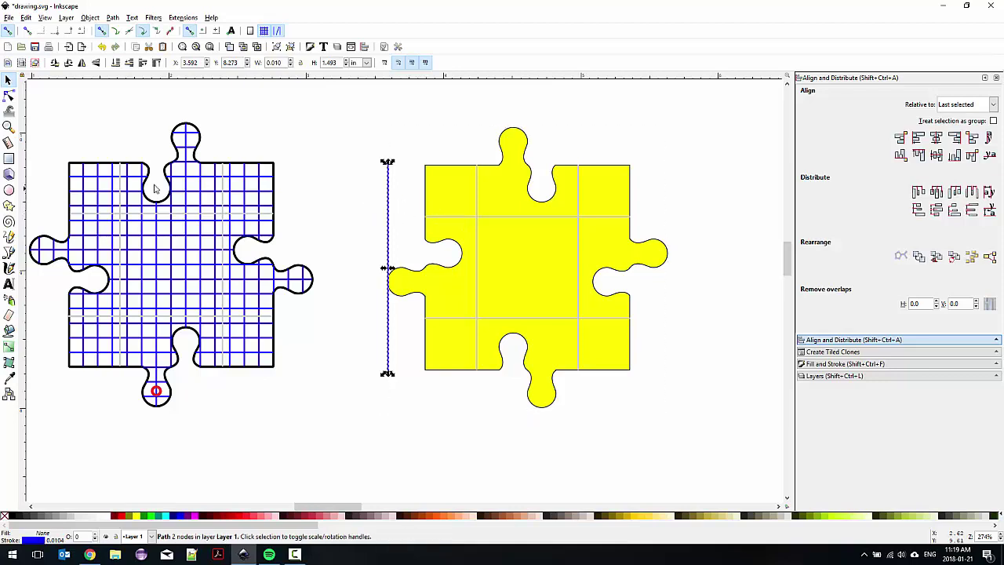
{"action": "left_click", "coordinate": [26, 17]}
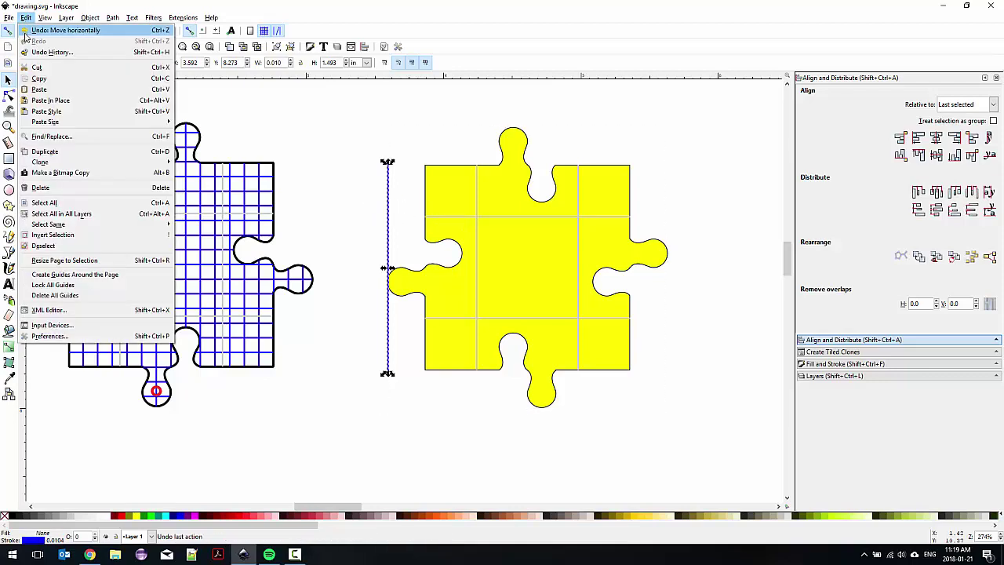
{"action": "left_click", "coordinate": [374, 139]}
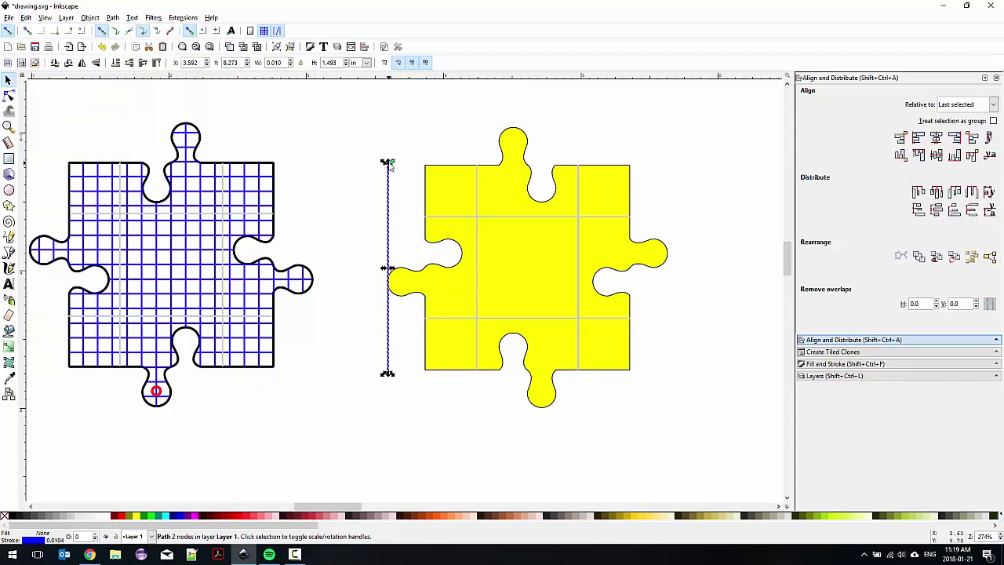
{"action": "scroll", "coordinate": [396, 169], "scroll_direction": "up", "scroll_amount": 1}
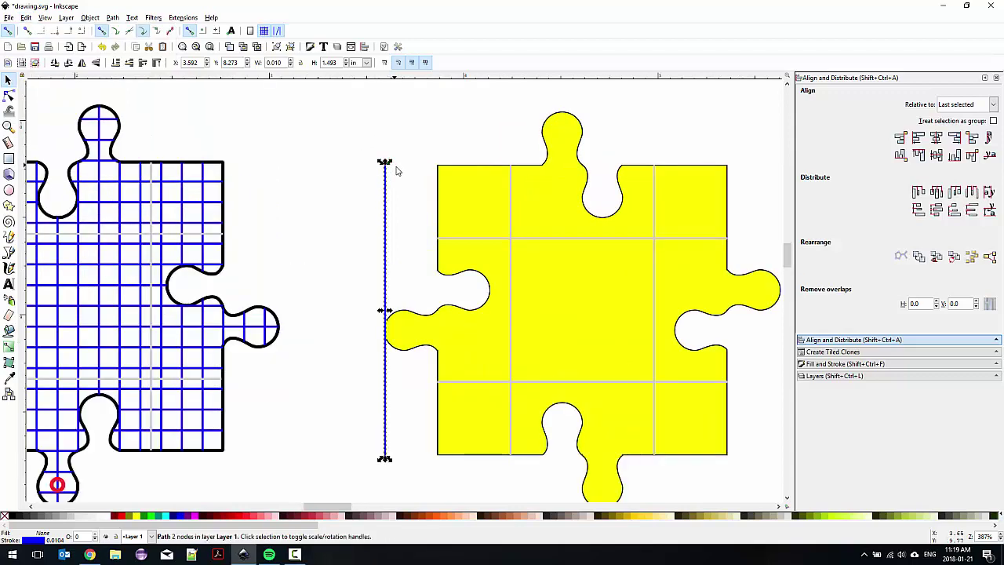
{"action": "scroll", "coordinate": [372, 173], "scroll_direction": "down", "scroll_amount": 1}
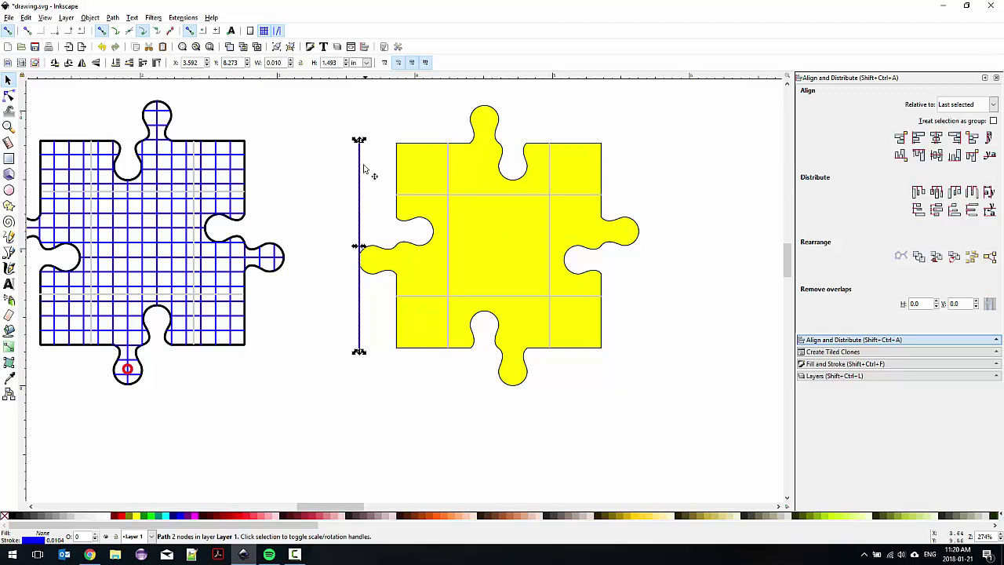
Stretch the blue line symmetrically about its center to a height of about 2.255 in.
{"action": "left_click_drag", "start_coordinate": [359, 139], "coordinate": [364, 94]}
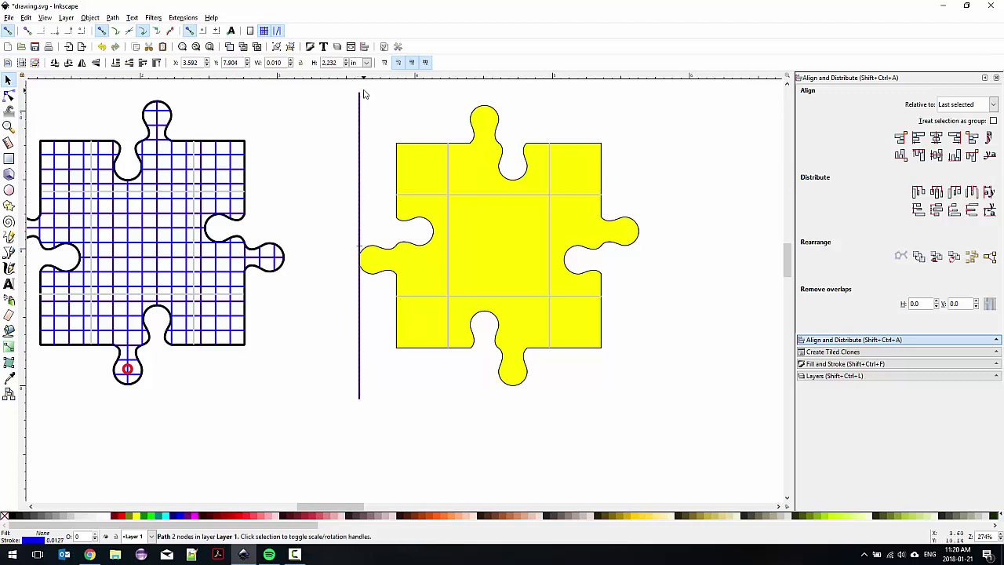
{"action": "left_click", "coordinate": [390, 107]}
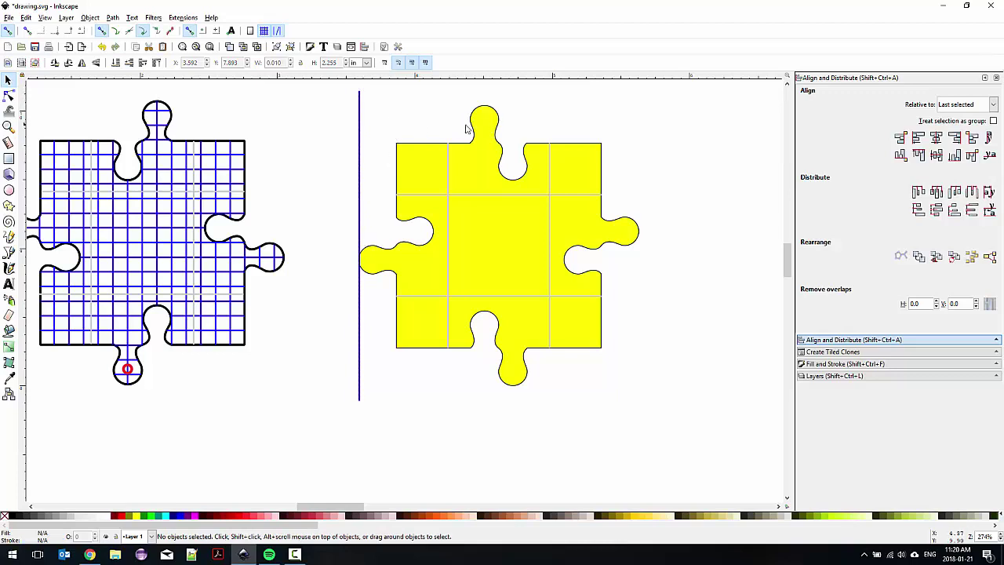
{"action": "left_click", "coordinate": [361, 131]}
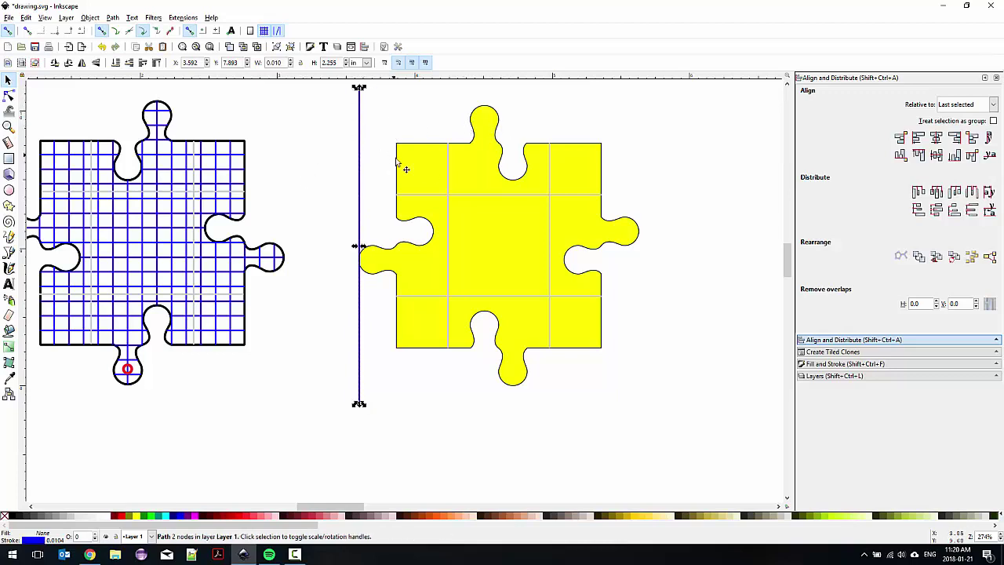
Open the tiled clones settings for the blue line, reset them, and set 1 row by 30 columns.
{"action": "left_click", "coordinate": [26, 17]}
{"action": "mouse_move", "coordinate": [52, 163]}
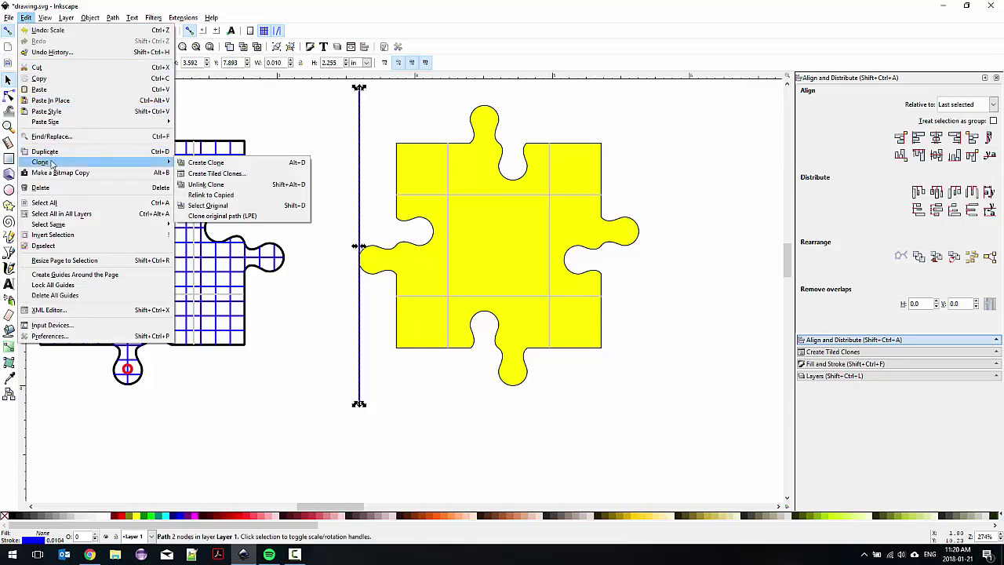
{"action": "left_click", "coordinate": [216, 174]}
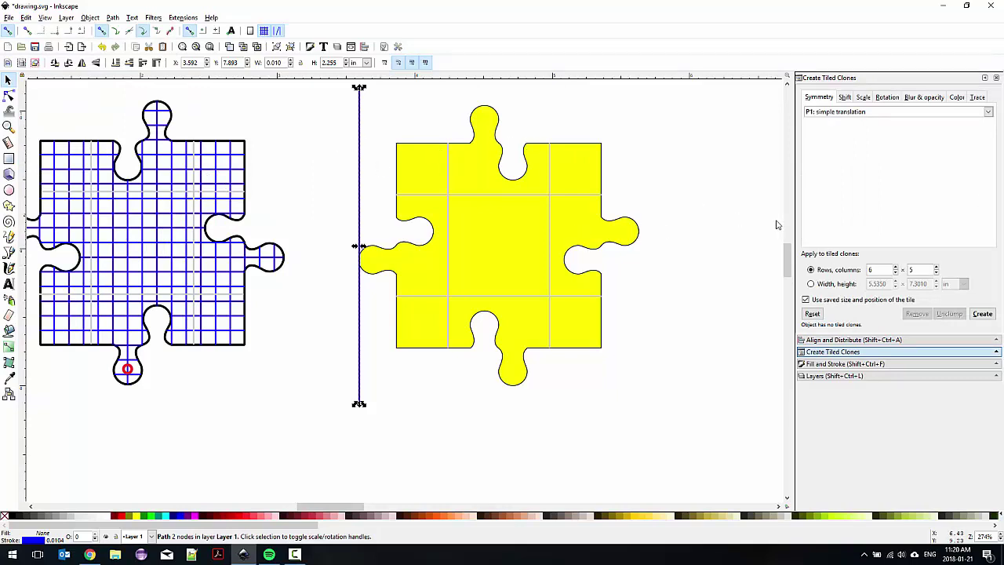
{"action": "left_click", "coordinate": [814, 314]}
{"action": "left_click", "coordinate": [879, 270]}
Set the per-column X shift to 10% and create the tiled clones of the blue line.
{"action": "left_click", "coordinate": [845, 98]}
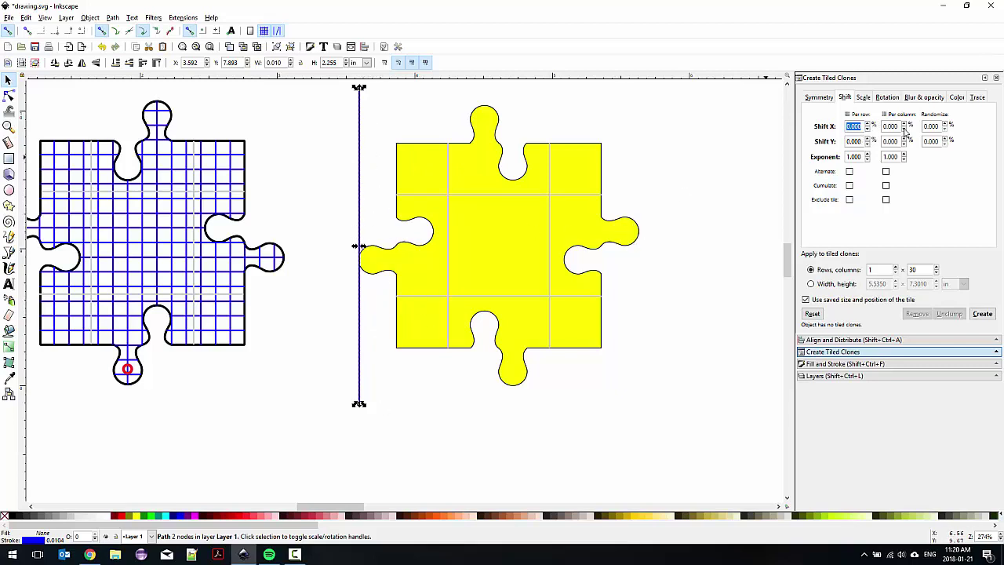
{"action": "key", "text": "Tab"}
{"action": "type", "text": "10"}
{"action": "left_click", "coordinate": [983, 314]}
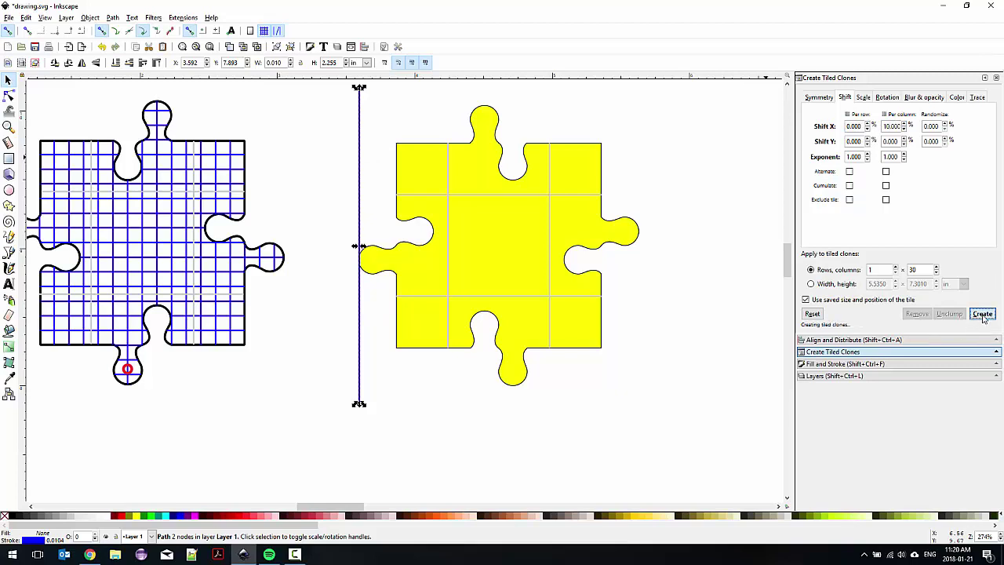
{"action": "scroll", "coordinate": [366, 209], "scroll_direction": "up", "scroll_amount": 5}
{"action": "scroll", "coordinate": [366, 205], "scroll_direction": "up", "scroll_amount": 2}
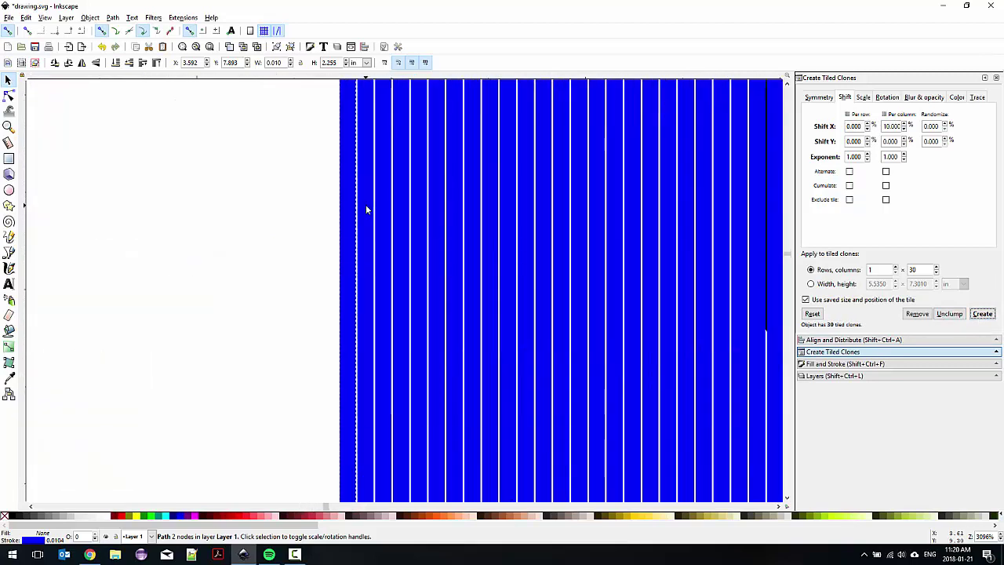
Set the per-column X shift to 1000% and recreate the tiled clones of the blue line.
{"action": "scroll", "coordinate": [363, 182], "scroll_direction": "up", "scroll_amount": 2}
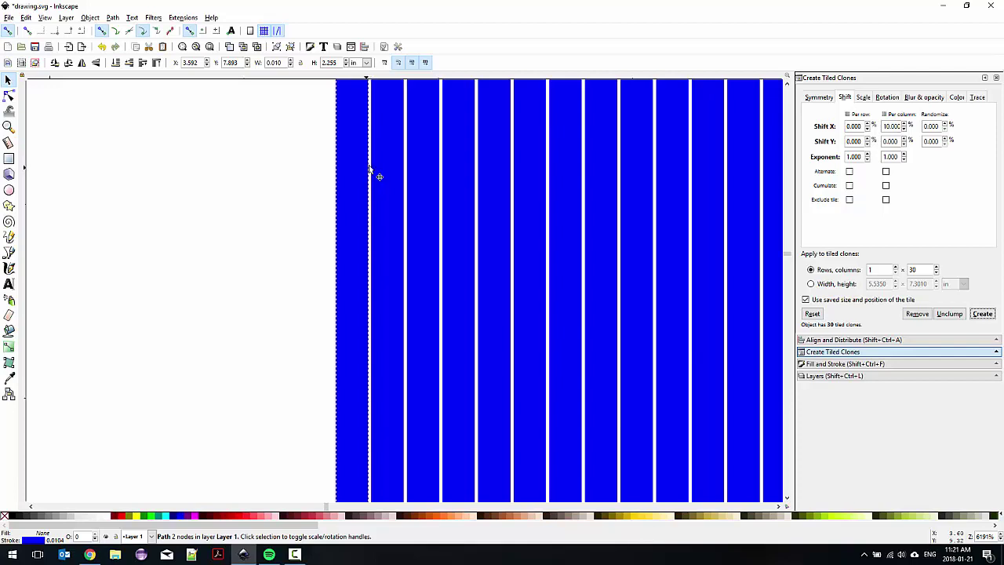
{"action": "scroll", "coordinate": [374, 181], "scroll_direction": "down", "scroll_amount": 10}
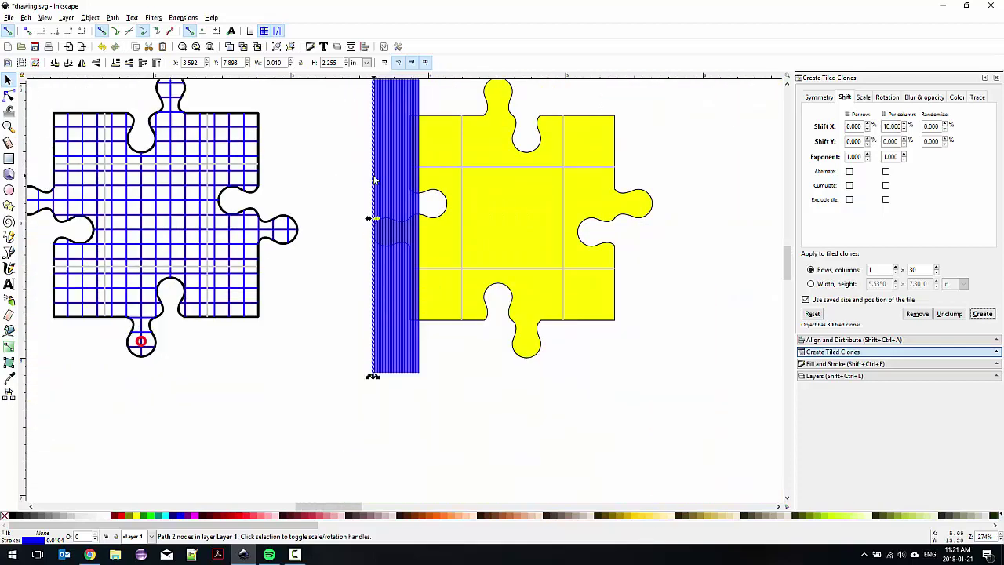
{"action": "left_click", "coordinate": [888, 126]}
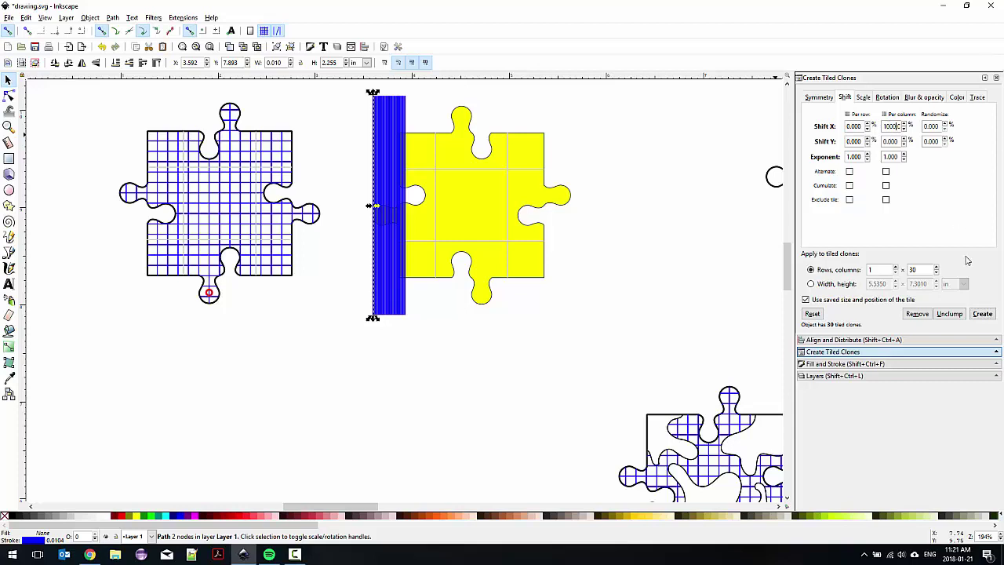
{"action": "left_click", "coordinate": [982, 314]}
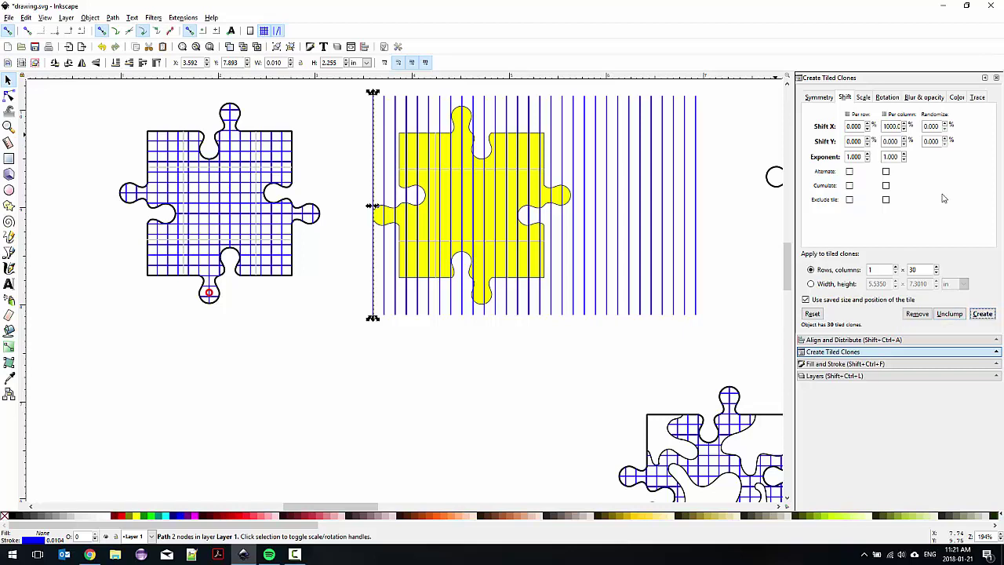
Try wider line spacing by recreating the clones with a per-column X shift of 1100% and of 1150%.
{"action": "left_click", "coordinate": [890, 125]}
{"action": "left_click", "coordinate": [982, 314]}
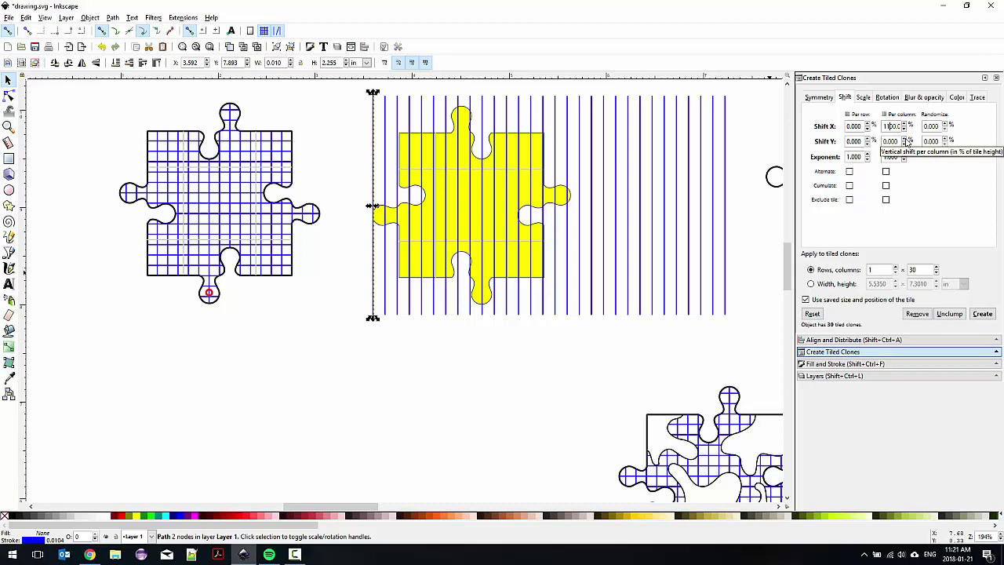
{"action": "left_click", "coordinate": [982, 314]}
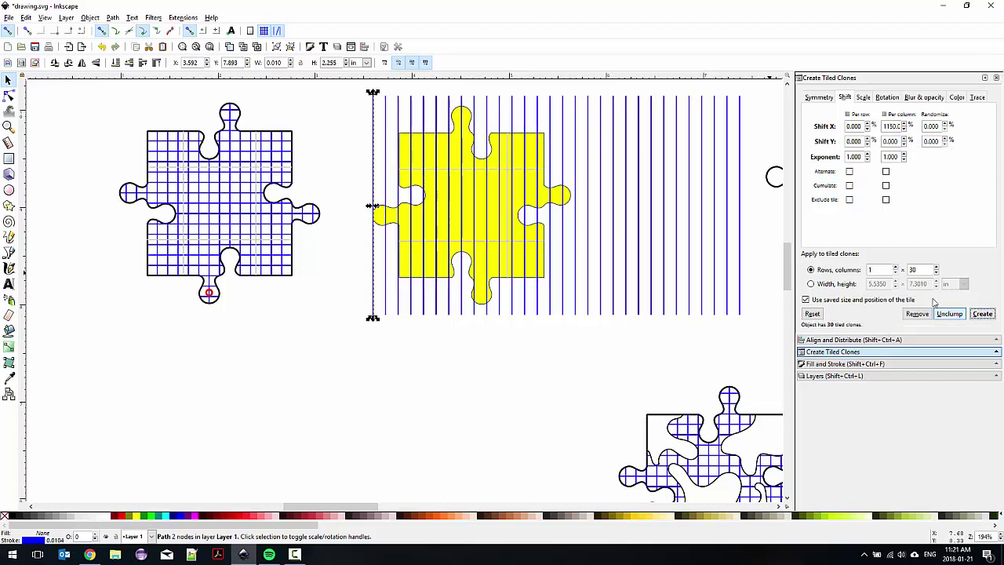
Fine-tune the line spacing by recreating the clones with a per-column X shift of 1170% and of 1180%.
{"action": "left_click", "coordinate": [889, 126]}
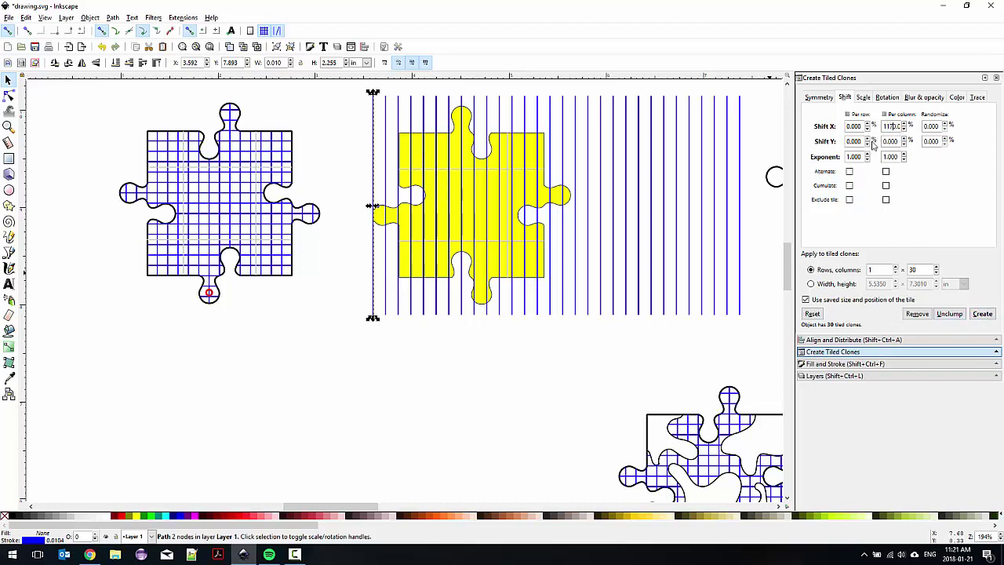
{"action": "left_click", "coordinate": [982, 313]}
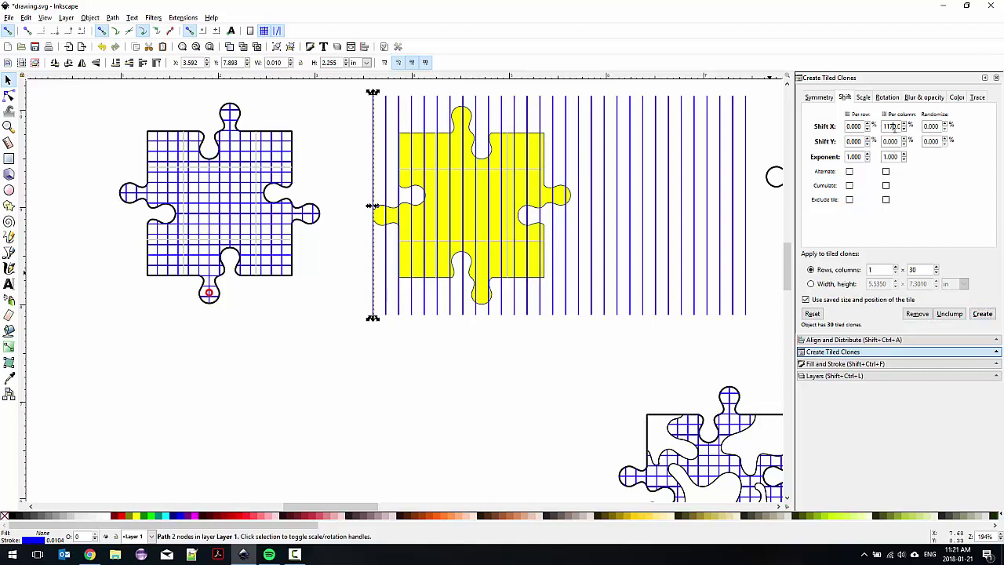
{"action": "left_click", "coordinate": [983, 313]}
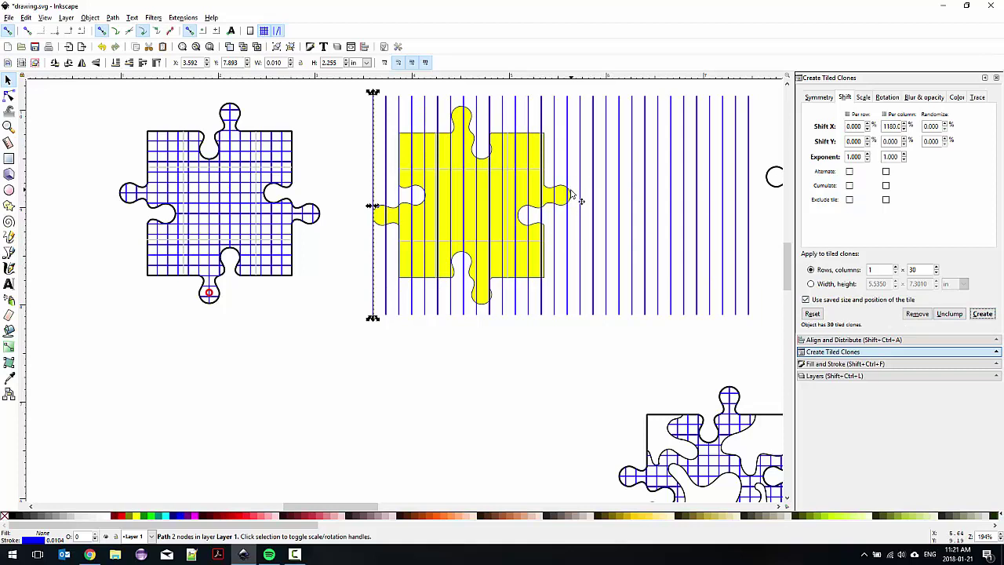
Increase the per-column X shift to 1200% and recreate the tiled clones across the yellow piece.
{"action": "left_click", "coordinate": [894, 127]}
{"action": "left_click", "coordinate": [982, 313]}
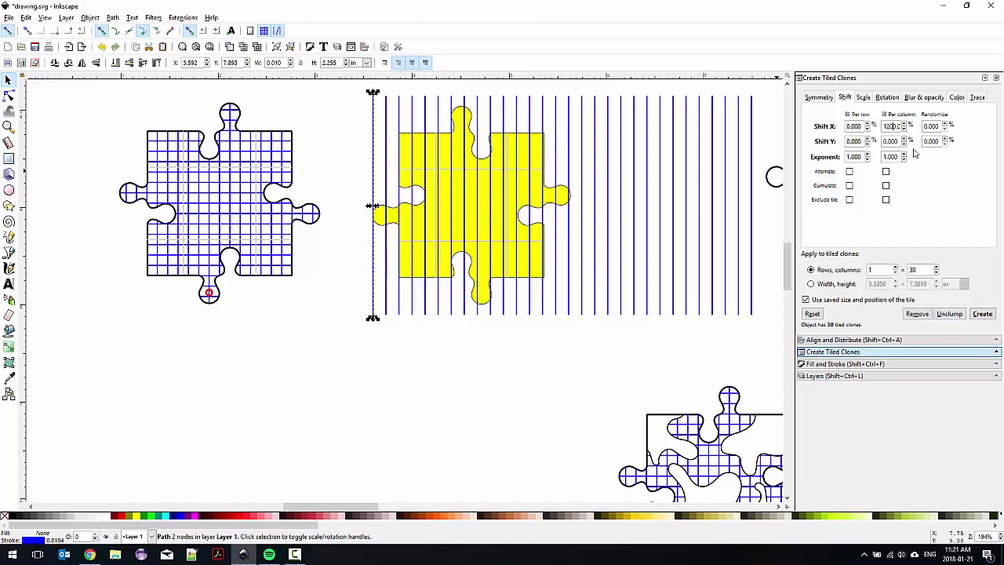
{"action": "left_click", "coordinate": [983, 314]}
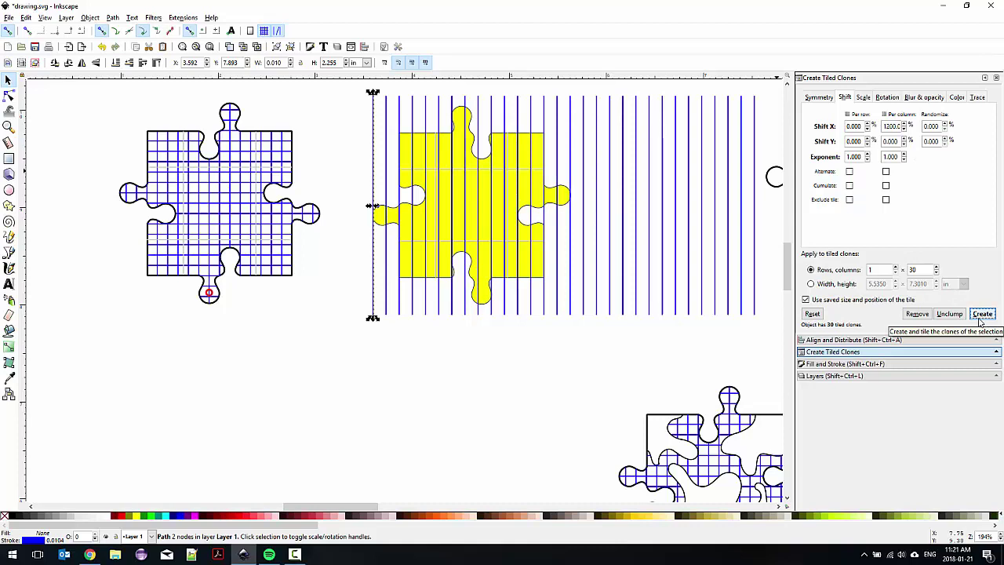
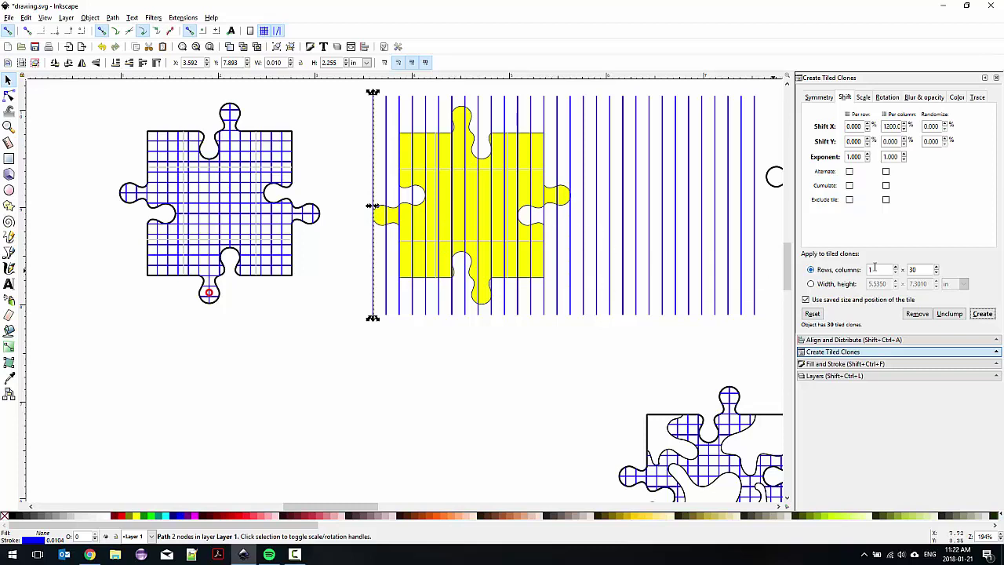
Try fewer vertical lines by recreating the tiled clones with 20 columns and with 17 columns.
{"action": "double_click", "coordinate": [921, 270]}
{"action": "type", "text": "20"}
{"action": "left_click", "coordinate": [983, 314]}
{"action": "double_click", "coordinate": [918, 269]}
{"action": "type", "text": "17"}
{"action": "left_click", "coordinate": [983, 314]}
Set the clone count to 16 columns, recreate the vertical blue lines, and clear the selection.
{"action": "double_click", "coordinate": [922, 269]}
{"action": "type", "text": "16"}
{"action": "left_click", "coordinate": [982, 313]}
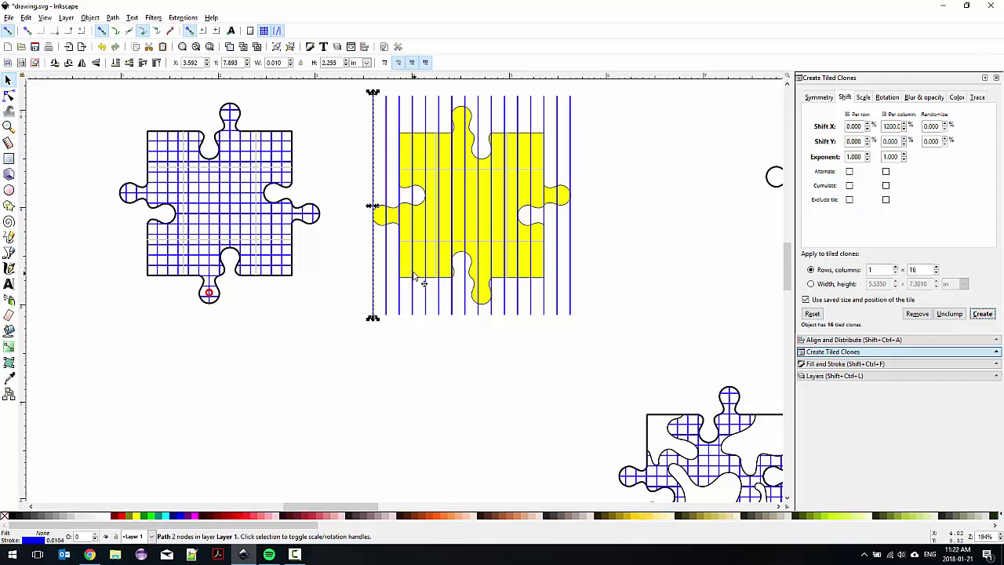
{"action": "left_click", "coordinate": [385, 348]}
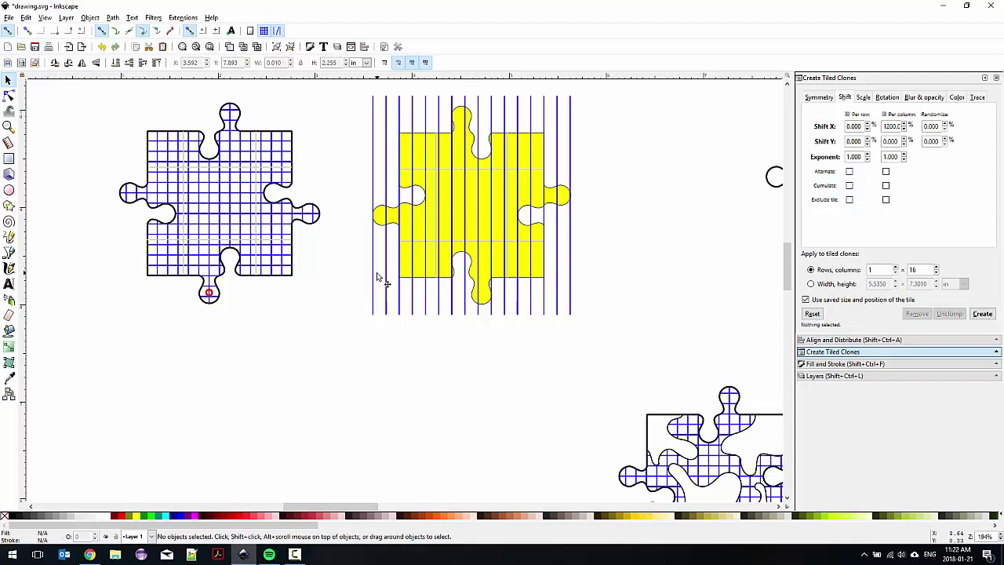
{"action": "scroll", "coordinate": [377, 276], "scroll_direction": "up", "scroll_amount": 2}
{"action": "scroll", "coordinate": [375, 251], "scroll_direction": "up", "scroll_amount": 3}
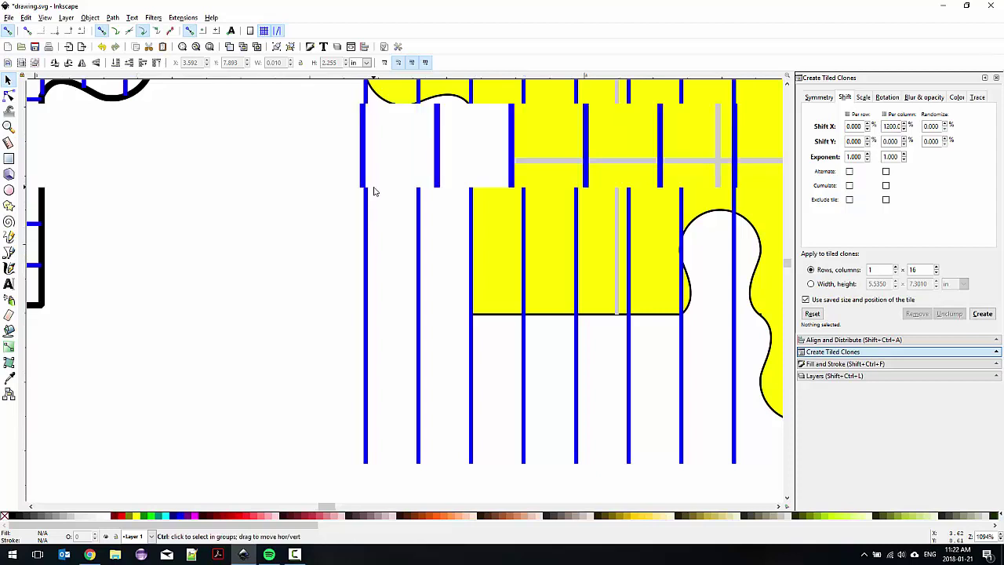
{"action": "scroll", "coordinate": [375, 187], "scroll_direction": "down", "scroll_amount": 8}
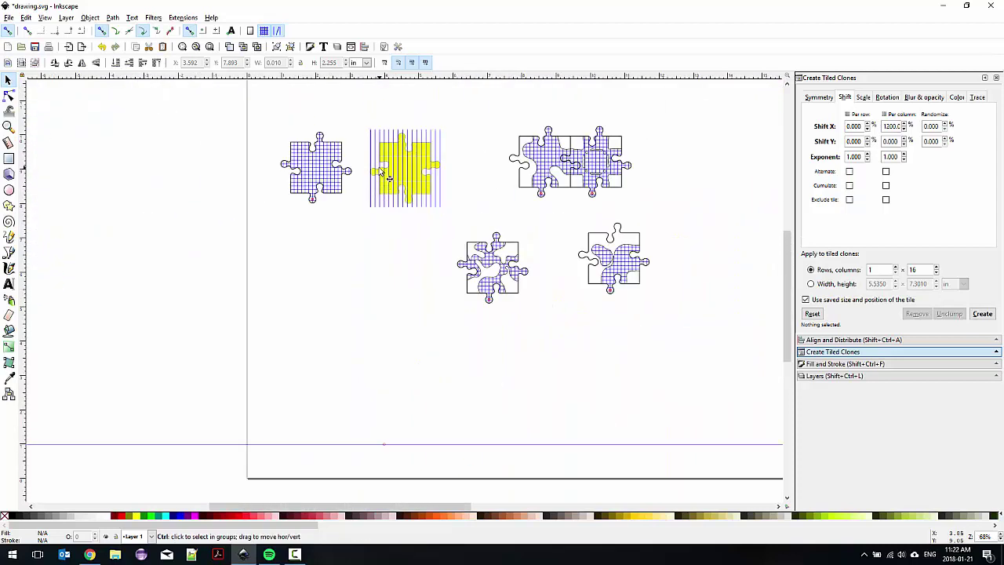
{"action": "scroll", "coordinate": [370, 142], "scroll_direction": "down", "scroll_amount": 1}
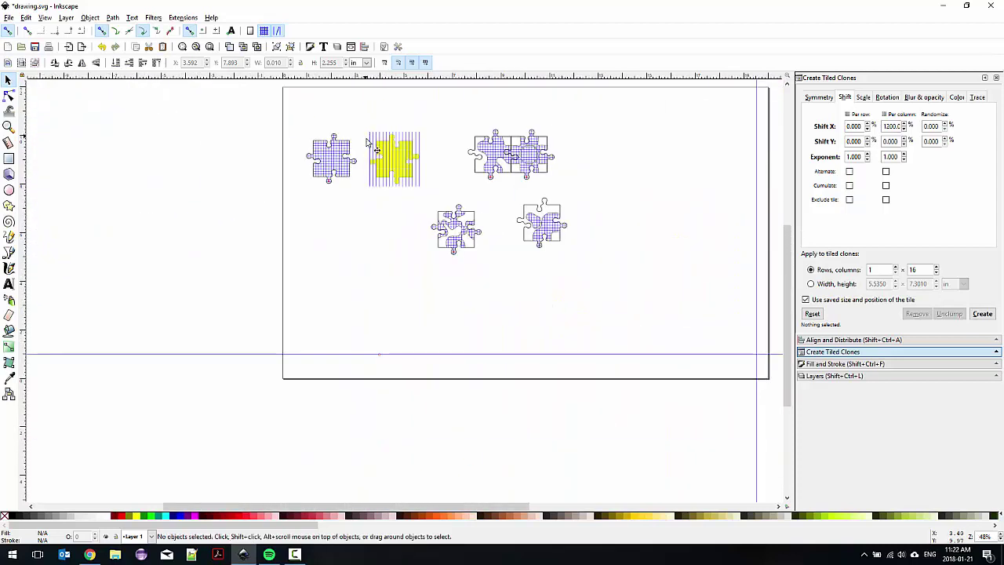
{"action": "scroll", "coordinate": [367, 143], "scroll_direction": "up", "scroll_amount": 2}
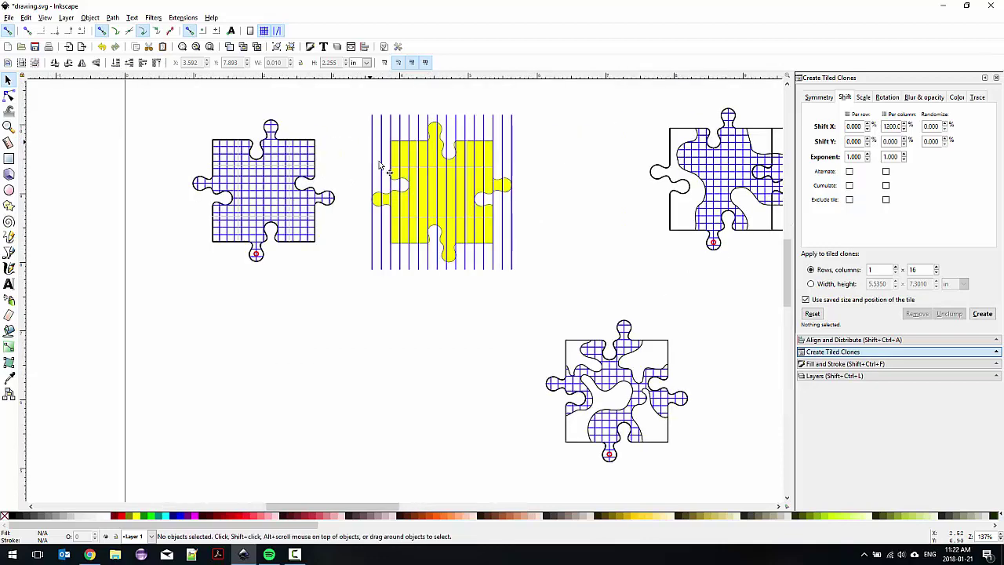
{"action": "scroll", "coordinate": [374, 161], "scroll_direction": "up", "scroll_amount": 1}
{"action": "scroll", "coordinate": [368, 165], "scroll_direction": "down", "scroll_amount": 1}
{"action": "scroll", "coordinate": [371, 168], "scroll_direction": "down", "scroll_amount": 2}
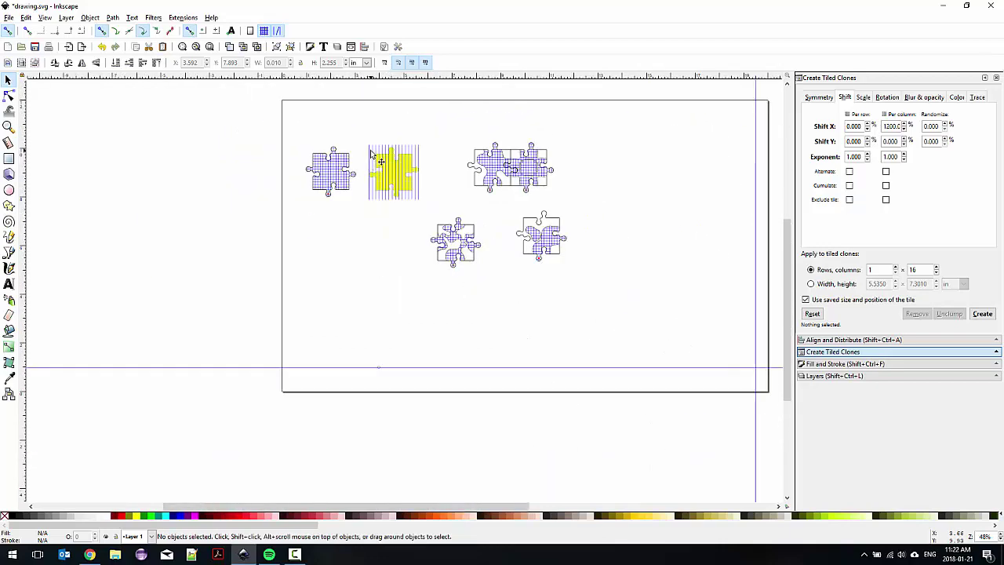
Examine the cloned vertical lines laid over the yellow puzzle piece.
{"action": "scroll", "coordinate": [375, 196], "scroll_direction": "down", "scroll_amount": 1}
{"action": "scroll", "coordinate": [375, 205], "scroll_direction": "up", "scroll_amount": 2}
{"action": "scroll", "coordinate": [375, 205], "scroll_direction": "up", "scroll_amount": 3}
{"action": "left_click", "coordinate": [365, 186]}
{"action": "scroll", "coordinate": [367, 195], "scroll_direction": "up", "scroll_amount": 5}
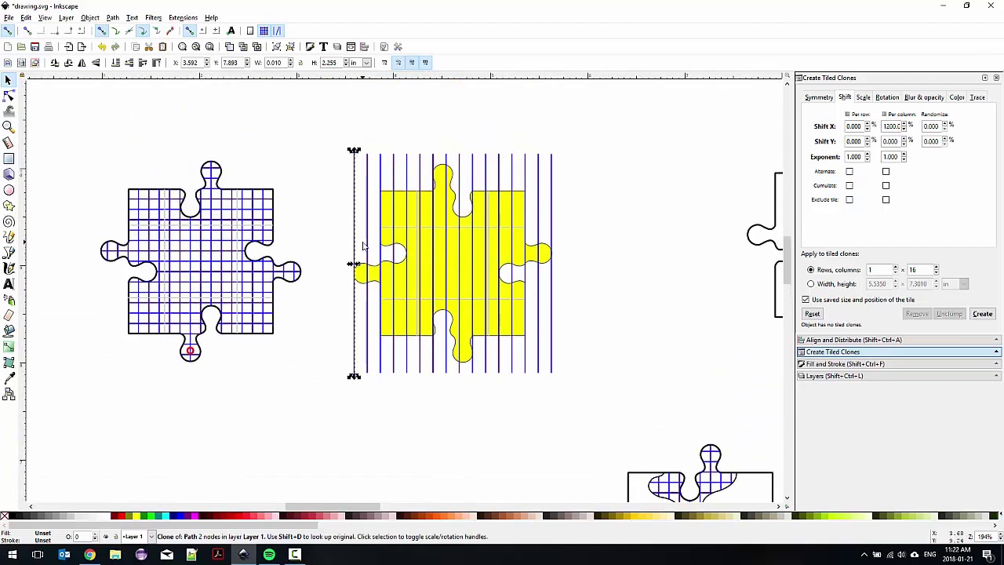
{"action": "key", "text": "Escape"}
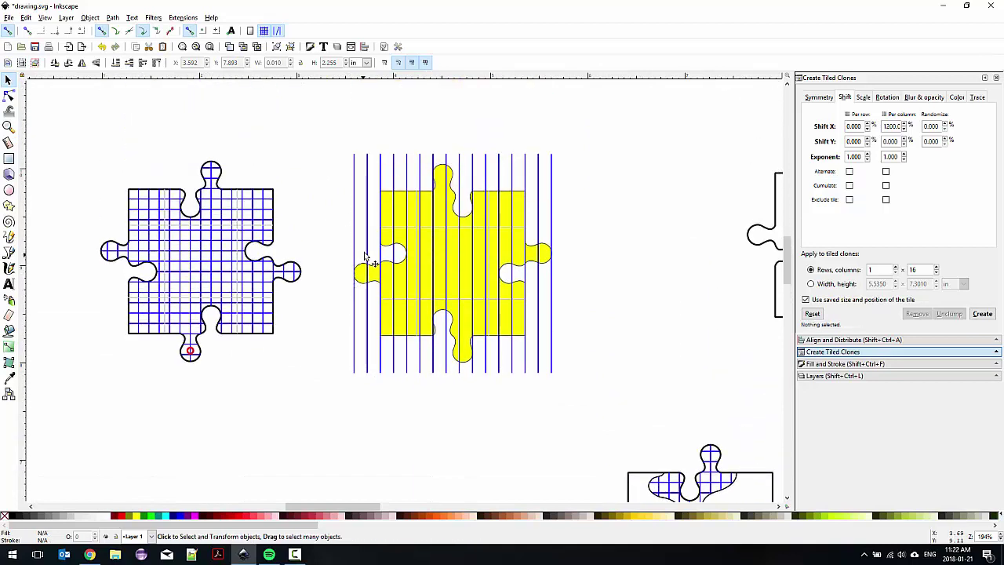
{"action": "scroll", "coordinate": [360, 247], "scroll_direction": "down", "scroll_amount": 6}
{"action": "scroll", "coordinate": [359, 252], "scroll_direction": "up", "scroll_amount": 5}
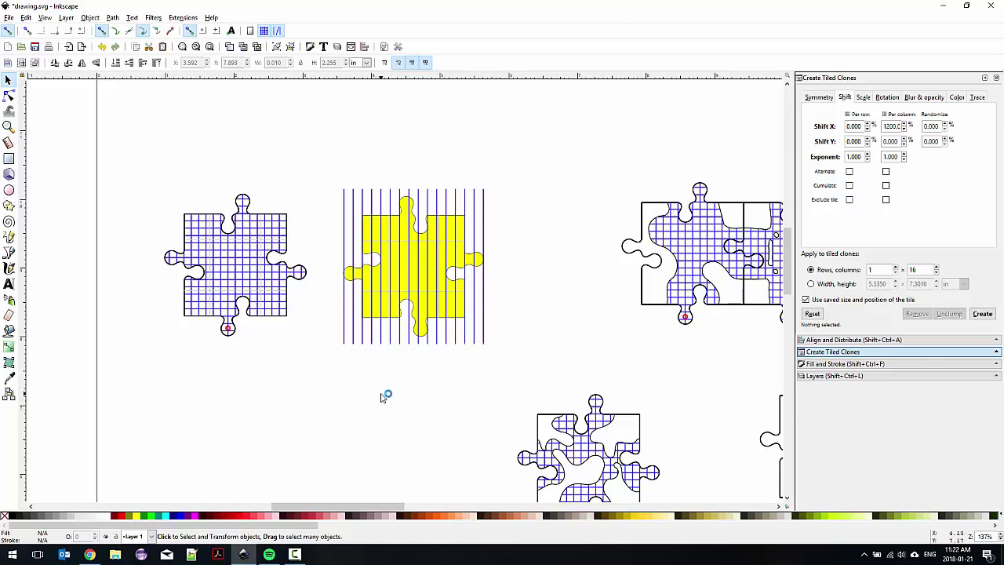
Try to combine all the vertical lines over the yellow puzzle piece into one path while they are still clones.
{"action": "key", "text": "alt"}
{"action": "mouse_move", "coordinate": [327, 374]}
{"action": "left_mouse_down"}
{"action": "mouse_move", "coordinate": [324, 361]}
{"action": "mouse_move", "coordinate": [346, 338]}
{"action": "mouse_move", "coordinate": [425, 343]}
{"action": "mouse_move", "coordinate": [487, 330]}
{"action": "left_mouse_up"}
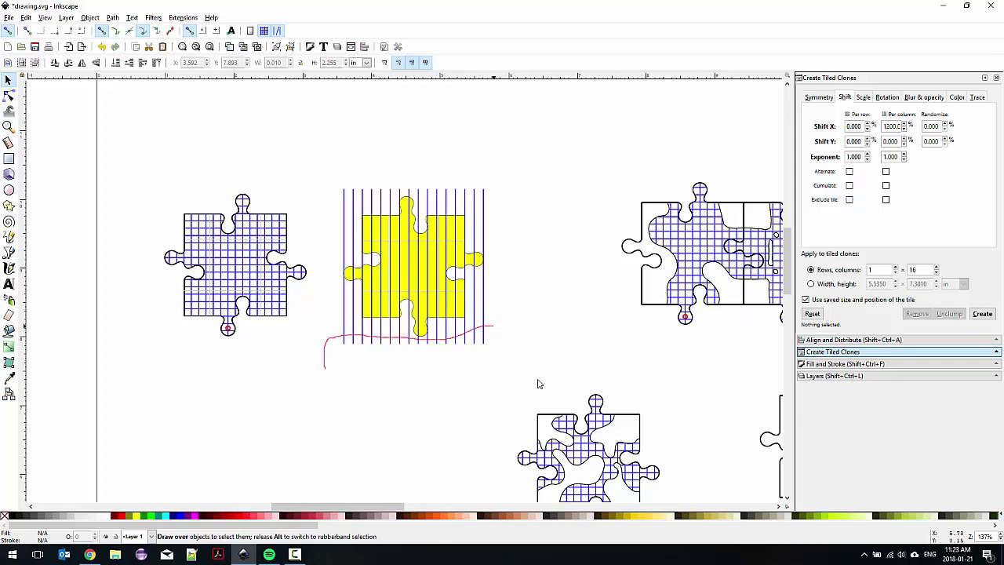
{"action": "left_click_drag", "start_coordinate": [539, 383], "coordinate": [538, 384]}
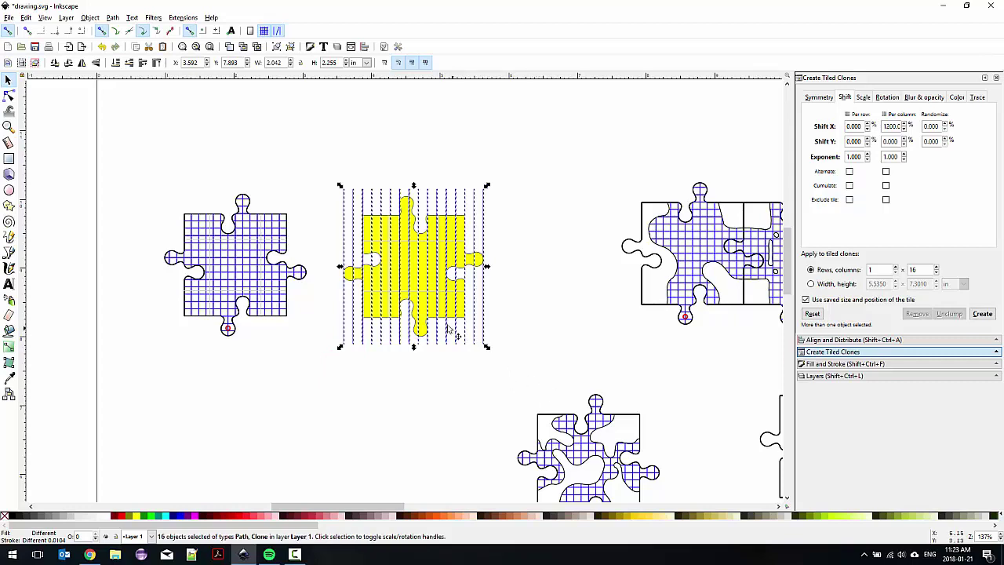
{"action": "left_click", "coordinate": [113, 18]}
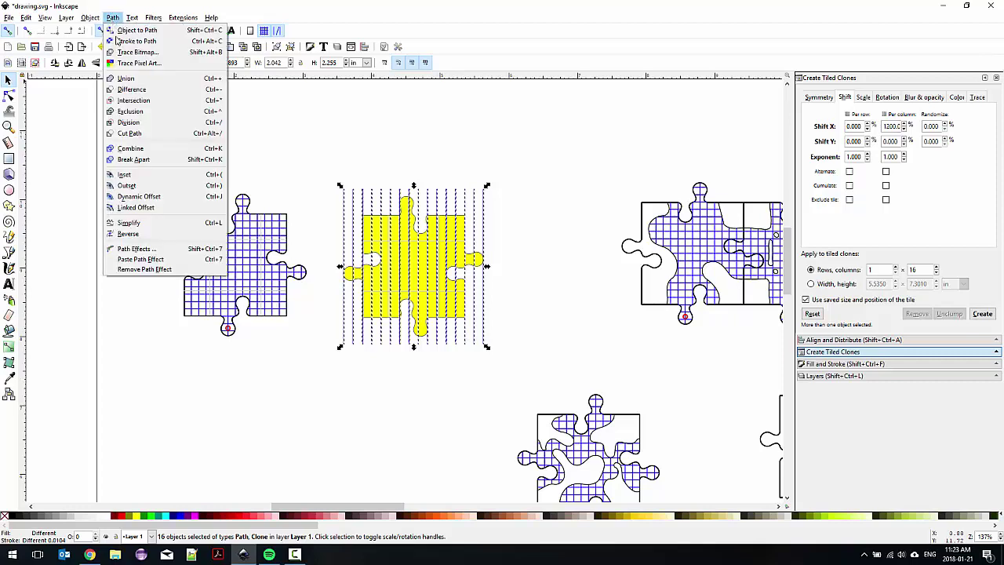
{"action": "left_click", "coordinate": [155, 150]}
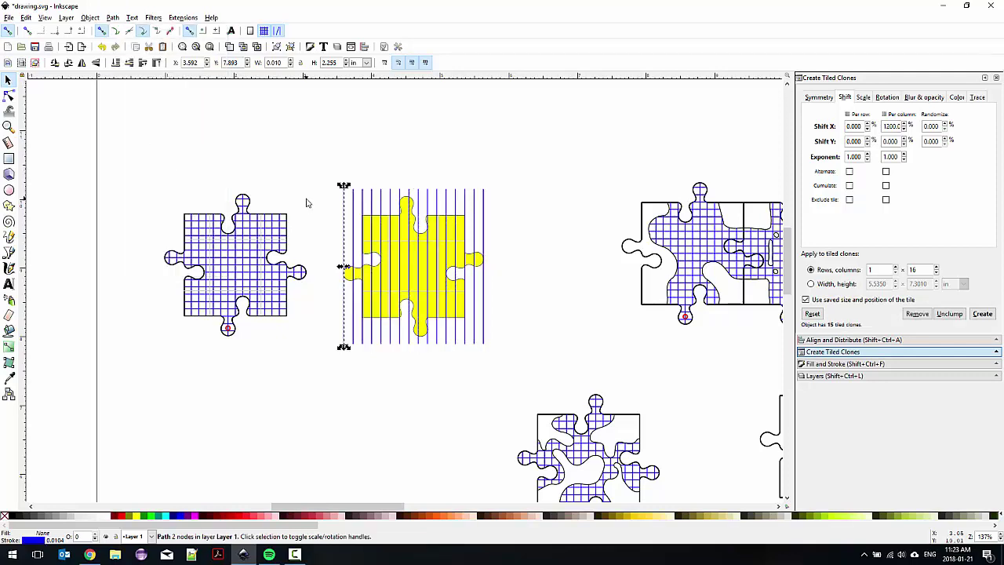
{"action": "left_click", "coordinate": [309, 227]}
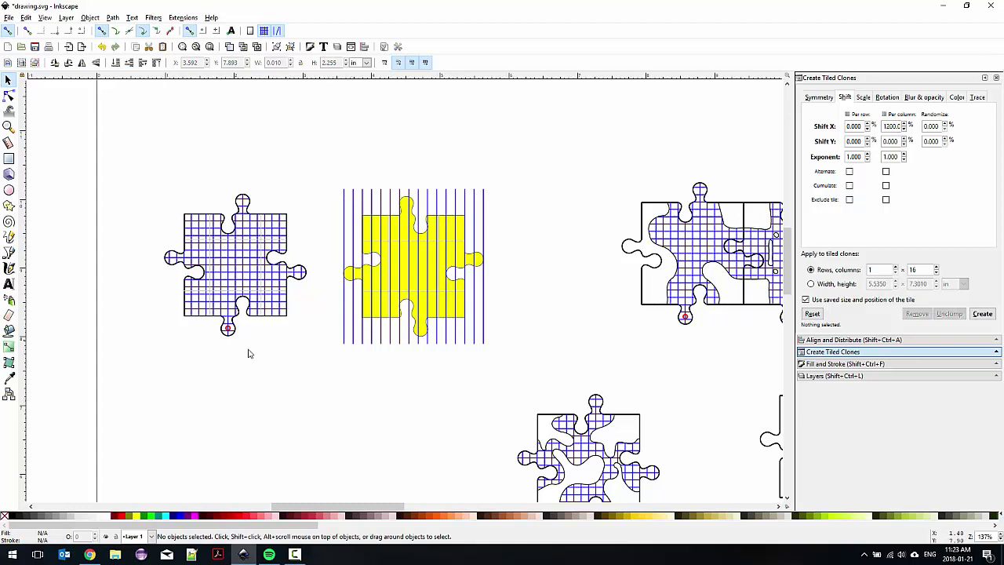
Select all the vertical lines over the yellow puzzle piece and unlink the clones from their original.
{"action": "mouse_move", "coordinate": [326, 388]}
{"action": "left_mouse_down"}
{"action": "mouse_move", "coordinate": [321, 347]}
{"action": "mouse_move", "coordinate": [348, 340]}
{"action": "mouse_move", "coordinate": [489, 341]}
{"action": "mouse_move", "coordinate": [481, 353]}
{"action": "left_mouse_up"}
{"action": "left_click", "coordinate": [23, 19]}
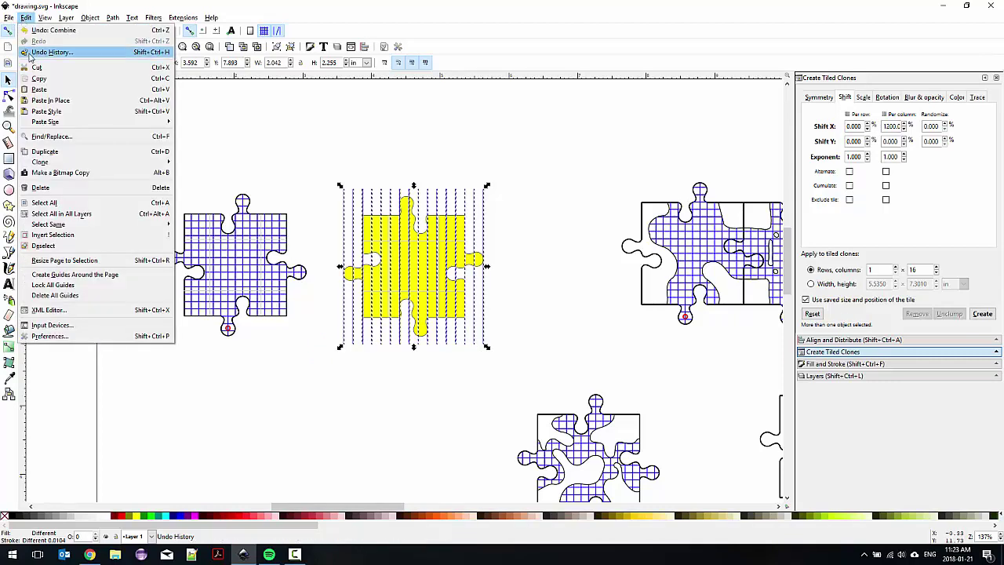
{"action": "mouse_move", "coordinate": [66, 164]}
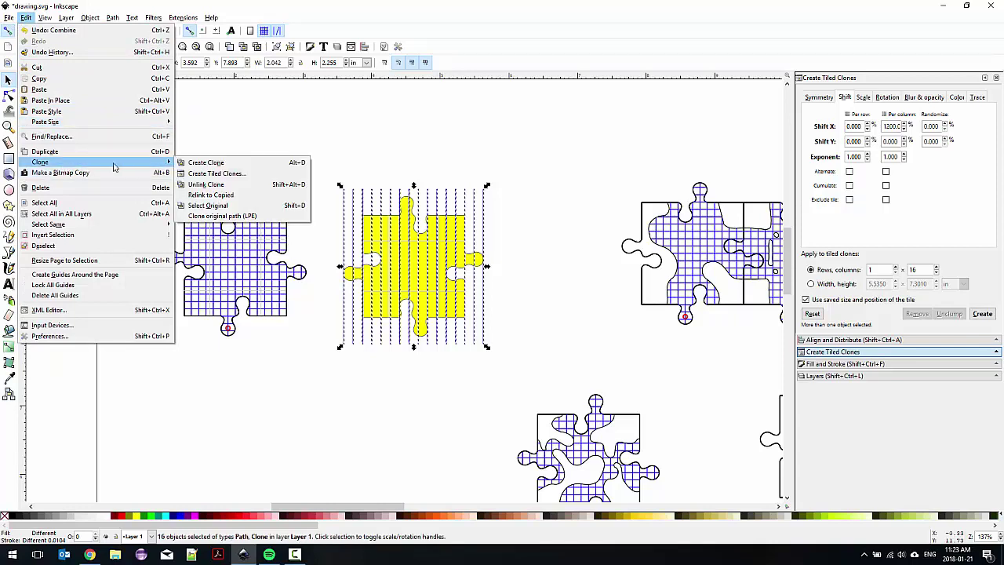
{"action": "left_click", "coordinate": [198, 185]}
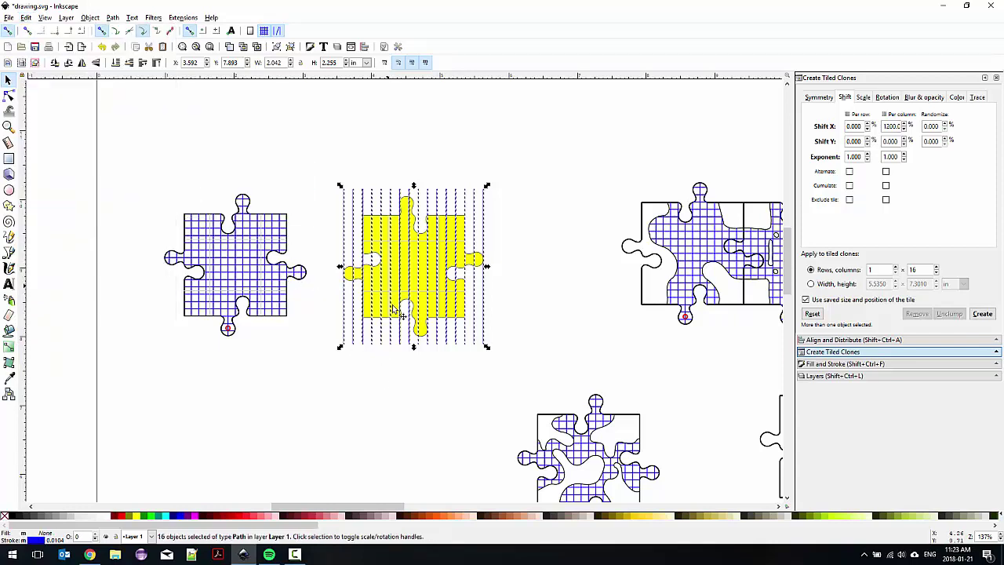
Combine the unlinked vertical lines into one path and rotate a duplicate of it 90° clockwise to form a grid.
{"action": "left_click", "coordinate": [112, 17]}
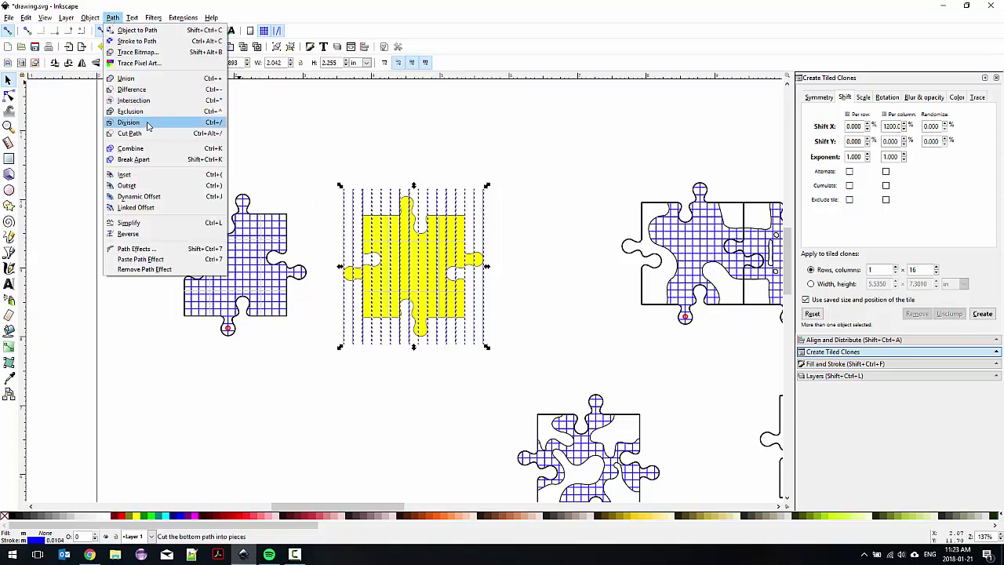
{"action": "left_click", "coordinate": [149, 149]}
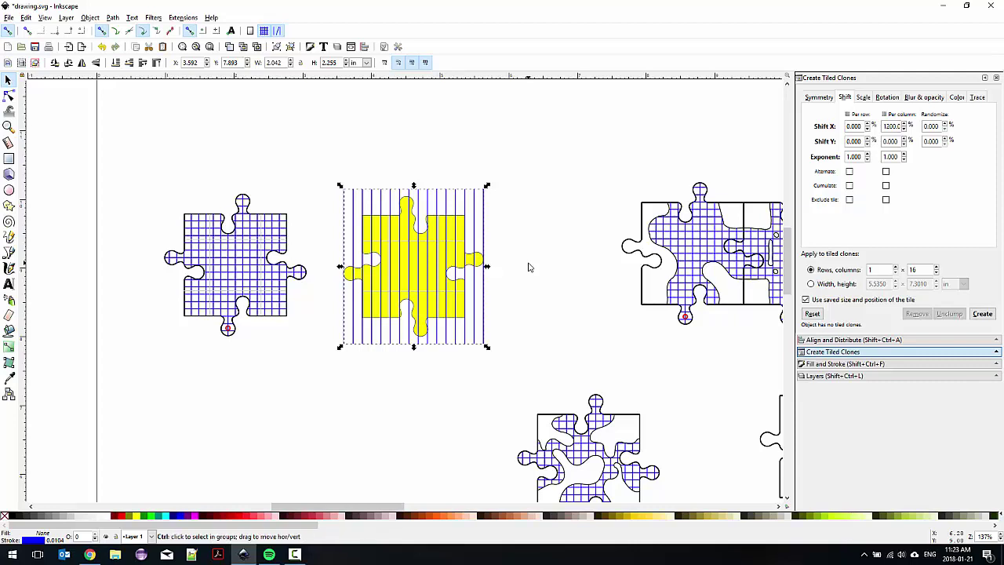
{"action": "left_click", "coordinate": [69, 63]}
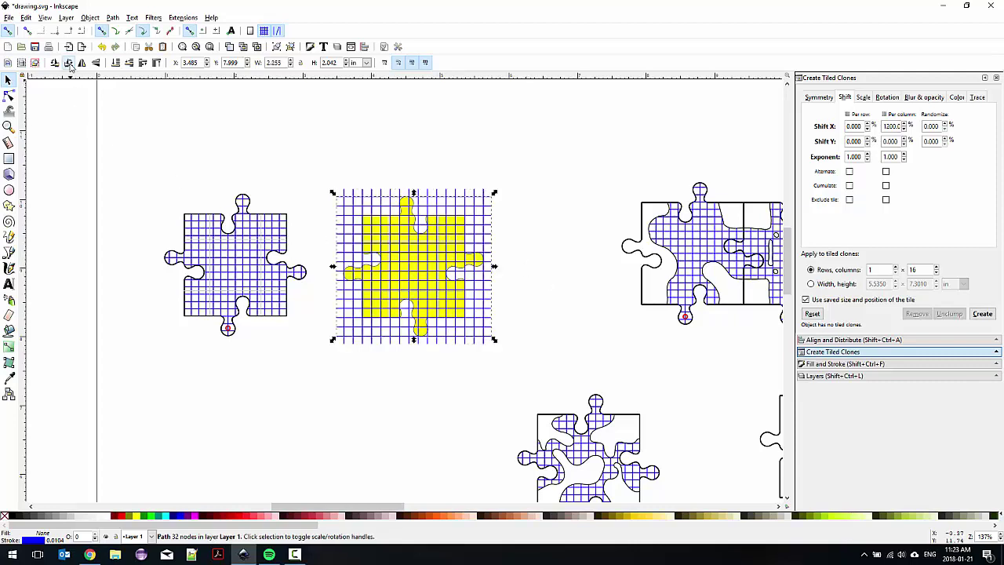
{"action": "left_click", "coordinate": [379, 371]}
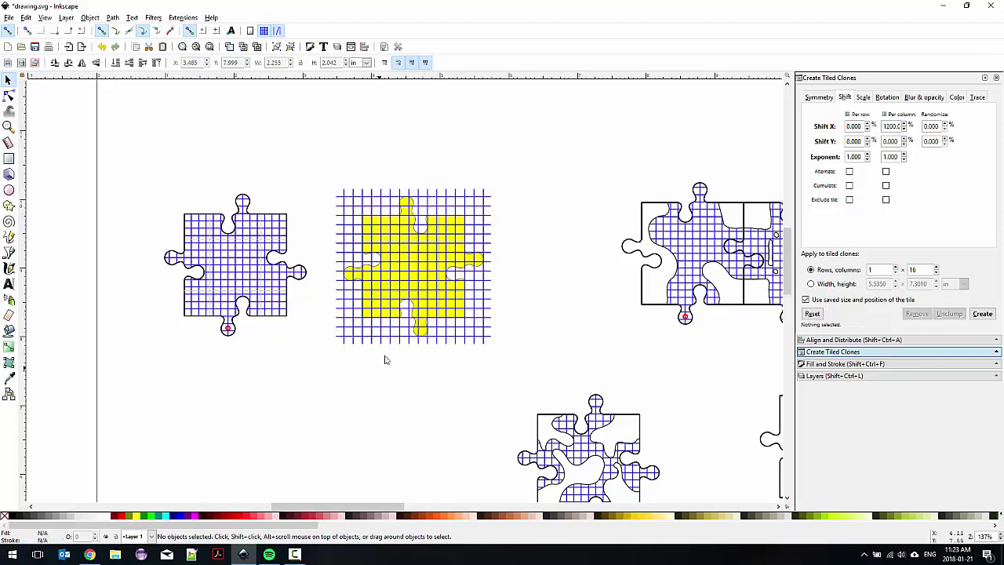
Raise the yellow puzzle piece to the top so it lies above the grid lines.
{"action": "scroll", "coordinate": [404, 295], "scroll_direction": "up", "scroll_amount": 3, "text": "ctrl"}
{"action": "scroll", "coordinate": [380, 138], "scroll_direction": "down", "scroll_amount": 3}
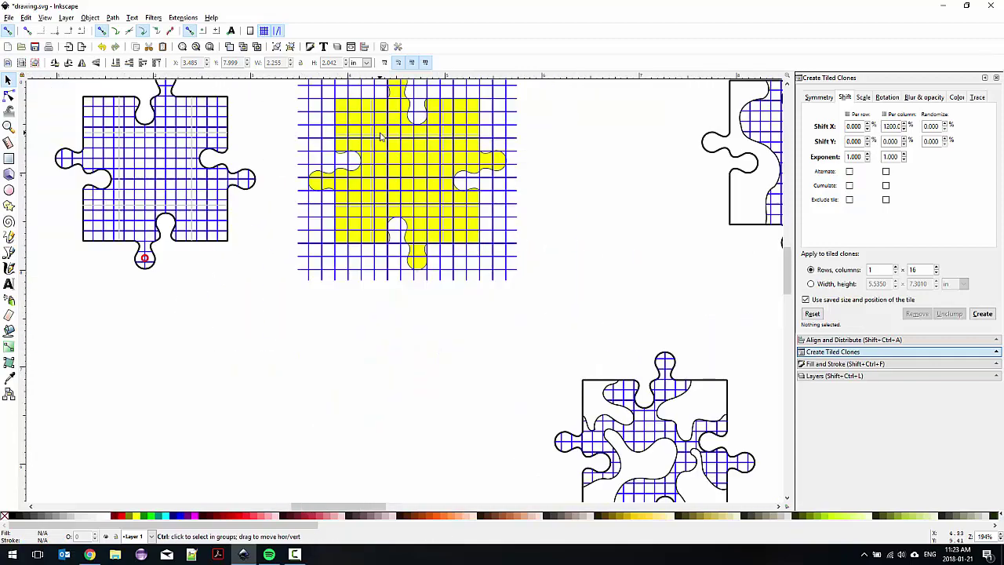
{"action": "scroll", "coordinate": [388, 118], "scroll_direction": "up", "scroll_amount": 2}
{"action": "left_click_drag", "start_coordinate": [377, 180], "coordinate": [480, 210]}
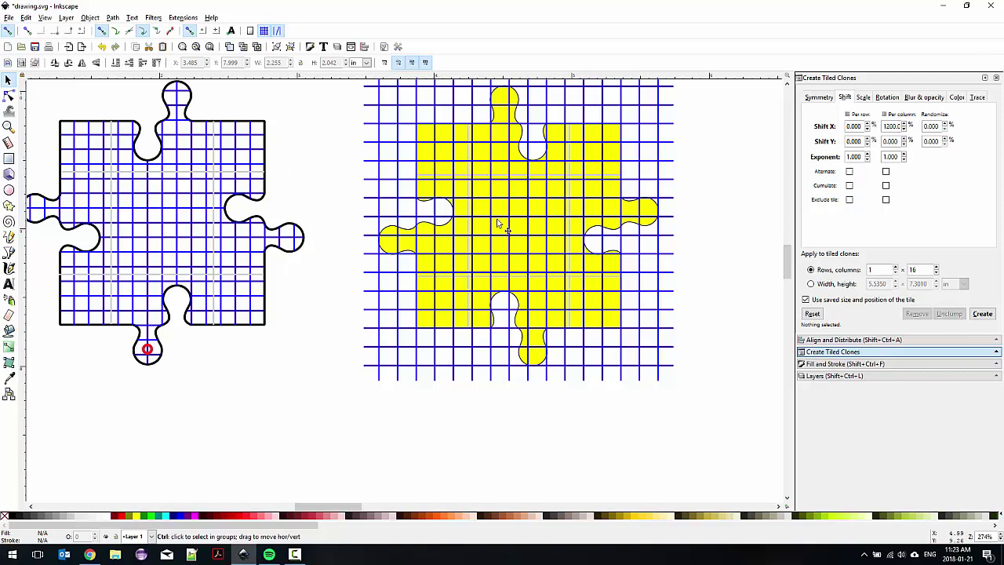
{"action": "scroll", "coordinate": [514, 223], "scroll_direction": "down", "scroll_amount": 2}
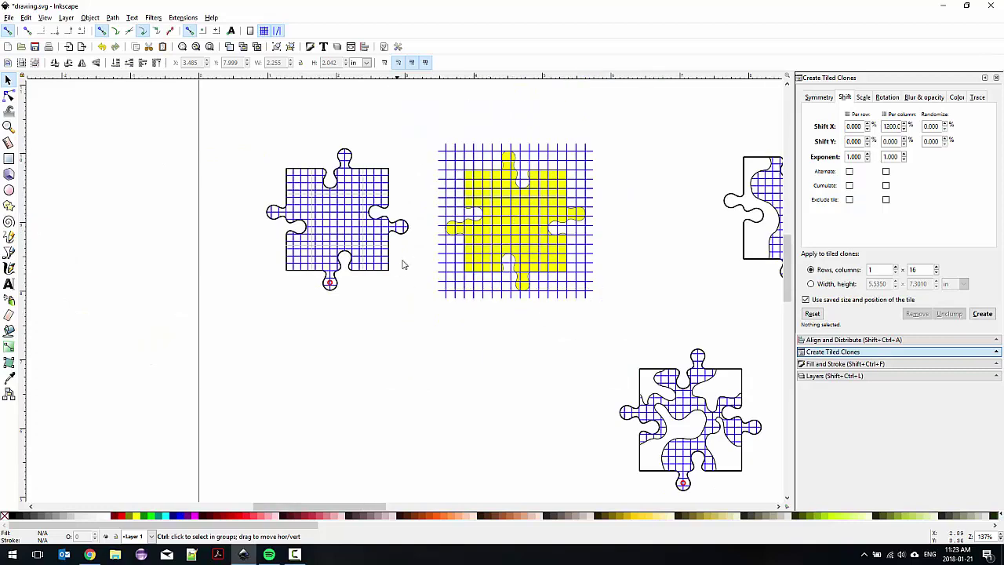
{"action": "scroll", "coordinate": [549, 196], "scroll_direction": "right", "scroll_amount": 2}
{"action": "scroll", "coordinate": [645, 192], "scroll_direction": "up", "scroll_amount": 1}
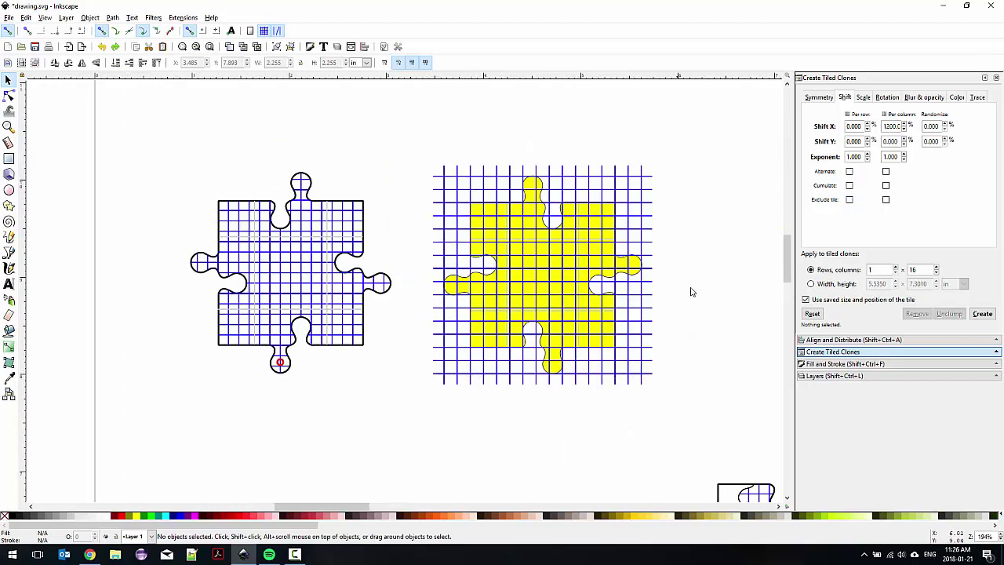
{"action": "left_click", "coordinate": [542, 221]}
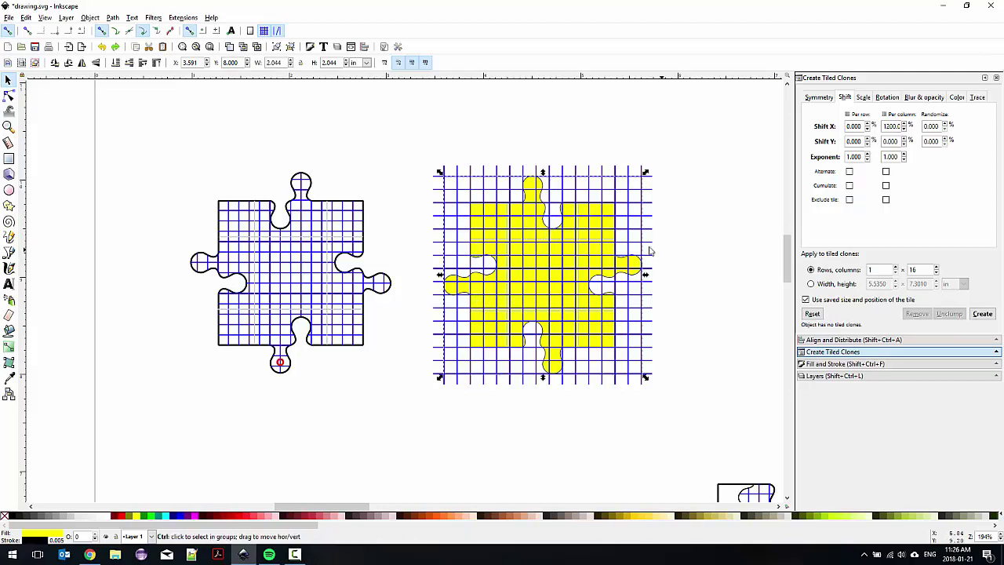
{"action": "scroll", "coordinate": [547, 218], "scroll_direction": "up", "scroll_amount": 2}
{"action": "scroll", "coordinate": [547, 219], "scroll_direction": "down", "scroll_amount": 4}
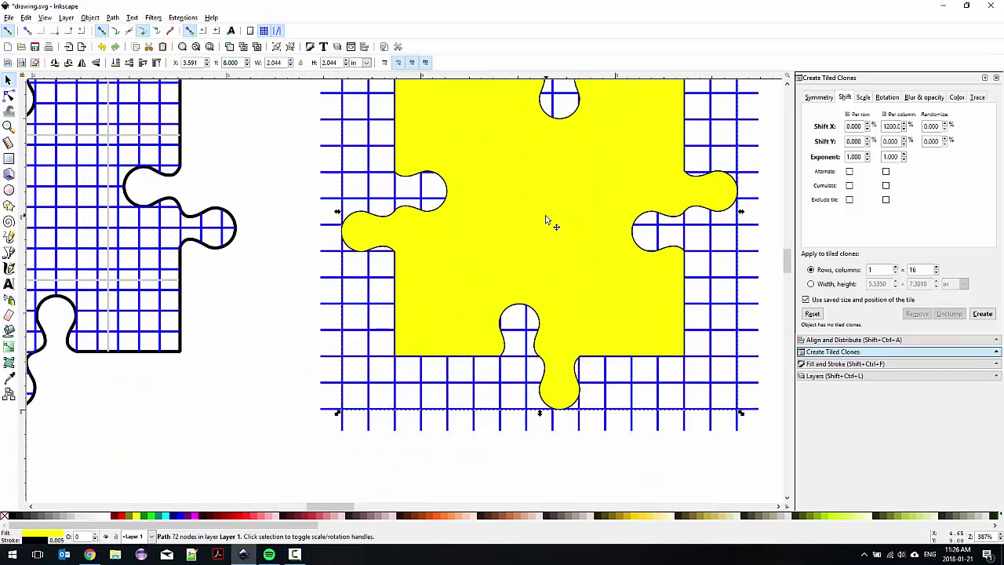
{"action": "left_click", "coordinate": [623, 191]}
{"action": "scroll", "coordinate": [609, 170], "scroll_direction": "up", "scroll_amount": 2}
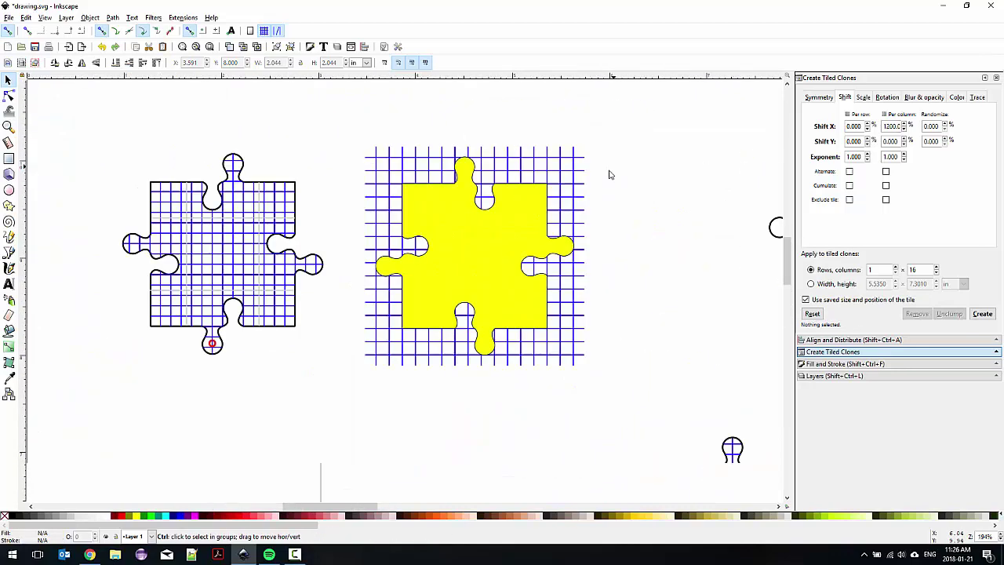
Combine the horizontal and vertical line sets around the yellow piece into a single grid path.
{"action": "left_click", "coordinate": [580, 159]}
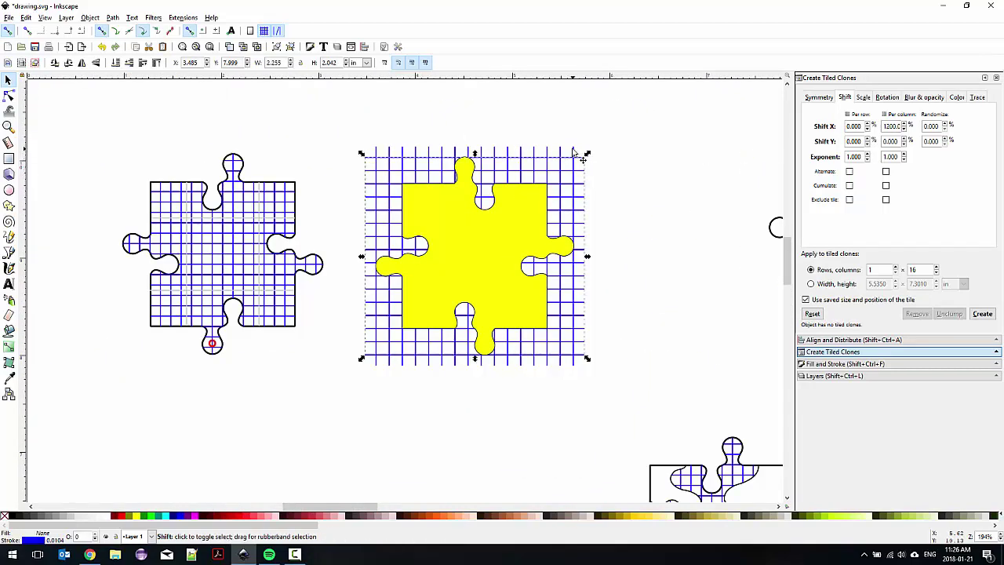
{"action": "left_click", "coordinate": [582, 159], "text": "shift"}
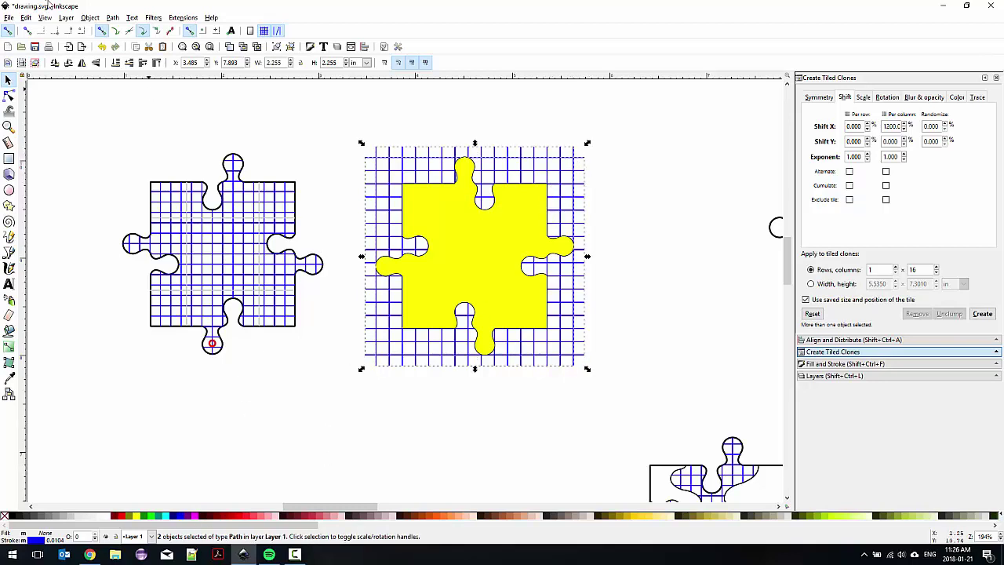
{"action": "left_click", "coordinate": [111, 18]}
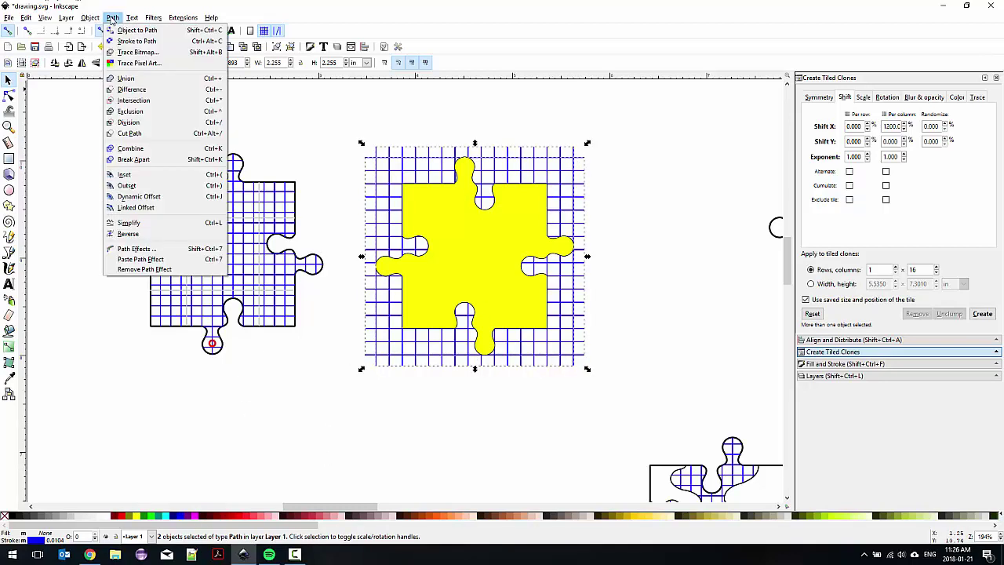
{"action": "left_click", "coordinate": [146, 149]}
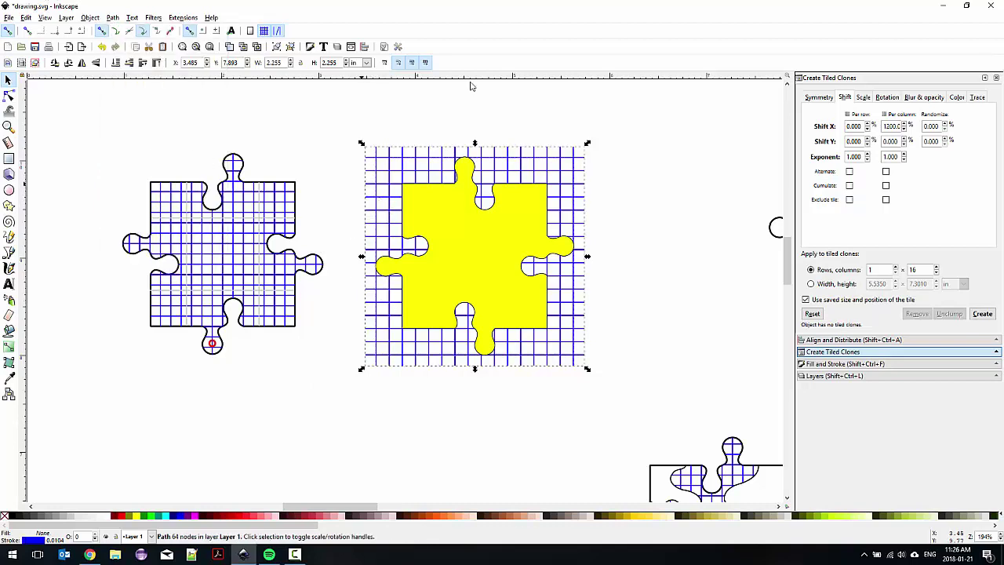
{"action": "left_click", "coordinate": [606, 262]}
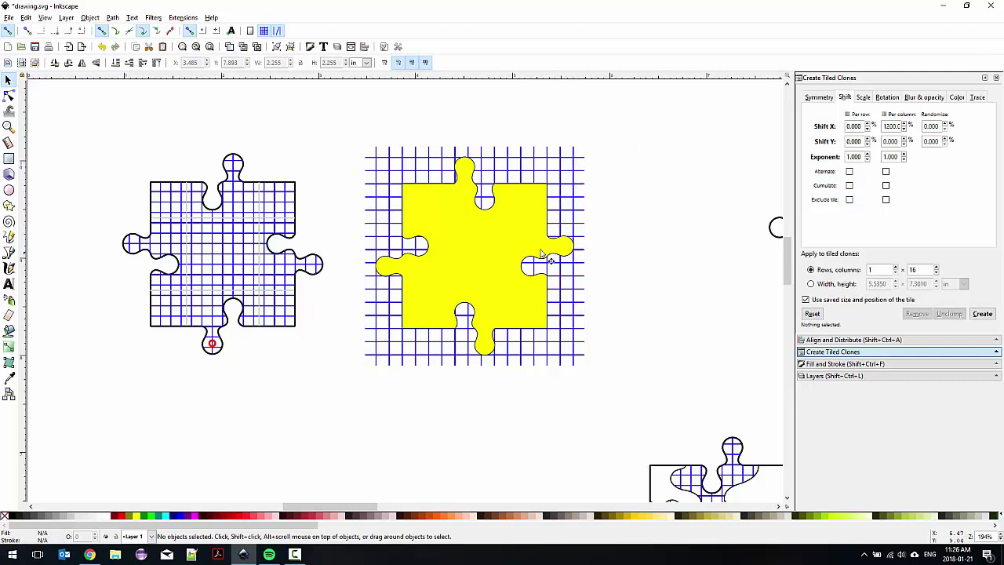
Cut the combined grid along the yellow puzzle piece's outline with Cut Path.
{"action": "left_click", "coordinate": [564, 162]}
{"action": "left_click", "coordinate": [476, 241], "text": "shift"}
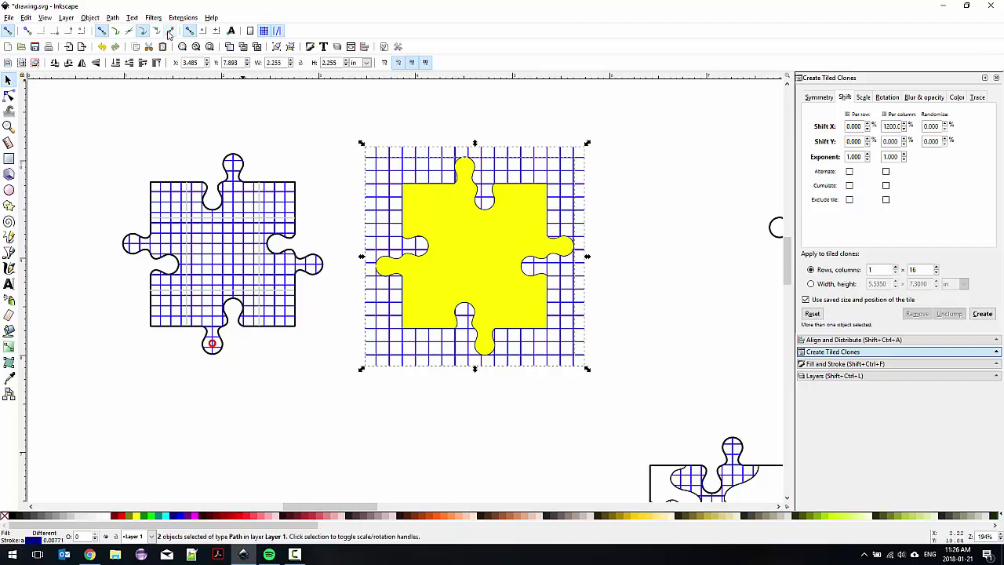
{"action": "left_click", "coordinate": [112, 19]}
{"action": "left_click", "coordinate": [142, 135]}
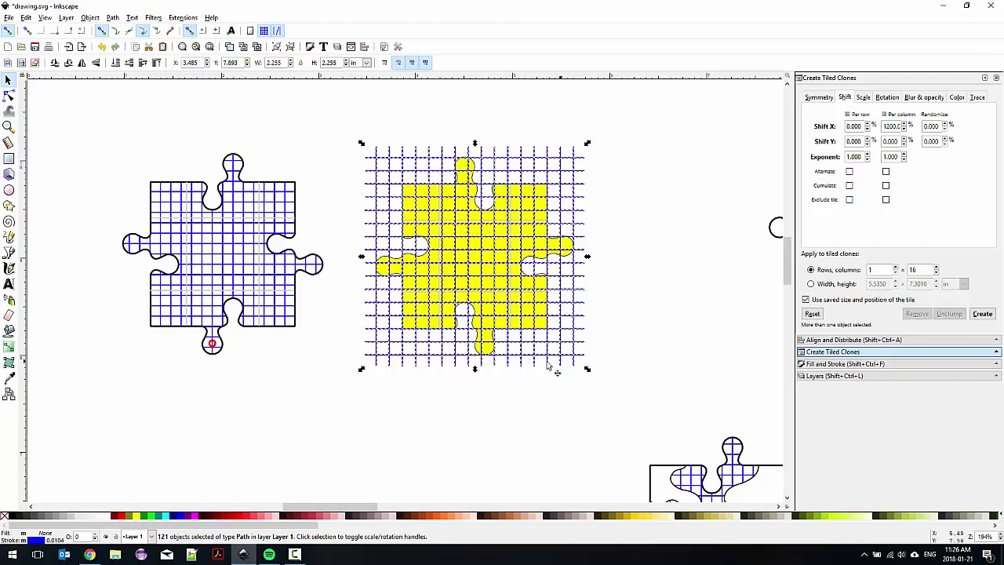
{"action": "left_click", "coordinate": [625, 220]}
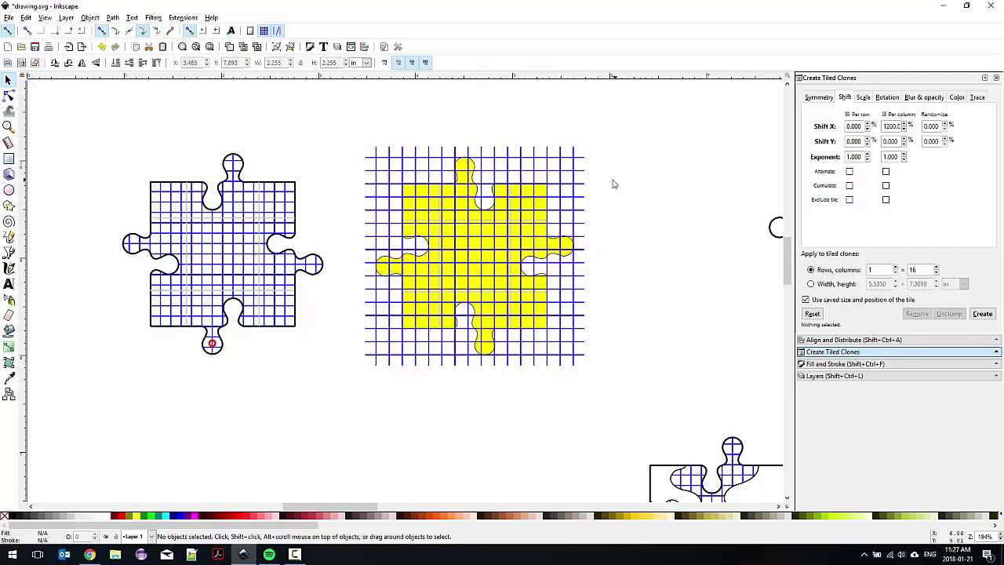
Delete the grid segments lying outside the yellow piece along its top edge and upper right side.
{"action": "mouse_move", "coordinate": [346, 165]}
{"action": "left_mouse_down", "text": "alt"}
{"action": "mouse_move", "coordinate": [443, 177]}
{"action": "mouse_move", "coordinate": [460, 157]}
{"action": "mouse_move", "coordinate": [485, 154]}
{"action": "mouse_move", "coordinate": [497, 171]}
{"action": "mouse_move", "coordinate": [572, 186]}
{"action": "mouse_move", "coordinate": [590, 235]}
{"action": "left_mouse_up", "text": "alt"}
{"action": "key", "text": "Delete"}
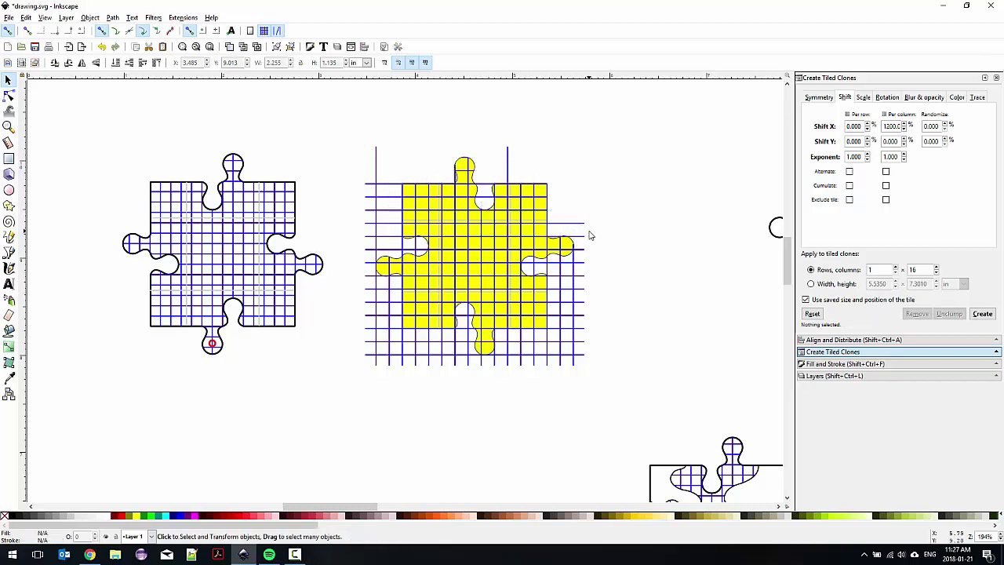
Delete the leftover grid segments outside the yellow piece's upper left corner.
{"action": "mouse_move", "coordinate": [401, 154]}
{"action": "left_mouse_down", "text": "alt"}
{"action": "mouse_move", "coordinate": [380, 192]}
{"action": "mouse_move", "coordinate": [384, 234]}
{"action": "mouse_move", "coordinate": [415, 248]}
{"action": "mouse_move", "coordinate": [385, 247]}
{"action": "mouse_move", "coordinate": [367, 230]}
{"action": "mouse_move", "coordinate": [362, 176]}
{"action": "left_mouse_up", "text": "alt"}
{"action": "key", "text": "Delete"}
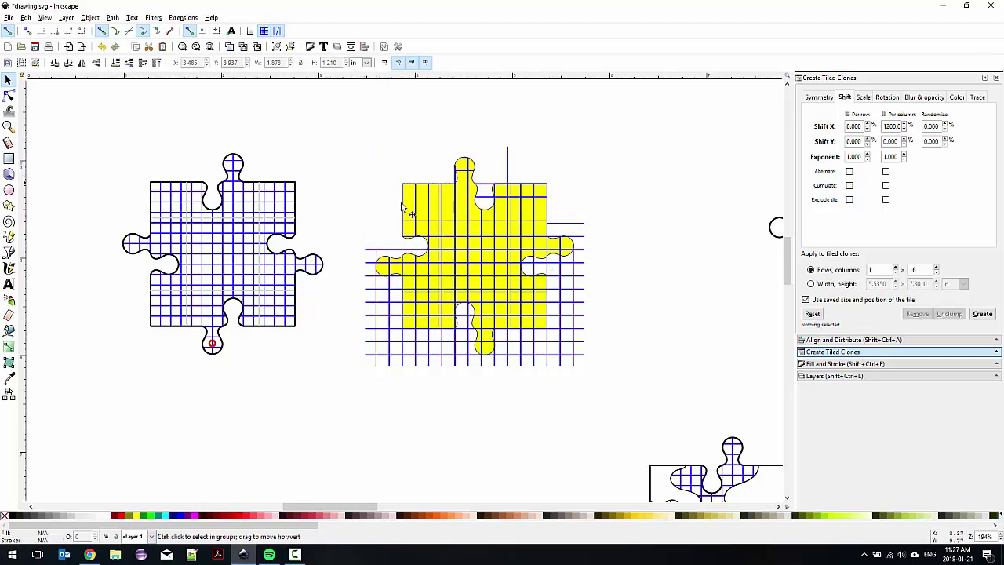
Check the horizontal segments beside the yellow piece's upper left edge one by one to see where each was cut.
{"action": "scroll", "coordinate": [397, 227], "scroll_direction": "up", "scroll_amount": 1, "text": "ctrl"}
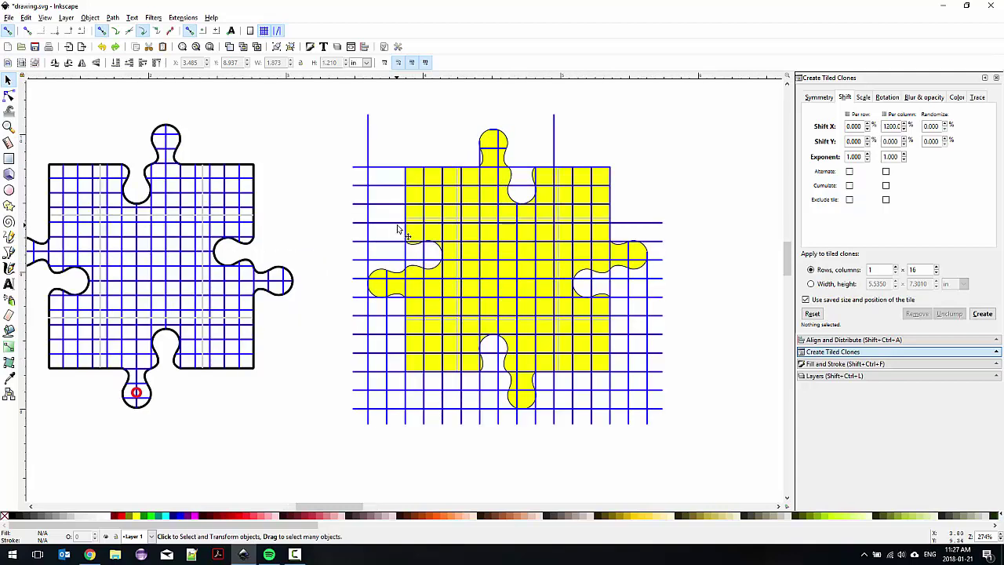
{"action": "left_click", "coordinate": [388, 169]}
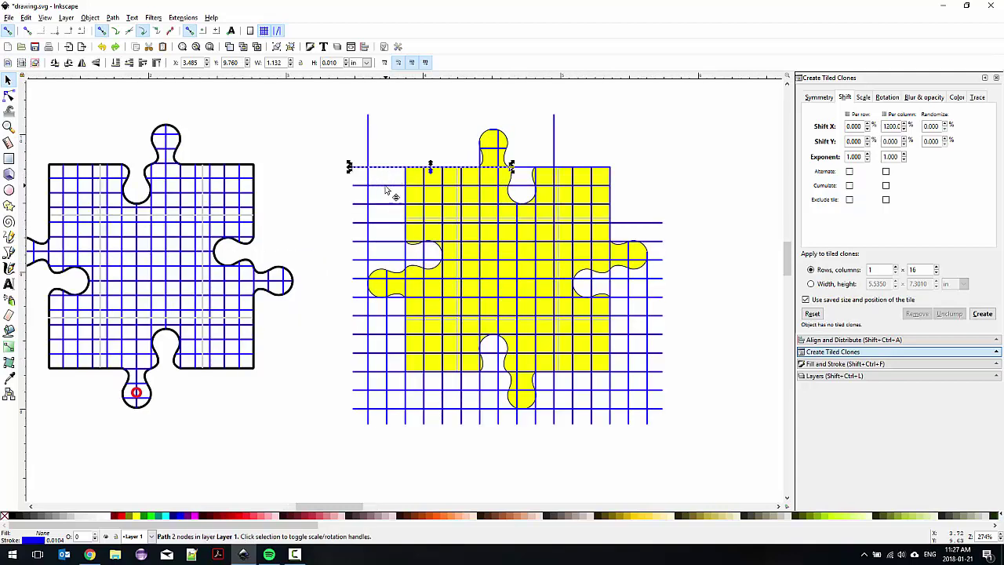
{"action": "left_click", "coordinate": [385, 187]}
{"action": "left_click", "coordinate": [382, 206]}
{"action": "left_click", "coordinate": [381, 223]}
{"action": "left_click", "coordinate": [382, 240]}
{"action": "left_click", "coordinate": [382, 242]}
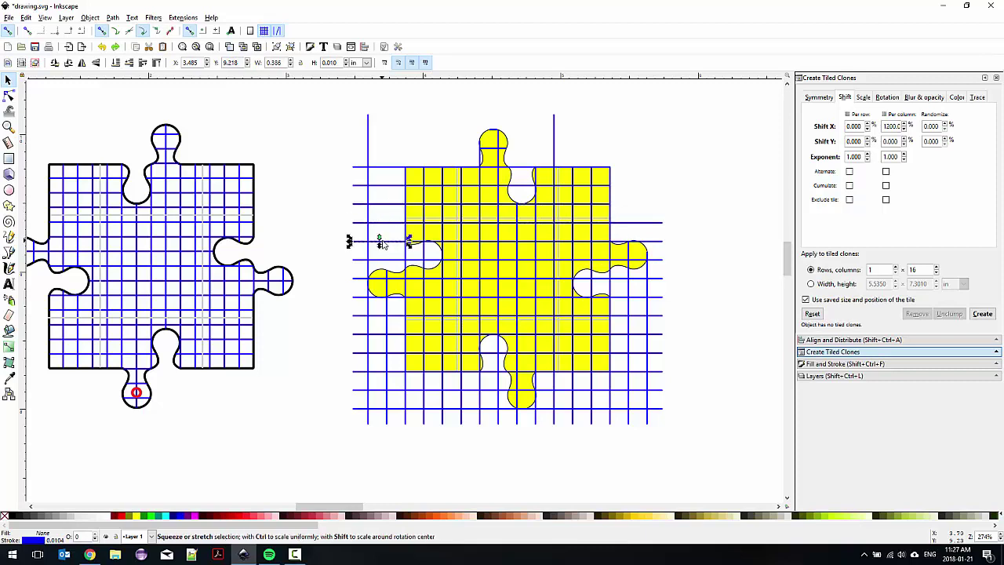
Delete the grid segments outside the yellow piece around its left socket and beside its left tab.
{"action": "key", "text": "Delete"}
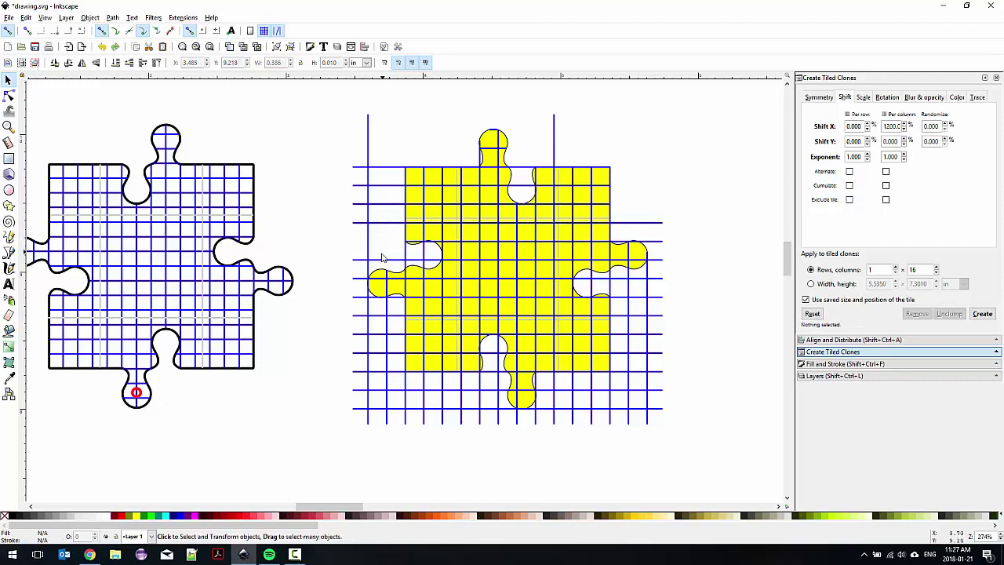
{"action": "left_click", "coordinate": [384, 260]}
{"action": "key", "text": "Delete"}
{"action": "left_click", "coordinate": [400, 259]}
{"action": "key", "text": "Delete"}
{"action": "left_click", "coordinate": [368, 262]}
{"action": "key", "text": "Delete"}
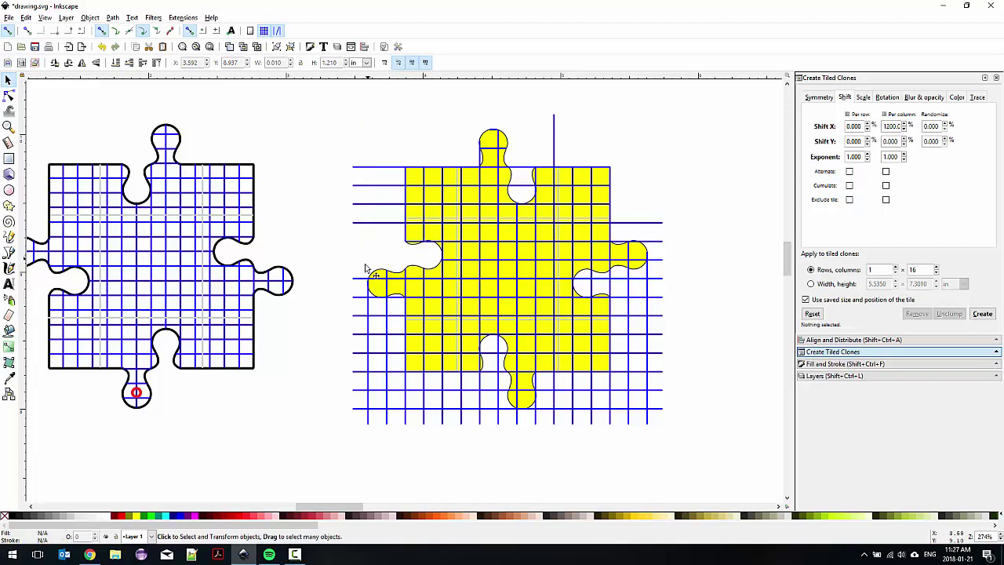
{"action": "left_click", "coordinate": [358, 280]}
{"action": "key", "text": "Delete"}
Check whether the horizontal lines sticking out past the yellow piece's left edge are cut at its outline.
{"action": "left_click", "coordinate": [379, 335]}
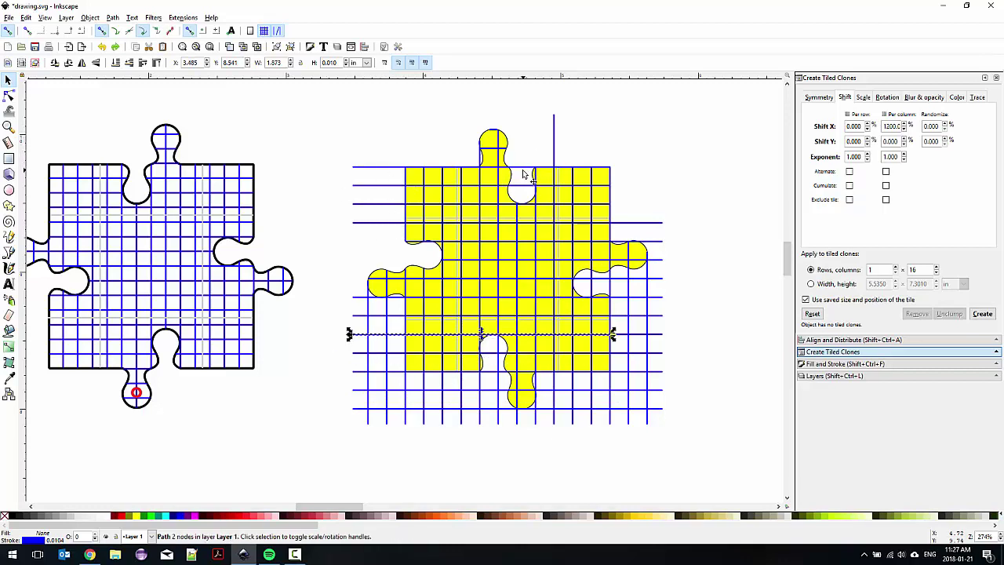
{"action": "left_click", "coordinate": [538, 128]}
{"action": "scroll", "coordinate": [525, 160], "scroll_direction": "up", "scroll_amount": 1, "text": "ctrl"}
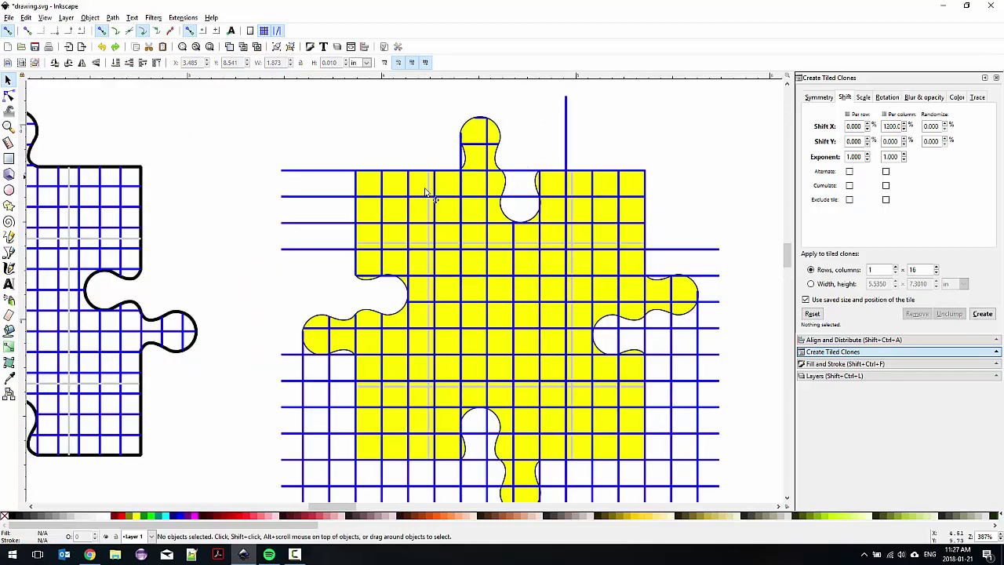
{"action": "left_click", "coordinate": [333, 250]}
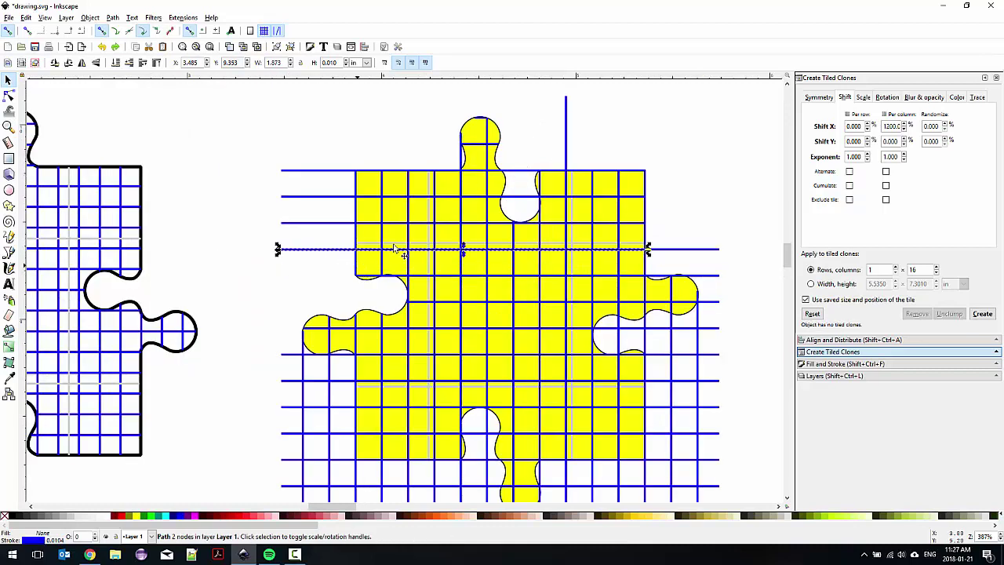
Delete the stray vertical segment above the yellow piece and the grid segments outside its right side and lower right corner.
{"action": "scroll", "coordinate": [525, 137], "scroll_direction": "up", "scroll_amount": 2}
{"action": "scroll", "coordinate": [526, 137], "scroll_direction": "down", "scroll_amount": 2, "text": "ctrl"}
{"action": "left_click", "coordinate": [525, 137]}
{"action": "mouse_move", "coordinate": [521, 135]}
{"action": "left_mouse_down", "text": "alt"}
{"action": "mouse_move", "coordinate": [542, 154]}
{"action": "mouse_move", "coordinate": [587, 160]}
{"action": "mouse_move", "coordinate": [609, 213]}
{"action": "mouse_move", "coordinate": [584, 353]}
{"action": "mouse_move", "coordinate": [541, 357]}
{"action": "mouse_move", "coordinate": [536, 345]}
{"action": "mouse_move", "coordinate": [601, 320]}
{"action": "left_mouse_up", "text": "alt"}
{"action": "key", "text": "Delete"}
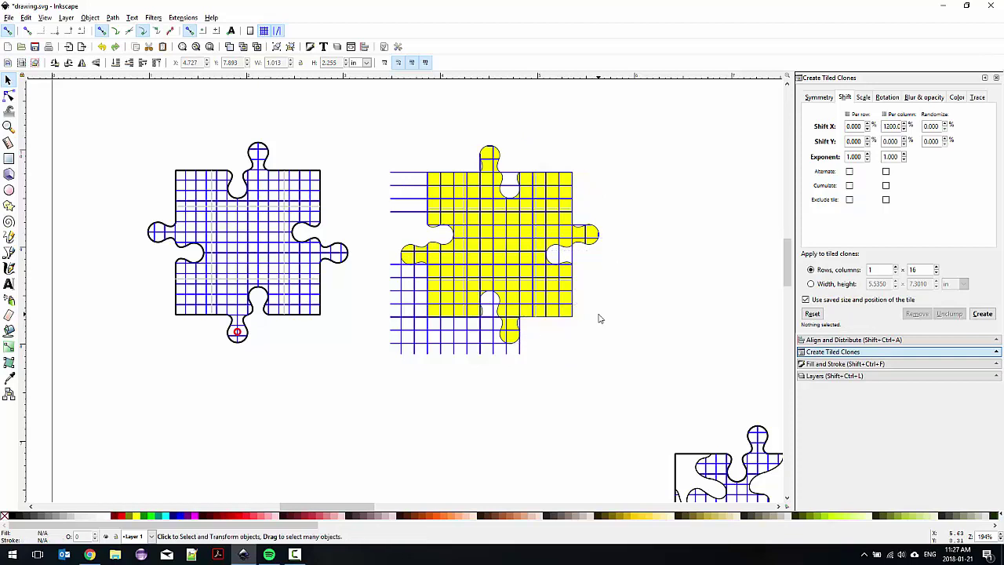
Delete the grid segments inside the yellow piece's right socket and along the upper neck of its right tab.
{"action": "scroll", "coordinate": [577, 196], "scroll_direction": "up", "scroll_amount": 1}
{"action": "left_click_drag", "start_coordinate": [578, 283], "coordinate": [545, 284], "text": "alt"}
{"action": "key", "text": "Delete"}
{"action": "scroll", "coordinate": [573, 235], "scroll_direction": "up", "scroll_amount": 1}
{"action": "left_click_drag", "start_coordinate": [562, 236], "coordinate": [573, 263], "text": "alt"}
{"action": "key", "text": "Delete"}
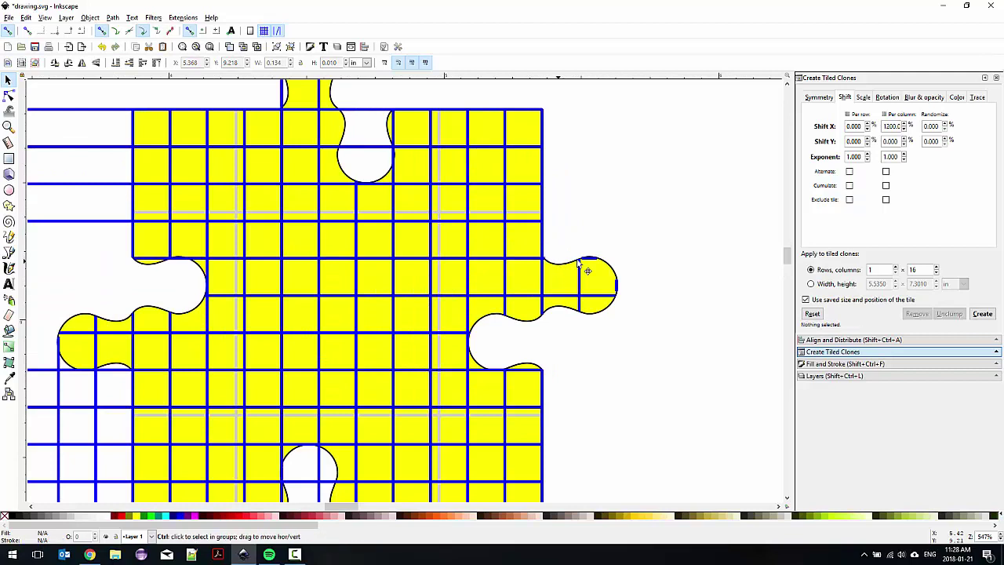
Delete the grid segments inside the yellow piece's top socket and beside the neck of its top tab.
{"action": "scroll", "coordinate": [538, 247], "scroll_direction": "up", "scroll_amount": 1}
{"action": "left_click_drag", "start_coordinate": [422, 196], "coordinate": [428, 122], "text": "alt"}
{"action": "key", "text": "Delete"}
{"action": "scroll", "coordinate": [364, 133], "scroll_direction": "up", "scroll_amount": 2}
{"action": "left_click_drag", "start_coordinate": [353, 130], "coordinate": [378, 149], "text": "alt"}
{"action": "key", "text": "Delete"}
{"action": "scroll", "coordinate": [287, 207], "scroll_direction": "down", "scroll_amount": 2}
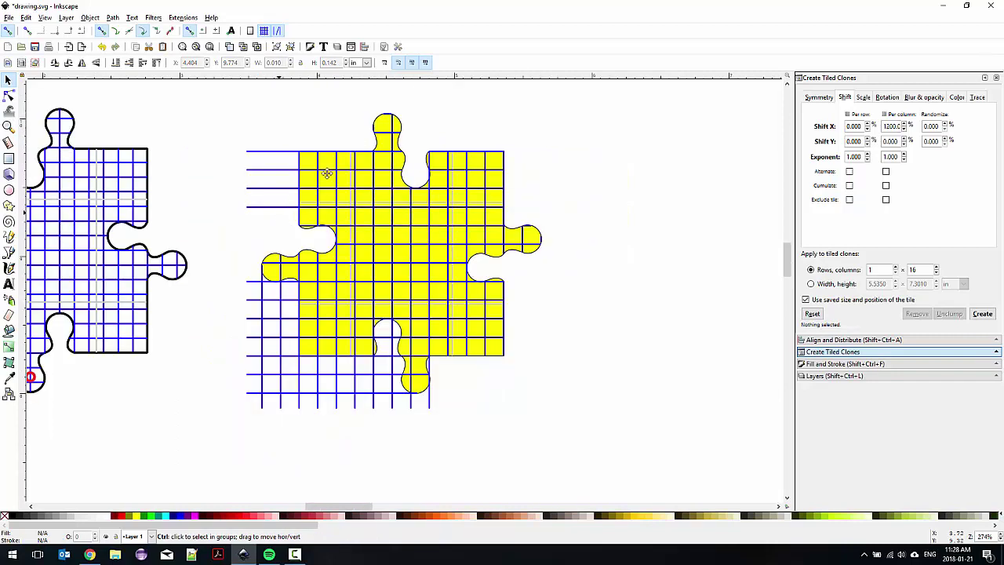
Delete the leftover segment outside the lower edge of the yellow piece's left tab.
{"action": "left_click_drag", "start_coordinate": [346, 190], "coordinate": [359, 262], "text": "alt"}
{"action": "key", "text": "Delete"}
{"action": "scroll", "coordinate": [348, 193], "scroll_direction": "up", "scroll_amount": 1}
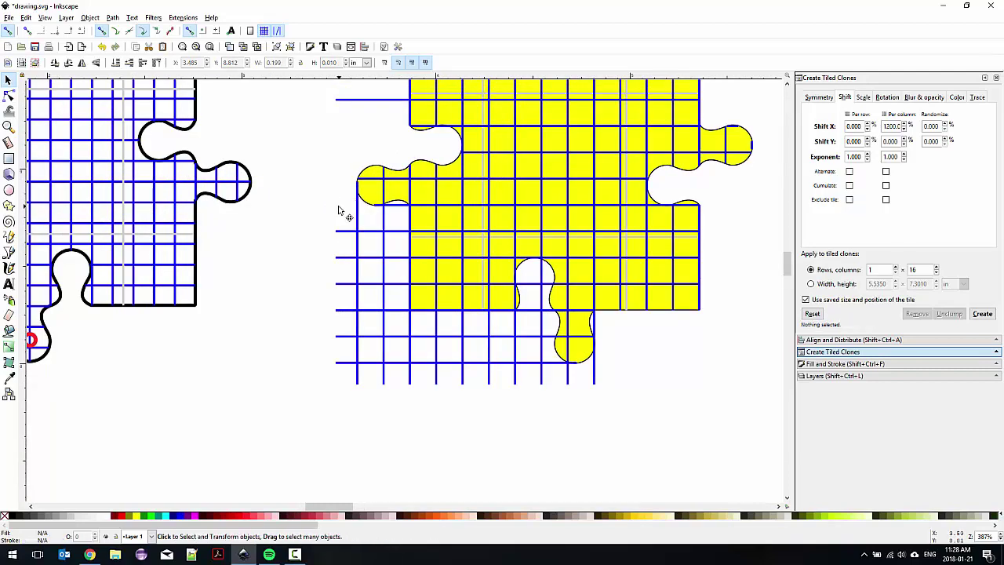
Delete the grid segments outside the yellow piece's lower left corner, along its bottom edge and inside its bottom socket.
{"action": "left_click", "coordinate": [346, 232]}
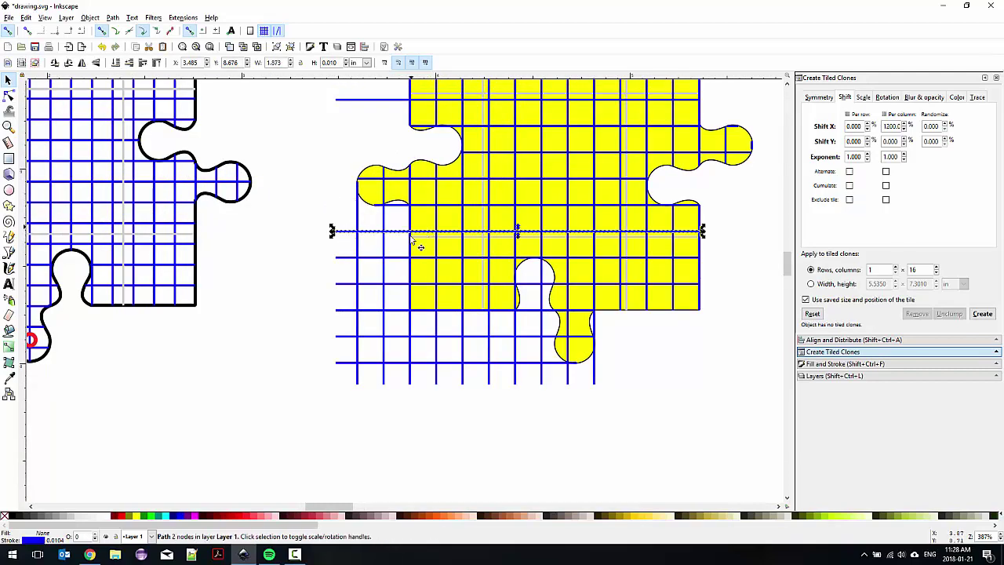
{"action": "key", "text": "Delete"}
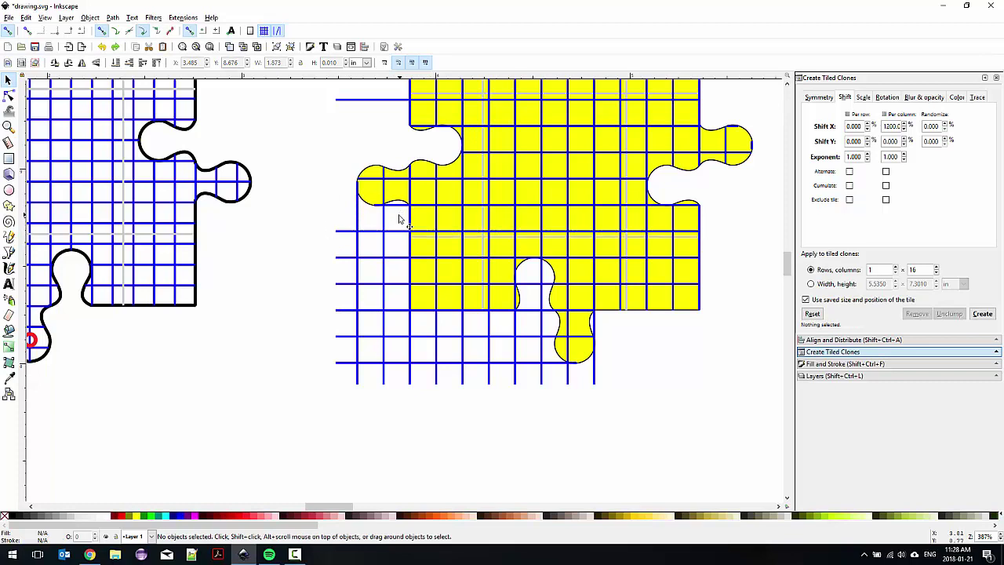
{"action": "mouse_move", "coordinate": [414, 223]}
{"action": "left_mouse_down"}
{"action": "mouse_move", "coordinate": [374, 198]}
{"action": "mouse_move", "coordinate": [345, 215]}
{"action": "mouse_move", "coordinate": [305, 262]}
{"action": "mouse_move", "coordinate": [308, 316]}
{"action": "left_mouse_up"}
{"action": "key", "text": "Escape"}
{"action": "mouse_move", "coordinate": [373, 337]}
{"action": "left_mouse_down"}
{"action": "mouse_move", "coordinate": [446, 356]}
{"action": "mouse_move", "coordinate": [495, 349]}
{"action": "mouse_move", "coordinate": [525, 373]}
{"action": "left_mouse_up"}
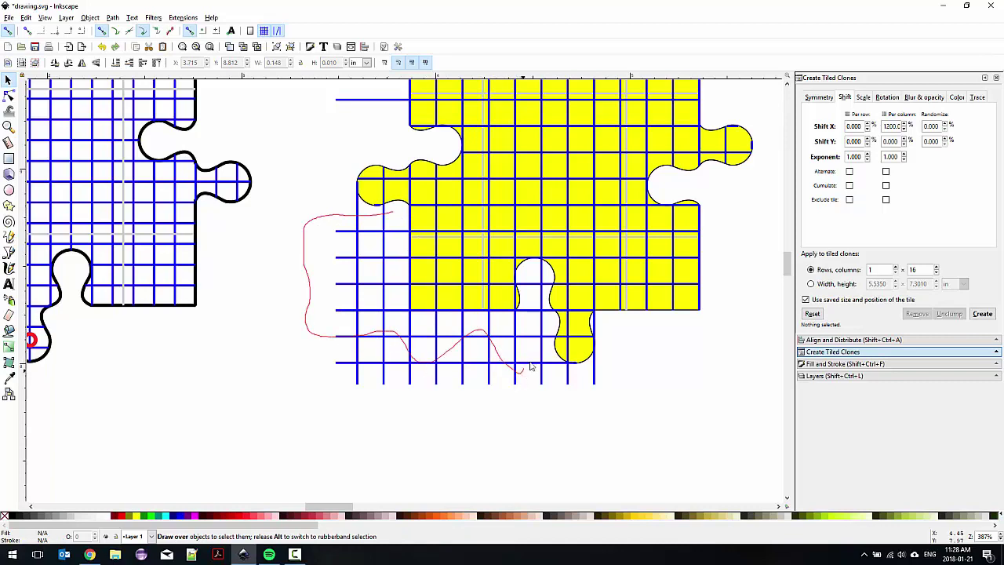
{"action": "mouse_move", "coordinate": [585, 381]}
{"action": "left_mouse_down"}
{"action": "mouse_move", "coordinate": [620, 377]}
{"action": "mouse_move", "coordinate": [609, 330]}
{"action": "mouse_move", "coordinate": [594, 324]}
{"action": "left_mouse_up"}
{"action": "key", "text": "Delete"}
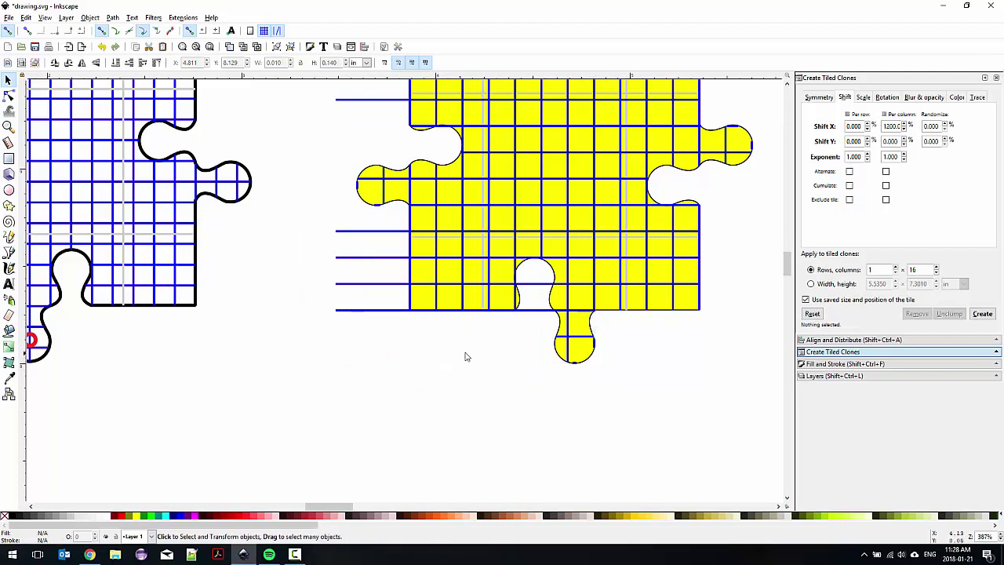
{"action": "left_click_drag", "start_coordinate": [521, 341], "coordinate": [533, 281]}
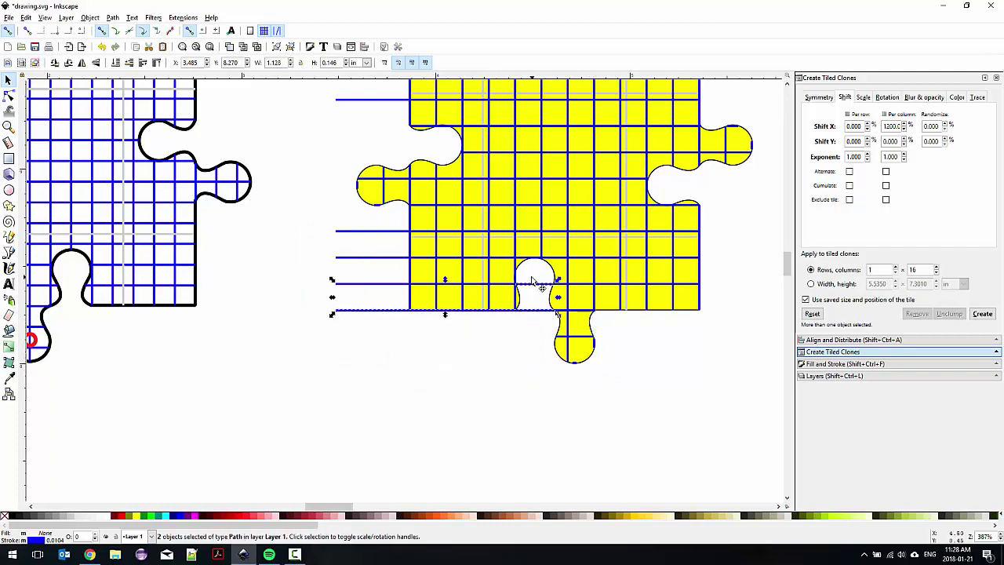
{"action": "key", "text": "Delete"}
Delete the grid lines that coincide with the yellow piece's straight top, left and right edges.
{"action": "scroll", "coordinate": [363, 238], "scroll_direction": "up", "scroll_amount": 6}
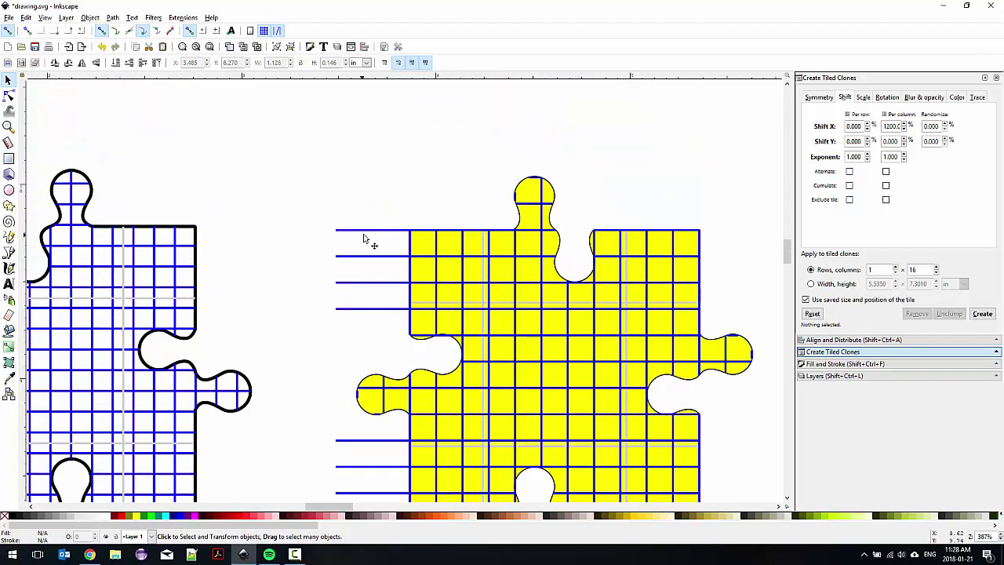
{"action": "left_click", "coordinate": [365, 231]}
{"action": "key", "text": "Delete"}
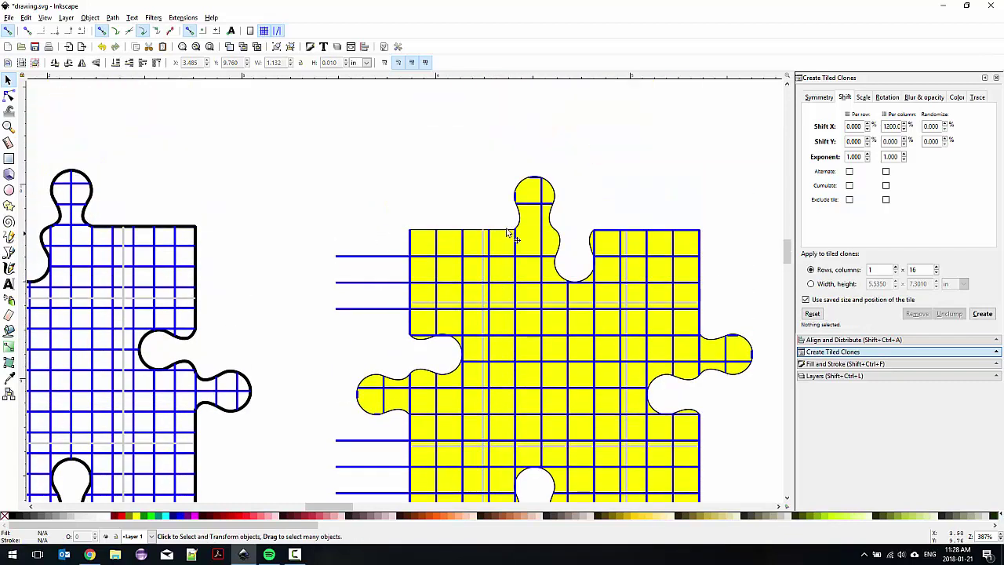
{"action": "left_click", "coordinate": [701, 246]}
{"action": "key", "text": "Delete"}
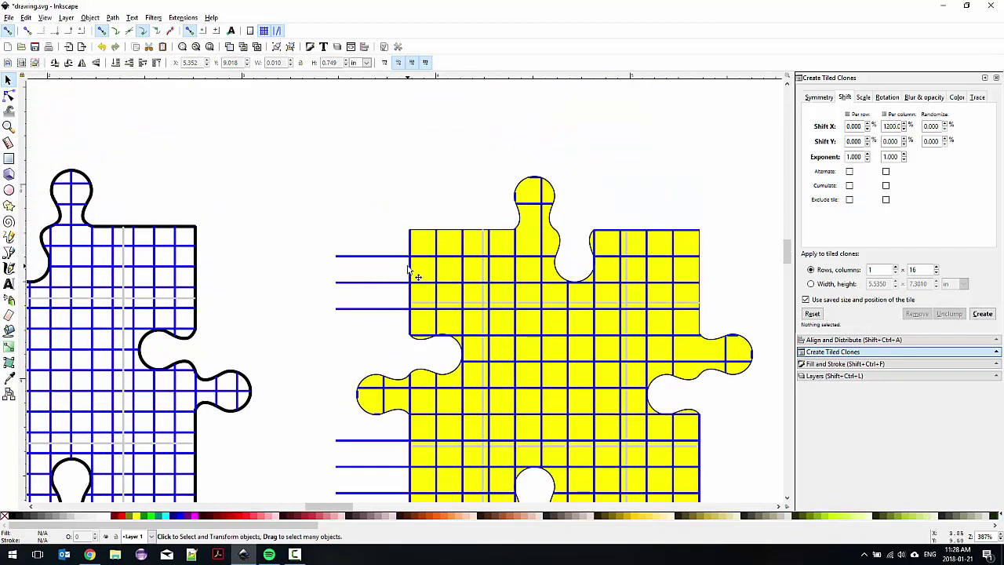
{"action": "scroll", "coordinate": [408, 271], "scroll_direction": "down", "scroll_amount": 5}
{"action": "left_click", "coordinate": [410, 272]}
{"action": "key", "text": "Delete"}
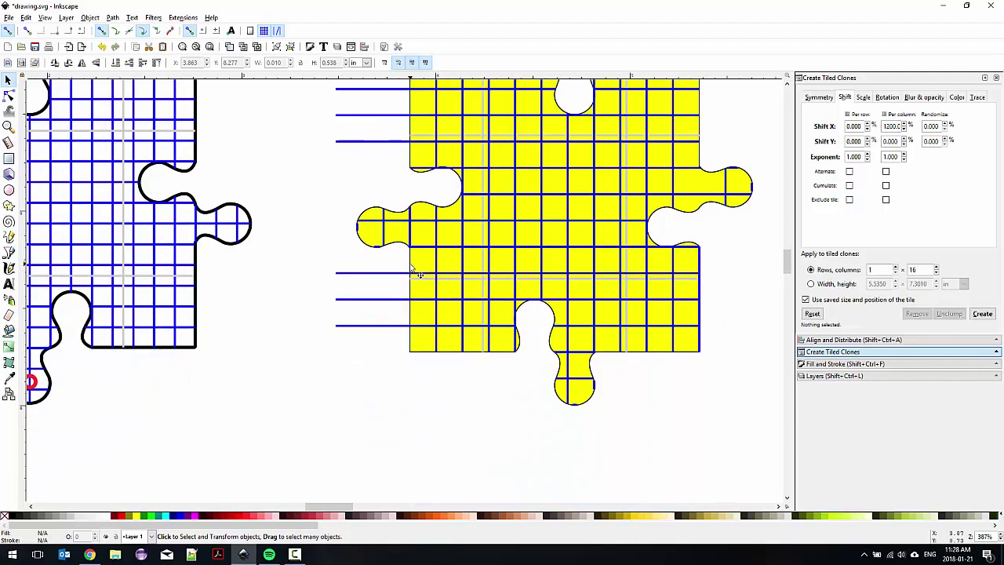
{"action": "left_click", "coordinate": [702, 270]}
{"action": "key", "text": "Delete"}
Combine the six horizontal lines that still stick out past the yellow piece's left edge into one path.
{"action": "scroll", "coordinate": [513, 254], "scroll_direction": "down", "scroll_amount": 2, "text": "ctrl"}
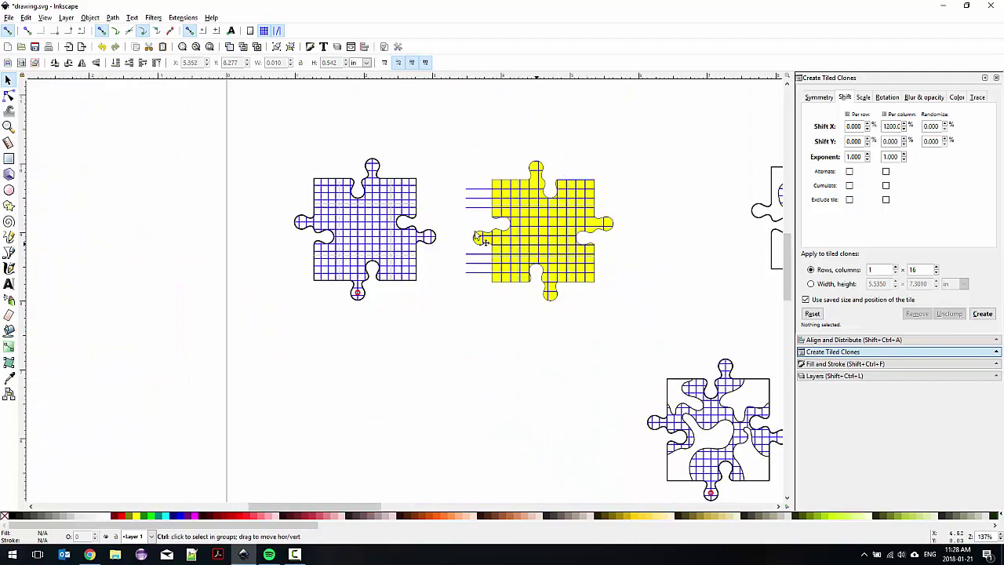
{"action": "scroll", "coordinate": [461, 202], "scroll_direction": "up", "scroll_amount": 1, "text": "ctrl"}
{"action": "left_click", "coordinate": [500, 180]}
{"action": "left_click", "coordinate": [499, 199], "text": "shift"}
{"action": "left_click", "coordinate": [499, 217], "text": "shift"}
{"action": "left_click", "coordinate": [491, 313], "text": "shift"}
{"action": "left_click", "coordinate": [491, 328], "text": "shift"}
{"action": "left_click", "coordinate": [492, 346], "text": "shift"}
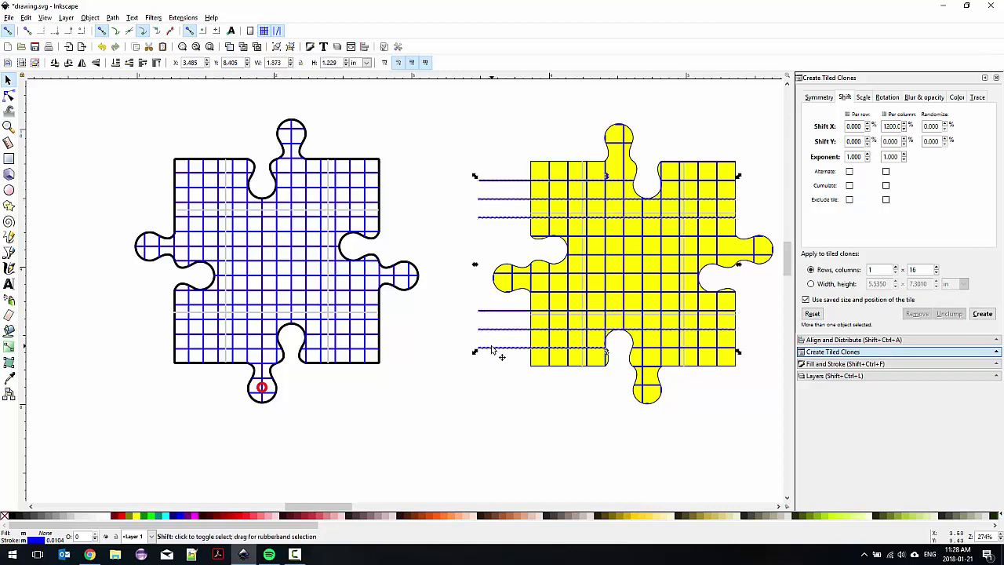
{"action": "key", "text": "ctrl+k"}
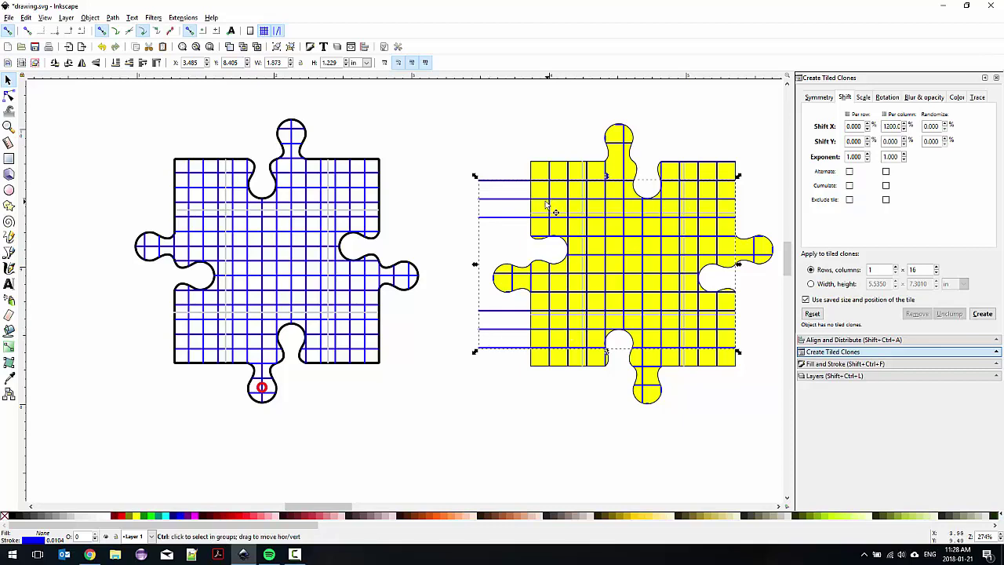
Raise the yellow puzzle piece to the top, above the grid lines.
{"action": "scroll", "coordinate": [547, 200], "scroll_direction": "up", "scroll_amount": 2, "text": "ctrl"}
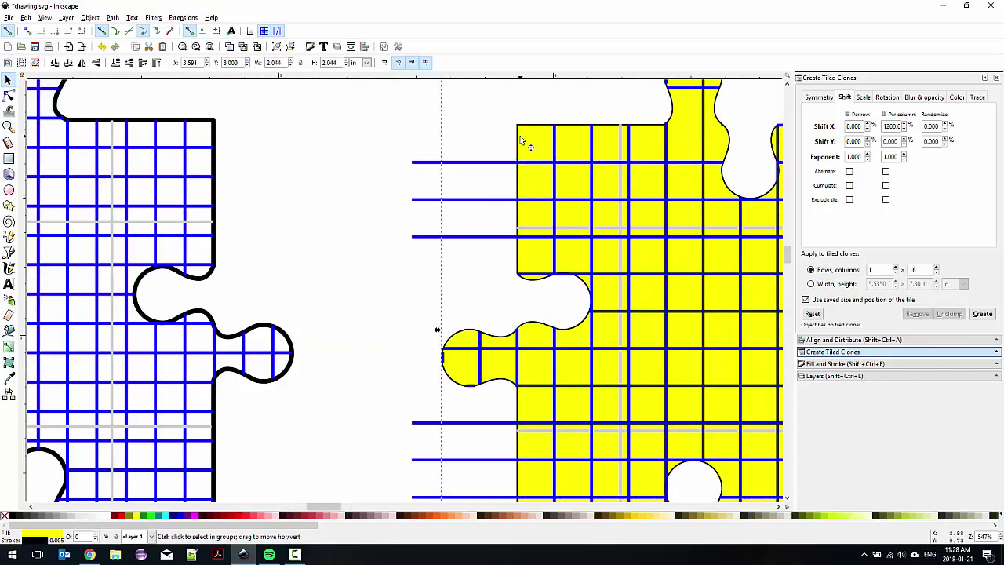
{"action": "key", "text": "End"}
{"action": "left_click", "coordinate": [493, 131]}
{"action": "scroll", "coordinate": [502, 138], "scroll_direction": "down", "scroll_amount": 2, "text": "ctrl"}
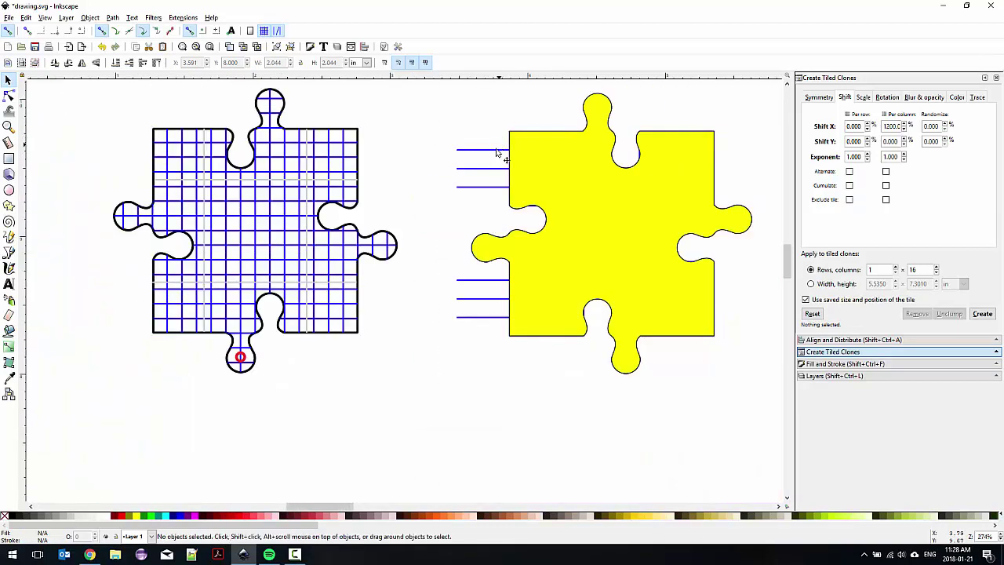
Cut the combined horizontal lines along the yellow piece's outline with Cut Path.
{"action": "left_click", "coordinate": [500, 149]}
{"action": "left_click", "coordinate": [523, 142], "text": "shift"}
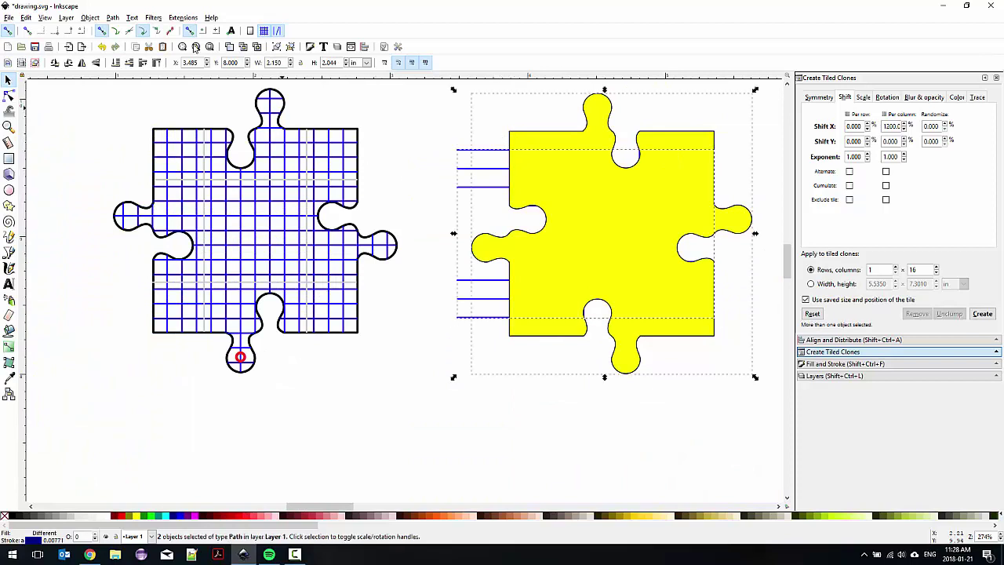
{"action": "left_click", "coordinate": [114, 17]}
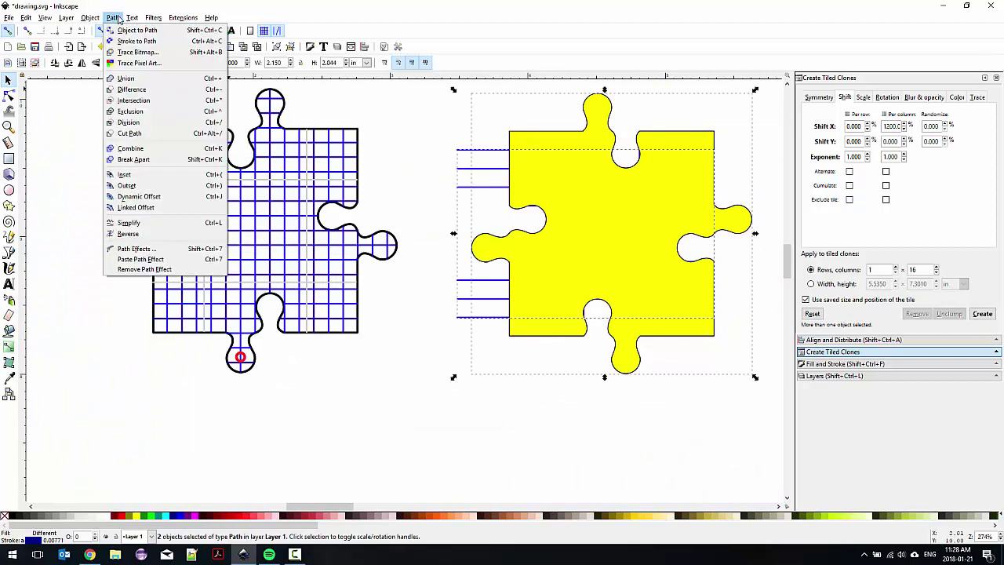
{"action": "left_click", "coordinate": [154, 135]}
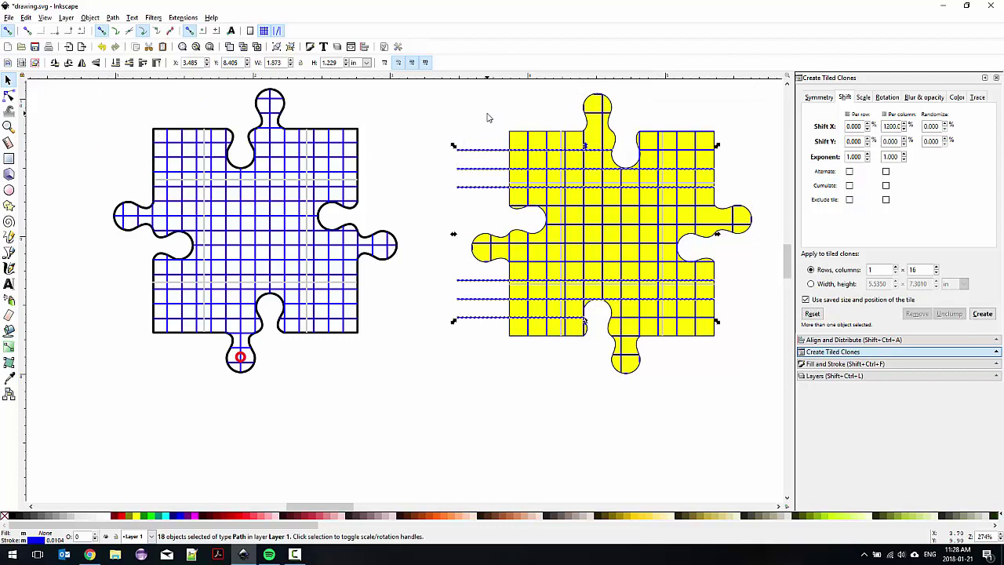
Delete the six cut line ends protruding from the yellow piece's left edge.
{"action": "left_click", "coordinate": [485, 150]}
{"action": "key", "text": "Delete"}
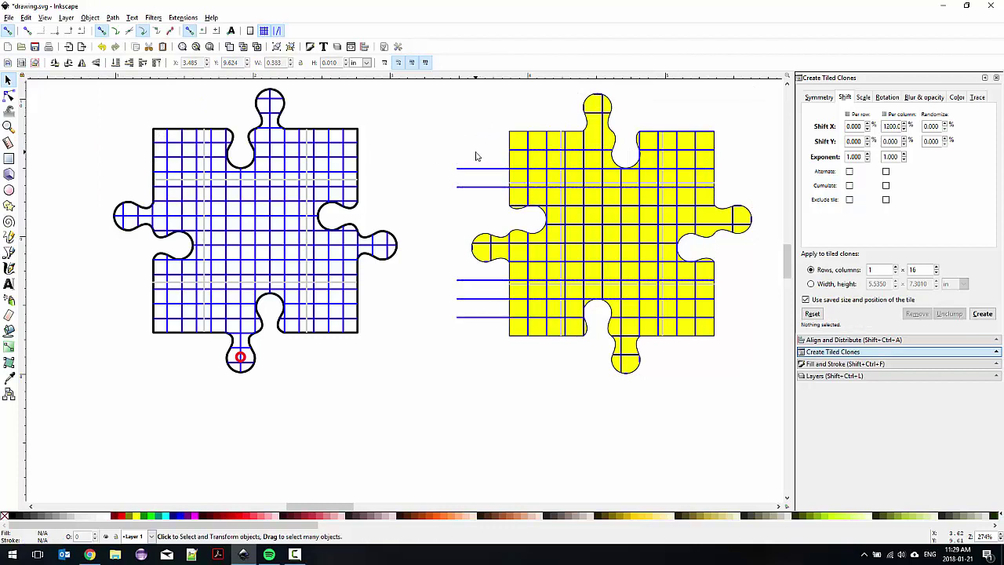
{"action": "mouse_move", "coordinate": [475, 130]}
{"action": "left_mouse_down"}
{"action": "mouse_move", "coordinate": [453, 253]}
{"action": "mouse_move", "coordinate": [466, 320]}
{"action": "mouse_move", "coordinate": [468, 277]}
{"action": "left_mouse_up"}
{"action": "key", "text": "Delete"}
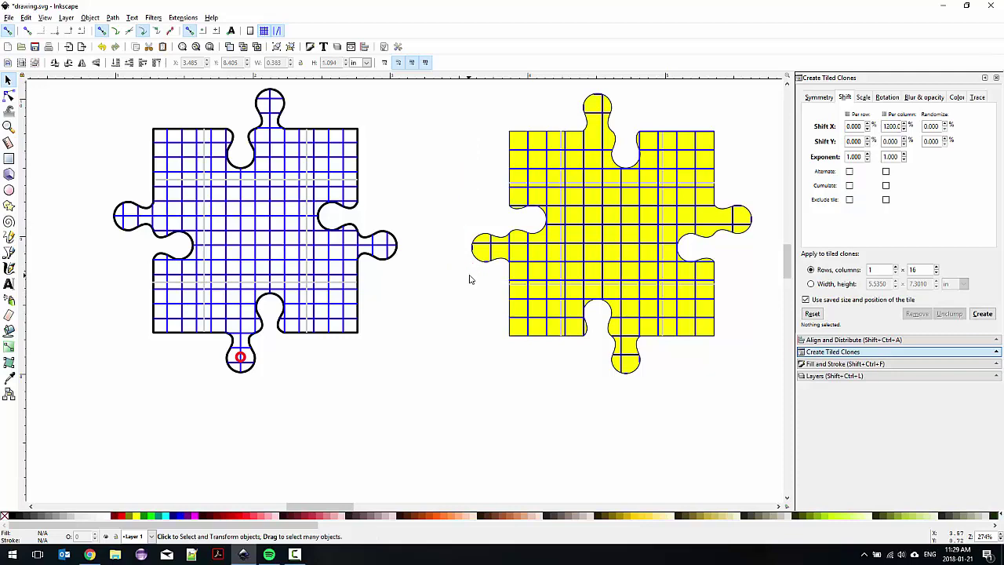
Remove the yellow fill from the puzzle piece, leaving its outline, and deselect it.
{"action": "scroll", "coordinate": [460, 171], "scroll_direction": "down", "scroll_amount": 2}
{"action": "scroll", "coordinate": [459, 172], "scroll_direction": "right", "scroll_amount": 2}
{"action": "scroll", "coordinate": [526, 205], "scroll_direction": "up", "scroll_amount": 2}
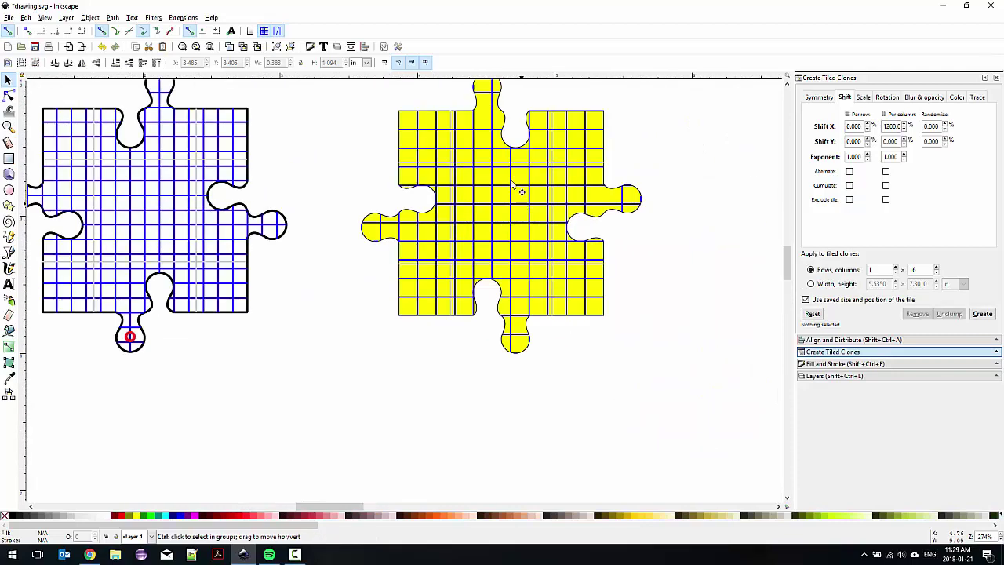
{"action": "left_click", "coordinate": [485, 127]}
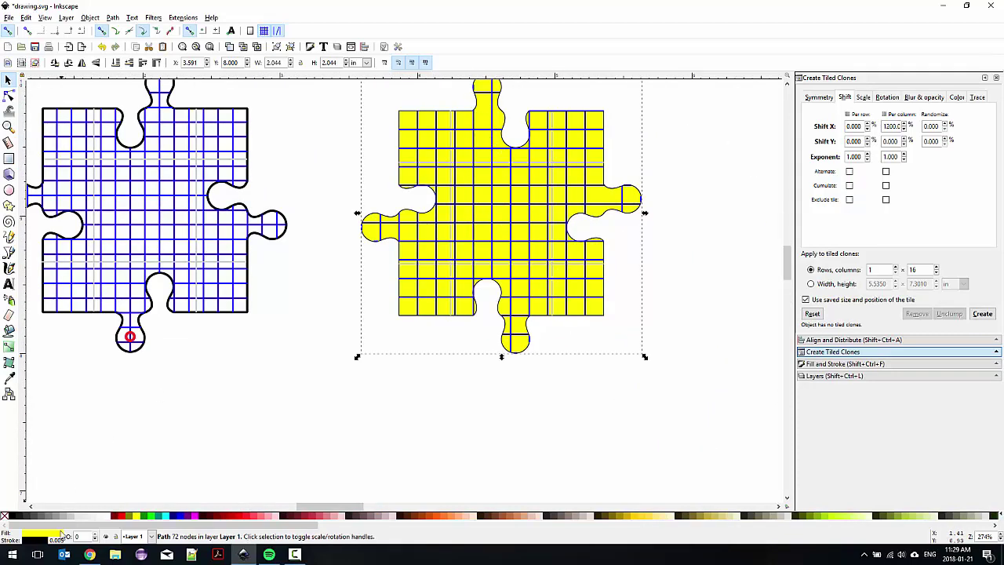
{"action": "left_click", "coordinate": [5, 516]}
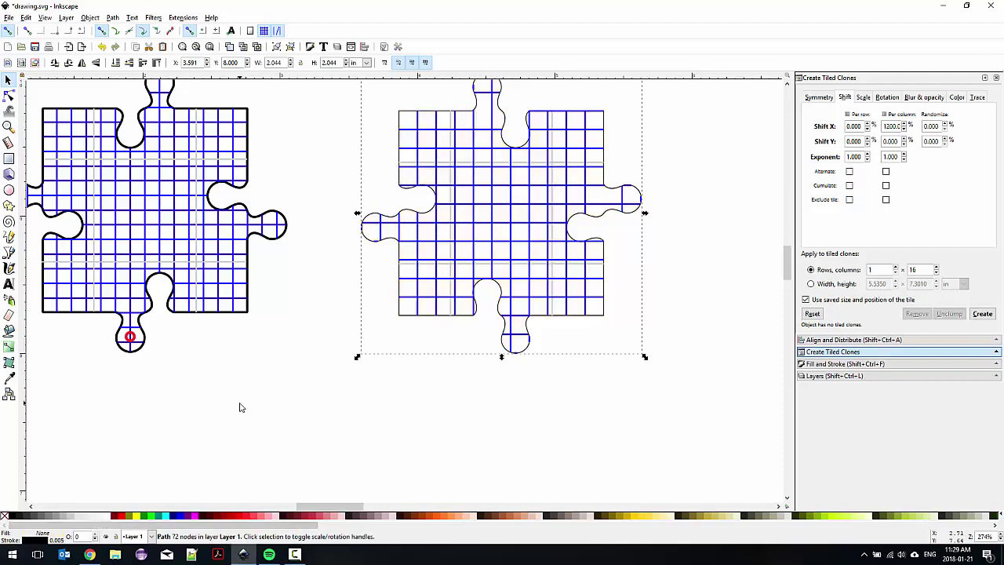
{"action": "scroll", "coordinate": [314, 365], "scroll_direction": "down", "scroll_amount": 2}
{"action": "scroll", "coordinate": [316, 341], "scroll_direction": "up", "scroll_amount": 2}
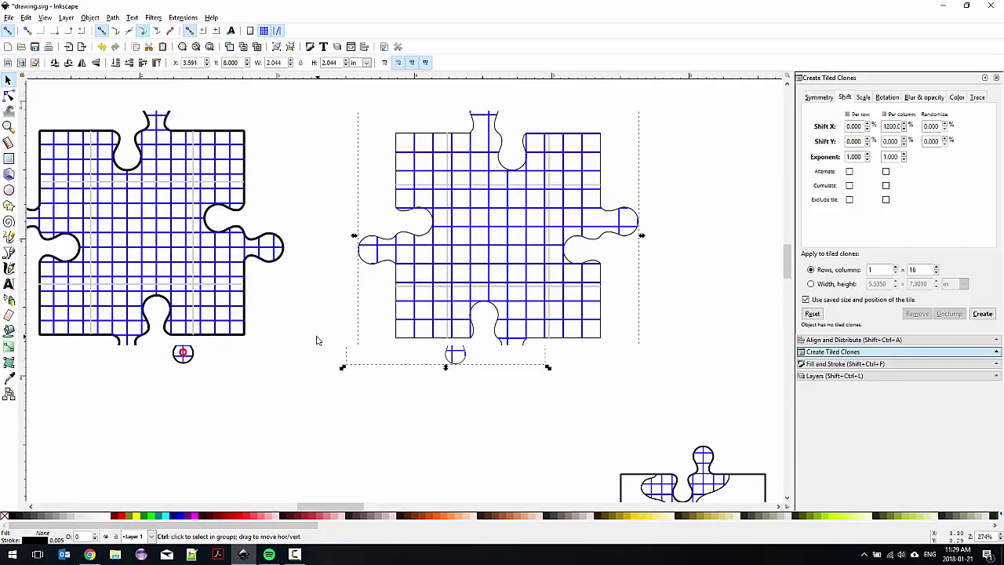
{"action": "scroll", "coordinate": [306, 204], "scroll_direction": "left", "scroll_amount": 3}
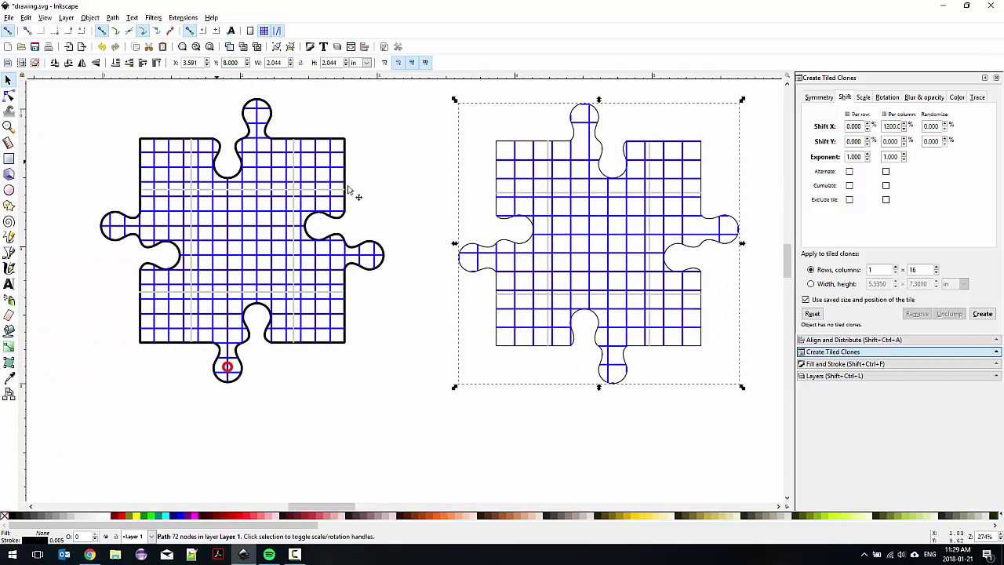
{"action": "key", "text": "Escape"}
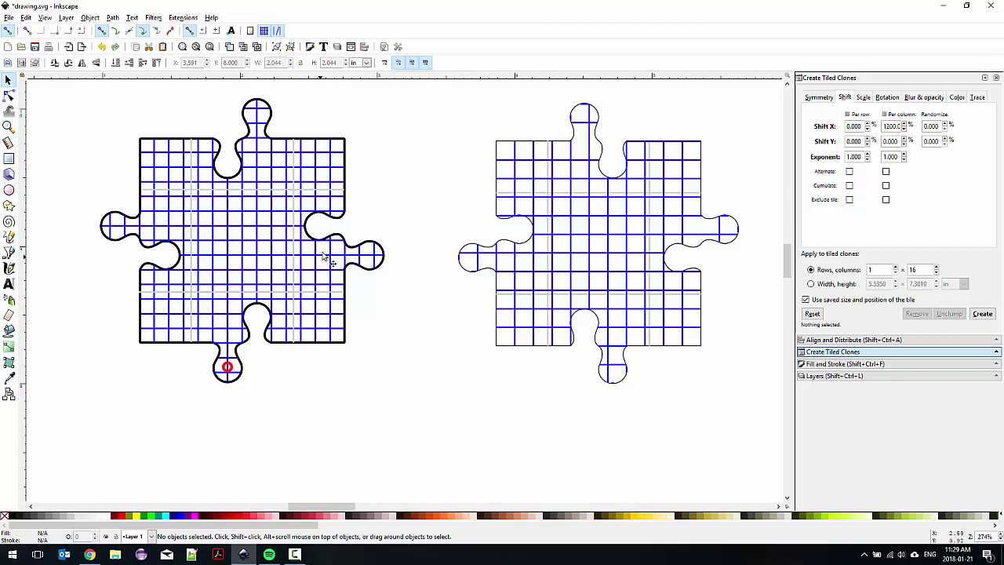
{"action": "scroll", "coordinate": [404, 197], "scroll_direction": "down", "scroll_amount": 2}
{"action": "scroll", "coordinate": [453, 157], "scroll_direction": "up", "scroll_amount": 1}
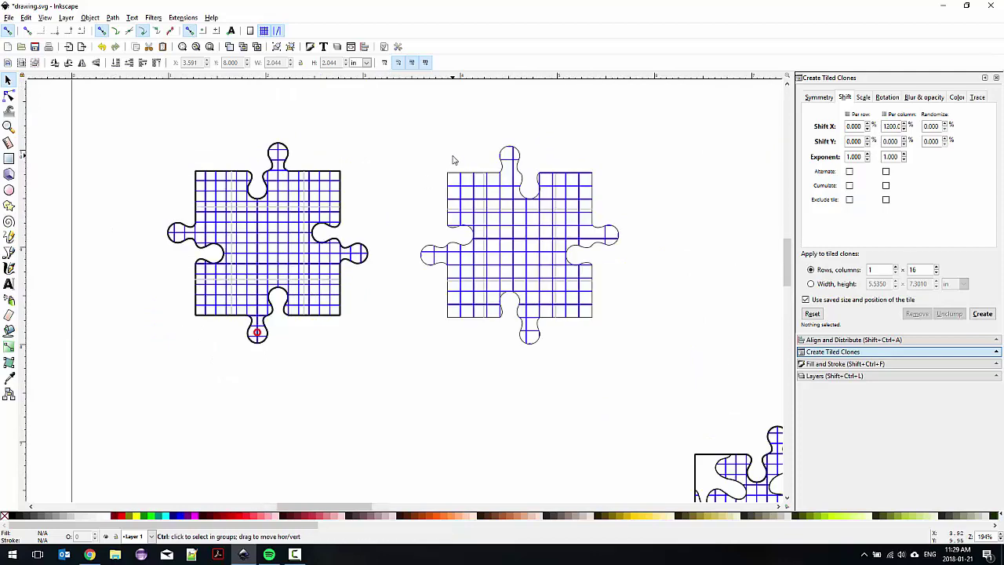
Select all the lines and the outline of the newly trimmed puzzle piece and group them.
{"action": "scroll", "coordinate": [419, 142], "scroll_direction": "down", "scroll_amount": 2}
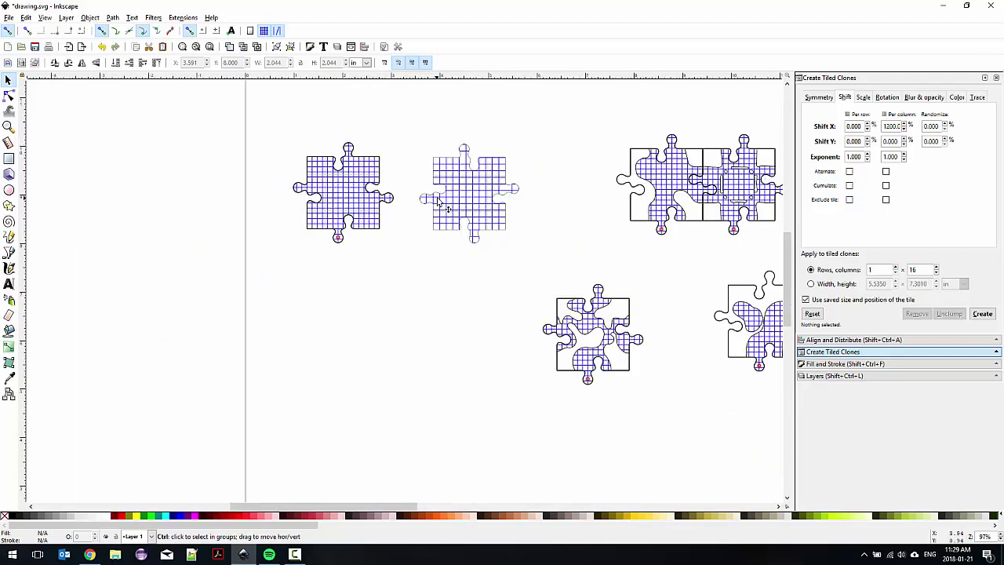
{"action": "scroll", "coordinate": [438, 202], "scroll_direction": "up", "scroll_amount": 2}
{"action": "scroll", "coordinate": [401, 180], "scroll_direction": "up", "scroll_amount": 2}
{"action": "left_click_drag", "start_coordinate": [381, 160], "coordinate": [622, 402]}
{"action": "scroll", "coordinate": [251, 196], "scroll_direction": "up", "scroll_amount": 2}
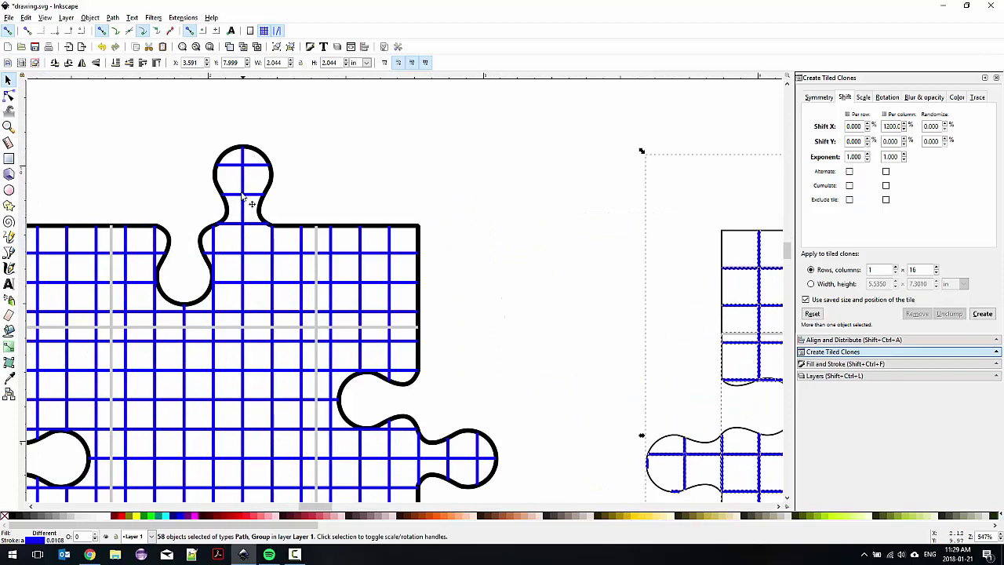
{"action": "scroll", "coordinate": [285, 210], "scroll_direction": "down", "scroll_amount": 3}
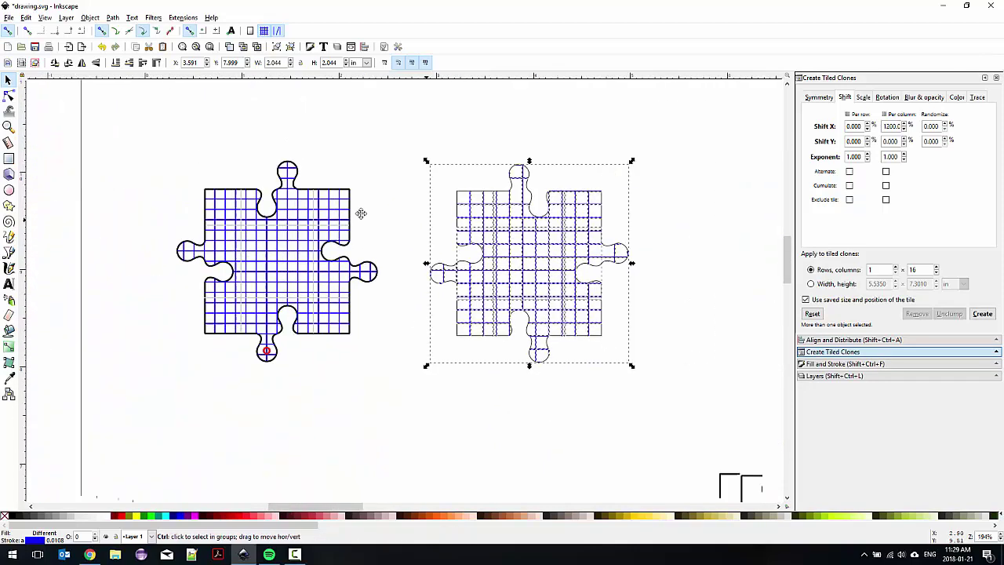
{"action": "key", "text": "ctrl"}
{"action": "key", "text": "ctrl+g"}
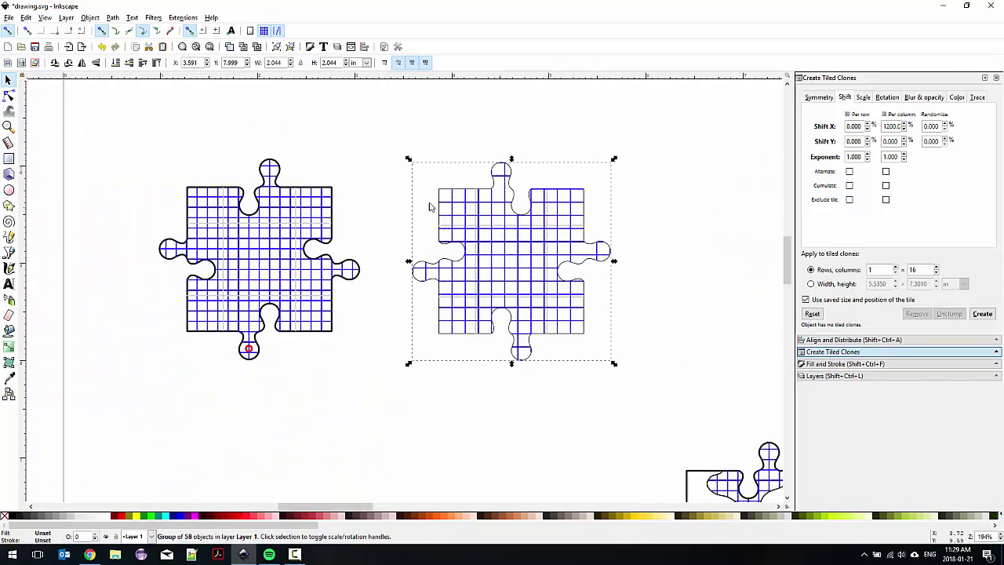
Move the grouped puzzle piece, duplicate it, and interlock the copy with the original's right-hand edge.
{"action": "left_click_drag", "start_coordinate": [441, 193], "coordinate": [436, 149]}
{"action": "key", "text": "ctrl+d"}
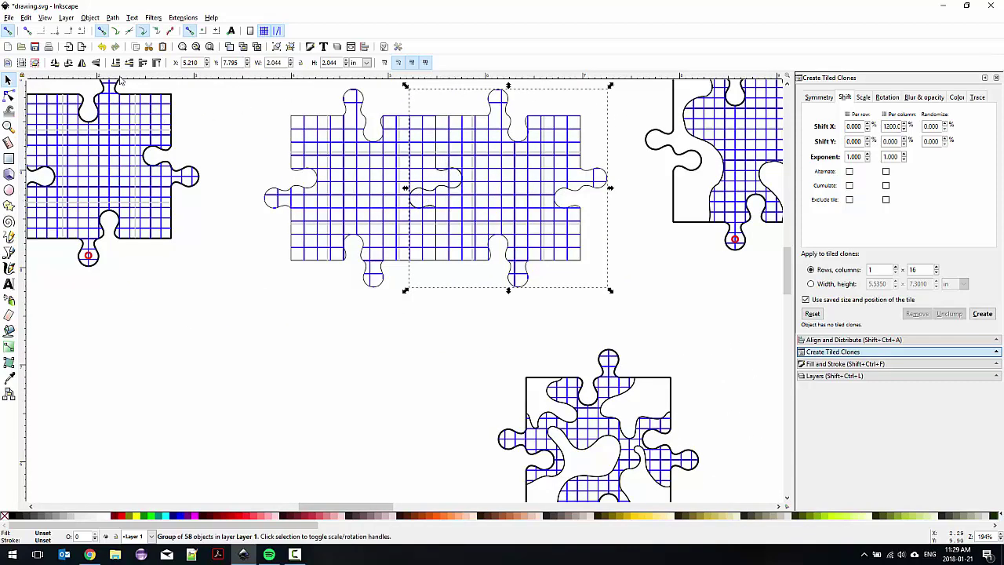
Rotate the duplicate repeatedly by 90° counter-clockwise and examine how its edges and grid lines meet the original piece.
{"action": "left_click", "coordinate": [56, 63]}
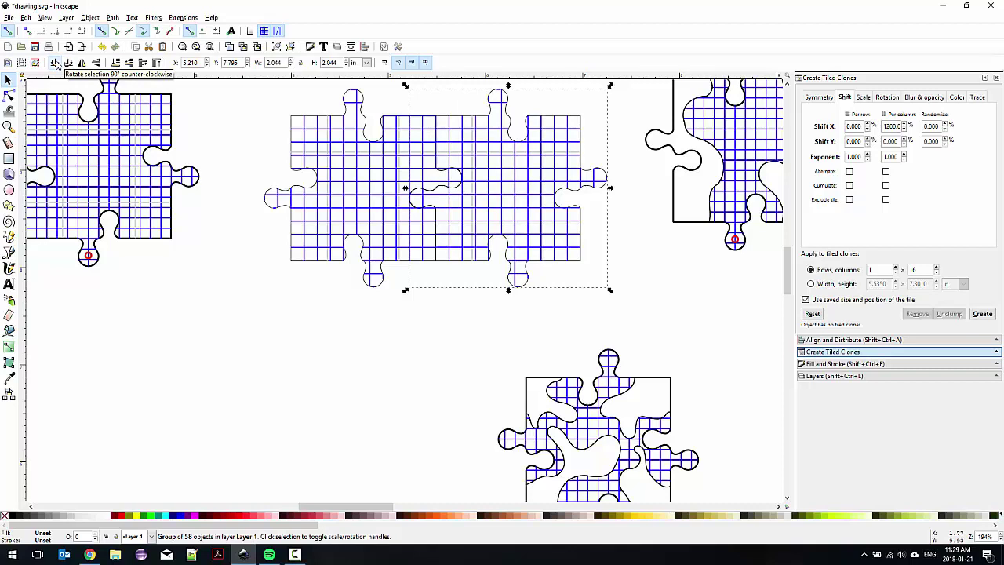
{"action": "left_click", "coordinate": [57, 63]}
{"action": "left_click", "coordinate": [57, 62]}
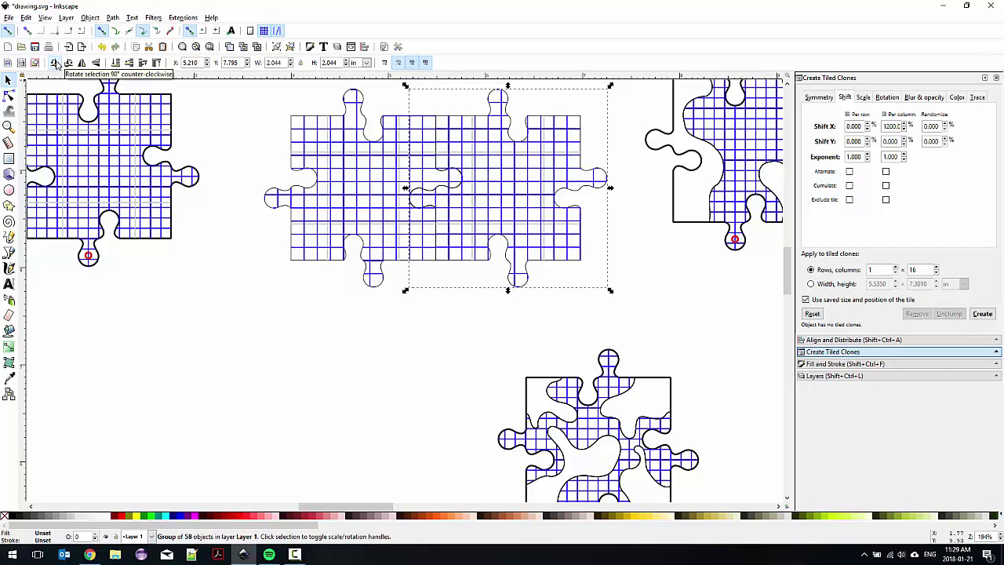
{"action": "left_click", "coordinate": [57, 63]}
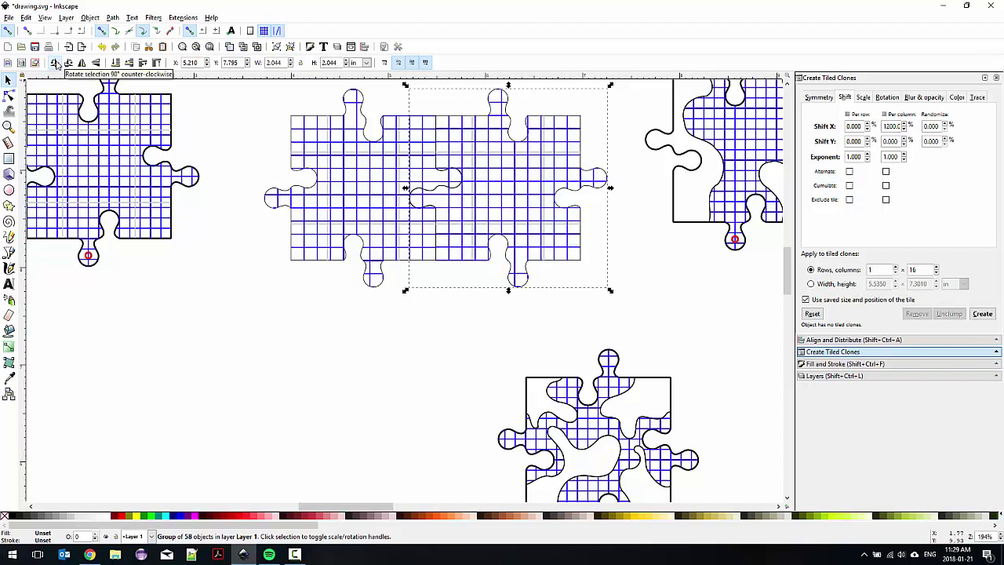
{"action": "left_click", "coordinate": [57, 63]}
{"action": "left_click", "coordinate": [57, 63]}
{"action": "left_click", "coordinate": [57, 62]}
{"action": "left_click", "coordinate": [56, 63]}
{"action": "left_click", "coordinate": [56, 63]}
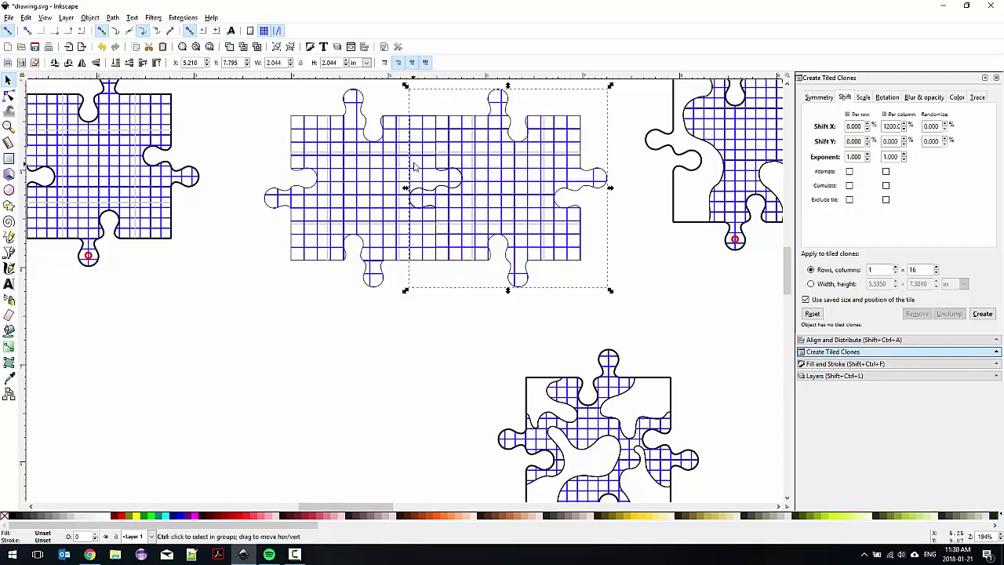
{"action": "scroll", "coordinate": [439, 163], "scroll_direction": "up", "scroll_amount": 2}
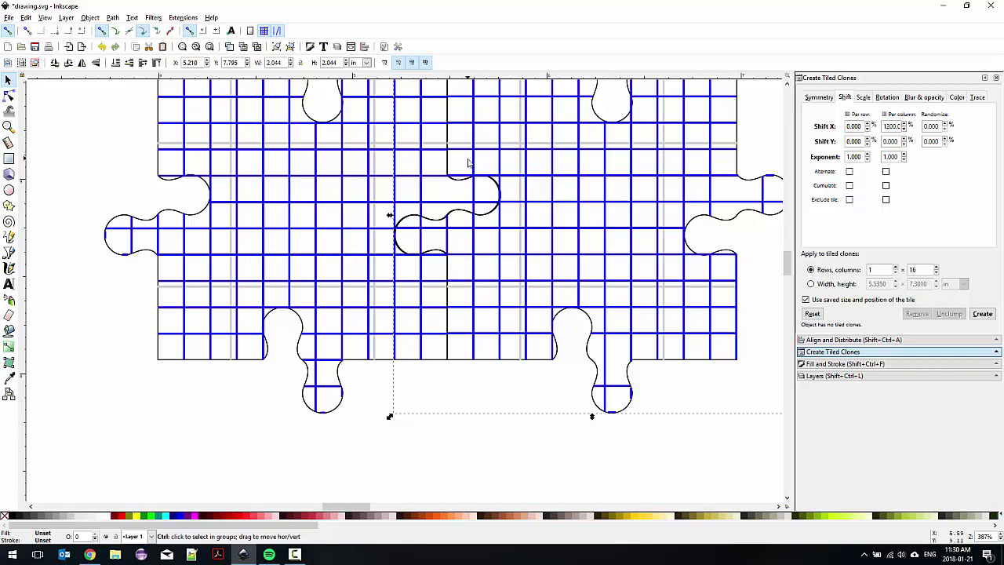
{"action": "scroll", "coordinate": [468, 158], "scroll_direction": "down", "scroll_amount": 1}
{"action": "scroll", "coordinate": [232, 139], "scroll_direction": "up", "scroll_amount": 1}
{"action": "scroll", "coordinate": [231, 139], "scroll_direction": "right", "scroll_amount": 2}
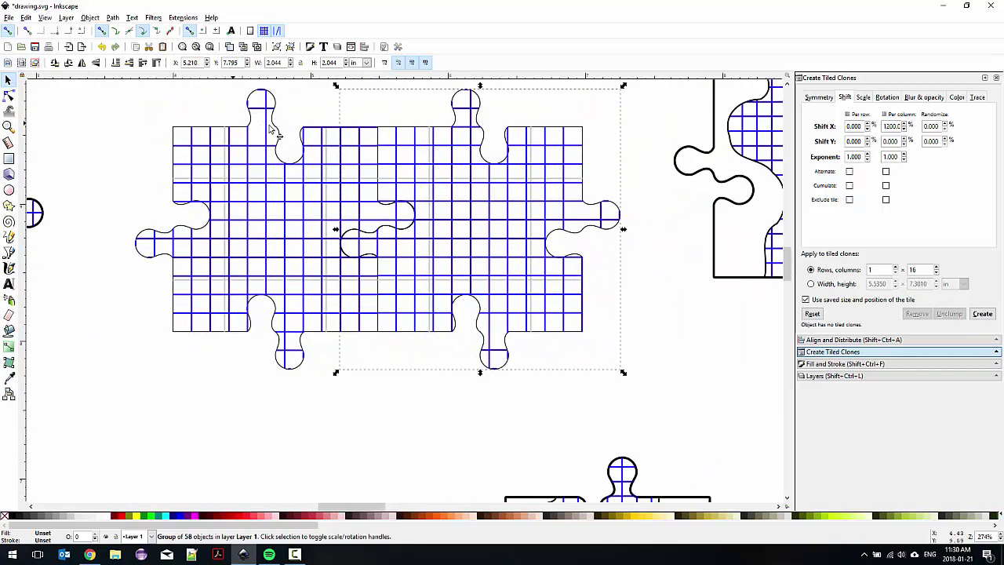
{"action": "scroll", "coordinate": [253, 128], "scroll_direction": "up", "scroll_amount": 4}
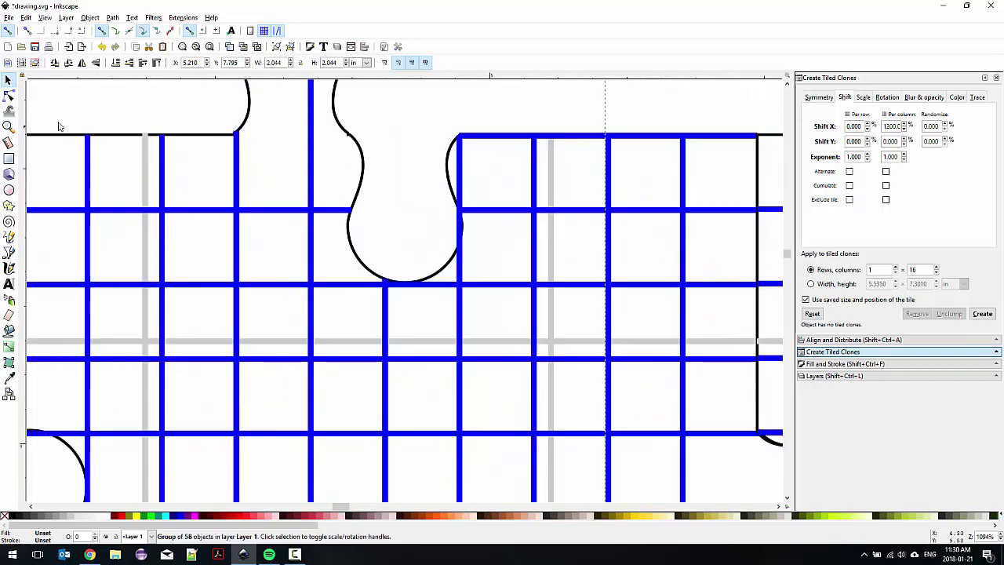
{"action": "scroll", "coordinate": [211, 177], "scroll_direction": "down", "scroll_amount": 4}
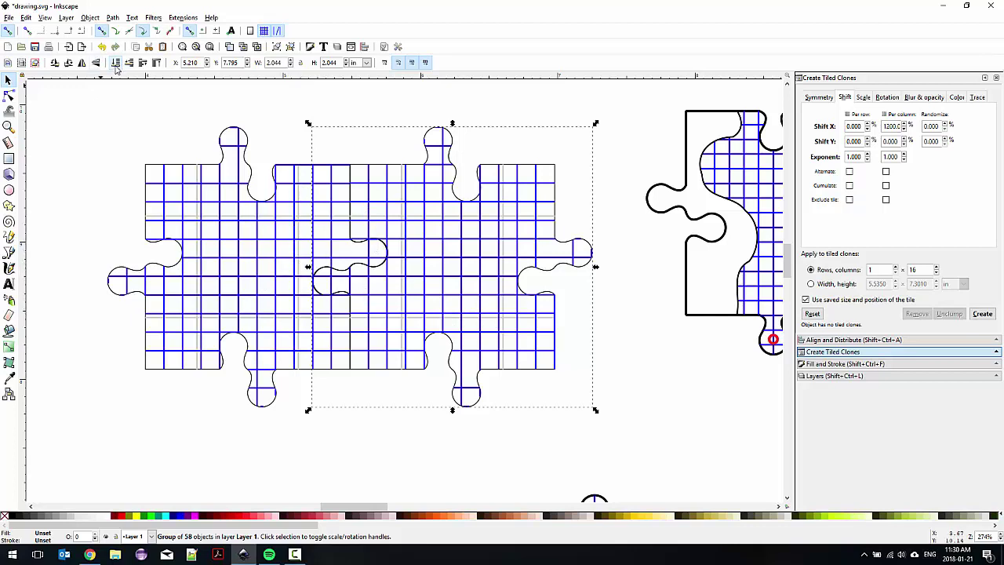
Turn the duplicate through further 90° counter-clockwise rotations and remove it from beside the original piece.
{"action": "left_click", "coordinate": [55, 63]}
{"action": "left_click", "coordinate": [55, 64]}
{"action": "left_click", "coordinate": [55, 64]}
{"action": "left_click", "coordinate": [55, 63]}
{"action": "left_click", "coordinate": [54, 63]}
{"action": "left_click", "coordinate": [54, 63]}
{"action": "left_click", "coordinate": [55, 64]}
{"action": "left_click", "coordinate": [55, 63]}
{"action": "left_click", "coordinate": [55, 63]}
{"action": "left_click", "coordinate": [54, 63]}
{"action": "left_click", "coordinate": [290, 147]}
{"action": "scroll", "coordinate": [267, 138], "scroll_direction": "down", "scroll_amount": 3}
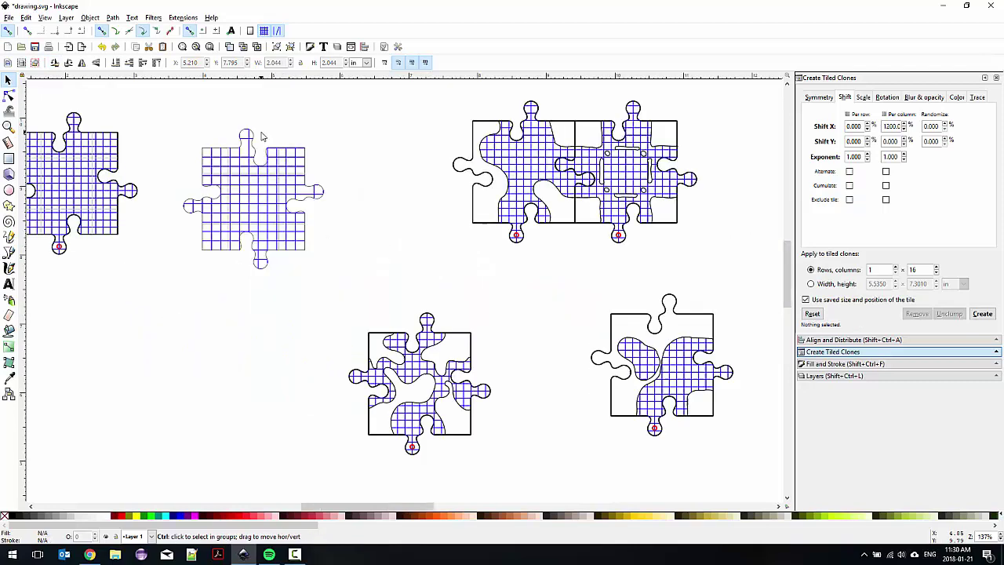
{"action": "key", "text": "ctrl"}
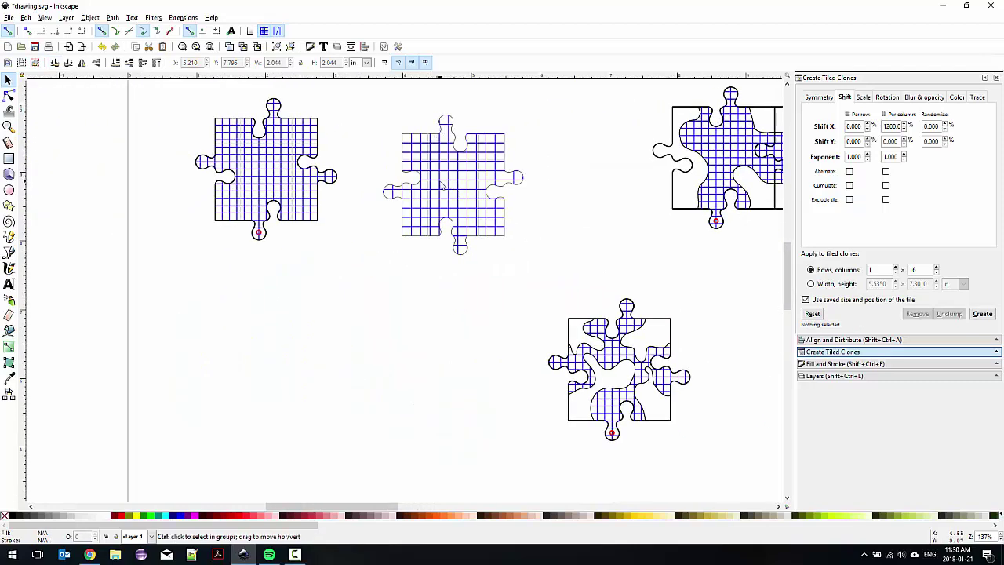
{"action": "left_click", "coordinate": [294, 555]}
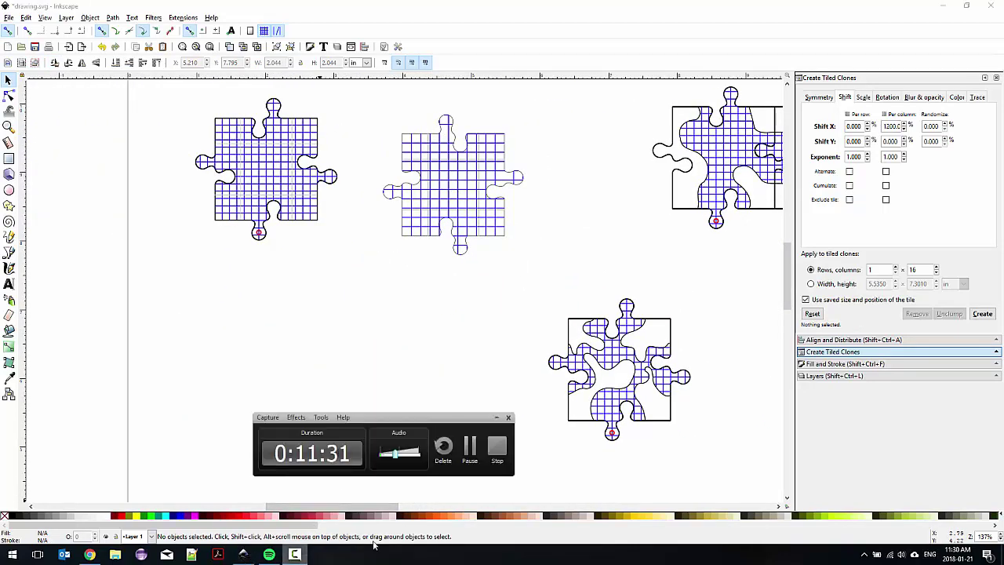
{"action": "left_click", "coordinate": [469, 449]}
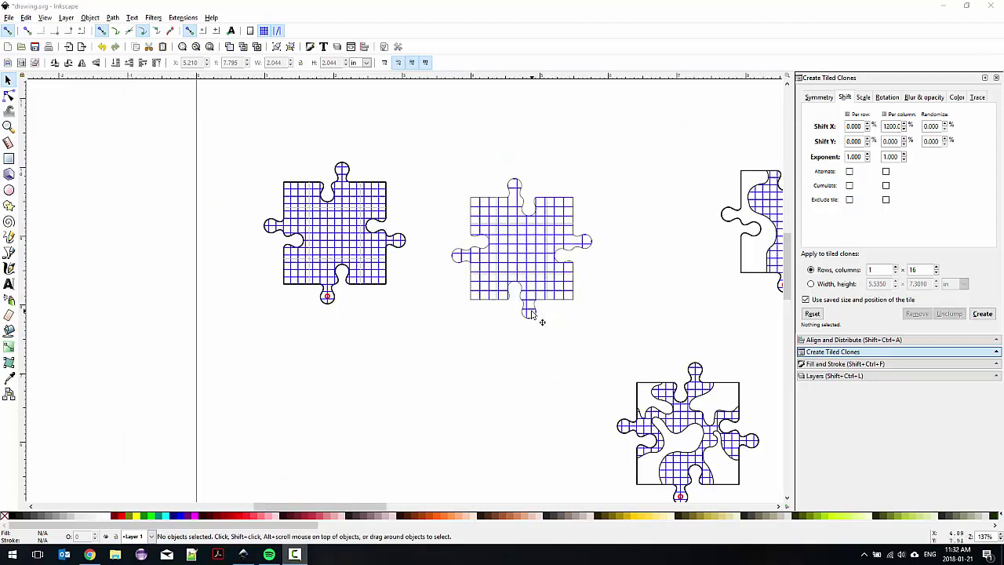
{"action": "scroll", "coordinate": [327, 299], "scroll_direction": "up", "scroll_amount": 2}
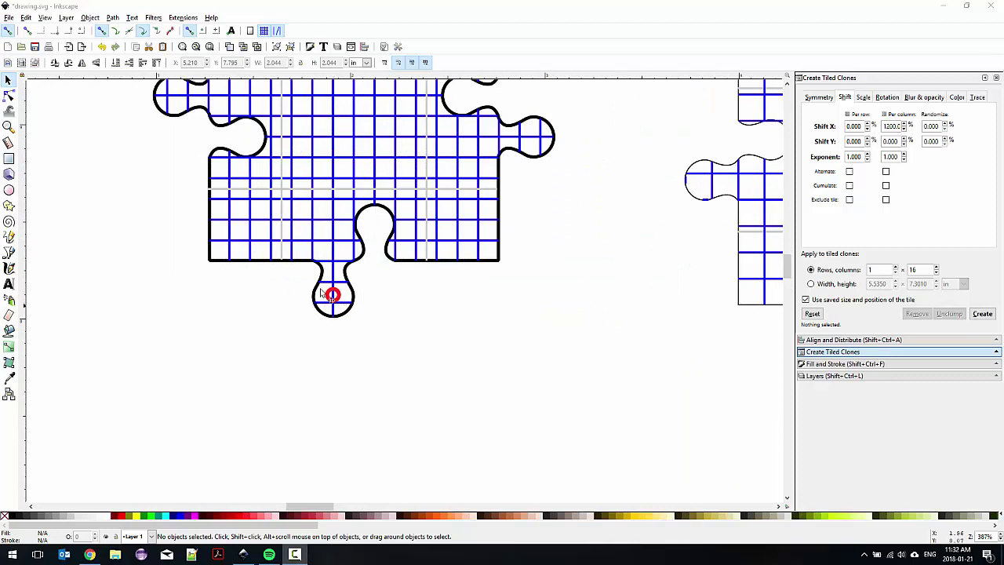
{"action": "scroll", "coordinate": [332, 291], "scroll_direction": "down", "scroll_amount": 2}
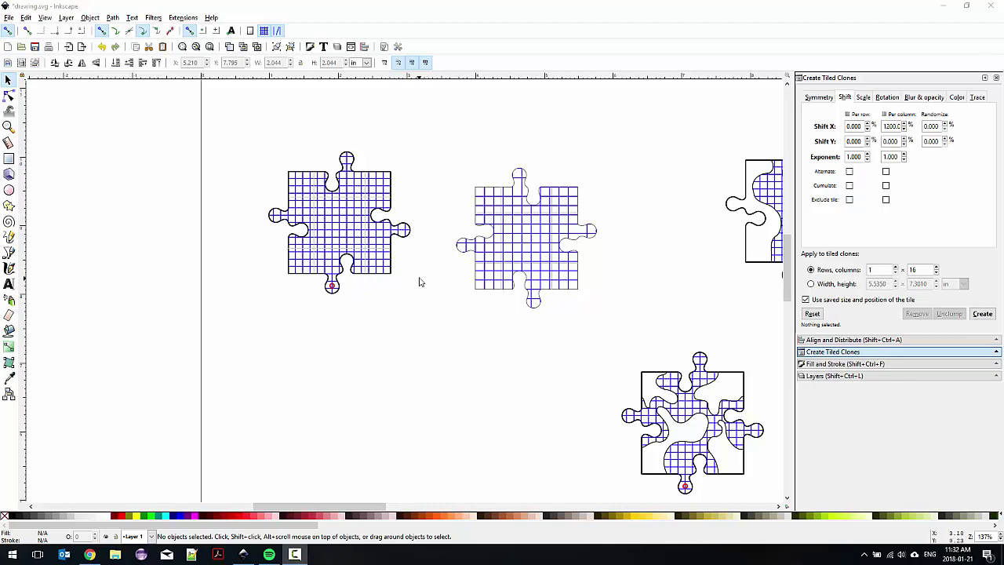
{"action": "scroll", "coordinate": [343, 267], "scroll_direction": "up", "scroll_amount": 2}
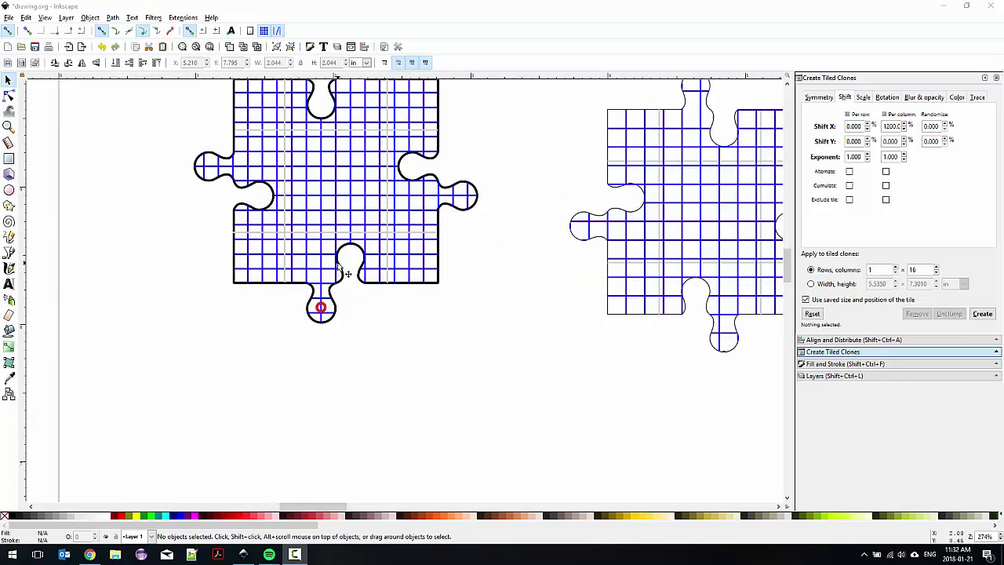
{"action": "scroll", "coordinate": [367, 249], "scroll_direction": "down", "scroll_amount": 2}
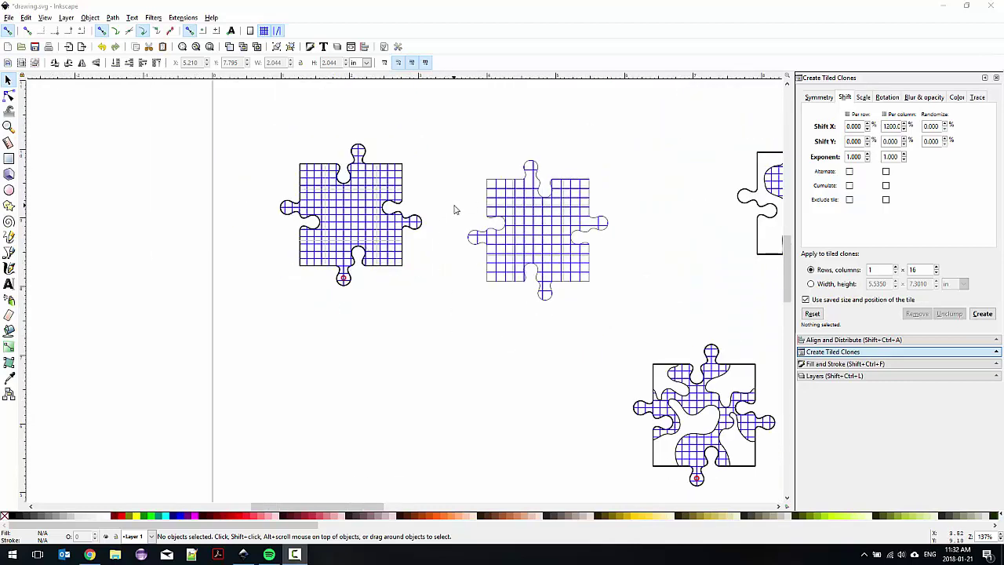
{"action": "scroll", "coordinate": [590, 271], "scroll_direction": "down", "scroll_amount": 1}
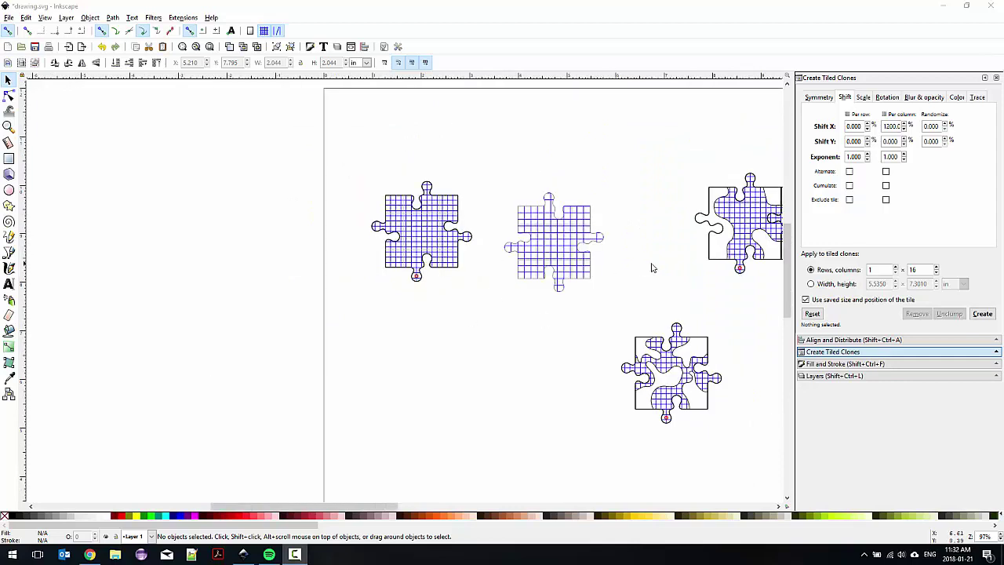
Delete the grouped thin-outlined puzzle piece beside the thick-outlined one.
{"action": "scroll", "coordinate": [463, 217], "scroll_direction": "up", "scroll_amount": 1}
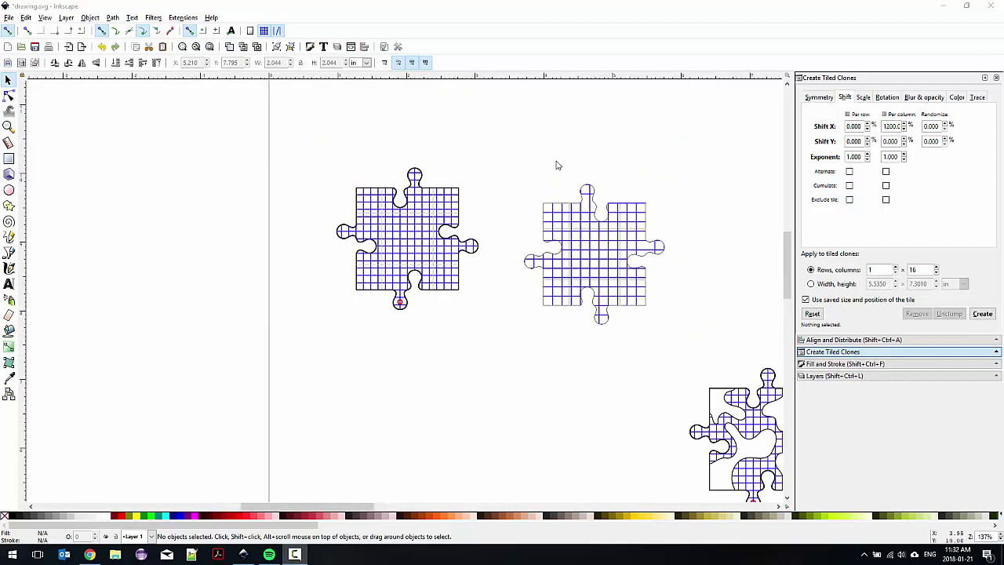
{"action": "left_click_drag", "start_coordinate": [501, 151], "coordinate": [679, 356]}
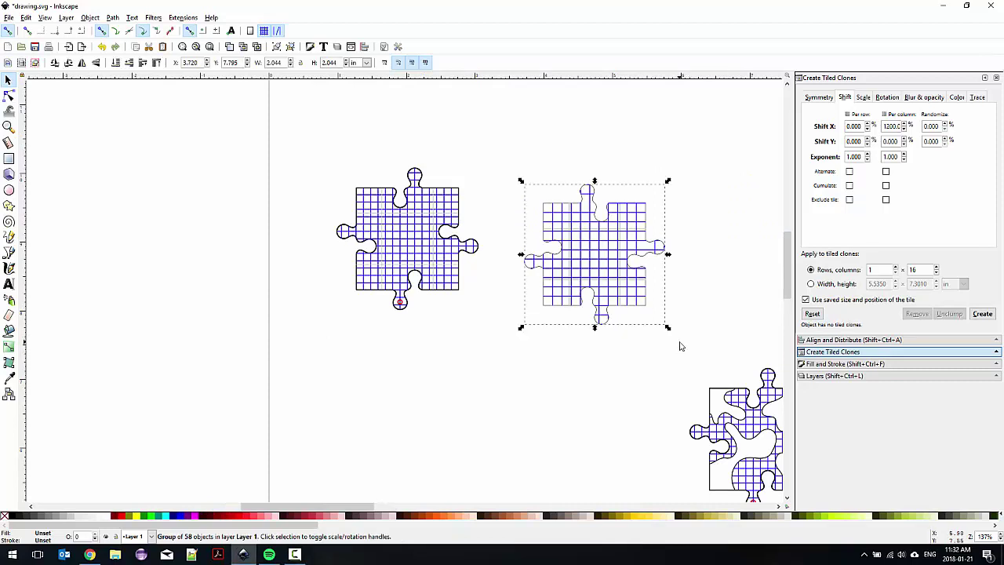
{"action": "key", "text": "Delete"}
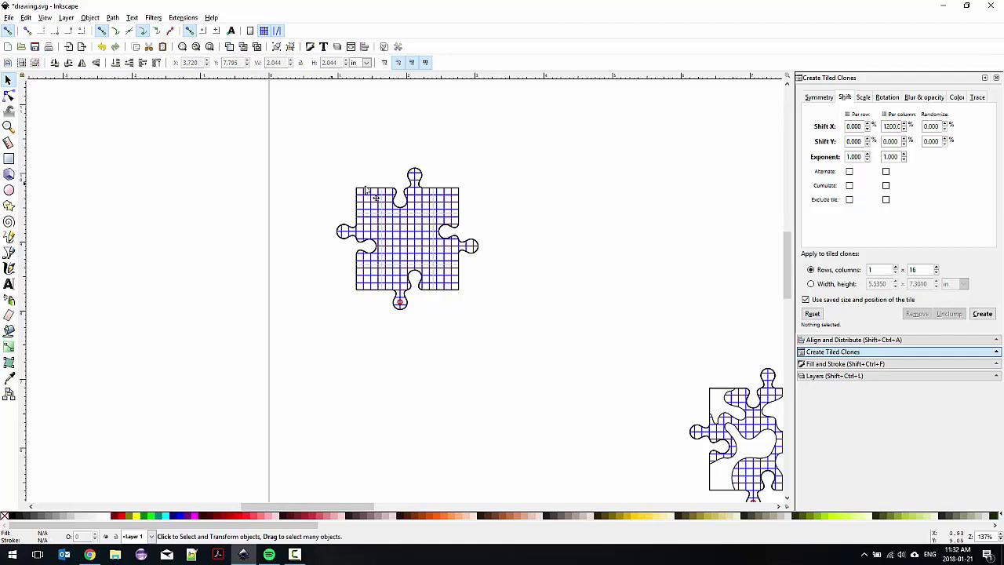
Draw a wavy freehand curve across the remaining piece's lower-left corner, from its bottom edge to its left edge.
{"action": "scroll", "coordinate": [468, 206], "scroll_direction": "left", "scroll_amount": 5}
{"action": "scroll", "coordinate": [590, 226], "scroll_direction": "down", "scroll_amount": 2}
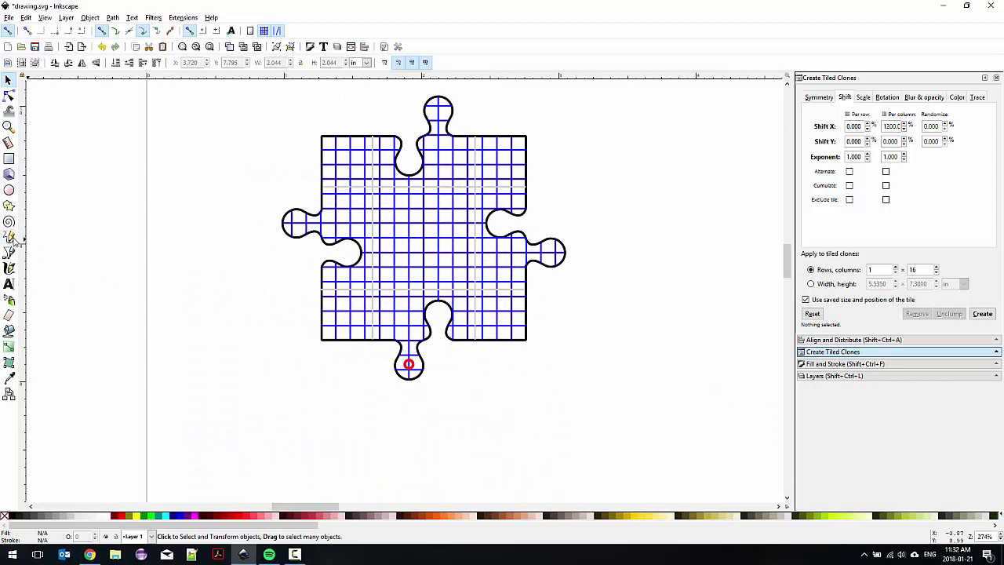
{"action": "left_click", "coordinate": [9, 237]}
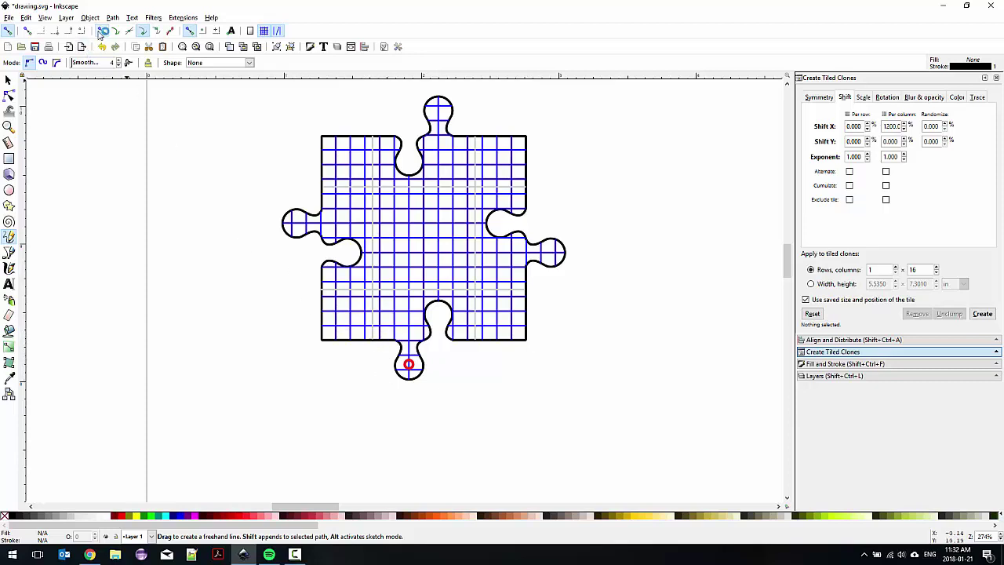
{"action": "left_click", "coordinate": [145, 35]}
{"action": "mouse_move", "coordinate": [376, 337]}
{"action": "left_mouse_down"}
{"action": "mouse_move", "coordinate": [363, 292]}
{"action": "mouse_move", "coordinate": [321, 289]}
{"action": "left_mouse_up"}
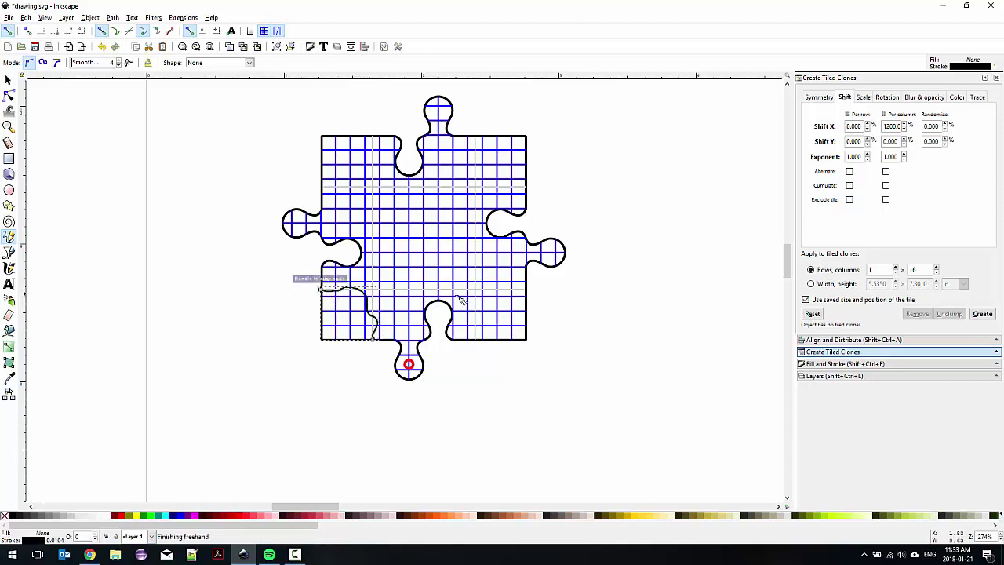
Draw a looping freehand curve between the piece's bottom and right edges, and another about 1.49 in wide across its upper part.
{"action": "mouse_move", "coordinate": [465, 295]}
{"action": "left_mouse_down"}
{"action": "mouse_move", "coordinate": [492, 214]}
{"action": "mouse_move", "coordinate": [442, 288]}
{"action": "left_mouse_up"}
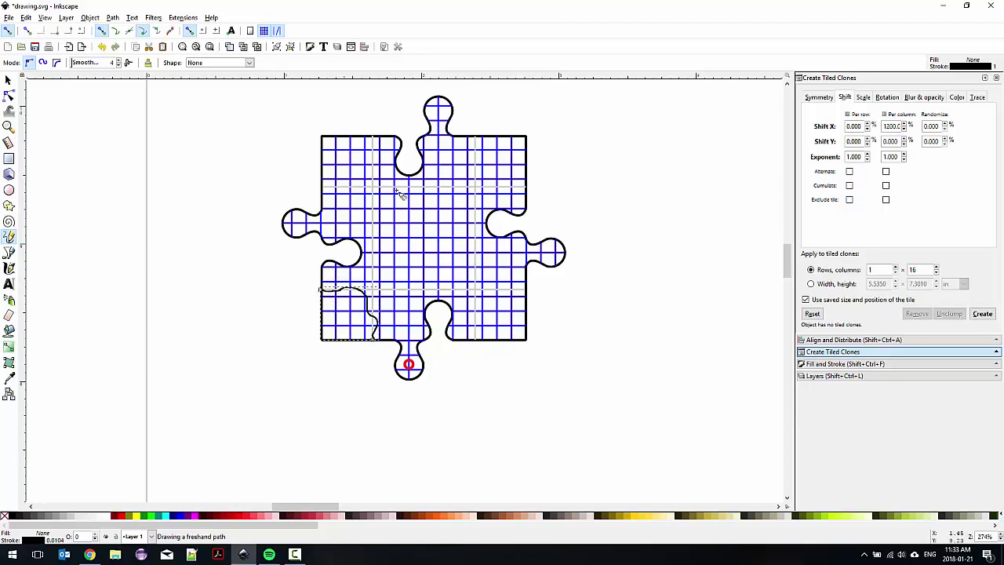
{"action": "left_click_drag", "start_coordinate": [481, 346], "coordinate": [476, 345]}
{"action": "left_click", "coordinate": [476, 338]}
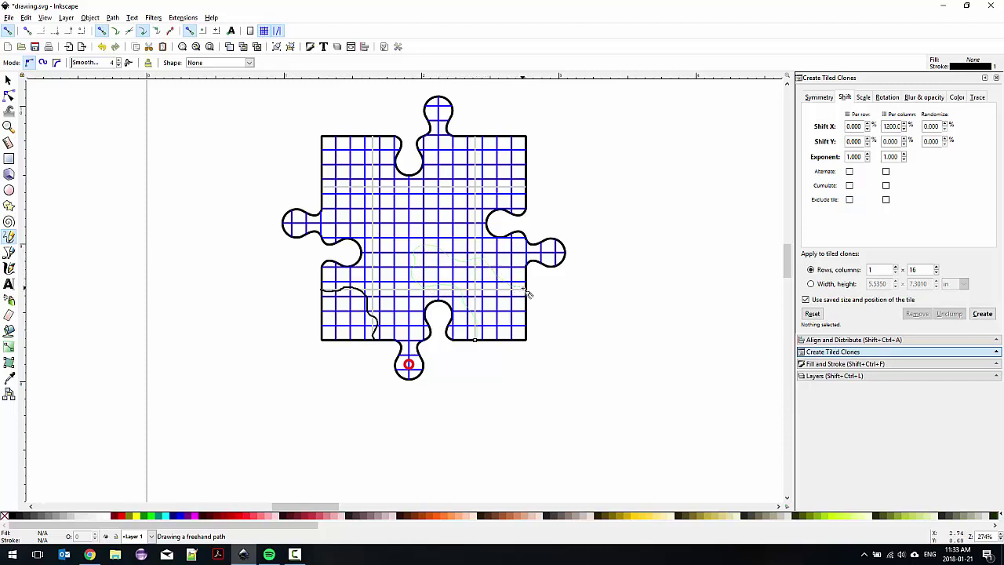
{"action": "left_click_drag", "start_coordinate": [530, 294], "coordinate": [526, 288]}
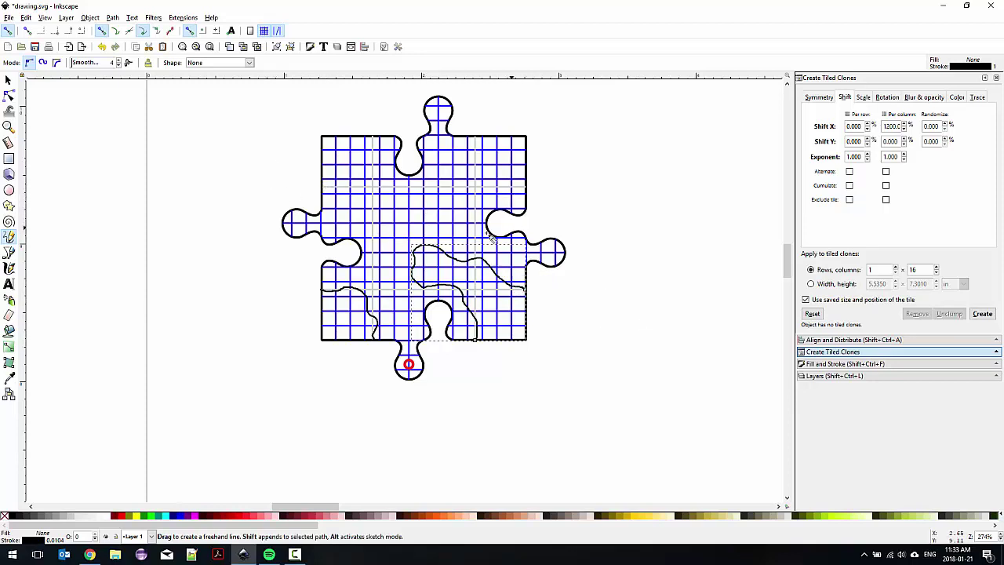
{"action": "mouse_move", "coordinate": [323, 188]}
{"action": "left_mouse_down"}
{"action": "mouse_move", "coordinate": [377, 213]}
{"action": "mouse_move", "coordinate": [395, 194]}
{"action": "mouse_move", "coordinate": [435, 188]}
{"action": "mouse_move", "coordinate": [459, 151]}
{"action": "mouse_move", "coordinate": [483, 157]}
{"action": "mouse_move", "coordinate": [494, 176]}
{"action": "mouse_move", "coordinate": [475, 206]}
{"action": "mouse_move", "coordinate": [528, 189]}
{"action": "left_mouse_up"}
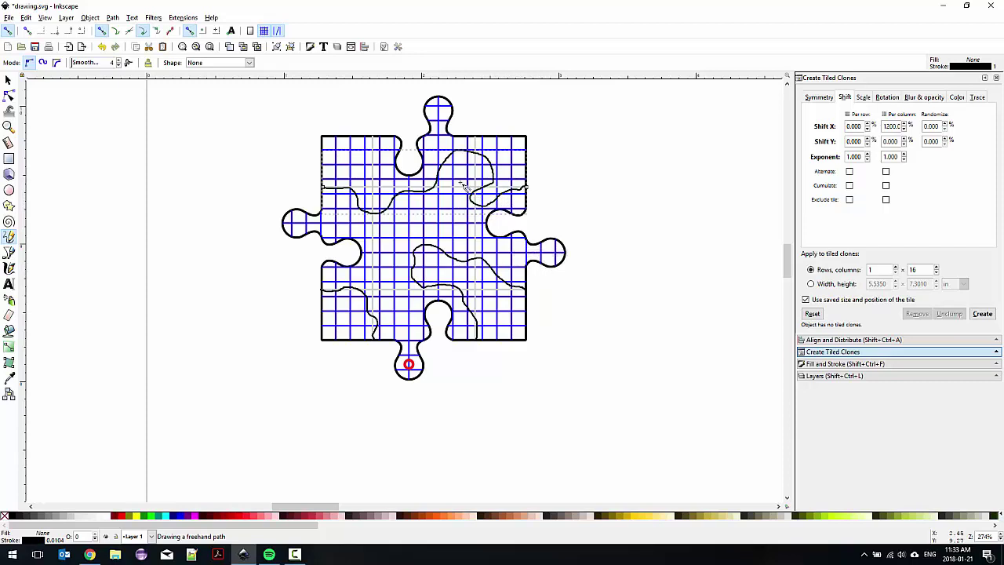
{"action": "left_click", "coordinate": [8, 80]}
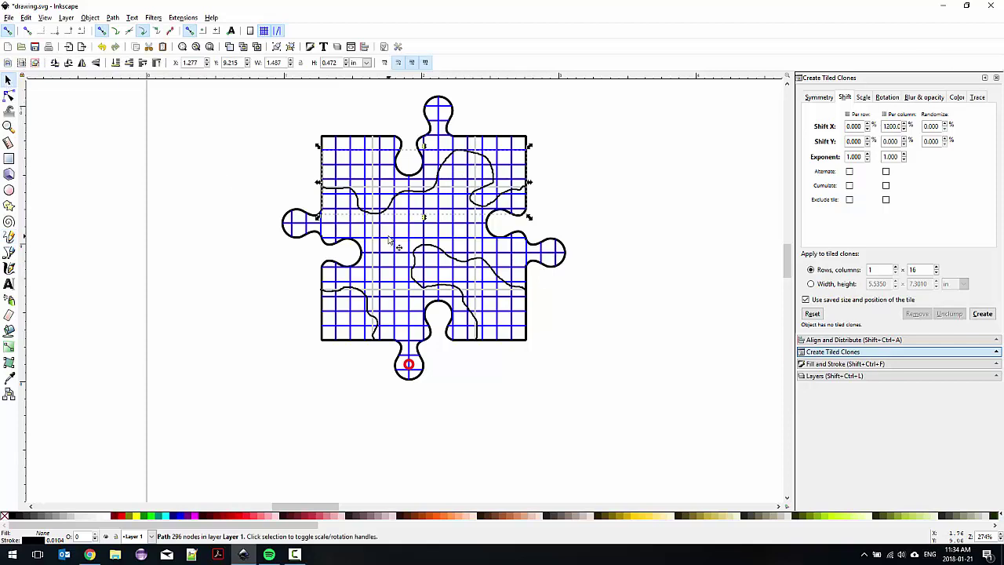
Duplicate the whole gridded puzzle piece with its freehand curves and place the copy beside the original on its right.
{"action": "scroll", "coordinate": [305, 177], "scroll_direction": "down", "scroll_amount": 1}
{"action": "left_click_drag", "start_coordinate": [258, 104], "coordinate": [508, 373]}
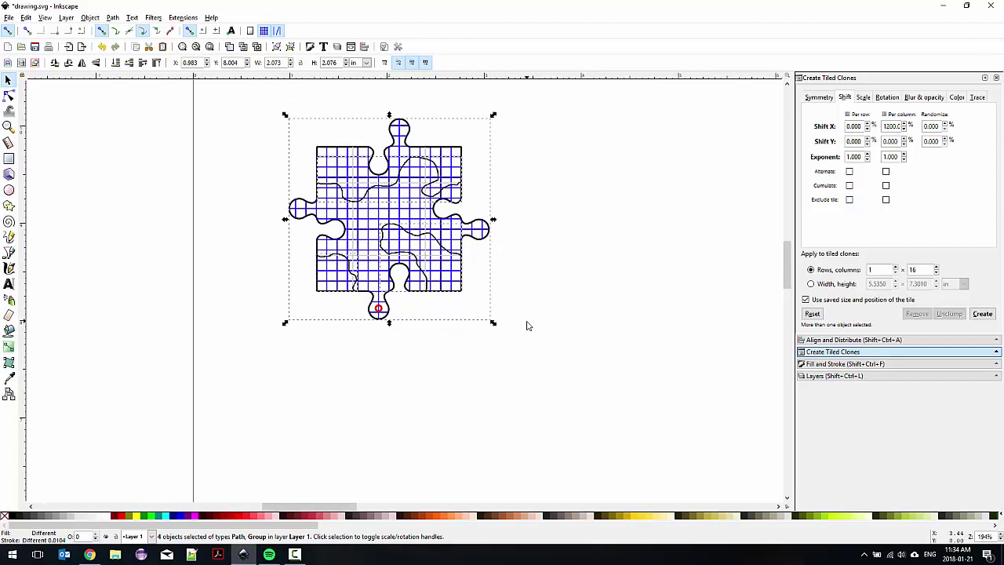
{"action": "scroll", "coordinate": [526, 310], "scroll_direction": "down", "scroll_amount": 1}
{"action": "scroll", "coordinate": [509, 258], "scroll_direction": "up", "scroll_amount": 1}
{"action": "scroll", "coordinate": [555, 263], "scroll_direction": "up", "scroll_amount": 3}
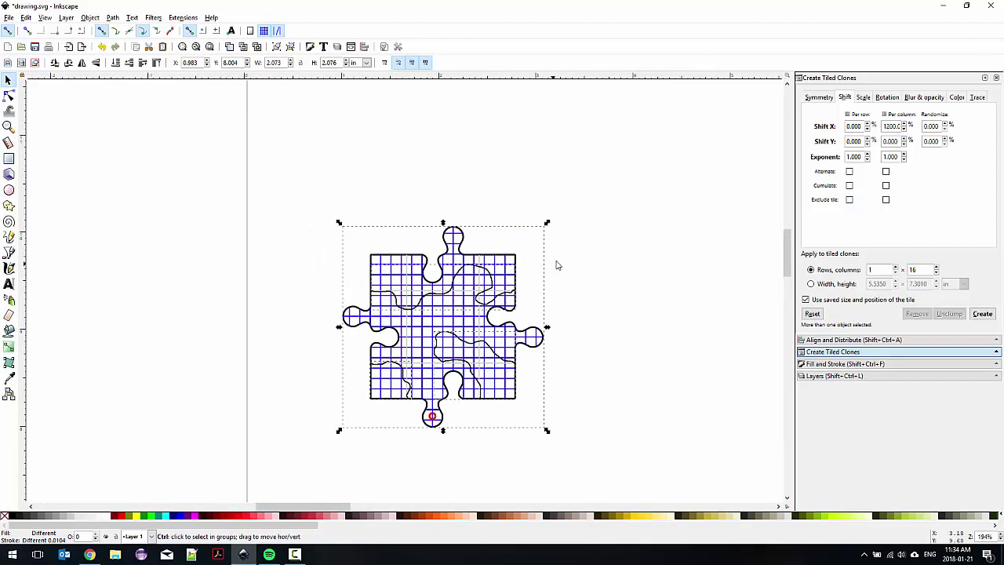
{"action": "scroll", "coordinate": [601, 306], "scroll_direction": "right", "scroll_amount": 2}
{"action": "scroll", "coordinate": [397, 350], "scroll_direction": "down", "scroll_amount": 3}
{"action": "key", "text": "ctrl+d"}
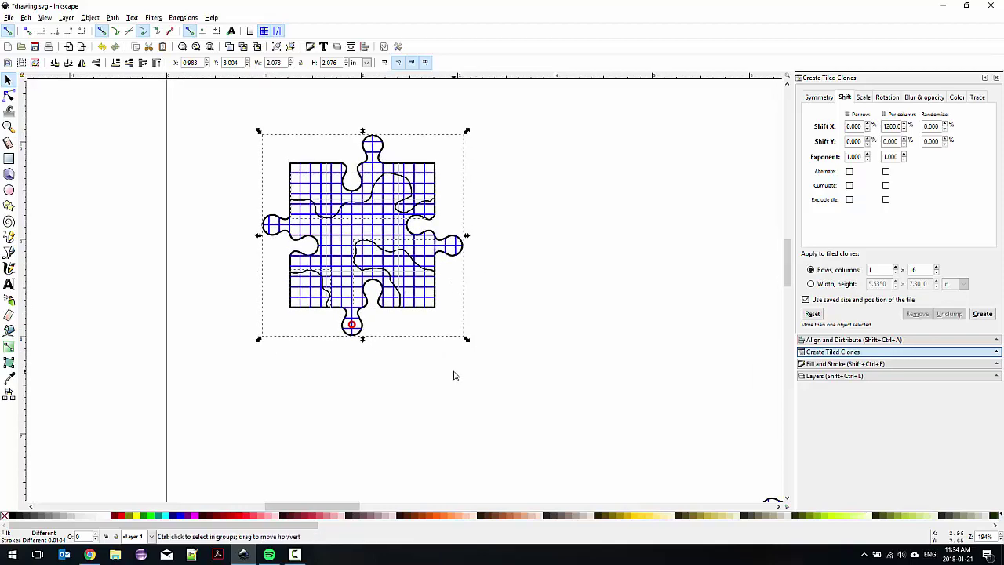
{"action": "left_click_drag", "start_coordinate": [411, 305], "coordinate": [680, 313]}
{"action": "left_click", "coordinate": [556, 355]}
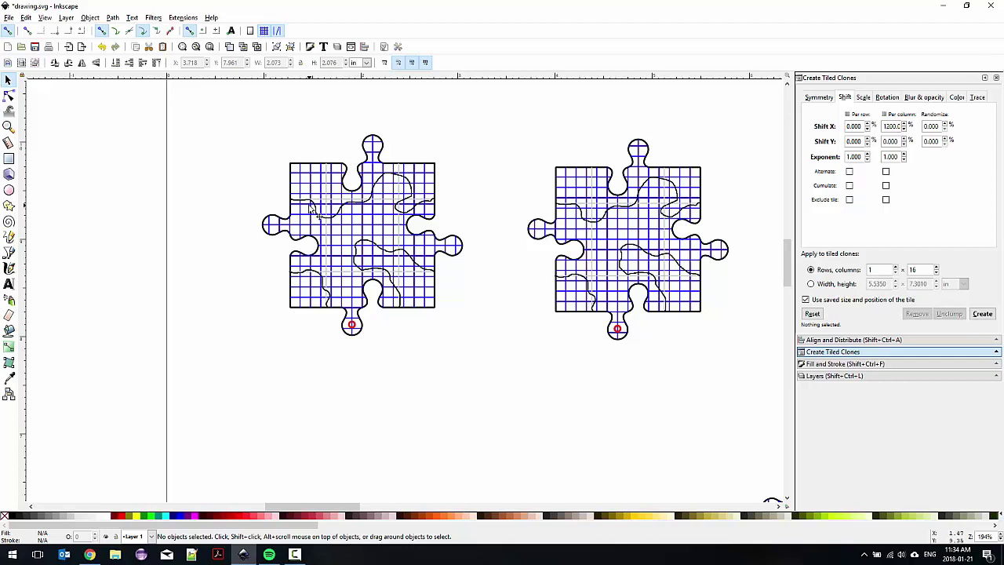
Delete all three freehand curves from the duplicate puzzle piece, leaving only its grid and outline.
{"action": "key", "text": "ctrl"}
{"action": "scroll", "coordinate": [591, 221], "scroll_direction": "up", "scroll_amount": 2}
{"action": "scroll", "coordinate": [592, 222], "scroll_direction": "down", "scroll_amount": 1}
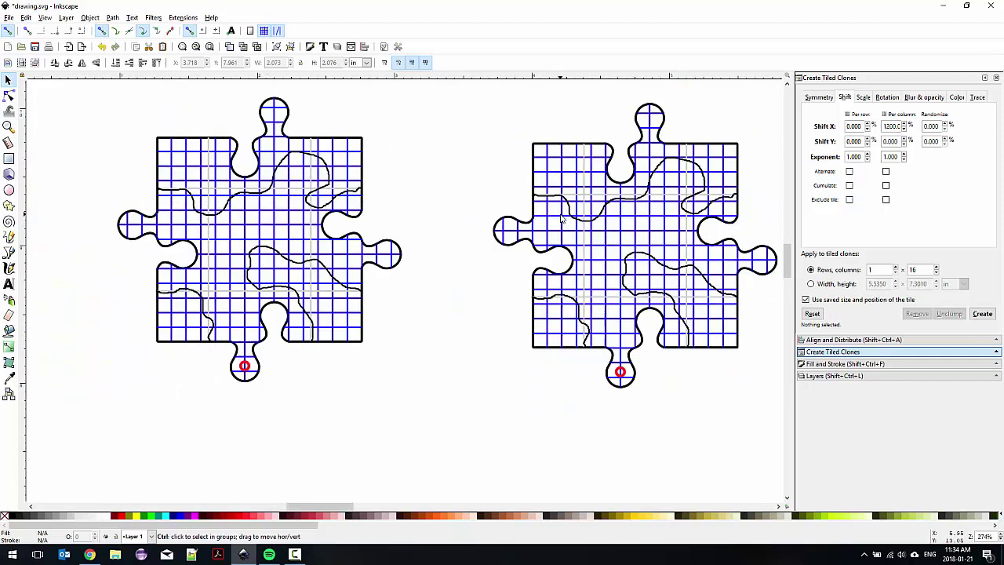
{"action": "left_click", "coordinate": [601, 214]}
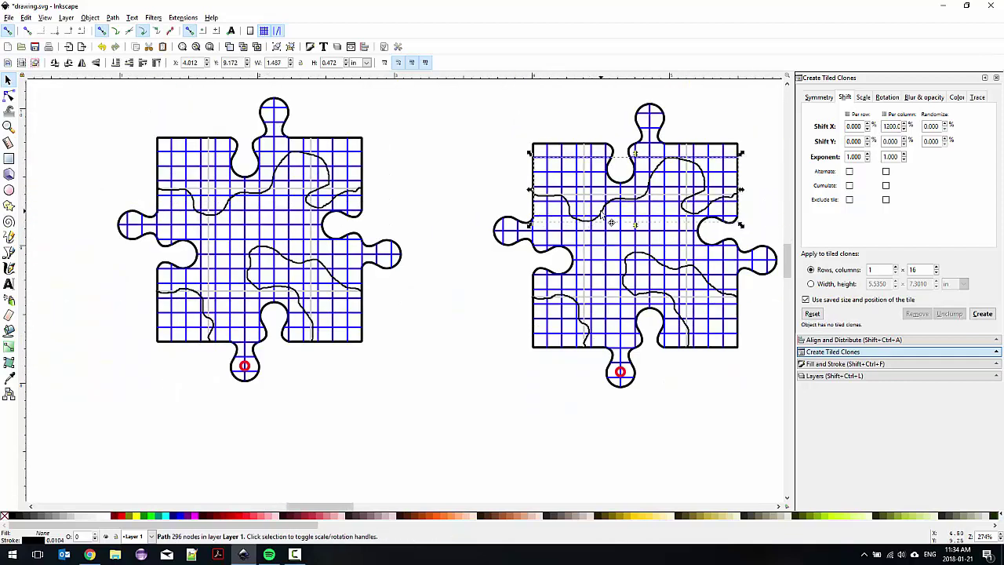
{"action": "key", "text": "Delete"}
{"action": "left_click", "coordinate": [649, 261]}
{"action": "key", "text": "Delete"}
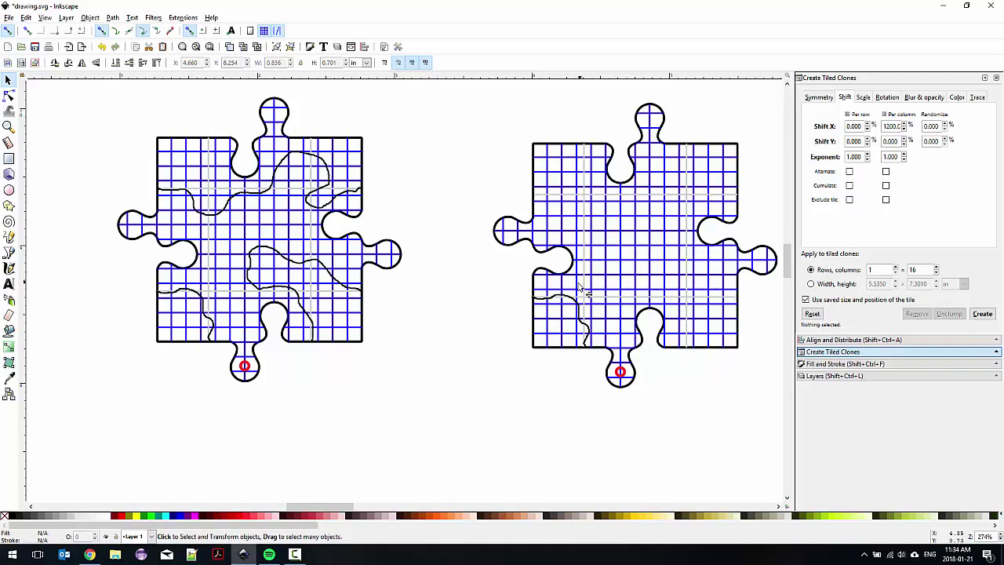
{"action": "left_click", "coordinate": [581, 317]}
{"action": "key", "text": "Delete"}
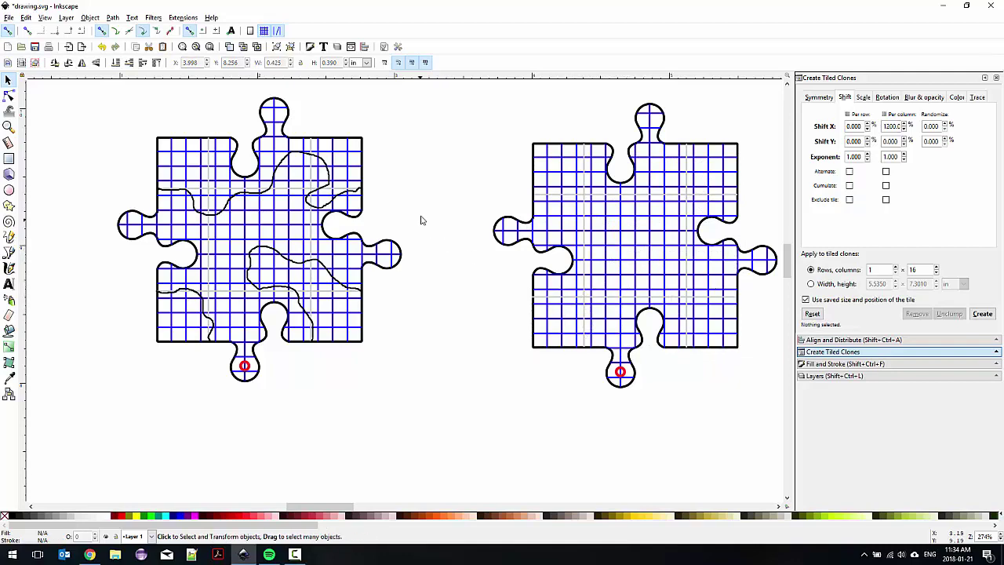
Select the three freehand curves on the original piece for node editing and simplify their paths.
{"action": "scroll", "coordinate": [529, 209], "scroll_direction": "up", "scroll_amount": 2}
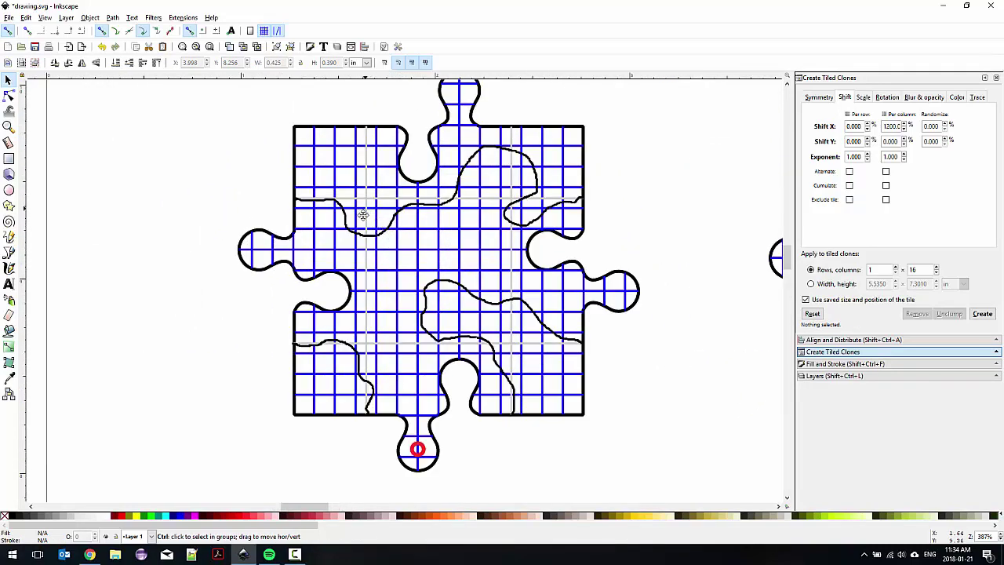
{"action": "scroll", "coordinate": [363, 213], "scroll_direction": "up", "scroll_amount": 3}
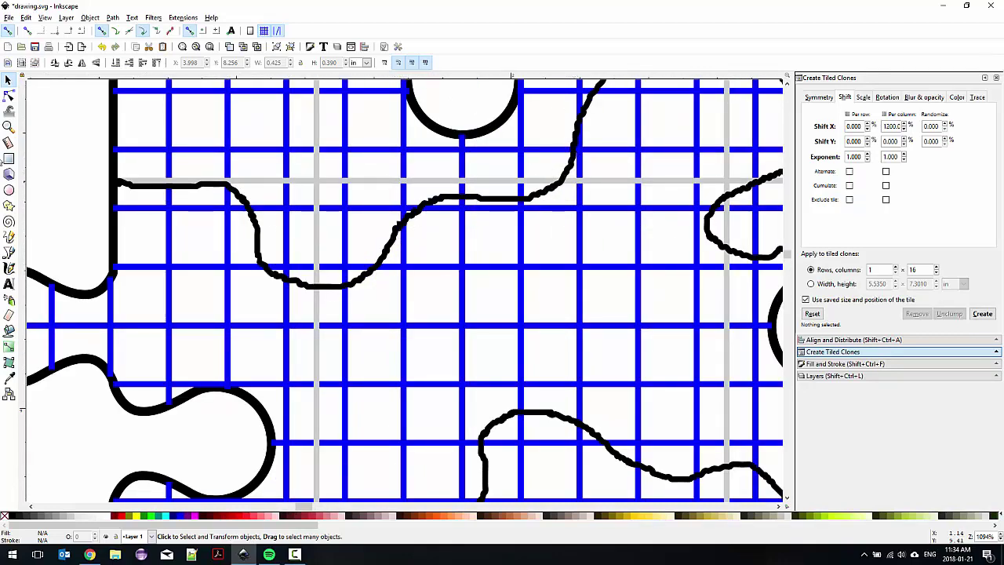
{"action": "left_click", "coordinate": [9, 94]}
{"action": "left_click", "coordinate": [203, 187]}
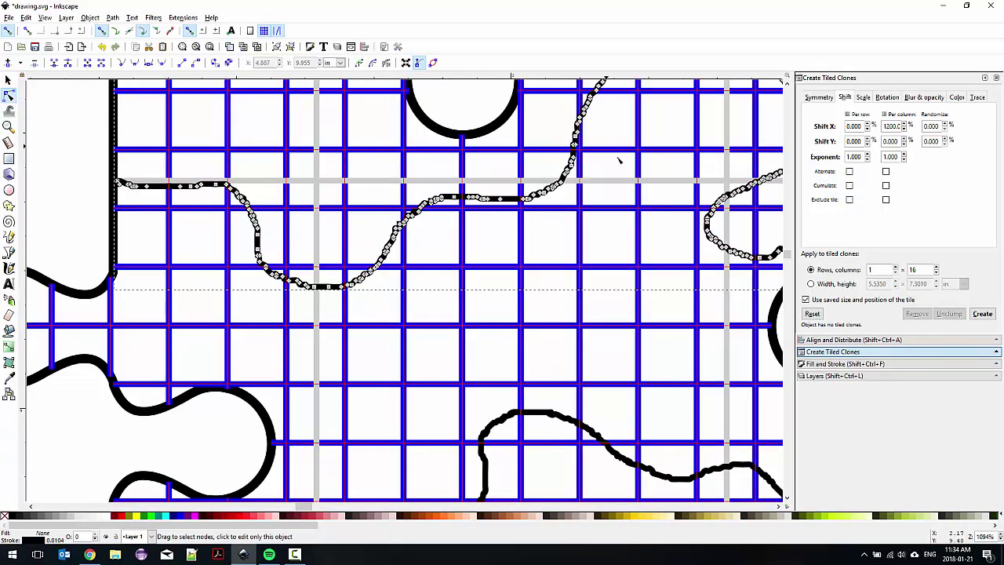
{"action": "scroll", "coordinate": [496, 244], "scroll_direction": "down", "scroll_amount": 2}
{"action": "left_click_drag", "start_coordinate": [496, 243], "coordinate": [390, 196]}
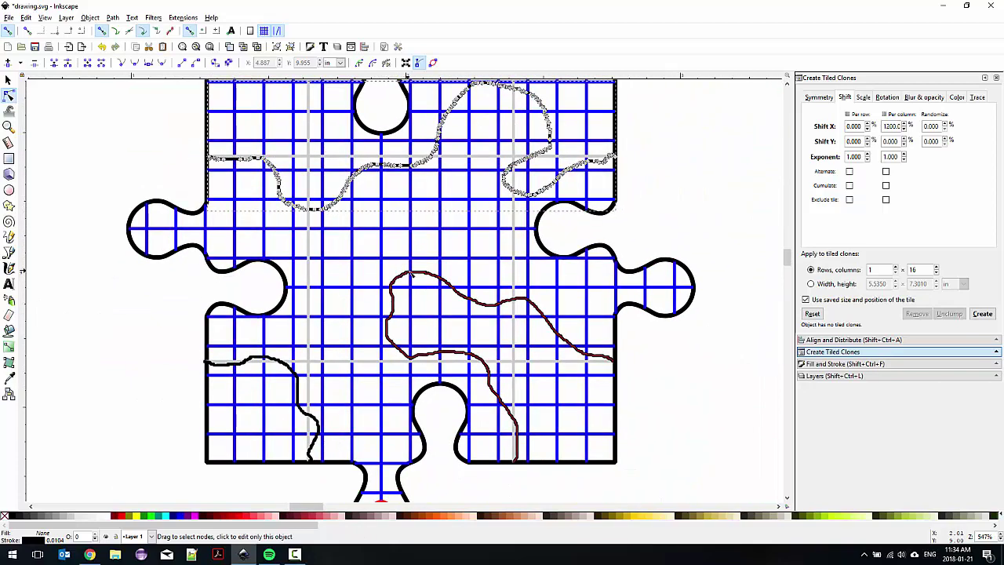
{"action": "left_click", "coordinate": [431, 280]}
{"action": "left_click", "coordinate": [304, 395], "text": "shift"}
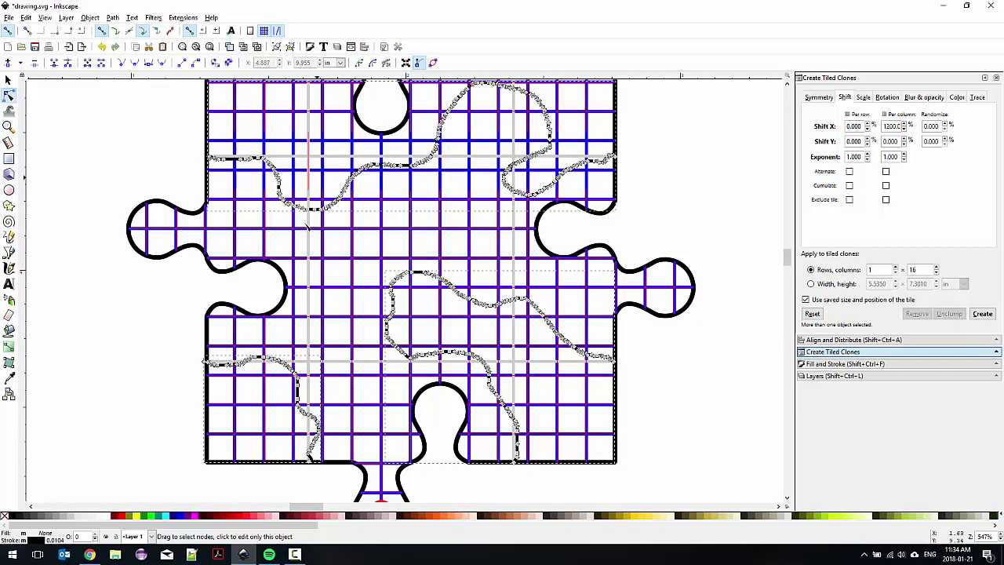
{"action": "scroll", "coordinate": [559, 190], "scroll_direction": "up", "scroll_amount": 2}
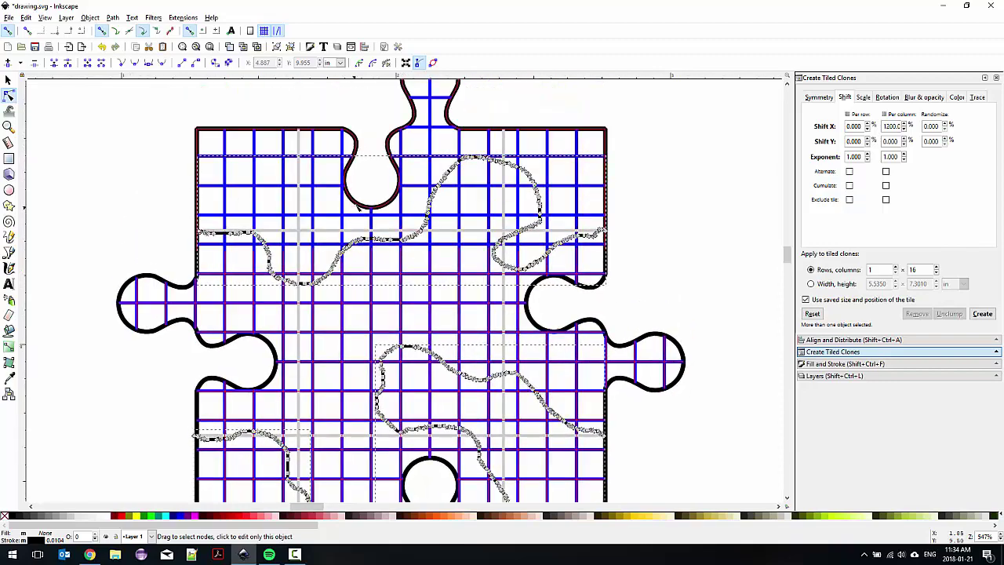
{"action": "scroll", "coordinate": [365, 476], "scroll_direction": "down", "scroll_amount": 2}
{"action": "scroll", "coordinate": [406, 429], "scroll_direction": "up", "scroll_amount": 1}
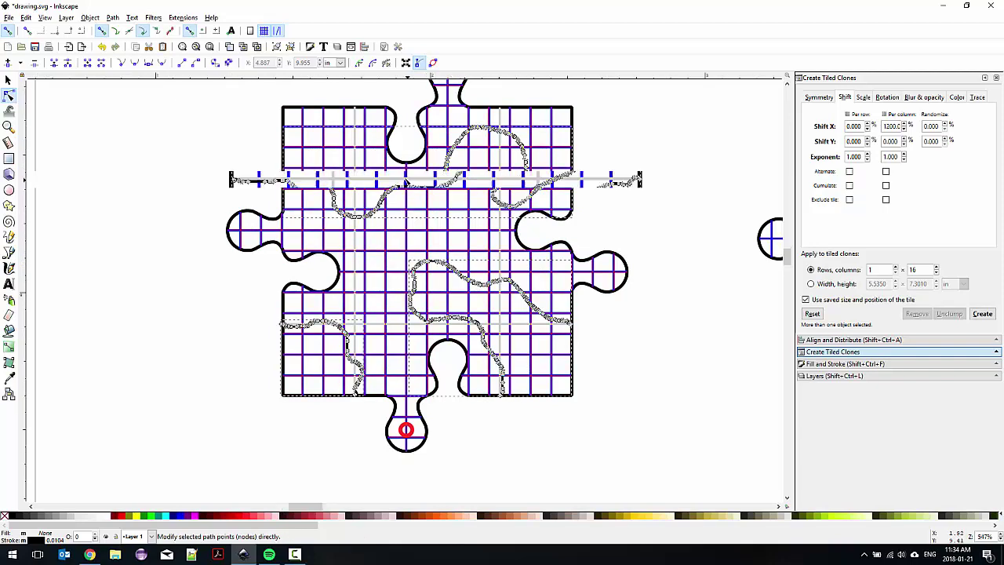
{"action": "scroll", "coordinate": [393, 227], "scroll_direction": "up", "scroll_amount": 5}
{"action": "scroll", "coordinate": [379, 194], "scroll_direction": "down", "scroll_amount": 4}
{"action": "scroll", "coordinate": [376, 195], "scroll_direction": "down", "scroll_amount": 1}
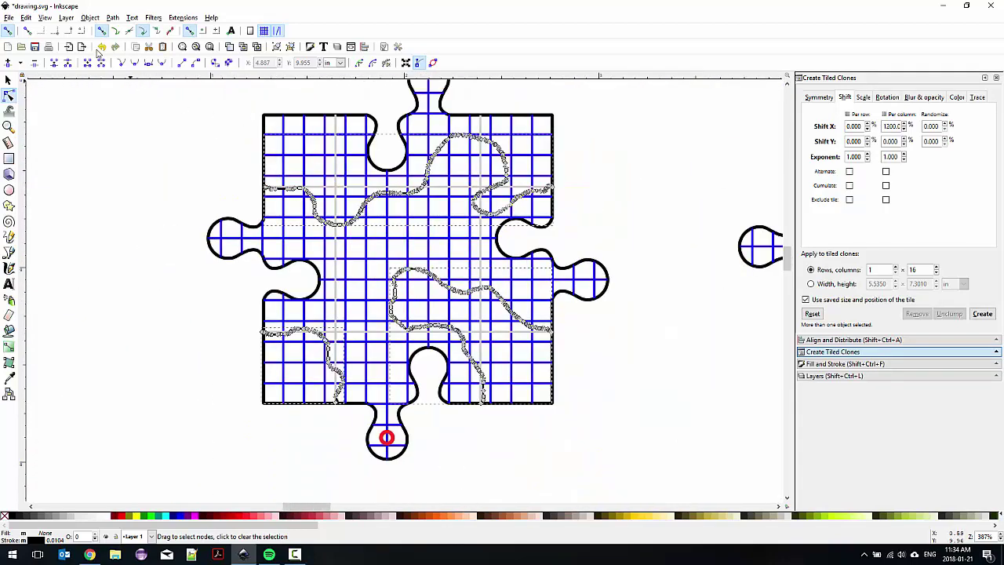
{"action": "left_click", "coordinate": [113, 18]}
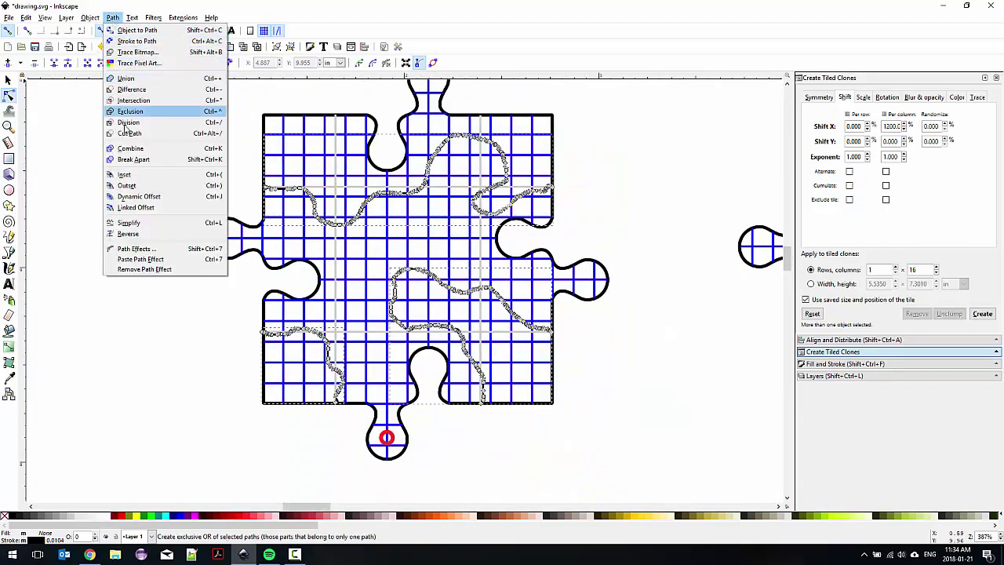
{"action": "left_click", "coordinate": [129, 223]}
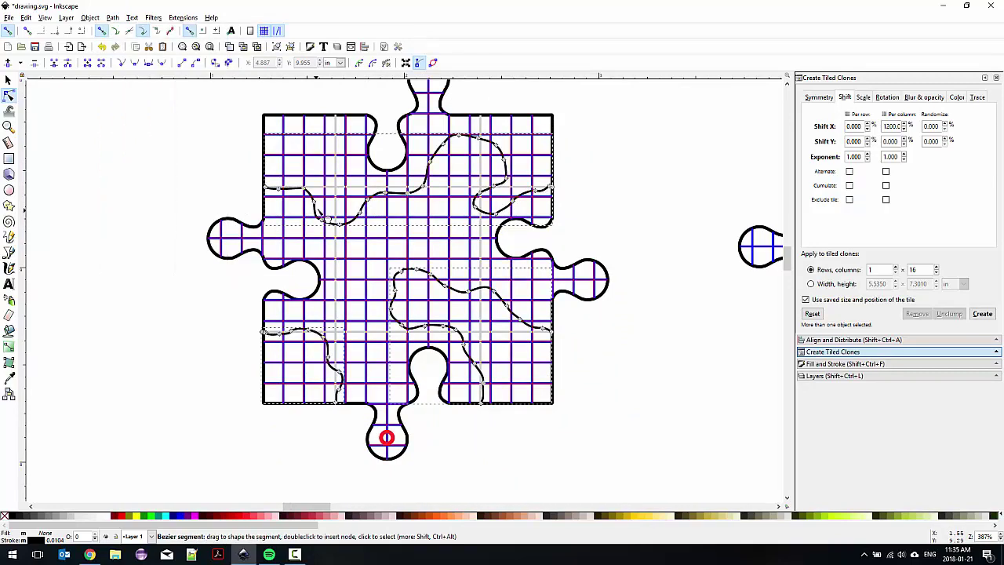
Undo and redo the simplification to compare how smooth the curves are up close.
{"action": "scroll", "coordinate": [187, 228], "scroll_direction": "up", "scroll_amount": 4}
{"action": "key", "text": "Escape"}
{"action": "key", "text": "ctrl+z"}
{"action": "key", "text": "ctrl+shift+z"}
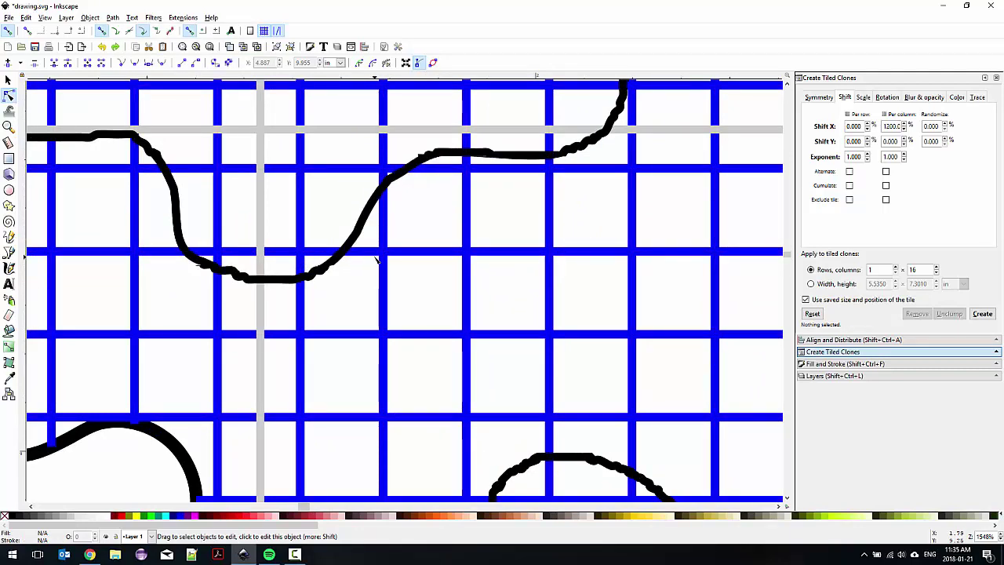
{"action": "scroll", "coordinate": [349, 211], "scroll_direction": "down", "scroll_amount": 2}
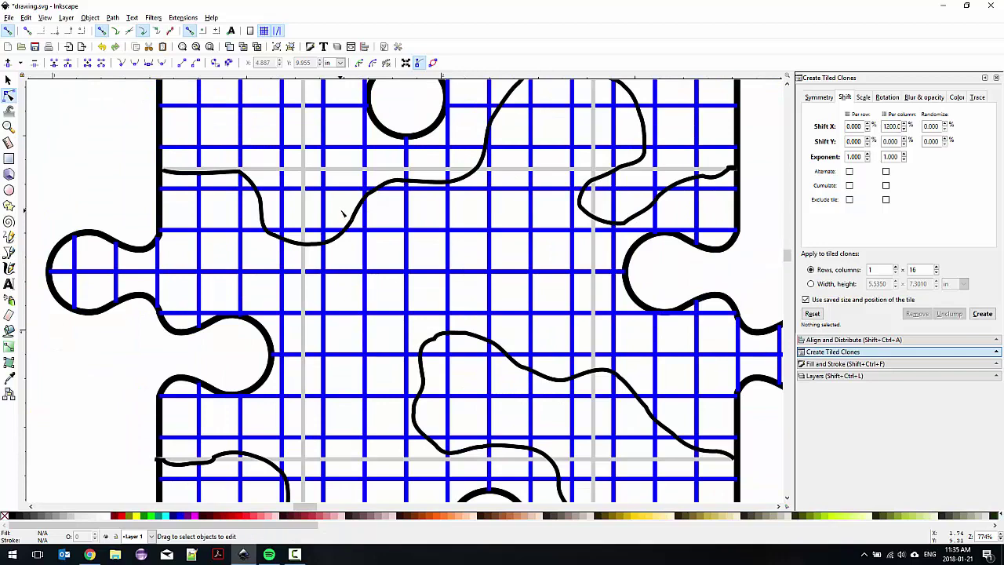
Select the upper, looping and lower-left curves again and simplify them once more to reduce their nodes.
{"action": "left_click", "coordinate": [349, 221]}
{"action": "left_click", "coordinate": [462, 339], "text": "shift"}
{"action": "left_click", "coordinate": [264, 462], "text": "shift"}
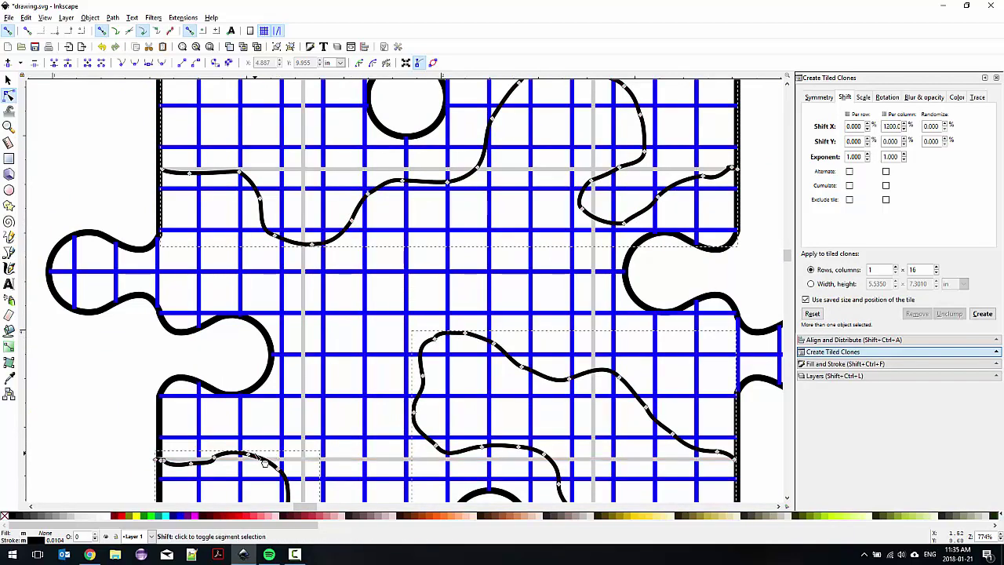
{"action": "key", "text": "ctrl+l"}
{"action": "scroll", "coordinate": [259, 456], "scroll_direction": "down", "scroll_amount": 5}
{"action": "scroll", "coordinate": [433, 304], "scroll_direction": "up", "scroll_amount": 6}
{"action": "left_click", "coordinate": [400, 269]}
{"action": "key", "text": "Escape"}
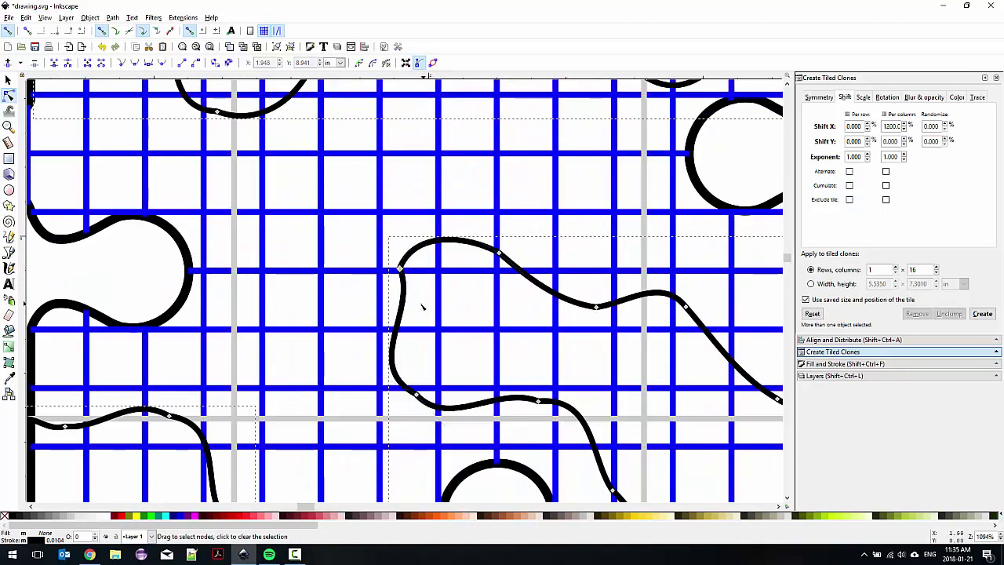
Convert the corner nodes along the lower-left curve to smooth nodes.
{"action": "scroll", "coordinate": [448, 246], "scroll_direction": "down", "scroll_amount": 1}
{"action": "scroll", "coordinate": [384, 188], "scroll_direction": "down", "scroll_amount": 1}
{"action": "scroll", "coordinate": [253, 298], "scroll_direction": "up", "scroll_amount": 4}
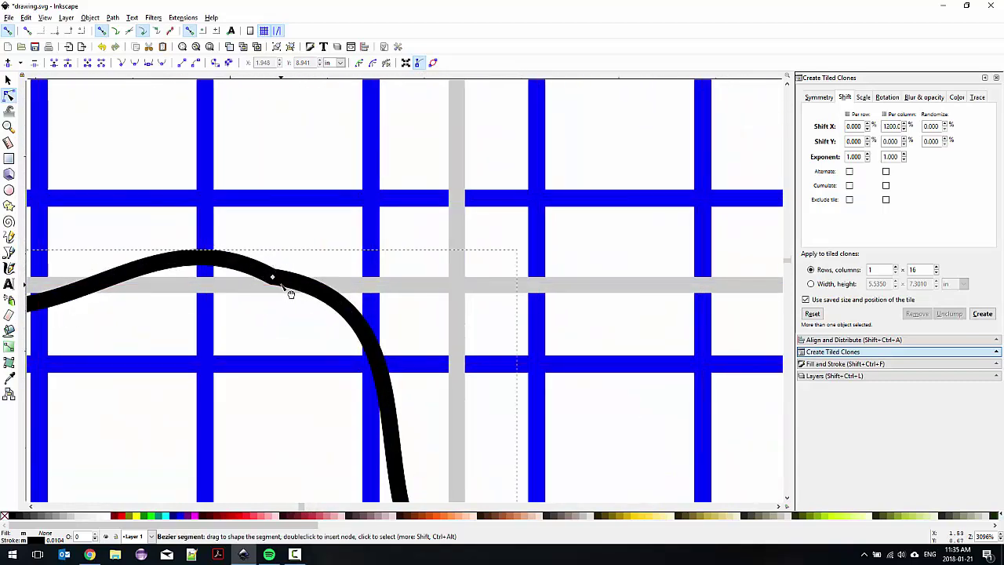
{"action": "left_click_drag", "start_coordinate": [275, 280], "coordinate": [192, 292]}
{"action": "scroll", "coordinate": [314, 290], "scroll_direction": "down", "scroll_amount": 2}
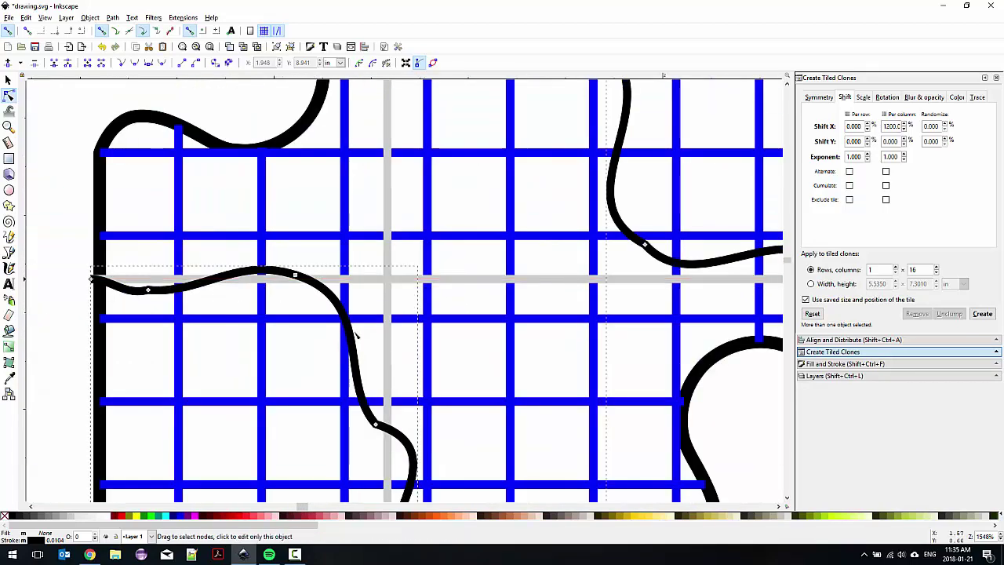
{"action": "scroll", "coordinate": [345, 369], "scroll_direction": "down", "scroll_amount": 4}
{"action": "scroll", "coordinate": [345, 368], "scroll_direction": "right", "scroll_amount": 1}
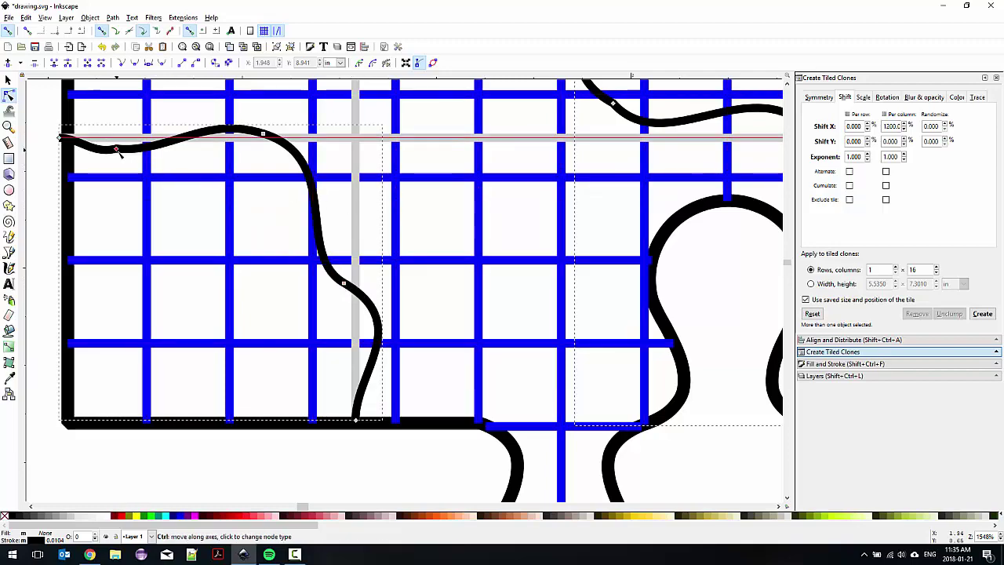
{"action": "scroll", "coordinate": [209, 179], "scroll_direction": "down", "scroll_amount": 1}
{"action": "scroll", "coordinate": [217, 191], "scroll_direction": "down", "scroll_amount": 1}
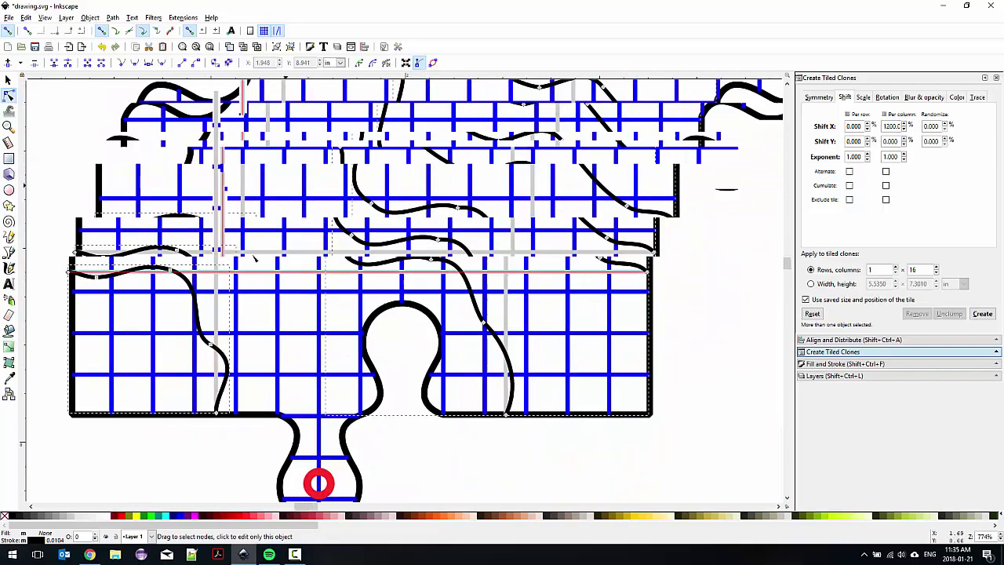
Convert the corner node at the looping curve's upper-left bend to a smooth node and check the upper curve.
{"action": "scroll", "coordinate": [341, 157], "scroll_direction": "up", "scroll_amount": 4}
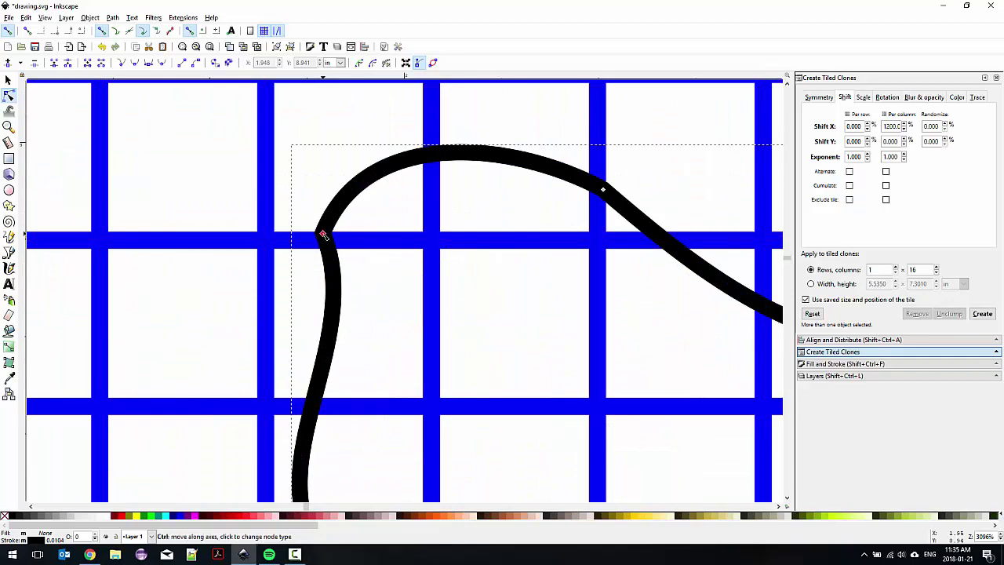
{"action": "scroll", "coordinate": [349, 235], "scroll_direction": "down", "scroll_amount": 4}
{"action": "scroll", "coordinate": [348, 225], "scroll_direction": "down", "scroll_amount": 2}
{"action": "scroll", "coordinate": [385, 162], "scroll_direction": "up", "scroll_amount": 1}
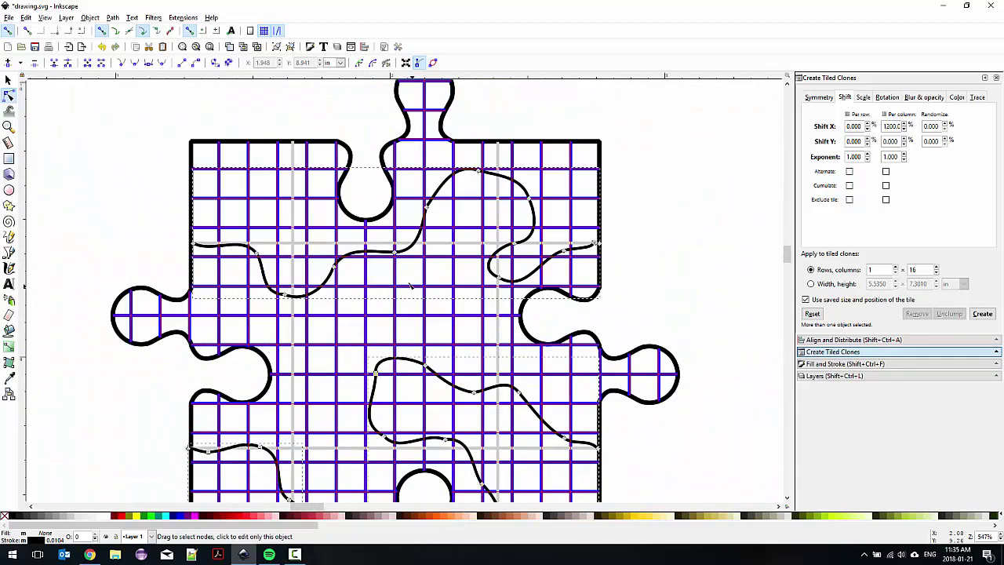
{"action": "scroll", "coordinate": [328, 241], "scroll_direction": "up", "scroll_amount": 1}
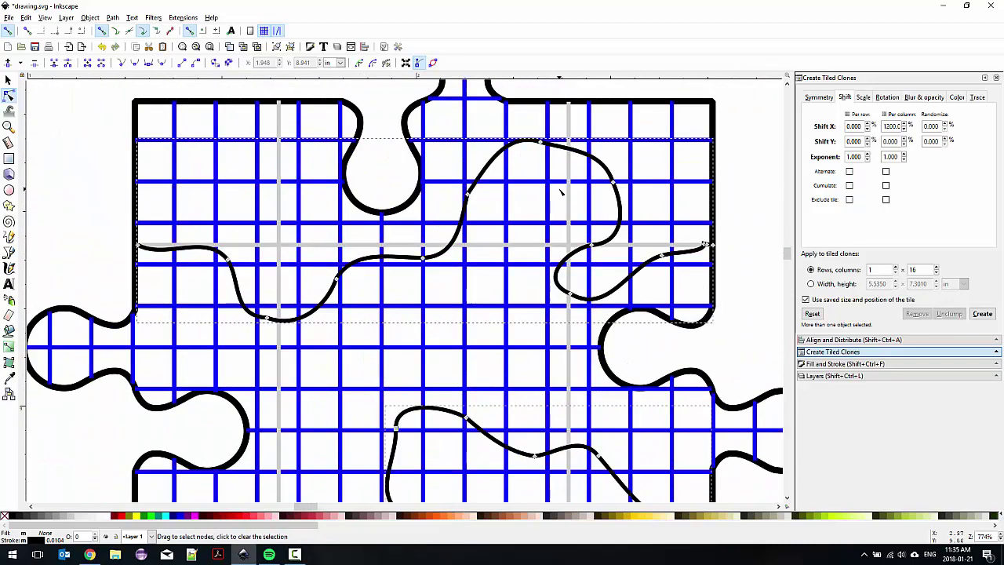
{"action": "scroll", "coordinate": [506, 236], "scroll_direction": "down", "scroll_amount": 3}
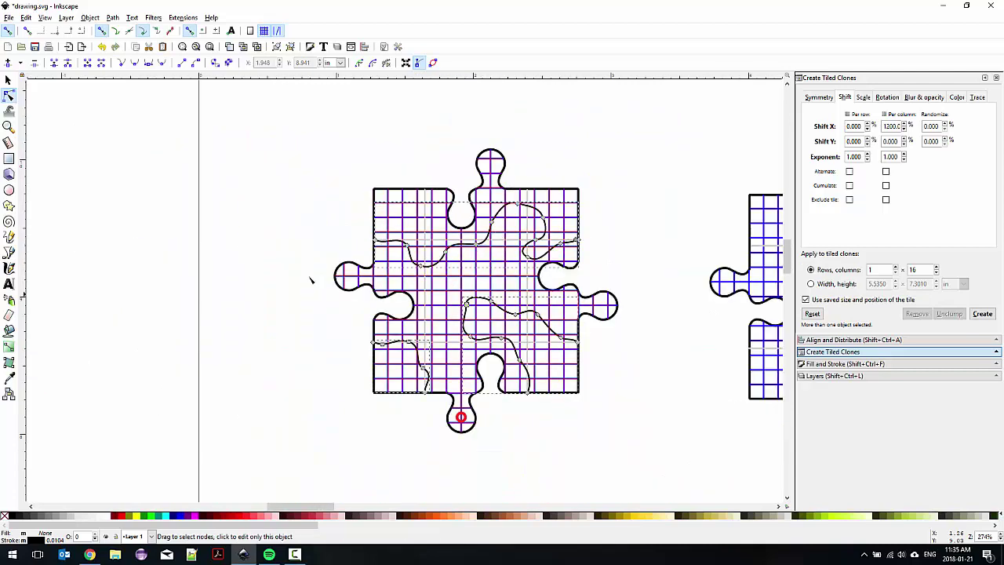
Combine the three simplified curves on the original piece into a single path.
{"action": "left_click", "coordinate": [9, 79]}
{"action": "scroll", "coordinate": [411, 256], "scroll_direction": "down", "scroll_amount": 1}
{"action": "scroll", "coordinate": [411, 256], "scroll_direction": "right", "scroll_amount": 3}
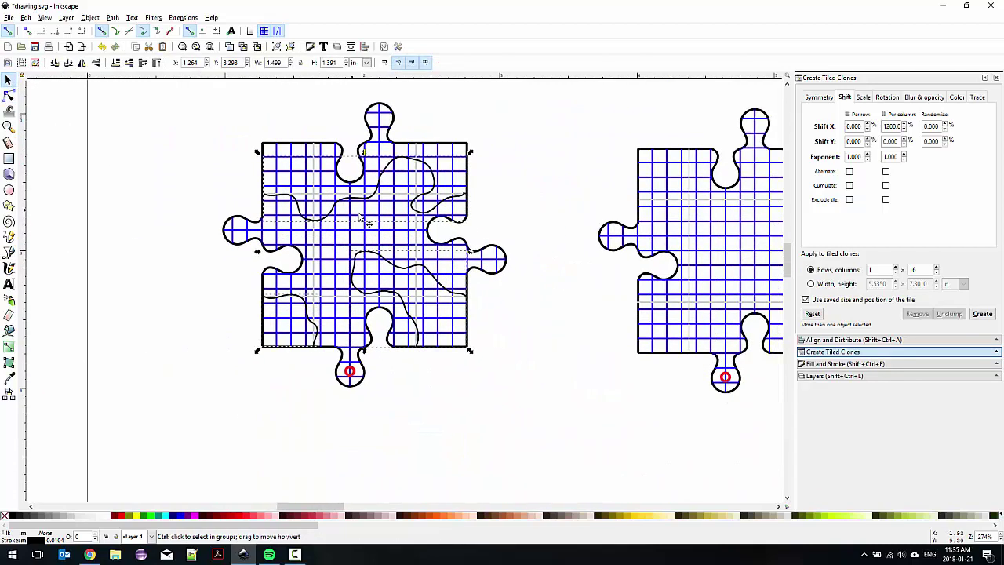
{"action": "left_click", "coordinate": [511, 209]}
{"action": "scroll", "coordinate": [460, 209], "scroll_direction": "up", "scroll_amount": 3}
{"action": "left_click", "coordinate": [376, 238], "text": "ctrl"}
{"action": "scroll", "coordinate": [584, 276], "scroll_direction": "down", "scroll_amount": 3}
{"action": "scroll", "coordinate": [585, 276], "scroll_direction": "left", "scroll_amount": 6}
{"action": "left_click", "coordinate": [589, 270], "text": "shift"}
{"action": "left_click", "coordinate": [271, 399], "text": "shift"}
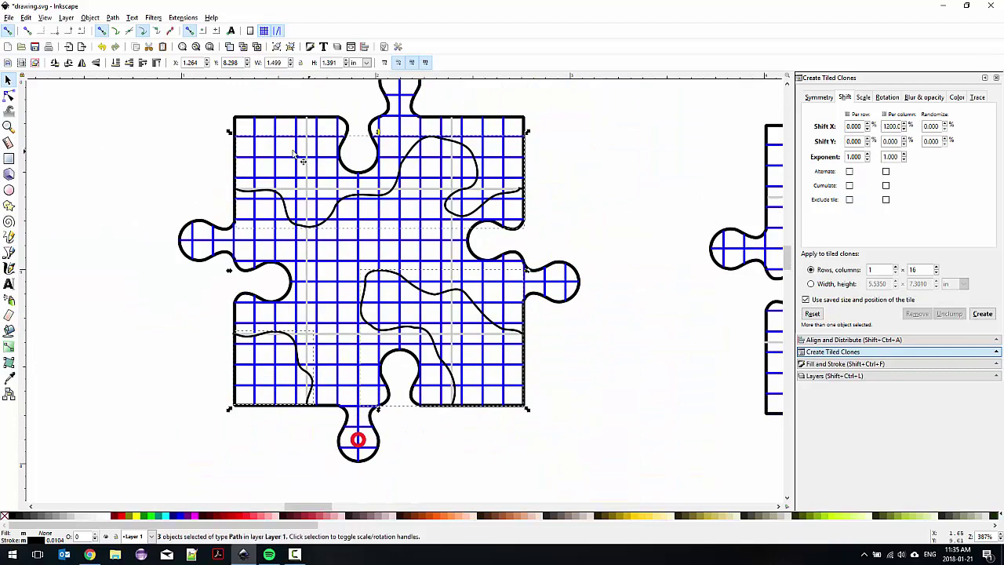
{"action": "left_click", "coordinate": [114, 18]}
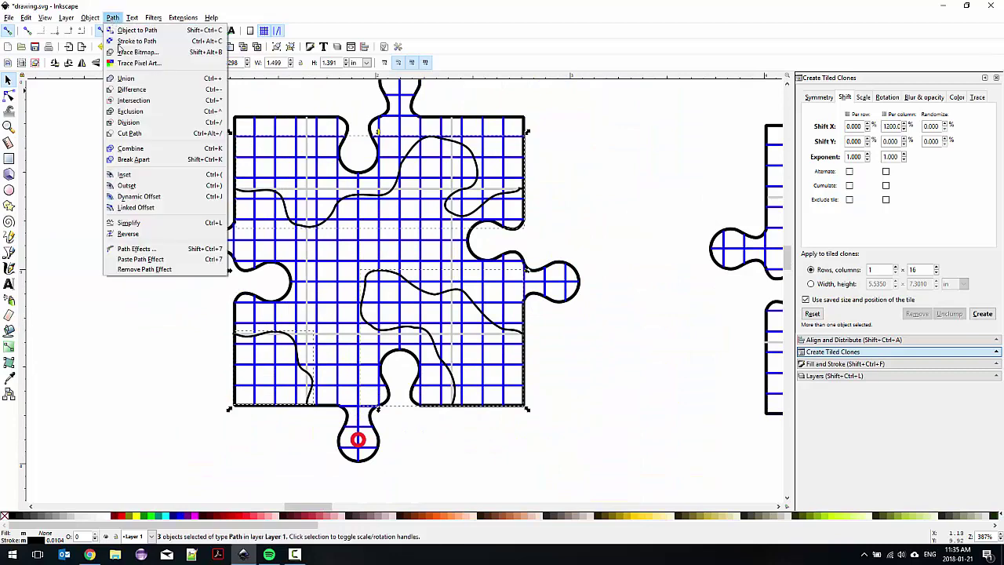
{"action": "left_click", "coordinate": [138, 150]}
{"action": "scroll", "coordinate": [503, 243], "scroll_direction": "down", "scroll_amount": 3}
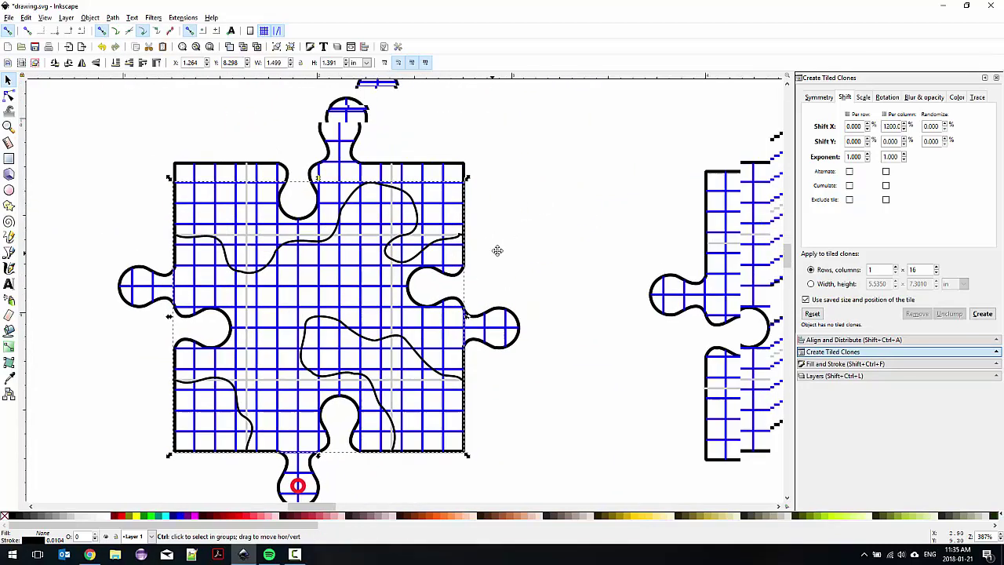
{"action": "scroll", "coordinate": [532, 238], "scroll_direction": "right", "scroll_amount": 2}
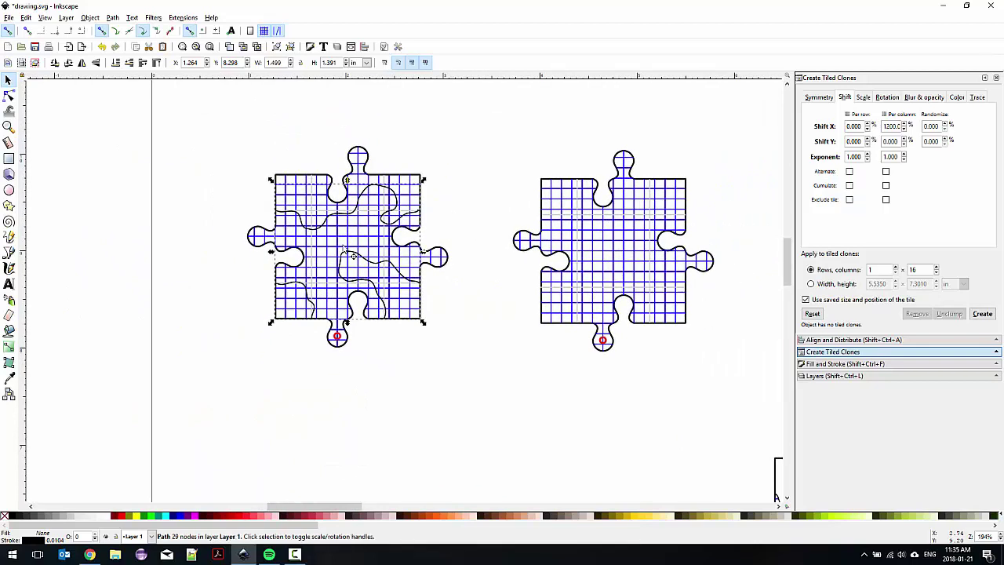
Examine the piece with the freehand curves alongside the plain grid piece and the finished sample pieces.
{"action": "left_click", "coordinate": [229, 185]}
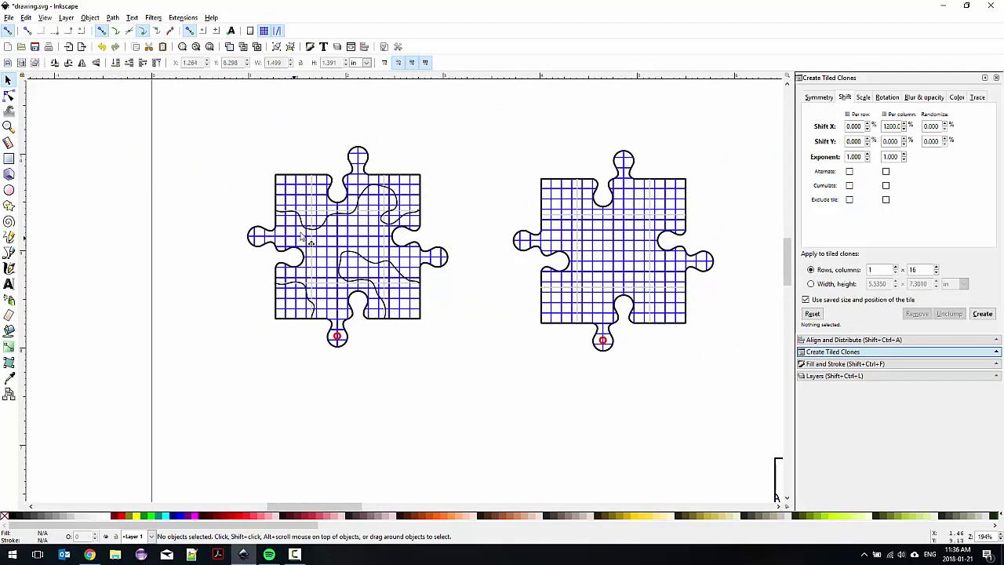
{"action": "scroll", "coordinate": [301, 238], "scroll_direction": "down", "scroll_amount": 2, "text": "ctrl"}
{"action": "scroll", "coordinate": [218, 269], "scroll_direction": "up", "scroll_amount": 2, "text": "ctrl"}
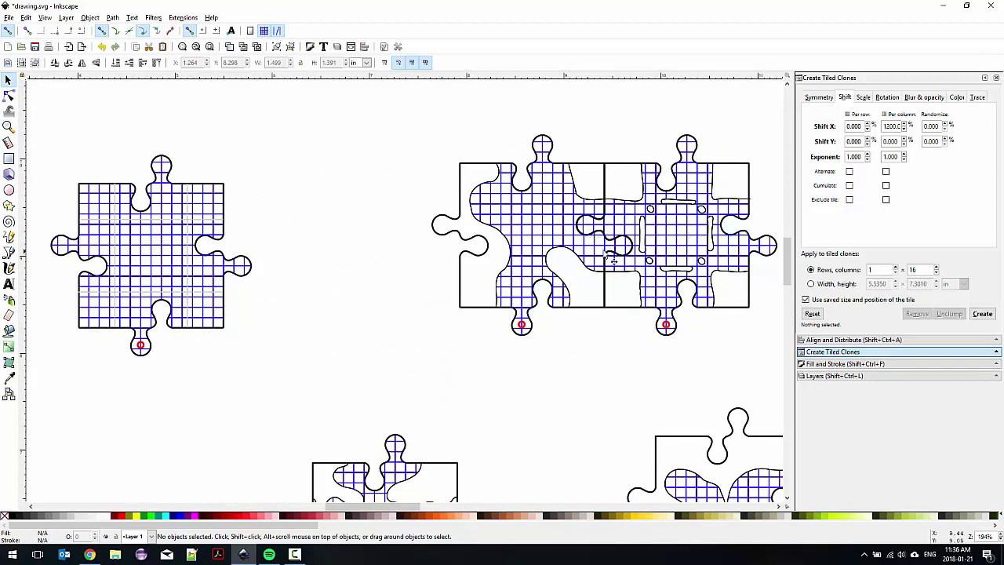
{"action": "scroll", "coordinate": [463, 219], "scroll_direction": "down", "scroll_amount": 2, "text": "ctrl"}
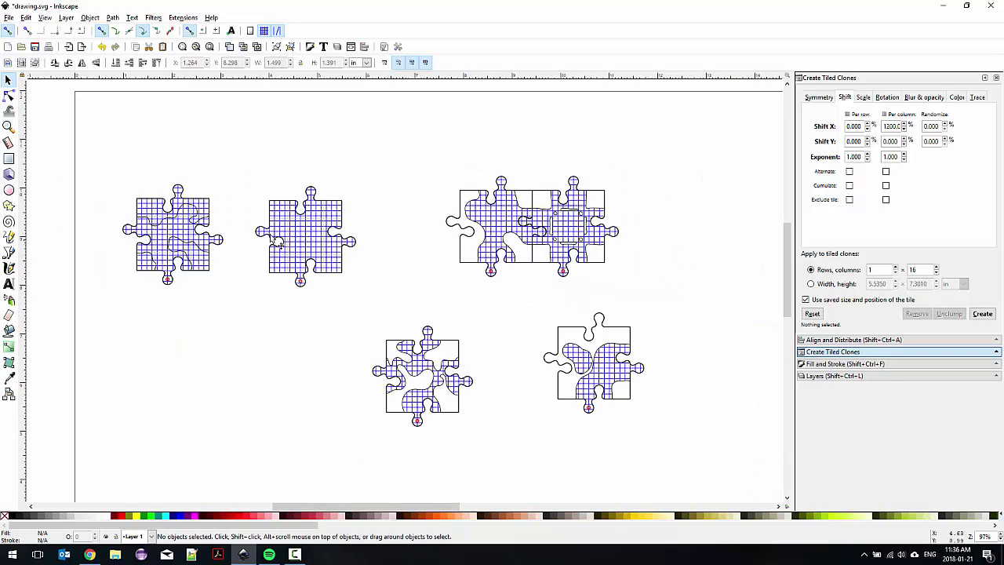
{"action": "scroll", "coordinate": [520, 217], "scroll_direction": "left", "scroll_amount": 10}
{"action": "scroll", "coordinate": [555, 200], "scroll_direction": "up", "scroll_amount": 3, "text": "ctrl"}
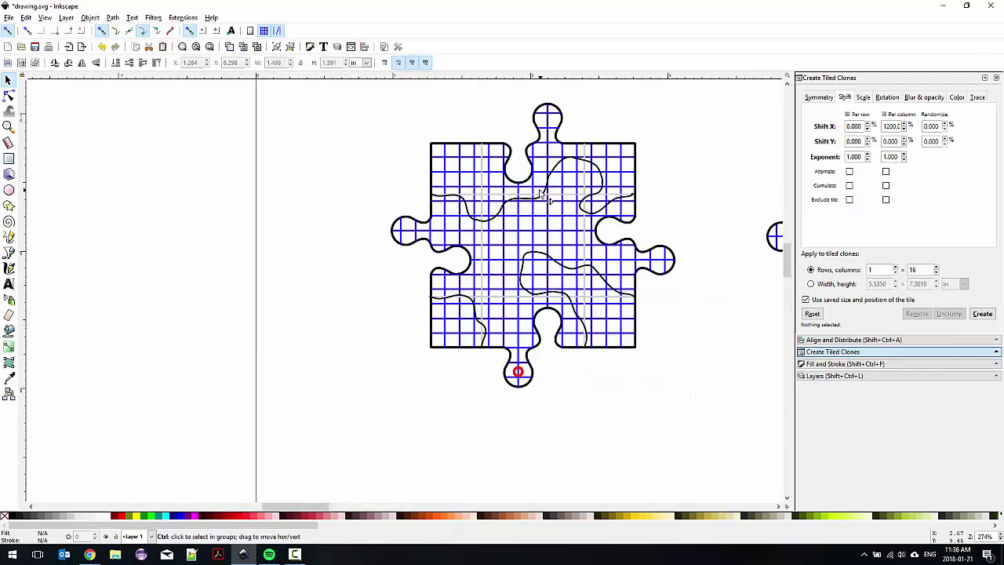
{"action": "scroll", "coordinate": [399, 165], "scroll_direction": "up", "scroll_amount": 1, "text": "ctrl"}
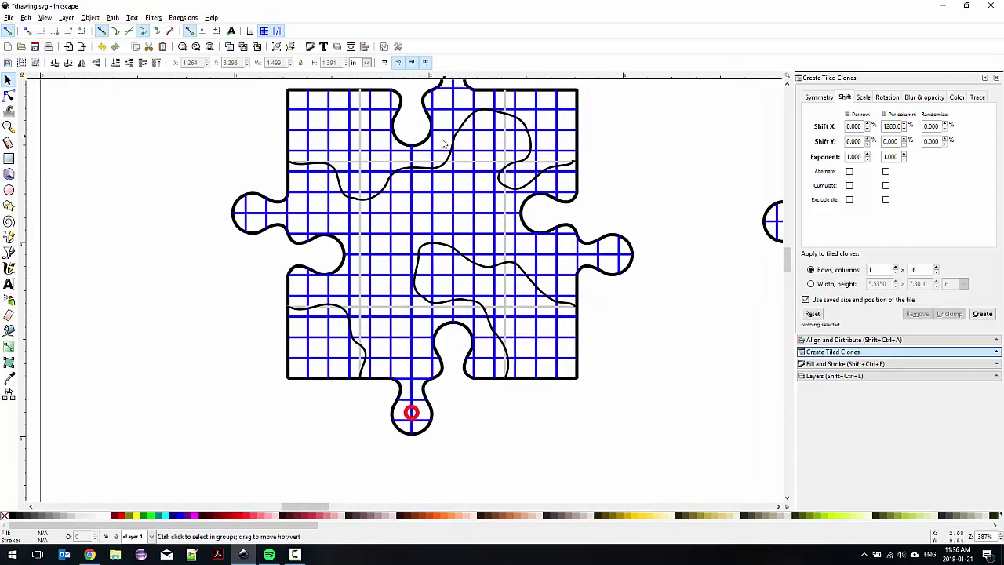
{"action": "scroll", "coordinate": [388, 208], "scroll_direction": "up", "scroll_amount": 1}
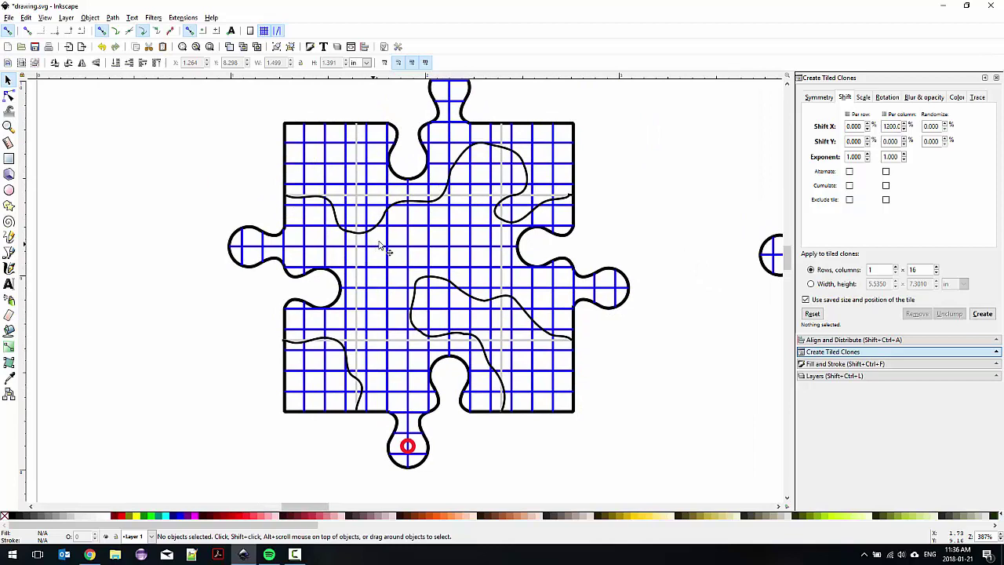
{"action": "scroll", "coordinate": [391, 227], "scroll_direction": "down", "scroll_amount": 2, "text": "ctrl"}
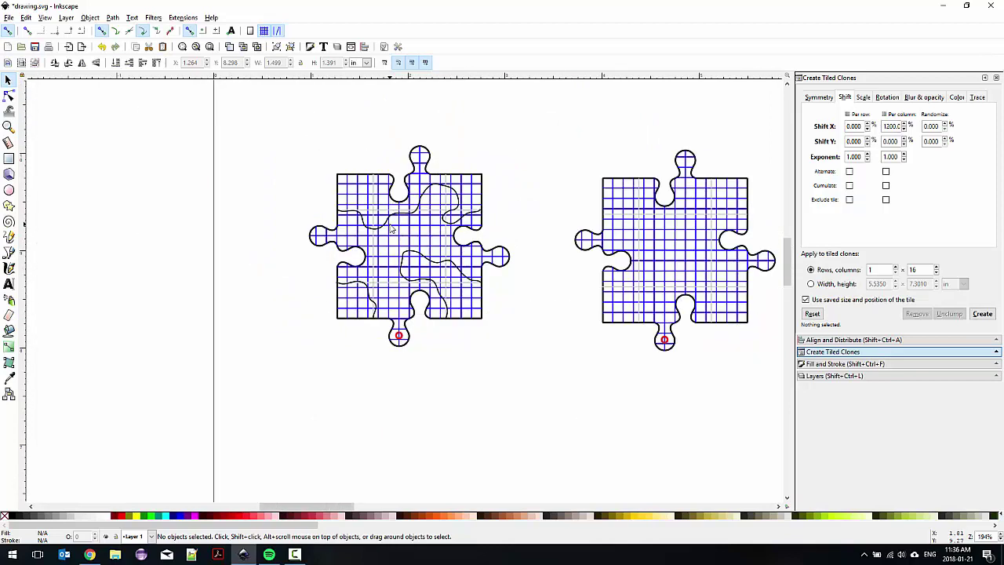
Ungroup the original puzzle piece so its outline, grid lines and circle become separate objects.
{"action": "left_click", "coordinate": [401, 222]}
{"action": "scroll", "coordinate": [397, 219], "scroll_direction": "up", "scroll_amount": 2, "text": "ctrl"}
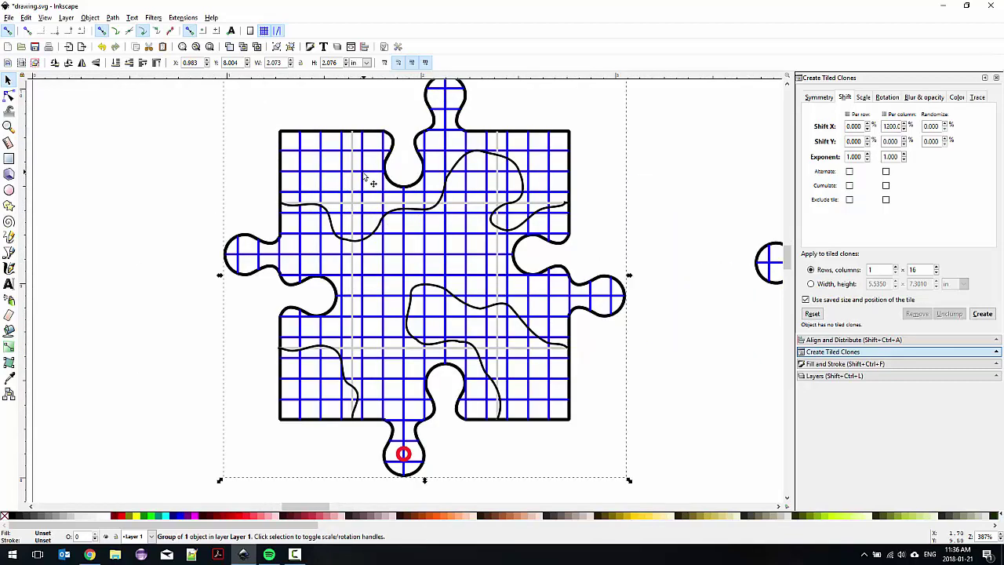
{"action": "scroll", "coordinate": [373, 183], "scroll_direction": "down", "scroll_amount": 2, "text": "ctrl"}
{"action": "scroll", "coordinate": [367, 171], "scroll_direction": "up", "scroll_amount": 1, "text": "ctrl"}
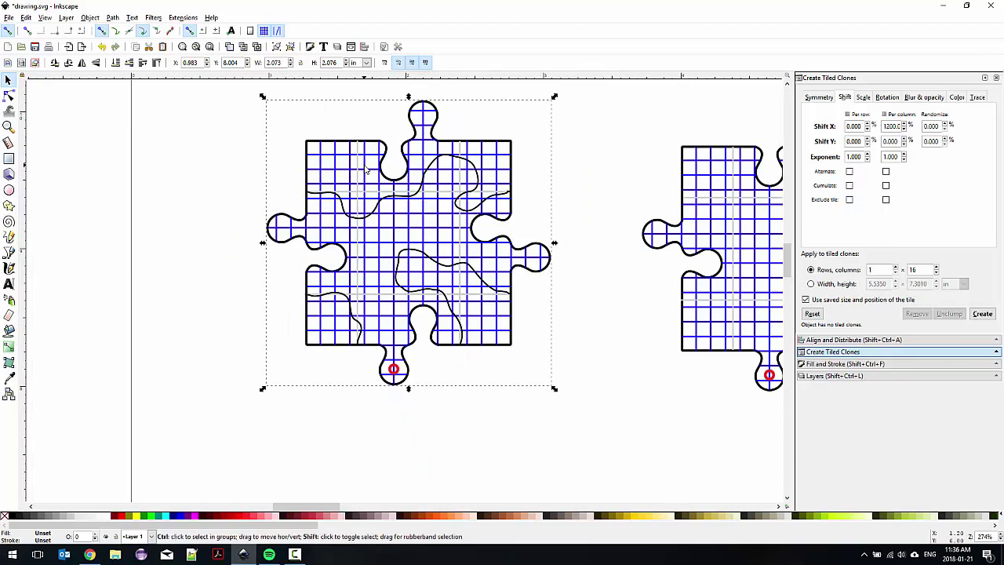
{"action": "left_click", "coordinate": [233, 193]}
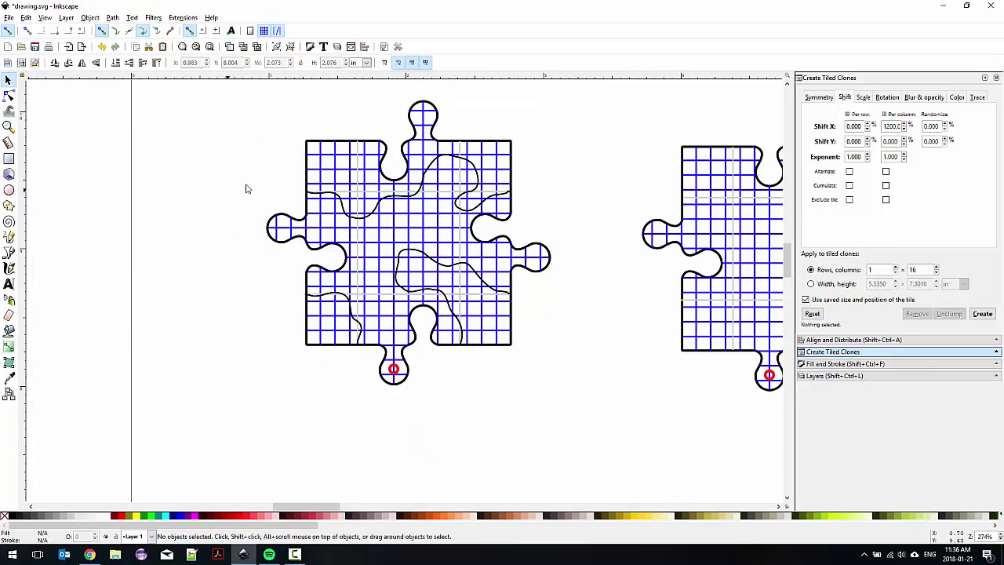
{"action": "left_click", "coordinate": [311, 165]}
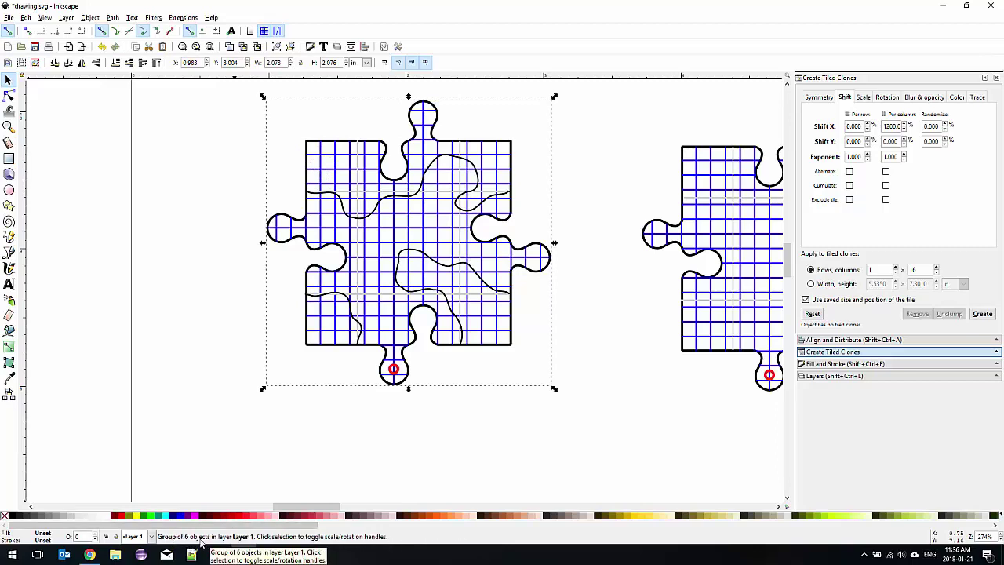
{"action": "left_click", "coordinate": [220, 447]}
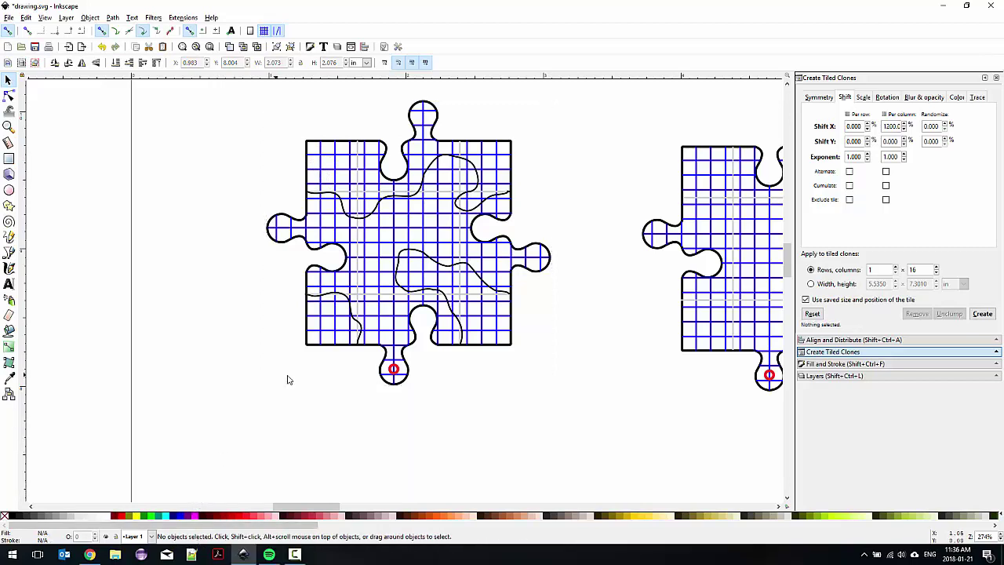
{"action": "left_click", "coordinate": [306, 342]}
{"action": "key", "text": "ctrl+shift+g"}
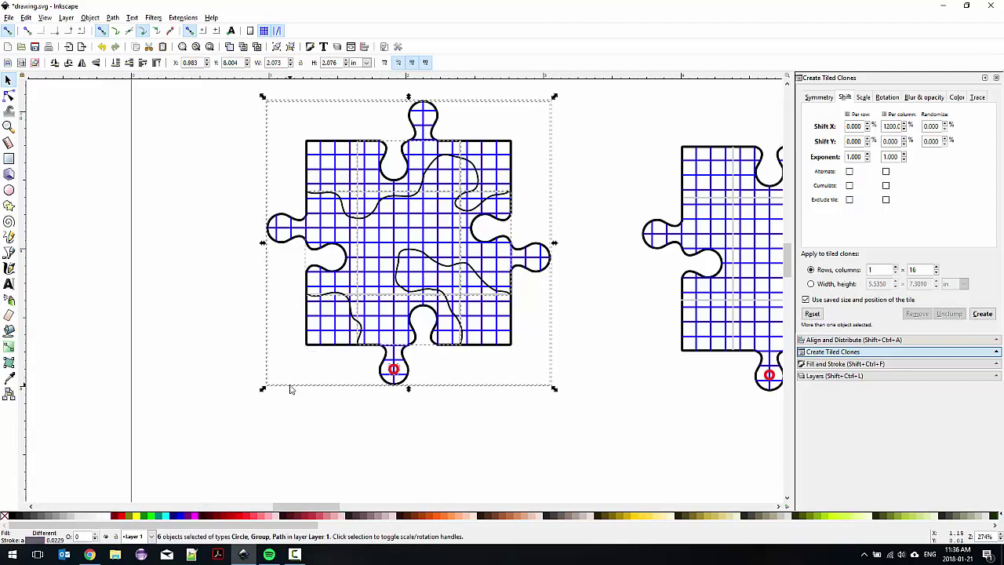
Try a magenta stroke on the original piece's grid path and return it to blue.
{"action": "left_click", "coordinate": [301, 285]}
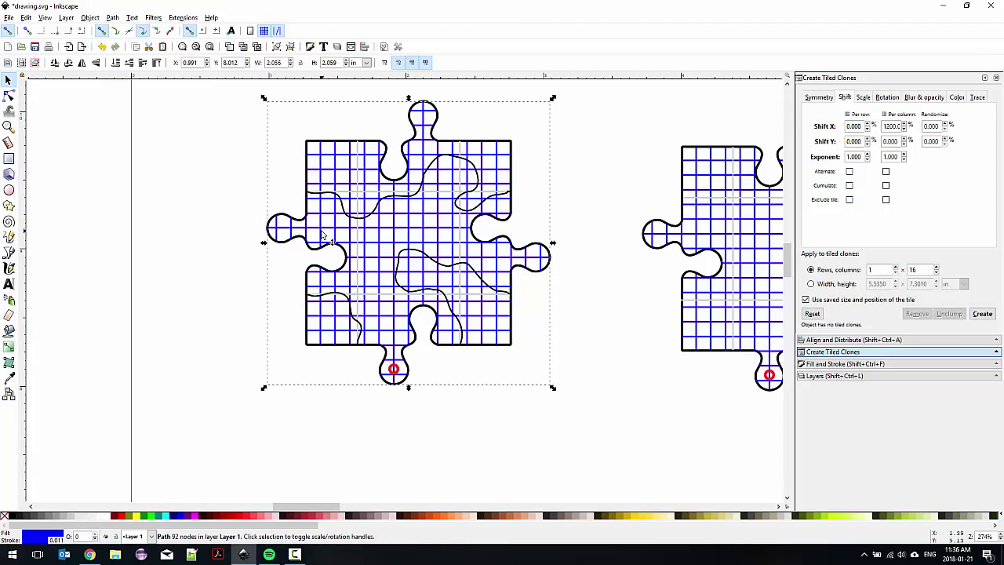
{"action": "left_click", "coordinate": [196, 519]}
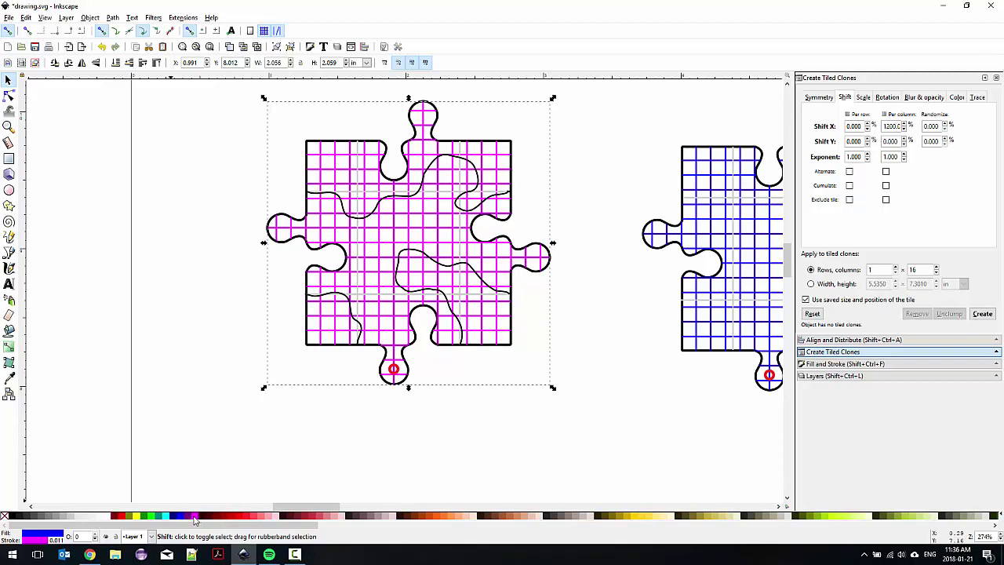
{"action": "left_click", "coordinate": [187, 519]}
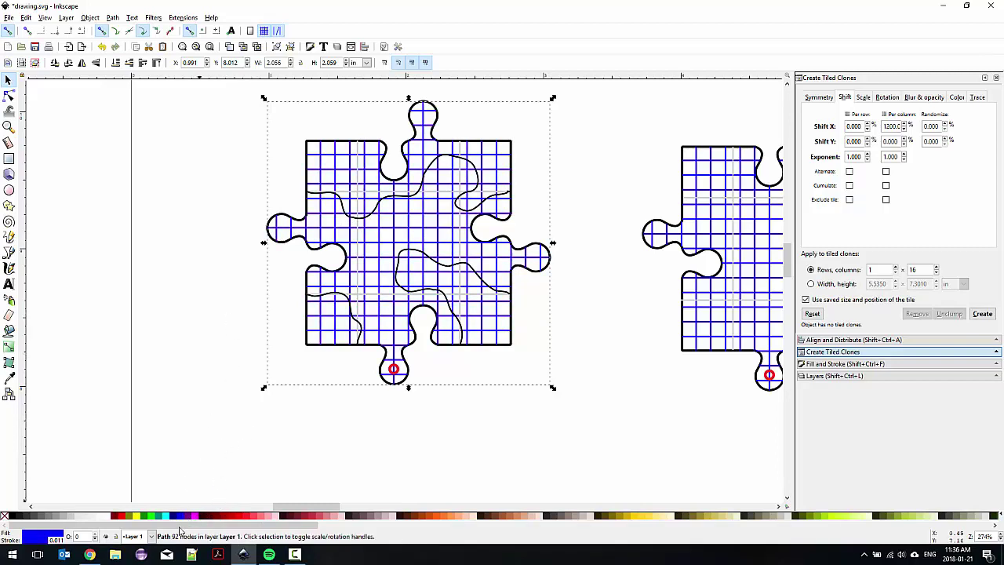
{"action": "left_click_drag", "start_coordinate": [574, 221], "coordinate": [423, 214]}
{"action": "scroll", "coordinate": [206, 220], "scroll_direction": "down", "scroll_amount": 2}
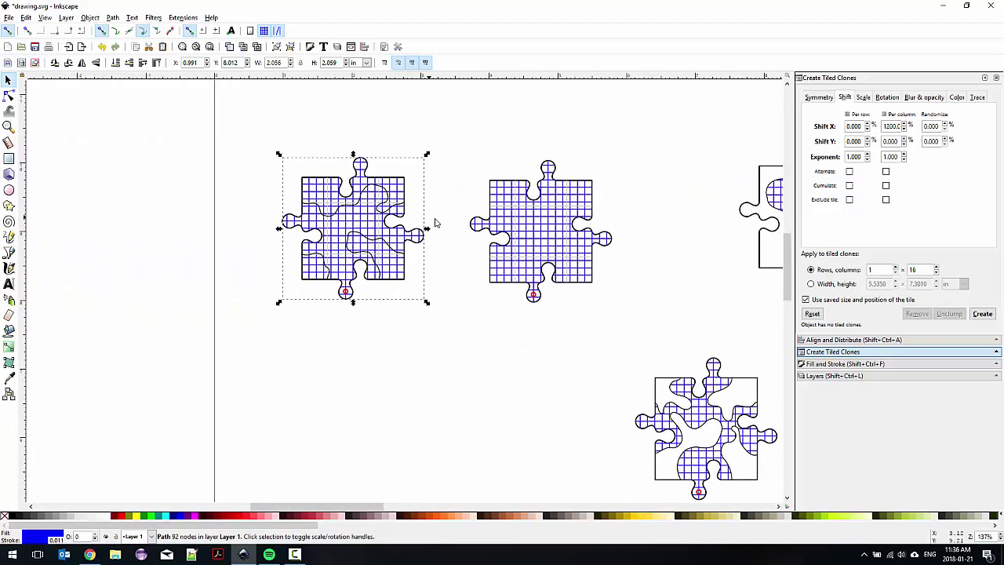
{"action": "scroll", "coordinate": [333, 180], "scroll_direction": "up", "scroll_amount": 3}
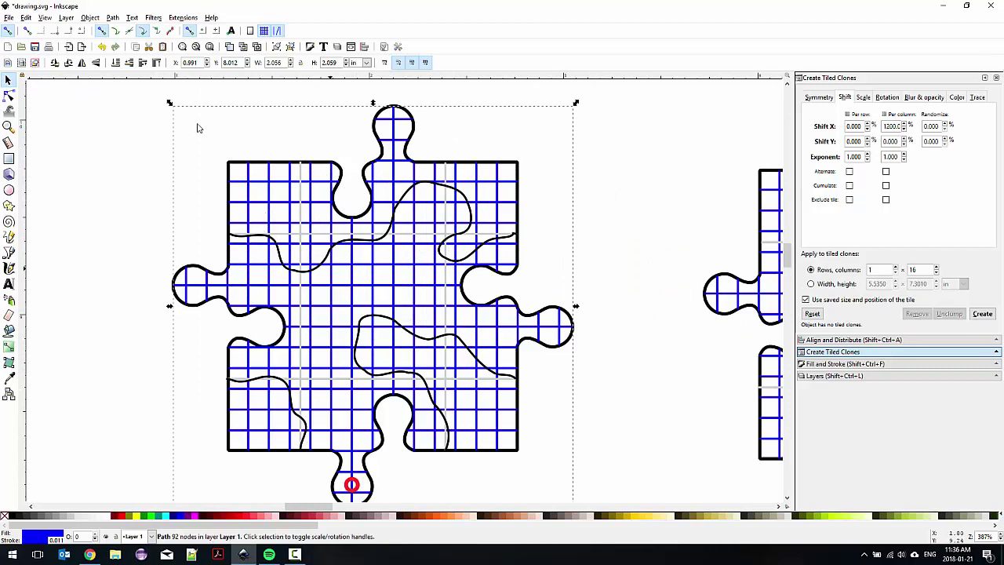
{"action": "left_click", "coordinate": [112, 17]}
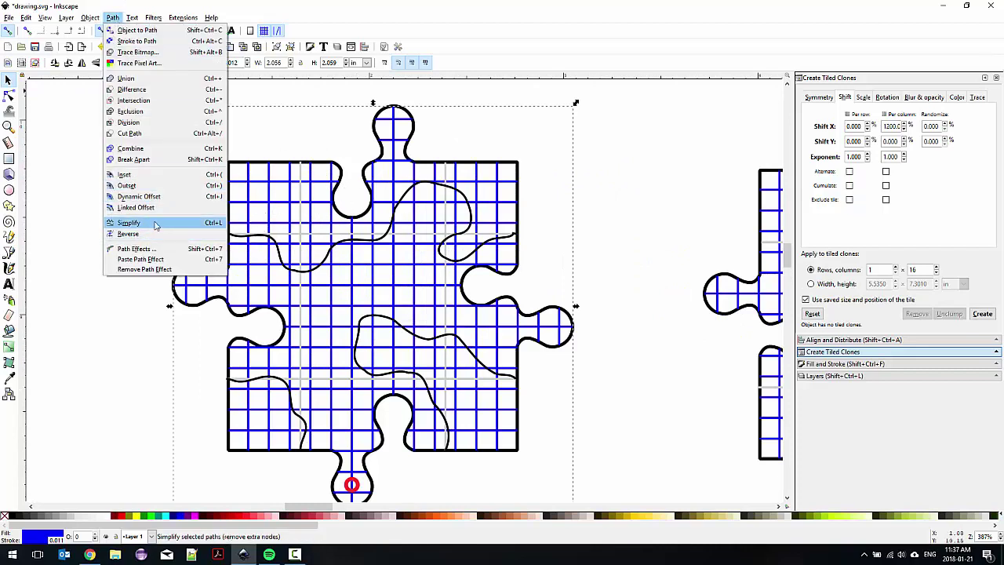
{"action": "left_click", "coordinate": [607, 212]}
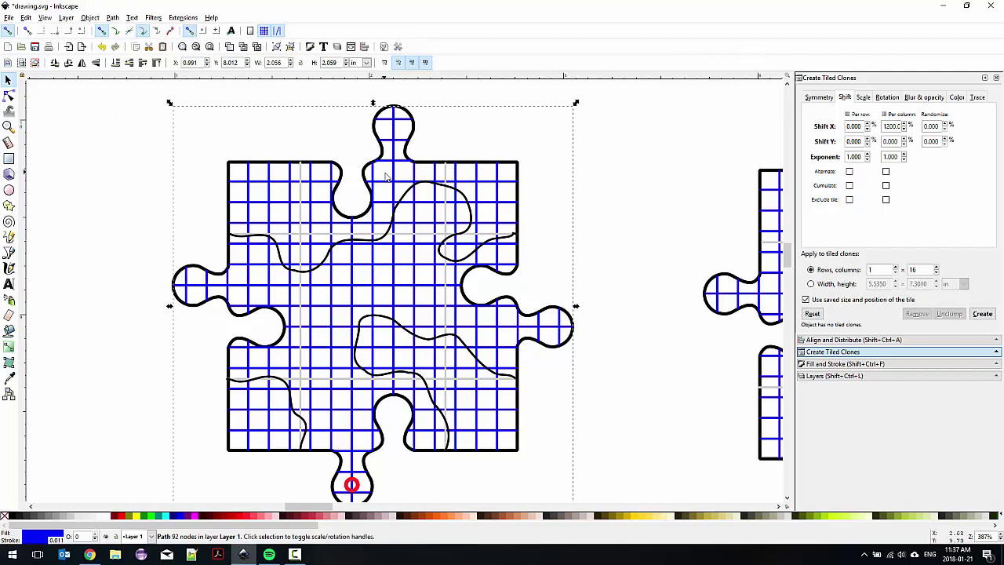
Set the stroke of the combined freehand curve path to red so it stands out from the grid.
{"action": "left_click", "coordinate": [544, 202]}
{"action": "left_click", "coordinate": [444, 208]}
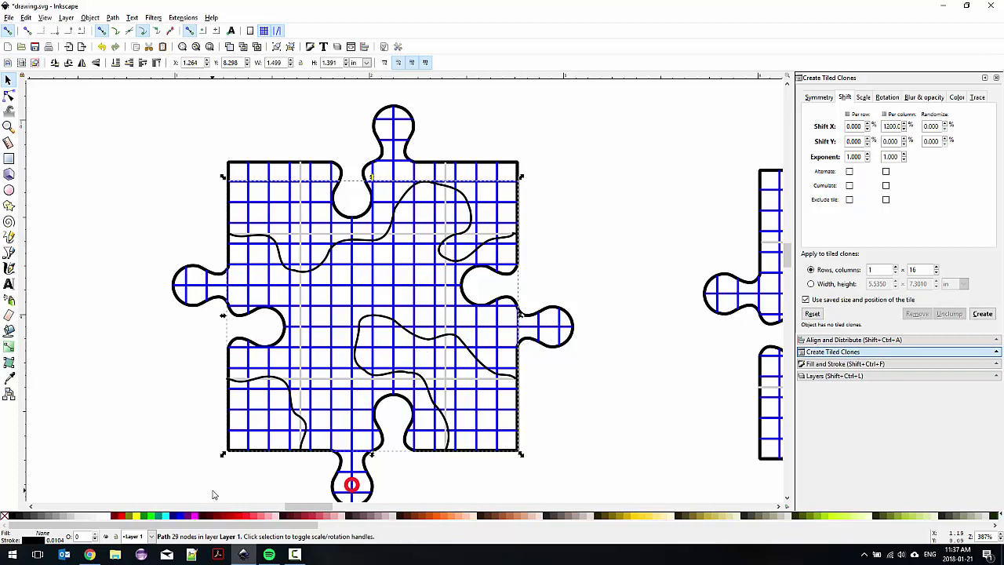
{"action": "left_click", "coordinate": [120, 518], "text": "shift"}
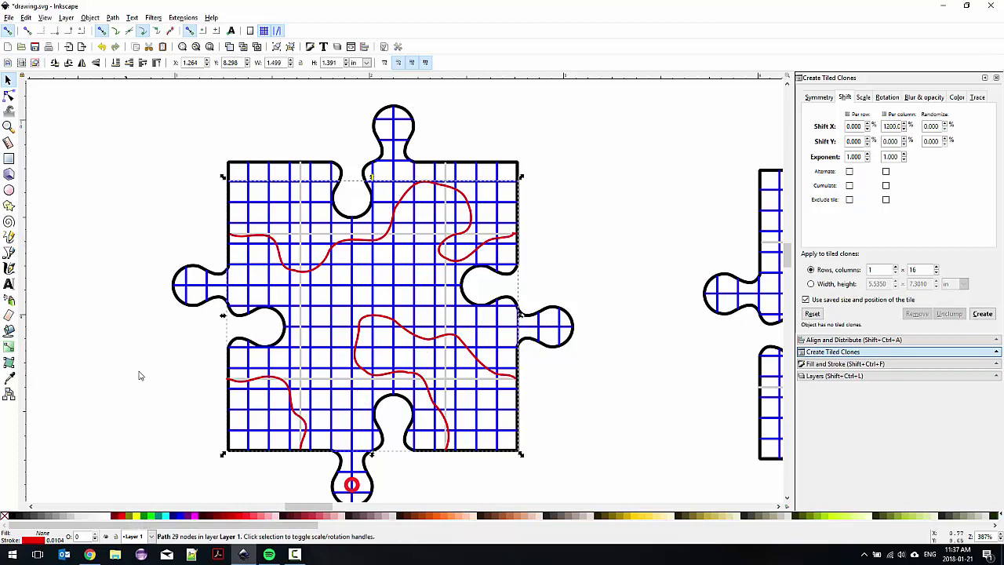
{"action": "left_click", "coordinate": [557, 214]}
{"action": "left_click", "coordinate": [471, 202]}
{"action": "left_click", "coordinate": [572, 213]}
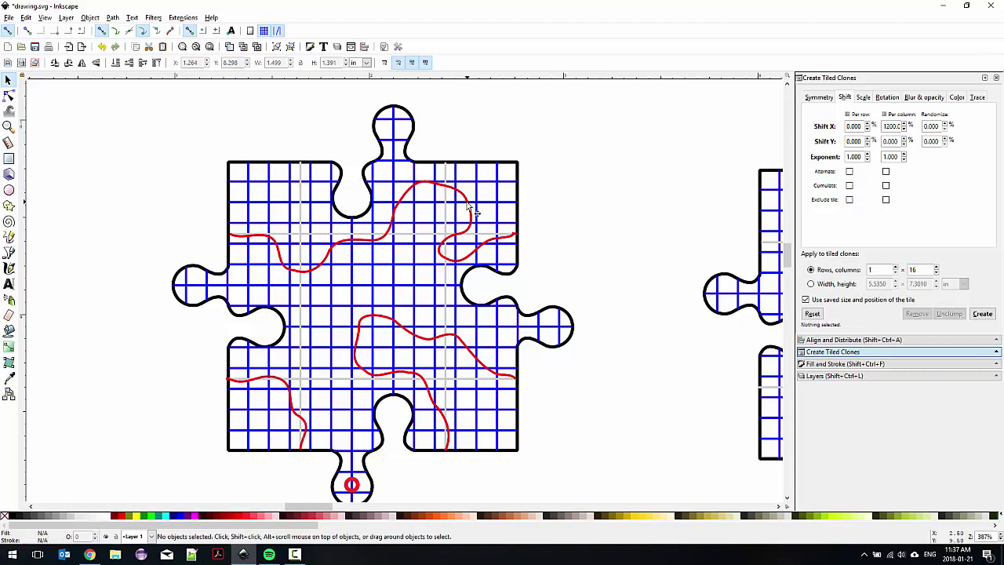
{"action": "left_click", "coordinate": [474, 205]}
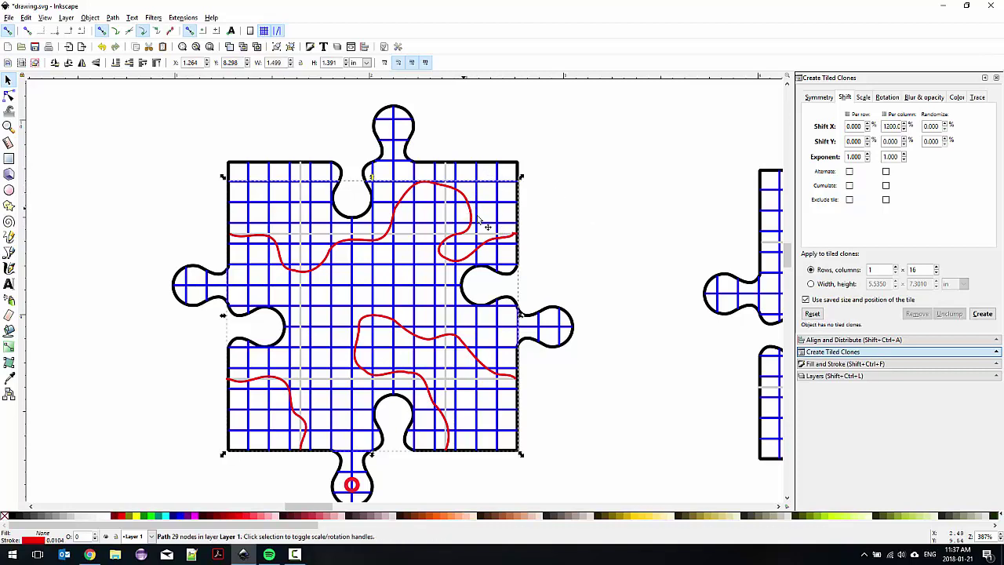
{"action": "left_click", "coordinate": [563, 168]}
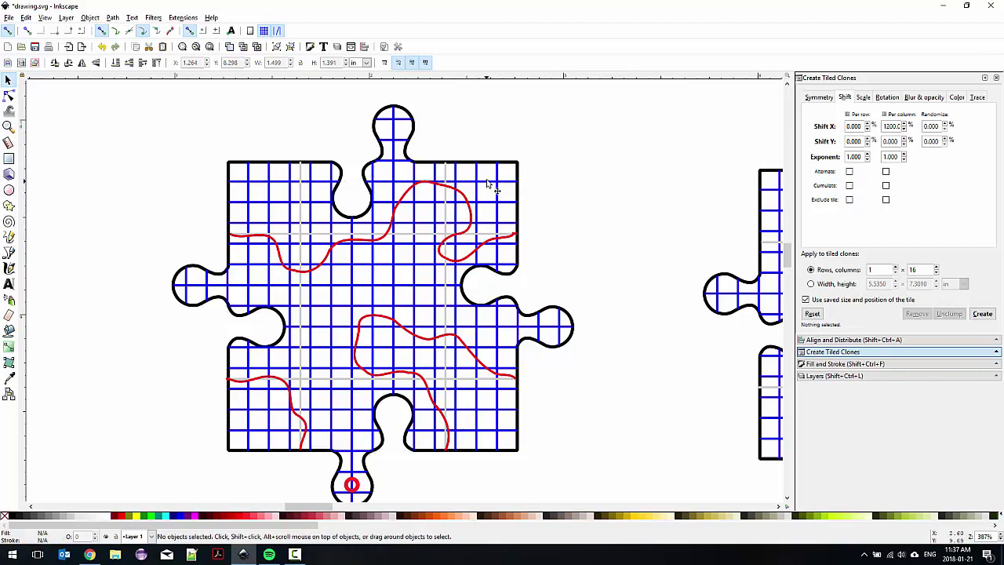
Cut the blue grid path along the red curves with Cut Path and clear the selection.
{"action": "left_click", "coordinate": [496, 179]}
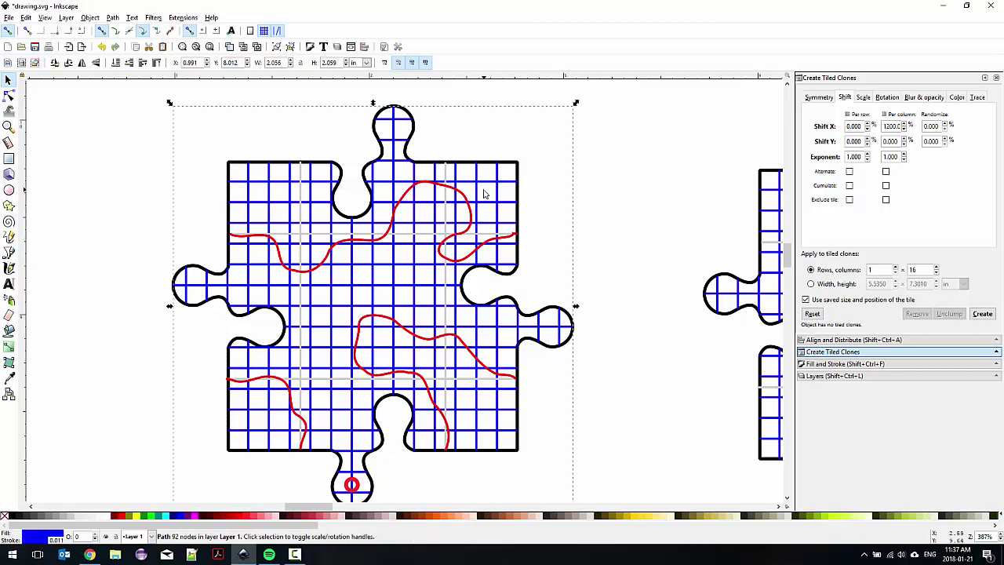
{"action": "key", "text": "shift"}
{"action": "left_click", "coordinate": [465, 201], "text": "shift"}
{"action": "left_click", "coordinate": [113, 17]}
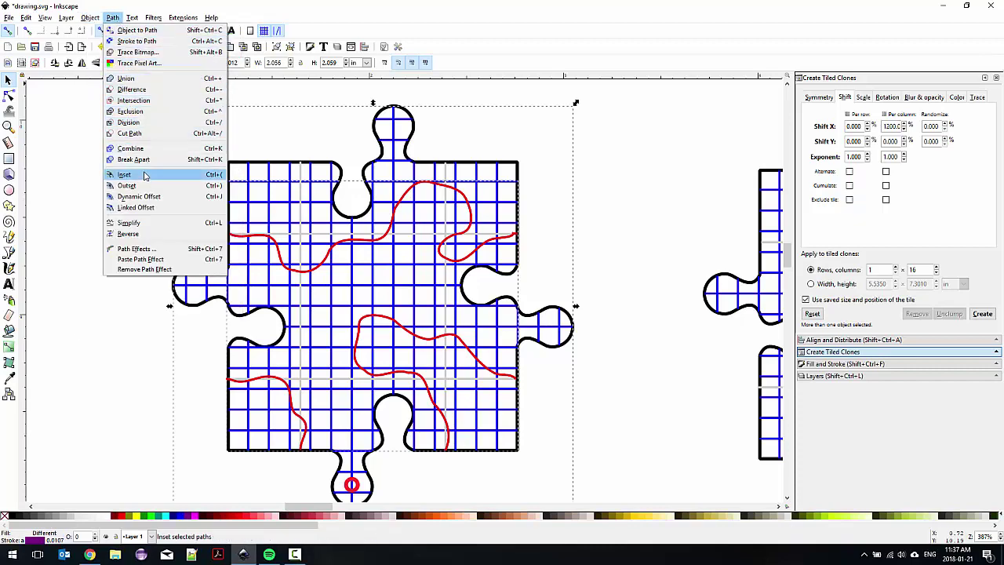
{"action": "left_click", "coordinate": [129, 133]}
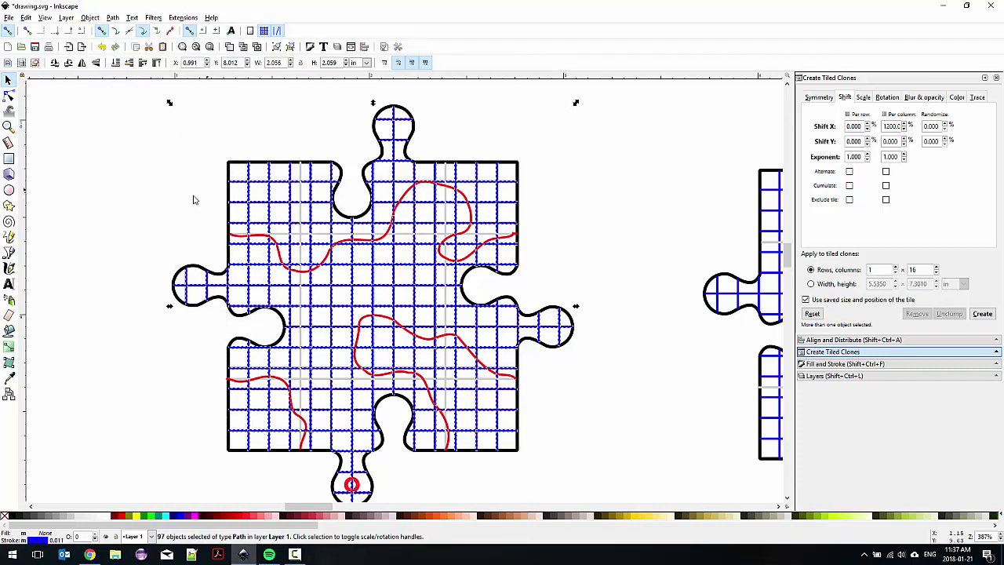
{"action": "left_click", "coordinate": [169, 192]}
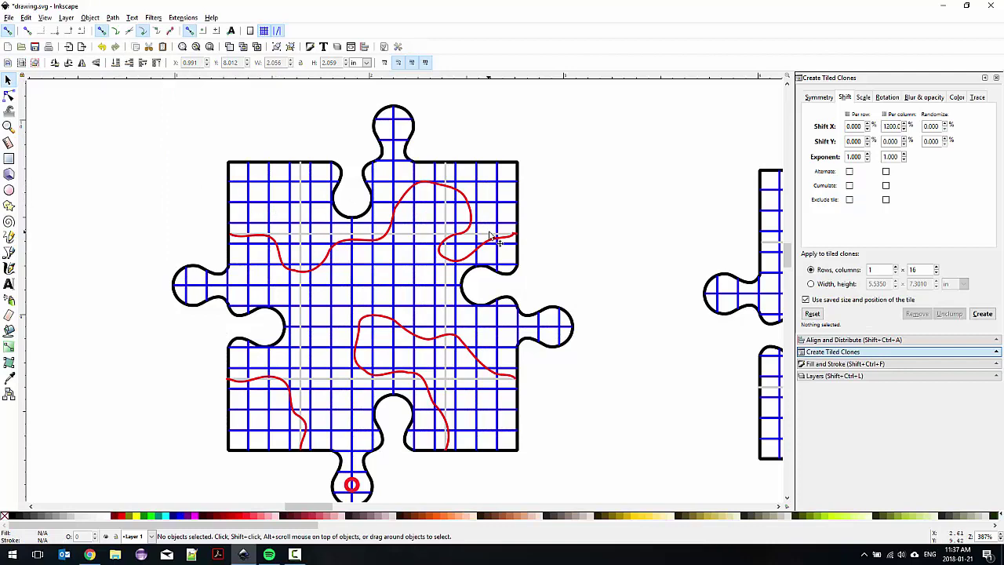
Delete the cut grid segments above the red curve in the piece's upper-left region, down into the curve's dip.
{"action": "left_click_drag", "start_coordinate": [276, 205], "coordinate": [297, 184]}
{"action": "scroll", "coordinate": [261, 149], "scroll_direction": "up", "scroll_amount": 2}
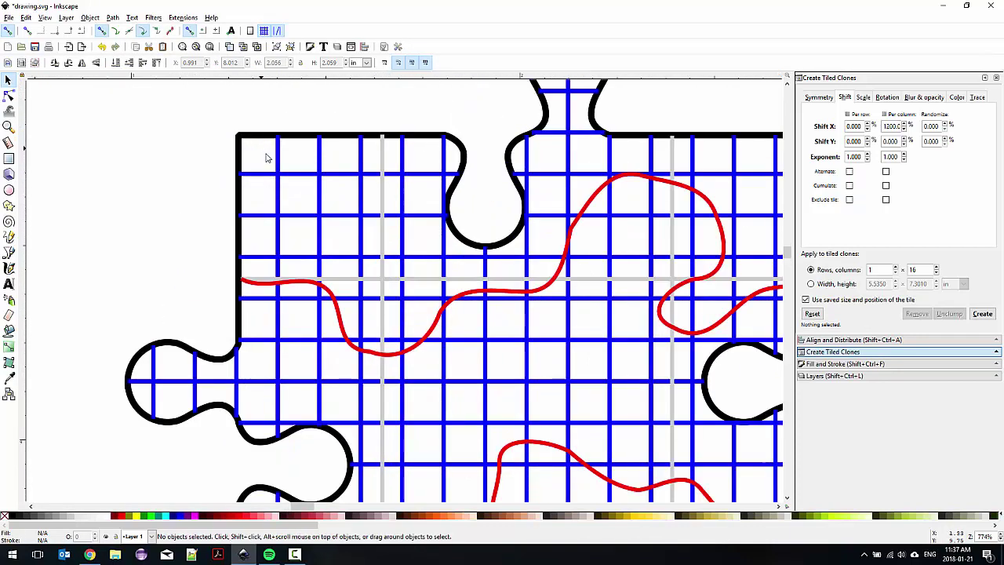
{"action": "mouse_move", "coordinate": [260, 152]}
{"action": "left_mouse_down"}
{"action": "mouse_move", "coordinate": [355, 256]}
{"action": "mouse_move", "coordinate": [420, 276]}
{"action": "mouse_move", "coordinate": [505, 261]}
{"action": "mouse_move", "coordinate": [606, 161]}
{"action": "mouse_move", "coordinate": [674, 156]}
{"action": "mouse_move", "coordinate": [693, 182]}
{"action": "left_mouse_up"}
{"action": "key", "text": "Delete"}
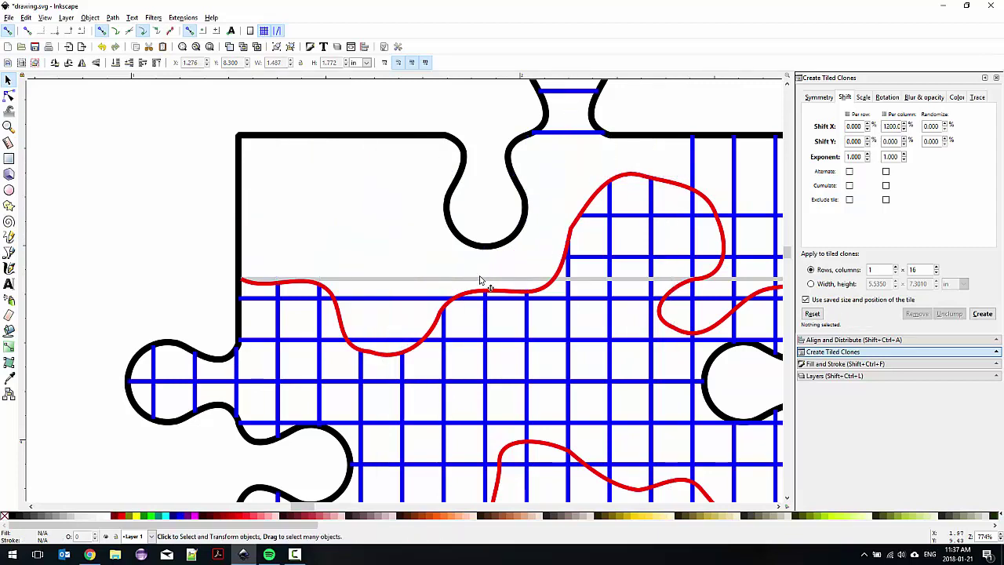
{"action": "left_click_drag", "start_coordinate": [381, 348], "coordinate": [388, 274]}
{"action": "key", "text": "Delete"}
{"action": "scroll", "coordinate": [439, 251], "scroll_direction": "down", "scroll_amount": 2}
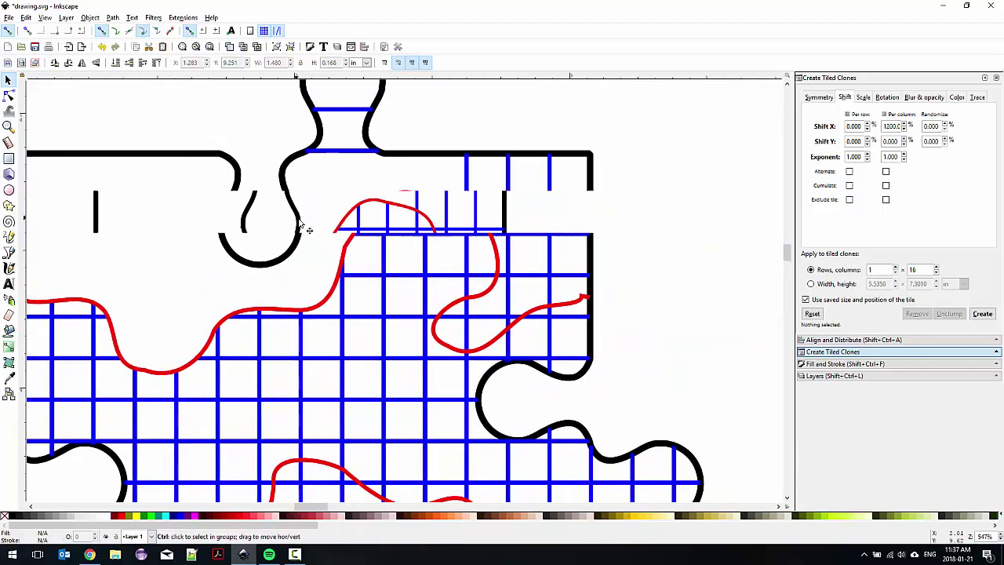
Delete the remaining grid segments inside the piece's upper tab.
{"action": "left_click_drag", "start_coordinate": [317, 201], "coordinate": [320, 148]}
{"action": "key", "text": "Delete"}
{"action": "scroll", "coordinate": [385, 212], "scroll_direction": "up", "scroll_amount": 2}
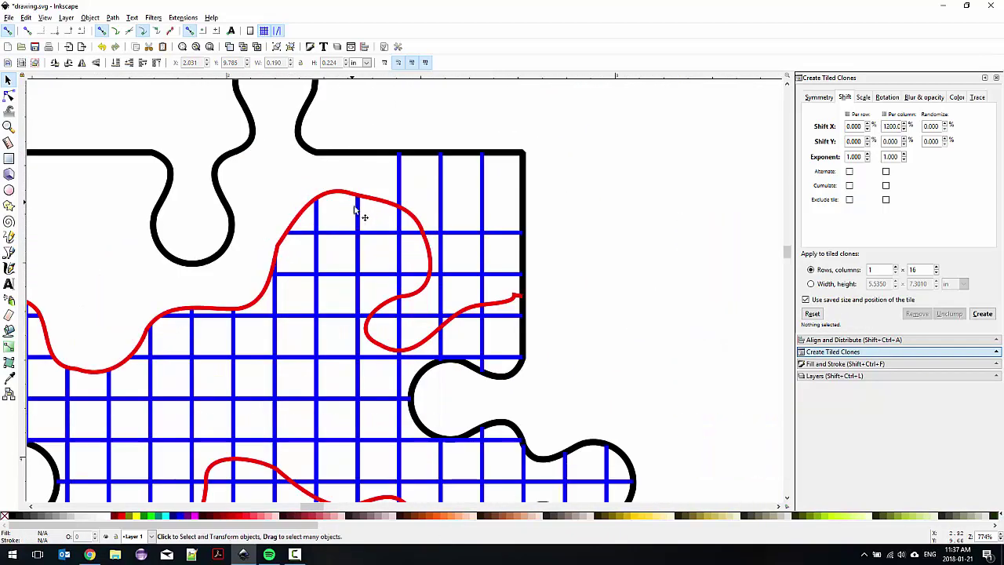
Delete the grid segments in the upper-right region outside the red curve, including those inside its hooked bend.
{"action": "mouse_move", "coordinate": [375, 174]}
{"action": "left_mouse_down"}
{"action": "mouse_move", "coordinate": [460, 206]}
{"action": "mouse_move", "coordinate": [484, 232]}
{"action": "mouse_move", "coordinate": [485, 269]}
{"action": "left_mouse_up"}
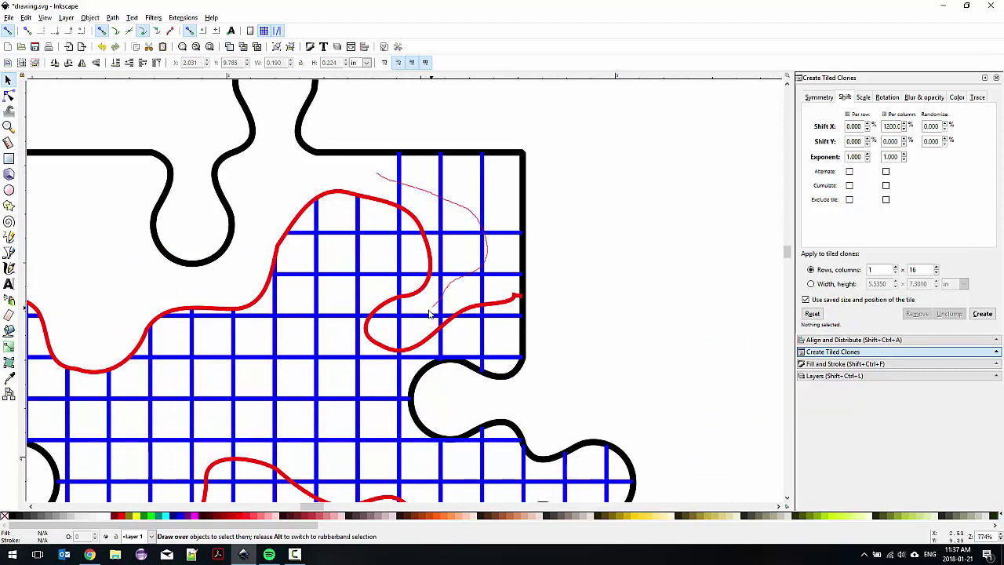
{"action": "left_click_drag", "start_coordinate": [396, 334], "coordinate": [395, 332]}
{"action": "key", "text": "Delete"}
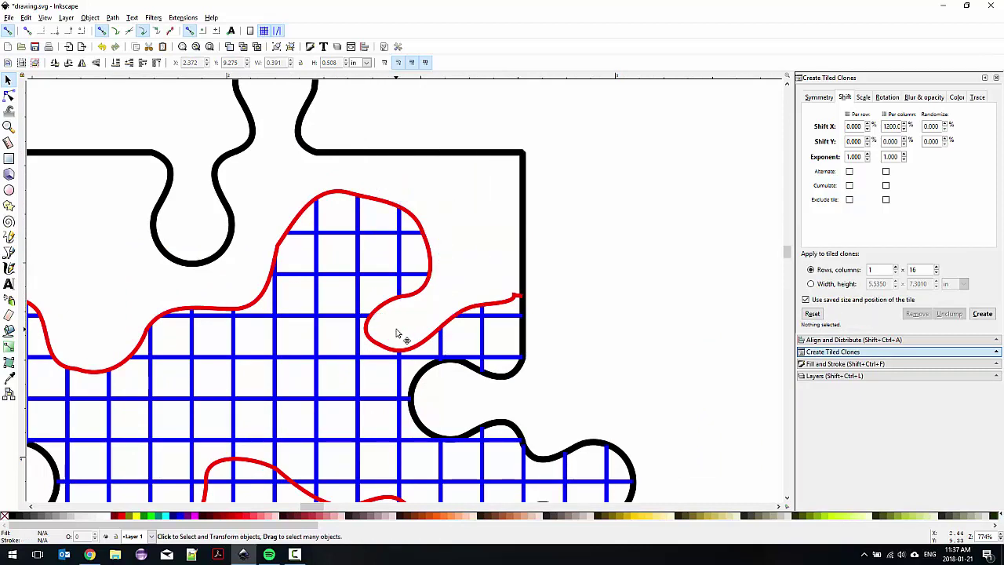
Delete the kinked node near the red curve's right end so it runs smoothly to the piece's right edge.
{"action": "scroll", "coordinate": [506, 299], "scroll_direction": "up", "scroll_amount": 4}
{"action": "left_click", "coordinate": [541, 298]}
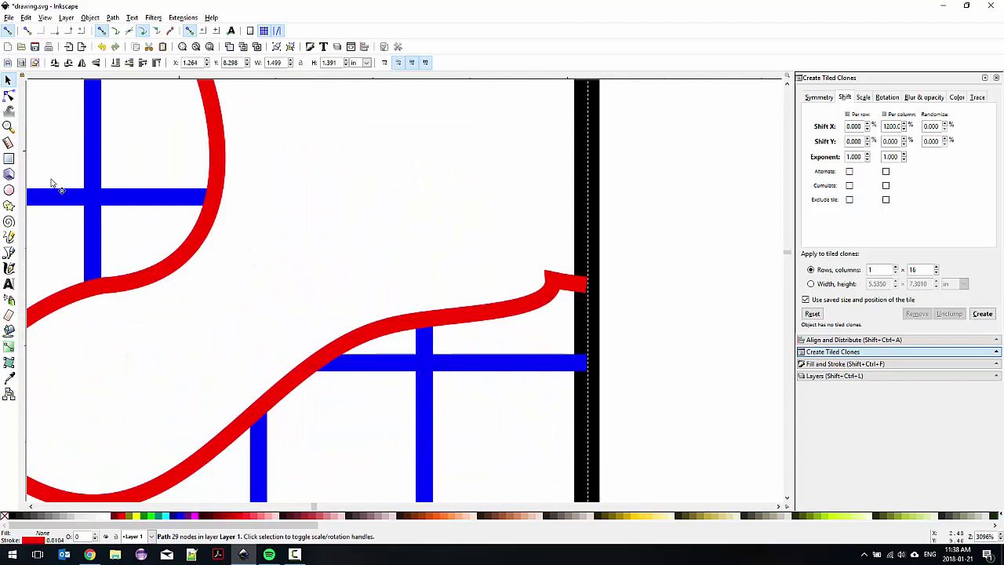
{"action": "left_click", "coordinate": [9, 95]}
{"action": "left_click_drag", "start_coordinate": [541, 300], "coordinate": [553, 288]}
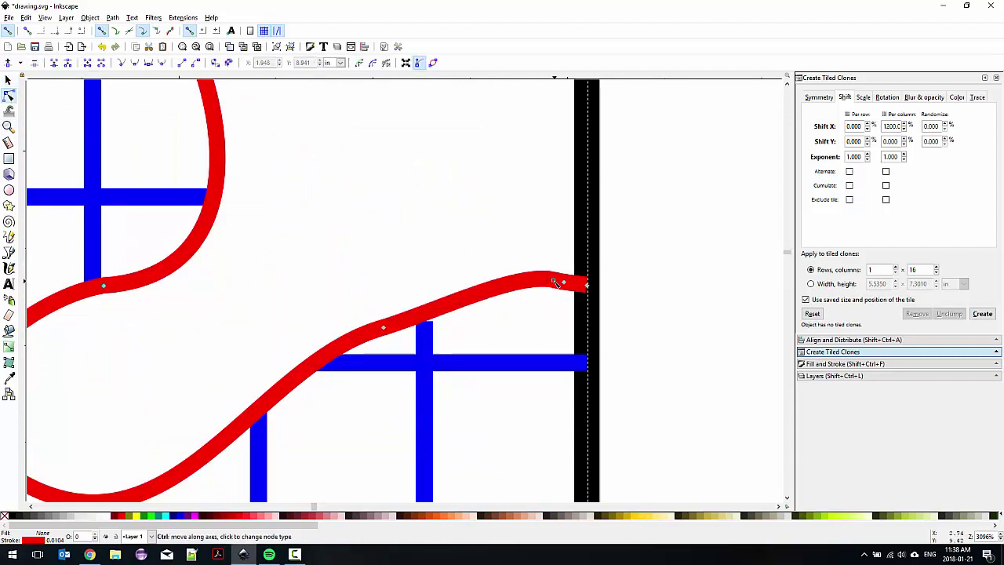
{"action": "left_click_drag", "start_coordinate": [440, 322], "coordinate": [444, 325]}
{"action": "left_click", "coordinate": [449, 281]}
{"action": "scroll", "coordinate": [449, 280], "scroll_direction": "down", "scroll_amount": 6}
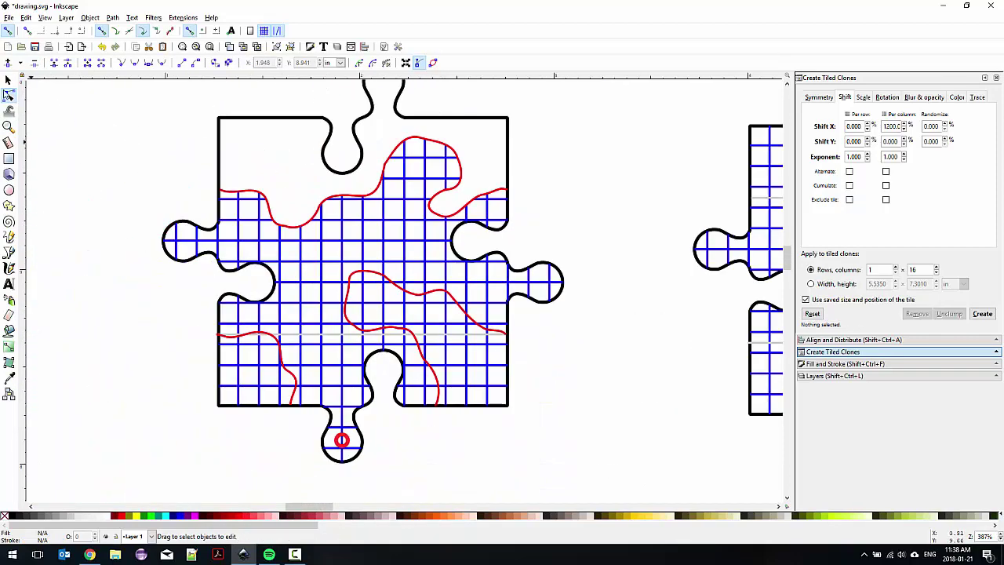
Delete the cut grid segments in the piece's lower-right region enclosed by the red curve.
{"action": "scroll", "coordinate": [480, 336], "scroll_direction": "up", "scroll_amount": 2}
{"action": "mouse_move", "coordinate": [479, 336]}
{"action": "left_mouse_down"}
{"action": "mouse_move", "coordinate": [402, 254]}
{"action": "mouse_move", "coordinate": [200, 107]}
{"action": "left_mouse_up"}
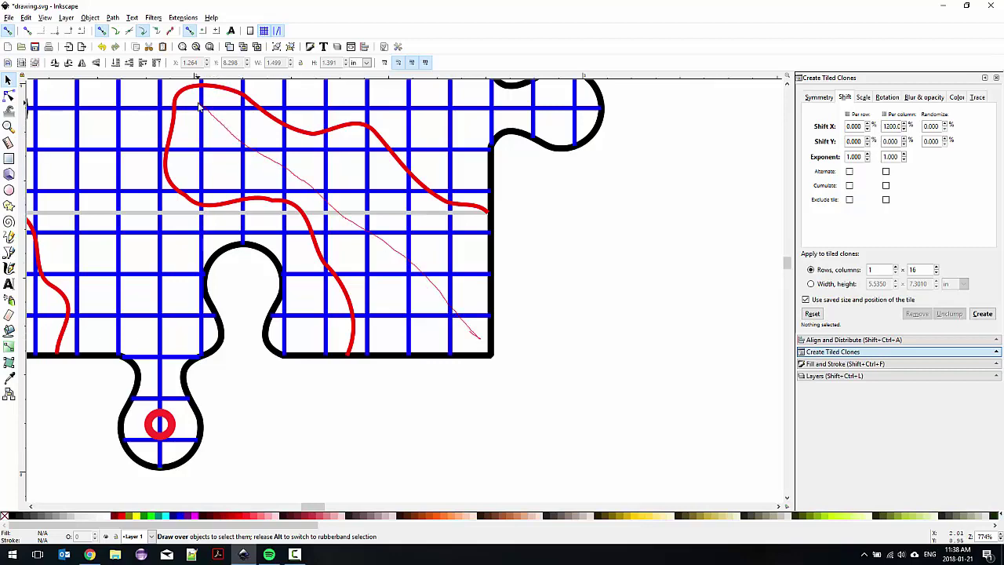
{"action": "left_click_drag", "start_coordinate": [271, 166], "coordinate": [271, 164]}
{"action": "key", "text": "Delete"}
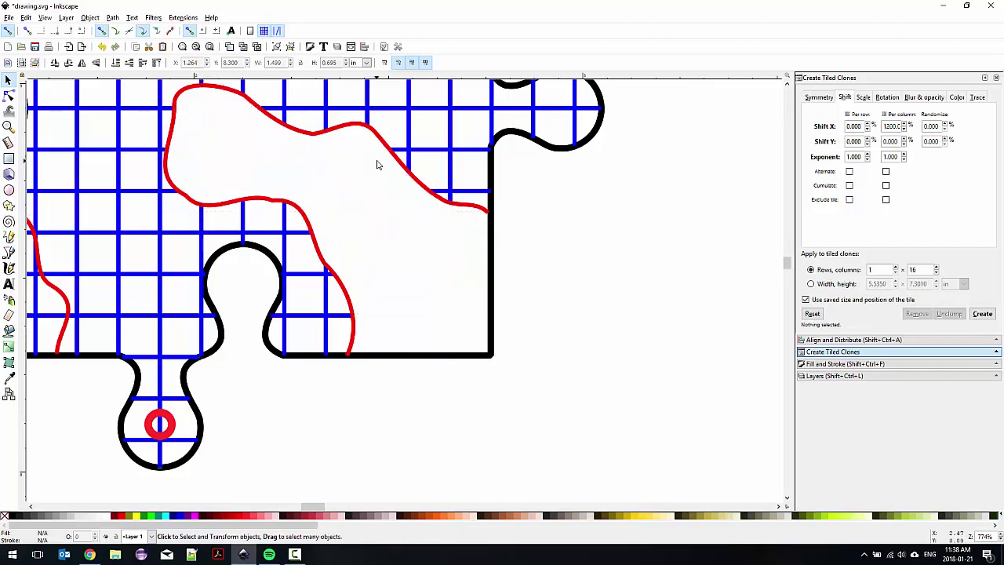
Delete the grid segments in the piece's lower-left corner outside the red curve, including the leftover vertical line.
{"action": "scroll", "coordinate": [377, 164], "scroll_direction": "down", "scroll_amount": 1}
{"action": "scroll", "coordinate": [270, 274], "scroll_direction": "left", "scroll_amount": 6}
{"action": "scroll", "coordinate": [267, 279], "scroll_direction": "up", "scroll_amount": 1}
{"action": "mouse_move", "coordinate": [267, 284]}
{"action": "left_mouse_down"}
{"action": "mouse_move", "coordinate": [343, 208]}
{"action": "mouse_move", "coordinate": [344, 182]}
{"action": "left_mouse_up"}
{"action": "key", "text": "Delete"}
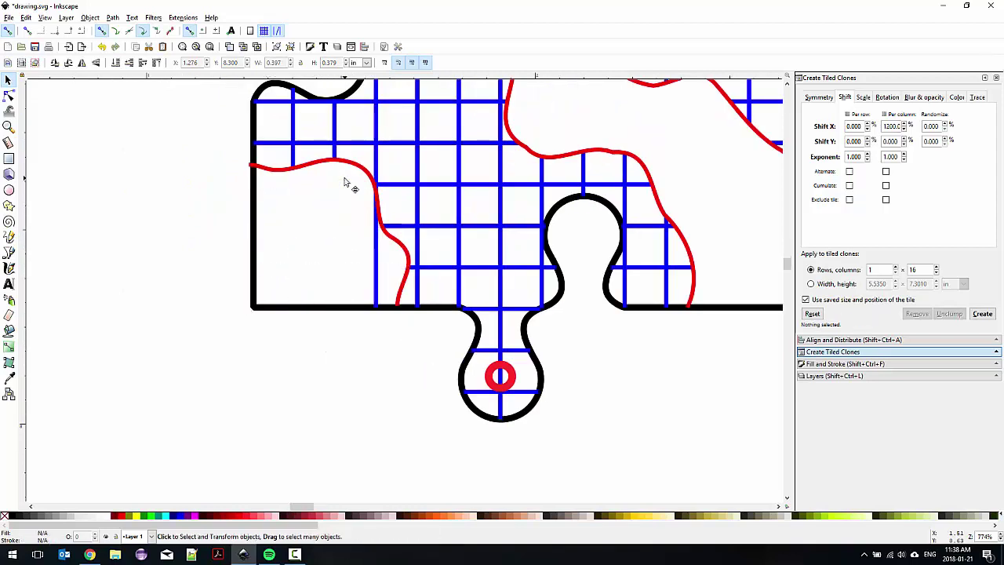
{"action": "left_click_drag", "start_coordinate": [390, 267], "coordinate": [334, 258]}
{"action": "key", "text": "Delete"}
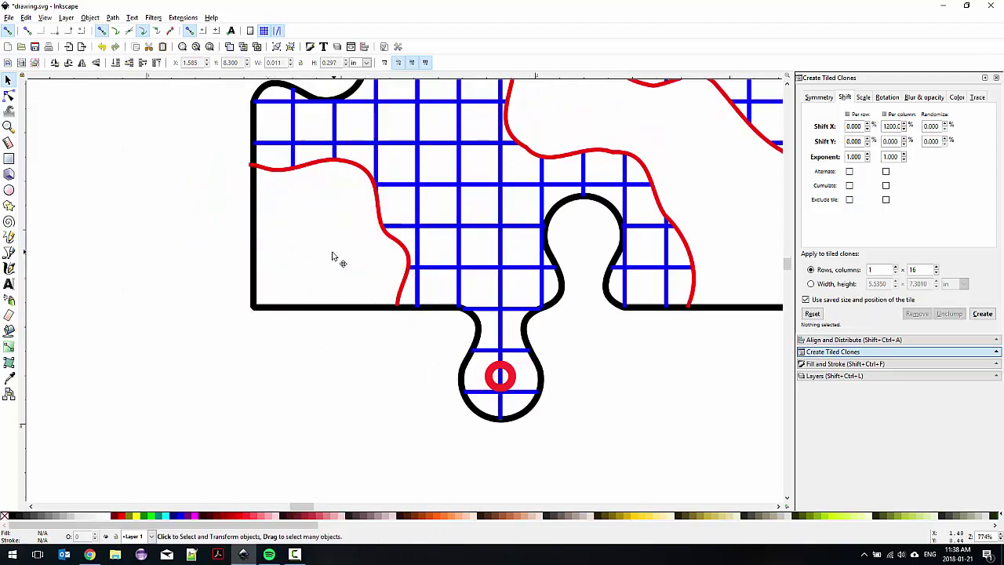
Set the stroke of the combined red curve to black and clear the selection.
{"action": "scroll", "coordinate": [332, 259], "scroll_direction": "down", "scroll_amount": 3, "text": "ctrl"}
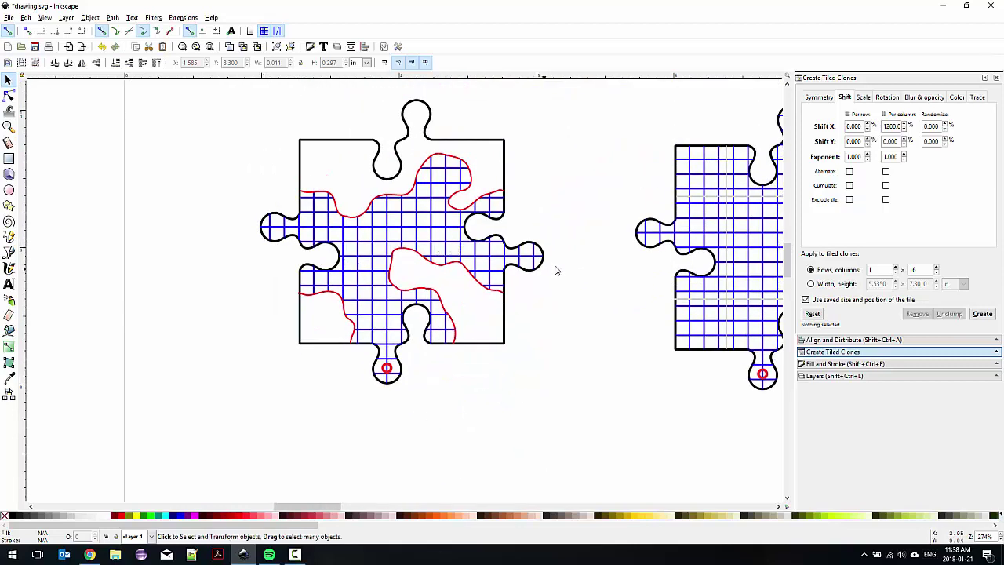
{"action": "scroll", "coordinate": [436, 263], "scroll_direction": "up", "scroll_amount": 1, "text": "ctrl"}
{"action": "left_click", "coordinate": [398, 253]}
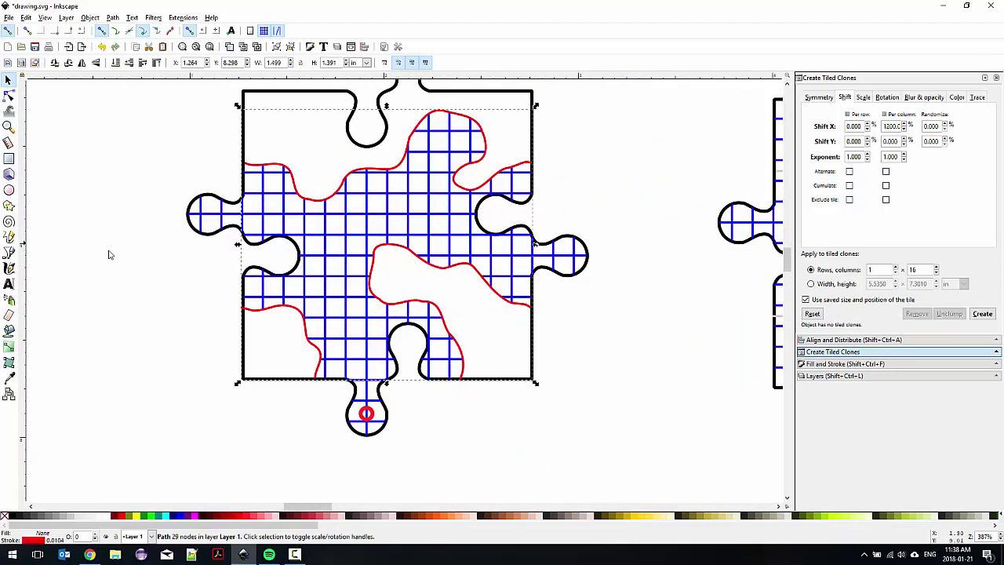
{"action": "left_click", "coordinate": [11, 521], "text": "shift"}
{"action": "left_click", "coordinate": [146, 363]}
{"action": "scroll", "coordinate": [185, 318], "scroll_direction": "down", "scroll_amount": 1, "text": "ctrl"}
{"action": "scroll", "coordinate": [190, 317], "scroll_direction": "down", "scroll_amount": 2, "text": "ctrl"}
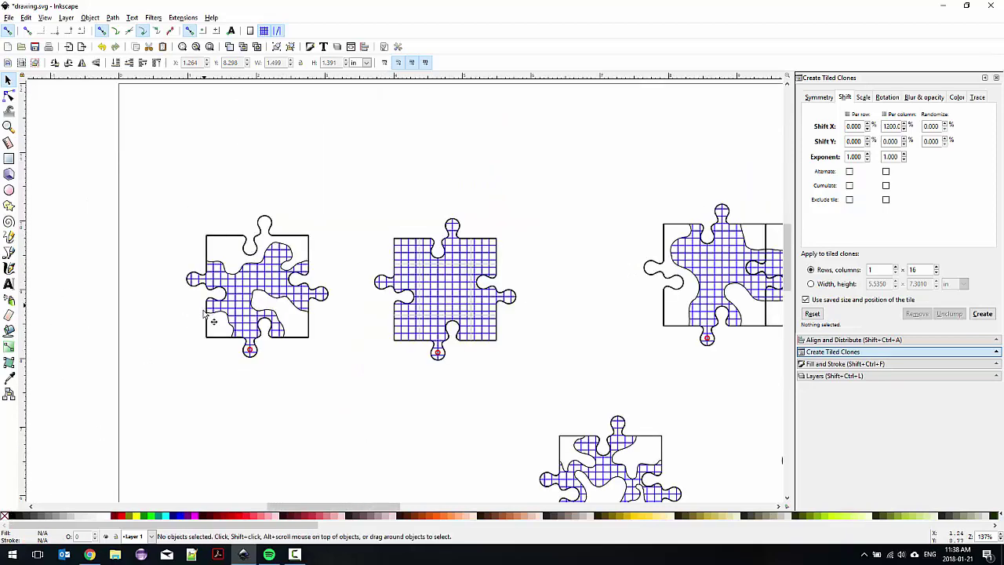
Select all parts of the finished piece and group them.
{"action": "scroll", "coordinate": [353, 252], "scroll_direction": "down", "scroll_amount": 3}
{"action": "scroll", "coordinate": [353, 252], "scroll_direction": "left", "scroll_amount": 2}
{"action": "left_click_drag", "start_coordinate": [221, 103], "coordinate": [396, 294]}
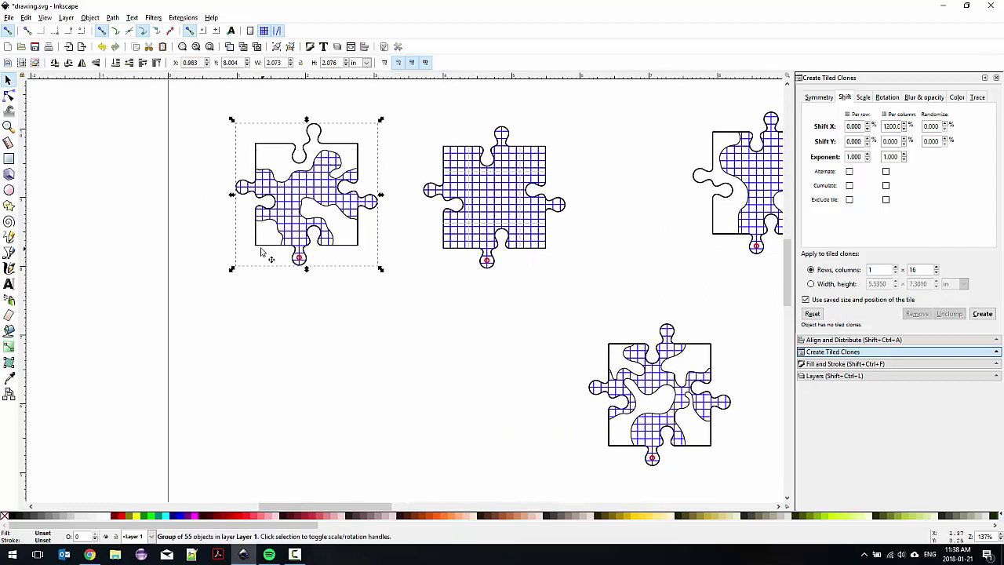
Test-fit the grouped piece directly above the lower patterned piece, and move it back to the empty area left of the fully gridded piece.
{"action": "left_click_drag", "start_coordinate": [255, 248], "coordinate": [608, 350]}
{"action": "left_click", "coordinate": [642, 190]}
{"action": "scroll", "coordinate": [525, 193], "scroll_direction": "right", "scroll_amount": 3}
{"action": "scroll", "coordinate": [525, 193], "scroll_direction": "down", "scroll_amount": 1}
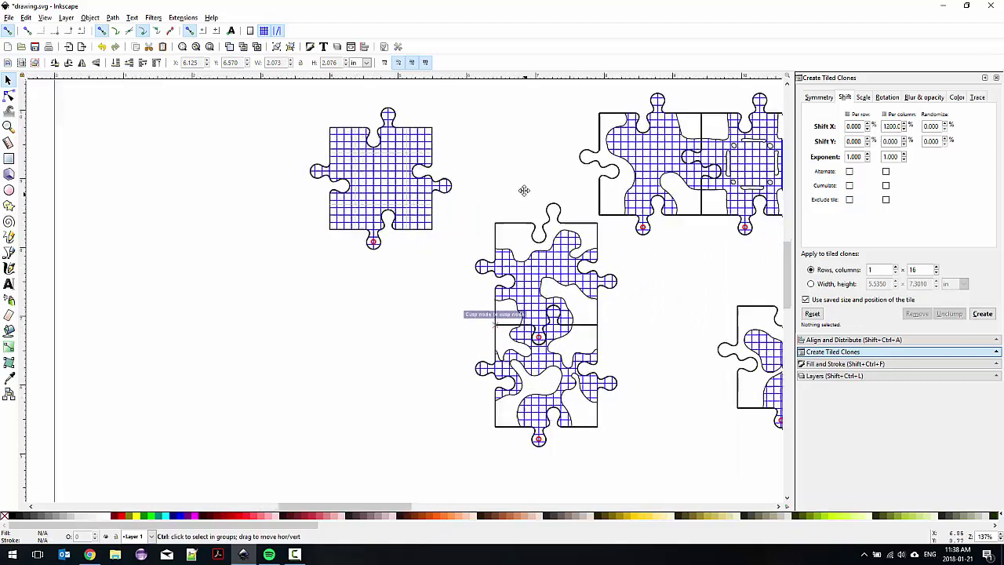
{"action": "left_click_drag", "start_coordinate": [497, 223], "coordinate": [137, 179]}
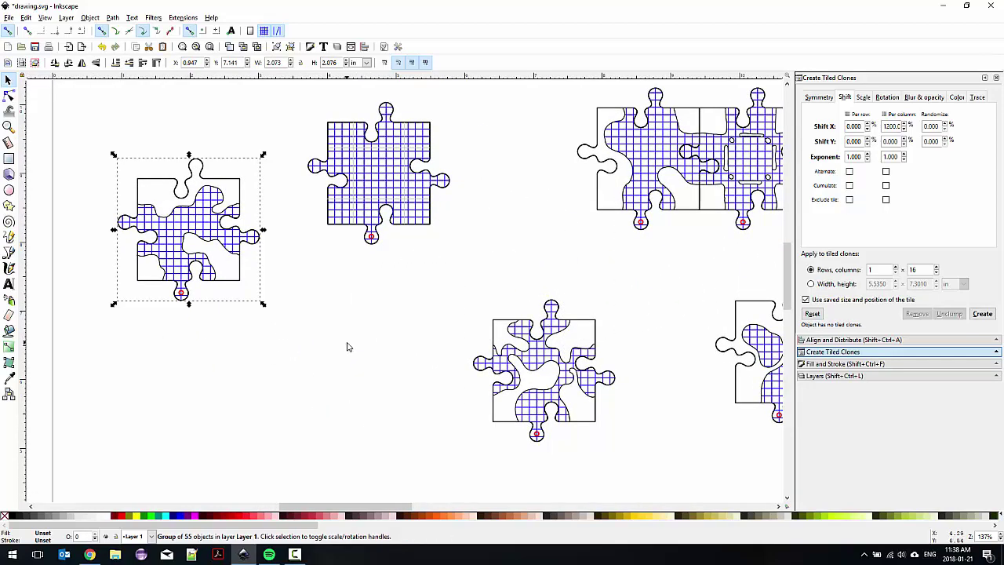
{"action": "scroll", "coordinate": [383, 299], "scroll_direction": "down", "scroll_amount": 3}
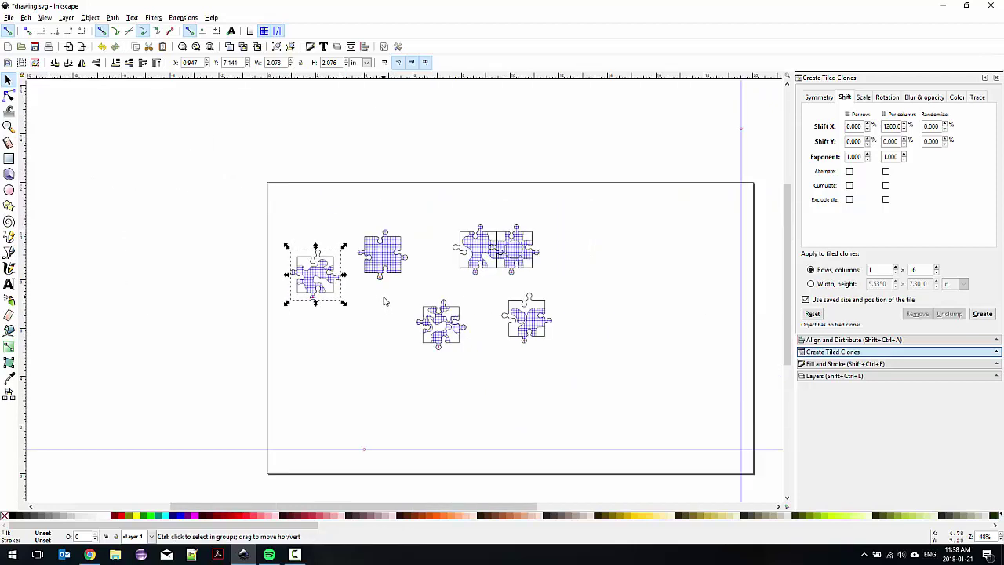
Open dungeontiles_tocut3.svg from the DungeonTiles folder, showing the folder's files as a list.
{"action": "left_click", "coordinate": [9, 17]}
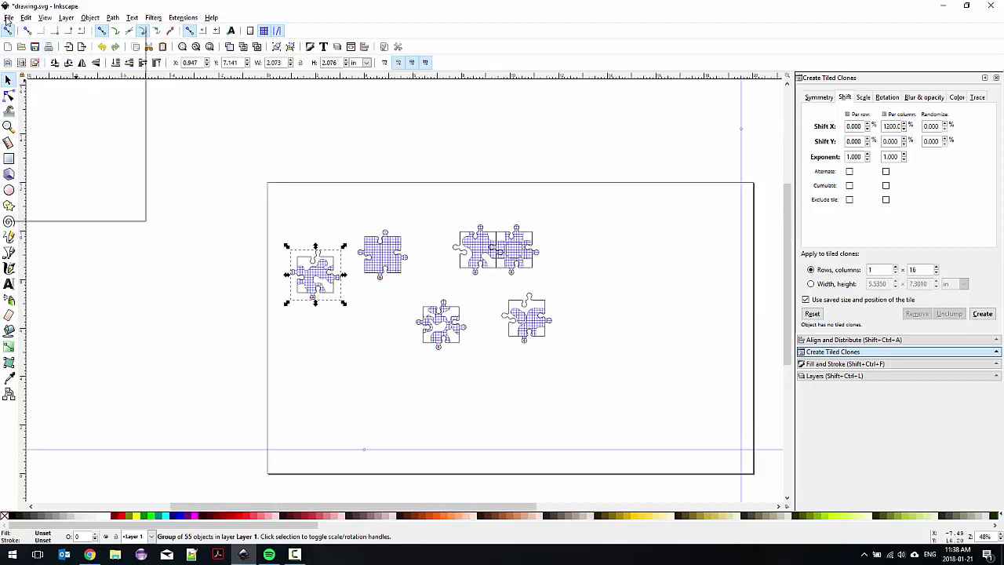
{"action": "left_click", "coordinate": [24, 51]}
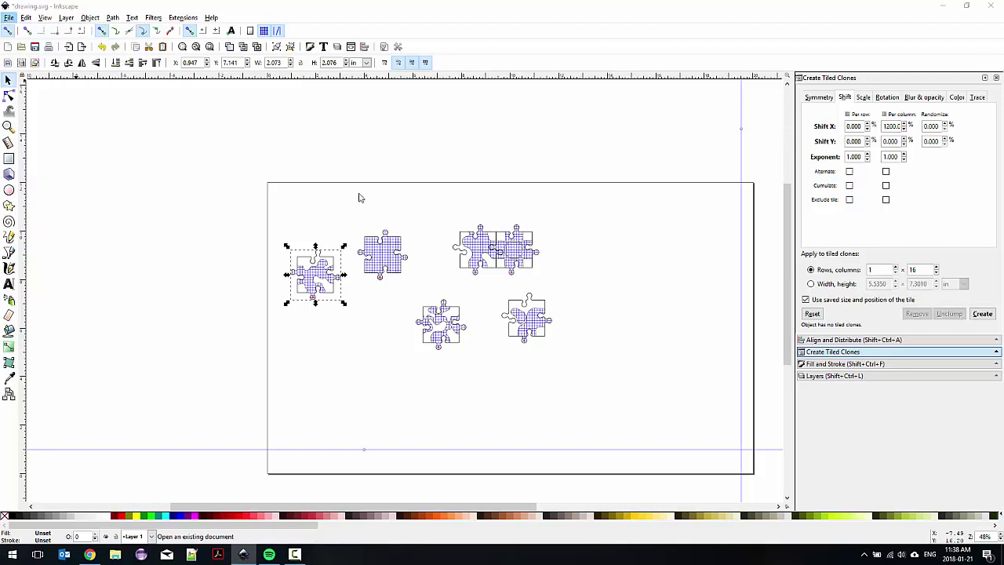
{"action": "scroll", "coordinate": [231, 136], "scroll_direction": "down", "scroll_amount": 1}
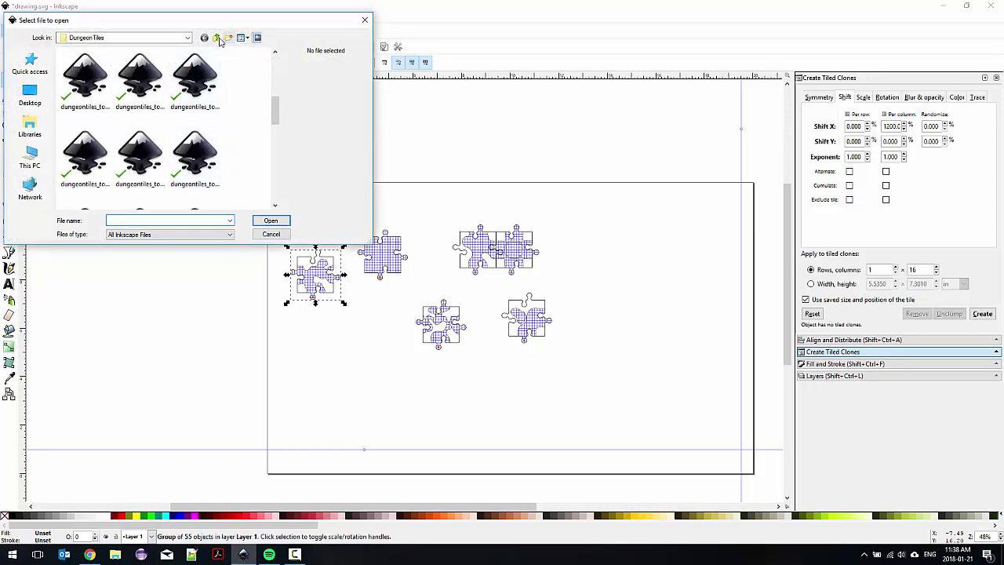
{"action": "left_click", "coordinate": [244, 38]}
{"action": "left_click", "coordinate": [268, 98]}
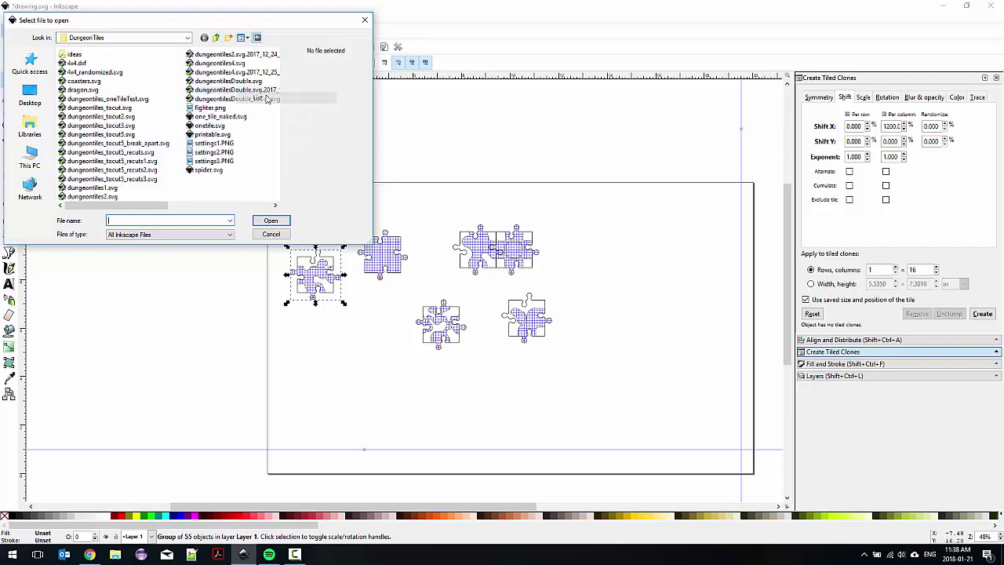
{"action": "left_click", "coordinate": [141, 179]}
{"action": "left_click", "coordinate": [145, 142]}
{"action": "left_click", "coordinate": [145, 135]}
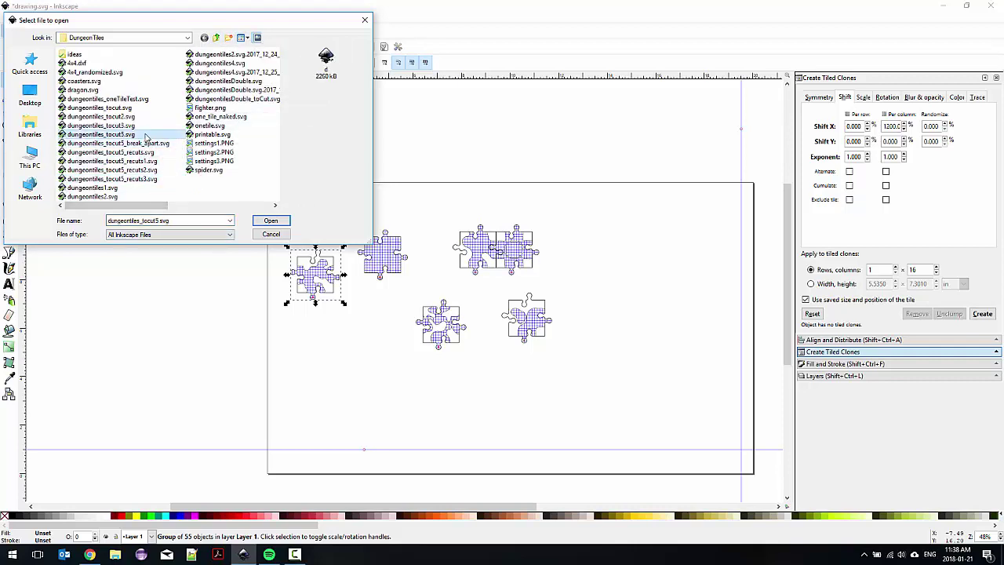
{"action": "double_click", "coordinate": [144, 134]}
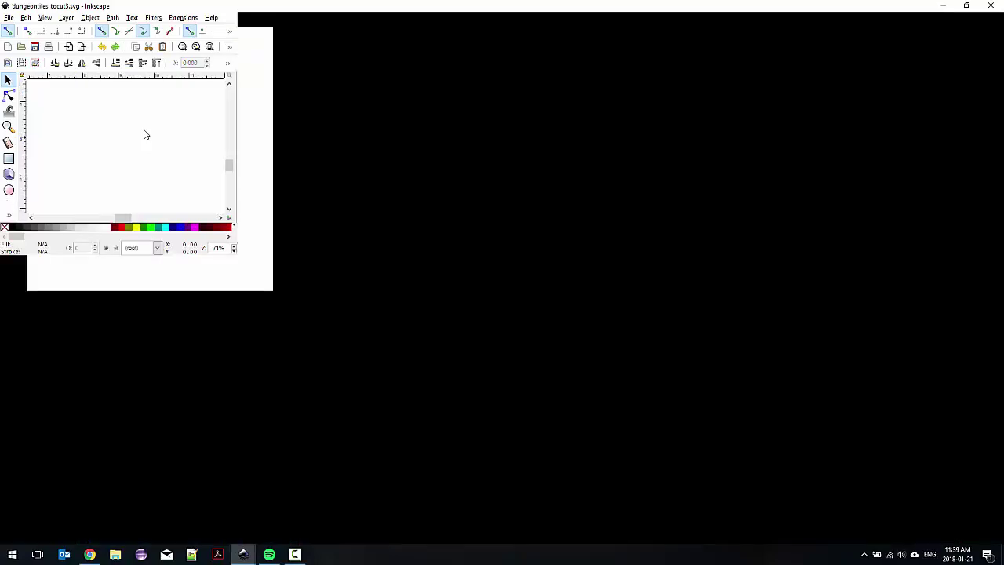
Look over the interlocked tile layout on the sheet and switch back to drawing.svg.
{"action": "scroll", "coordinate": [325, 118], "scroll_direction": "up", "scroll_amount": 12}
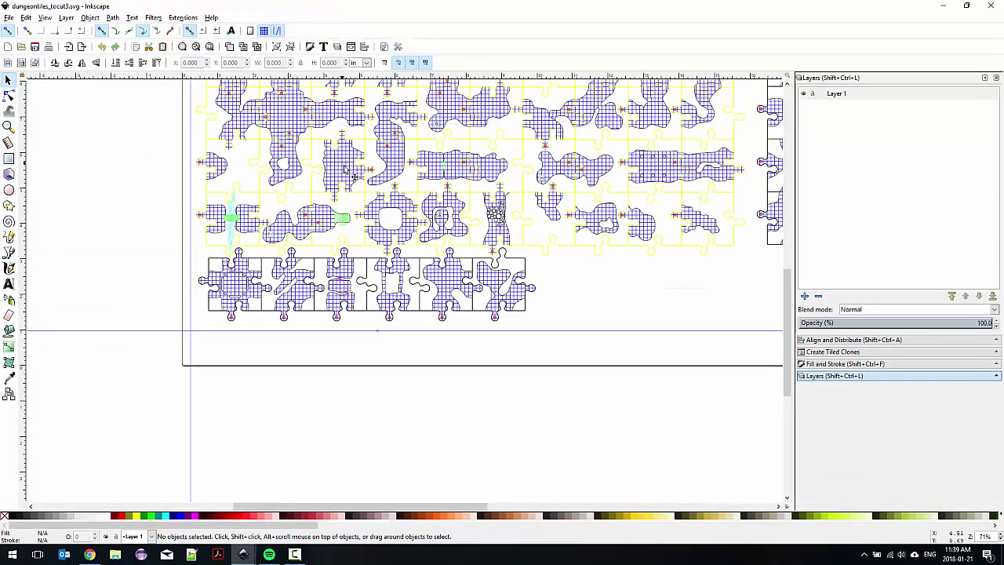
{"action": "left_click_drag", "start_coordinate": [484, 200], "coordinate": [349, 166]}
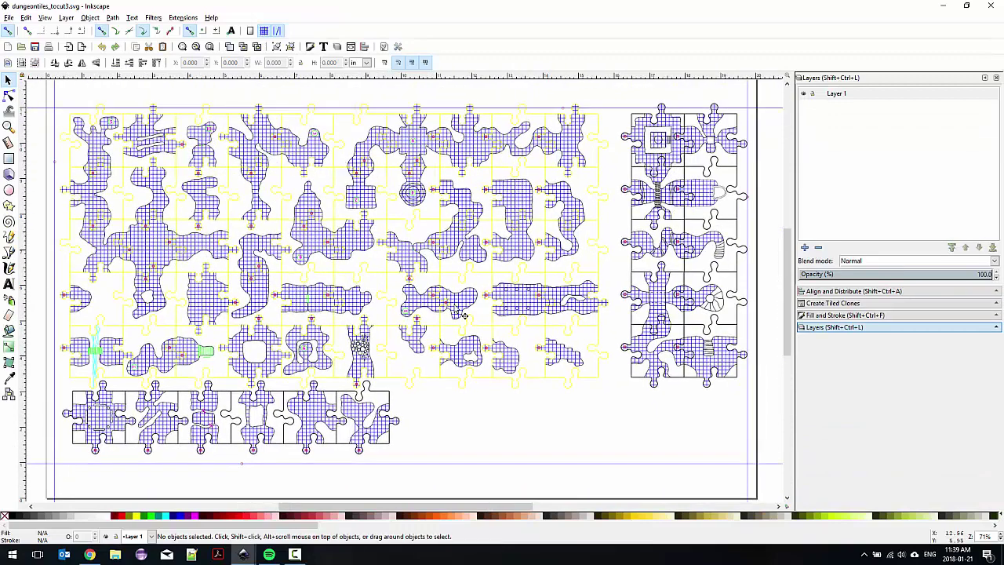
{"action": "left_click_drag", "start_coordinate": [172, 251], "coordinate": [397, 231]}
{"action": "key", "text": "alt+Tab"}
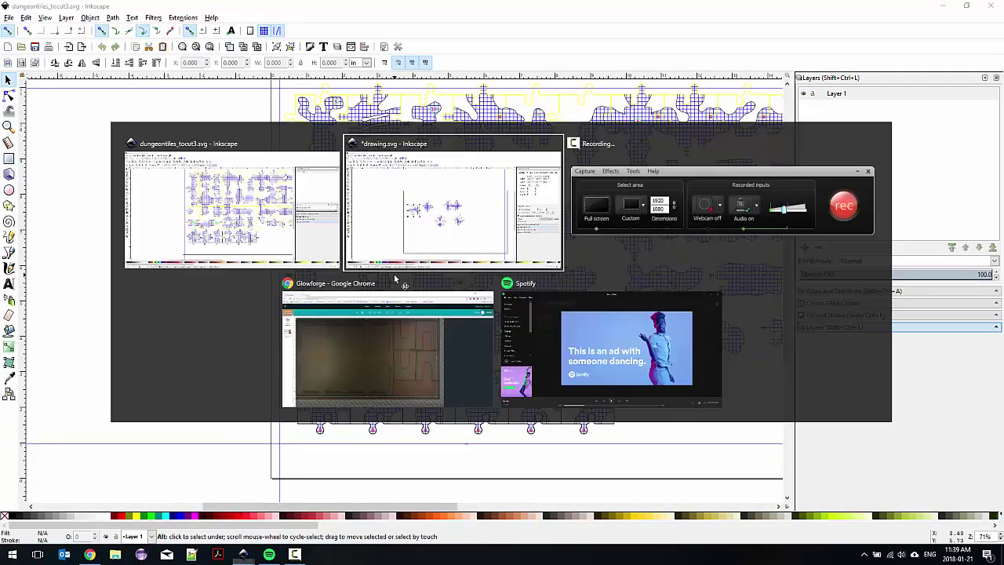
Duplicate the grouped piece and snap the copy against the original's right edge.
{"action": "scroll", "coordinate": [395, 285], "scroll_direction": "up", "scroll_amount": 3}
{"action": "key", "text": "ctrl"}
{"action": "key", "text": "ctrl+d"}
{"action": "left_click_drag", "start_coordinate": [190, 245], "coordinate": [292, 243]}
{"action": "left_click", "coordinate": [394, 176]}
{"action": "left_click_drag", "start_coordinate": [394, 188], "coordinate": [522, 139]}
{"action": "scroll", "coordinate": [291, 253], "scroll_direction": "up", "scroll_amount": 3}
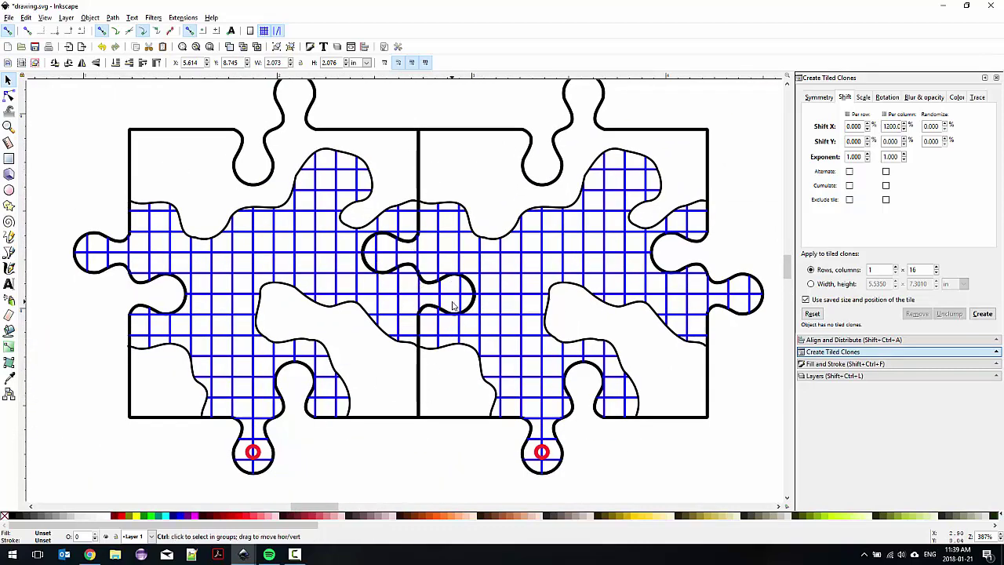
Move the copied piece to the right, clear of the original, and clear the selection.
{"action": "scroll", "coordinate": [453, 306], "scroll_direction": "down", "scroll_amount": 2}
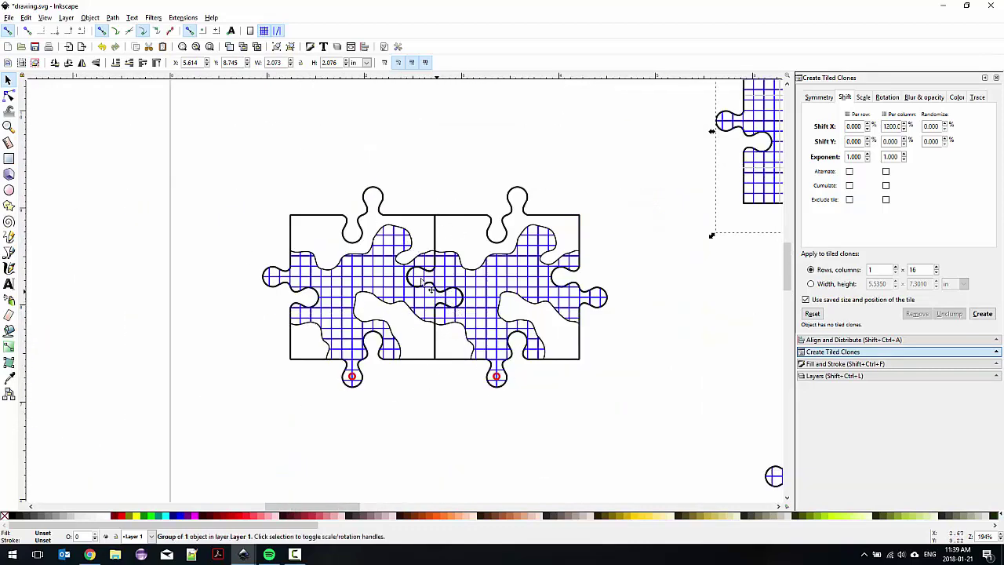
{"action": "left_click_drag", "start_coordinate": [453, 223], "coordinate": [463, 255]}
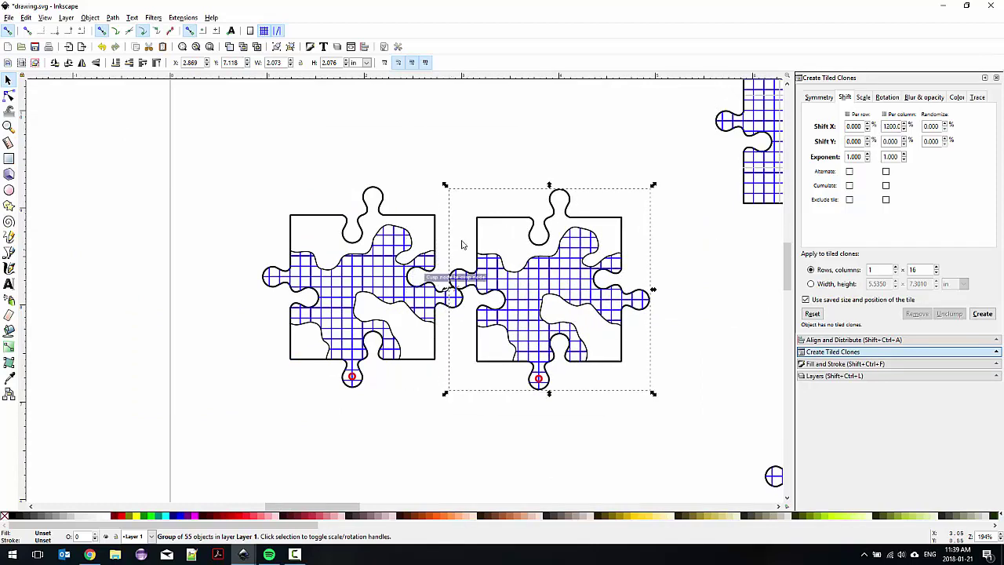
{"action": "left_click_drag", "start_coordinate": [504, 226], "coordinate": [506, 203]}
{"action": "left_click", "coordinate": [401, 179]}
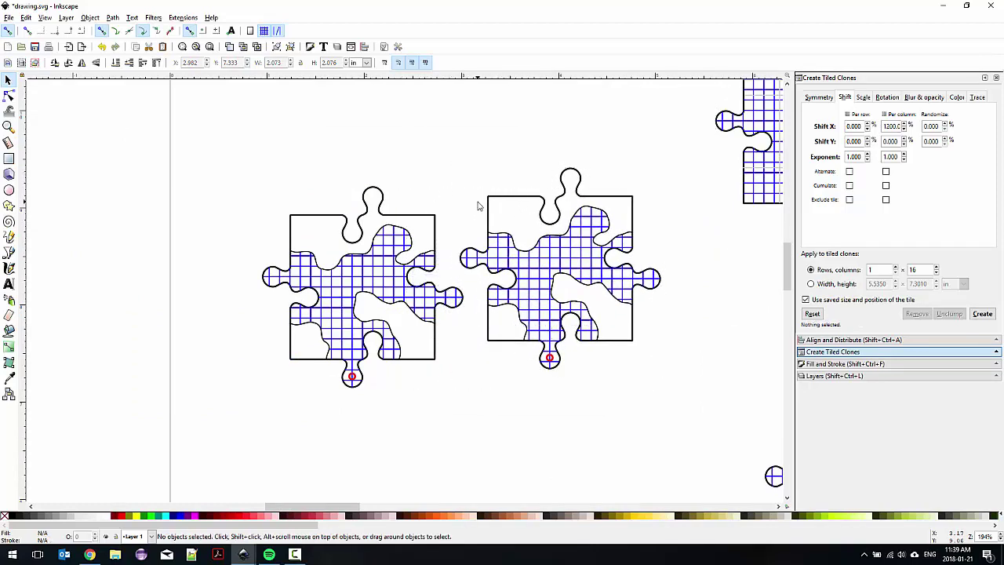
Delete the left-edge segments of the copy's black outline, including the left tab and socket, leaving both corners.
{"action": "left_click", "coordinate": [8, 95]}
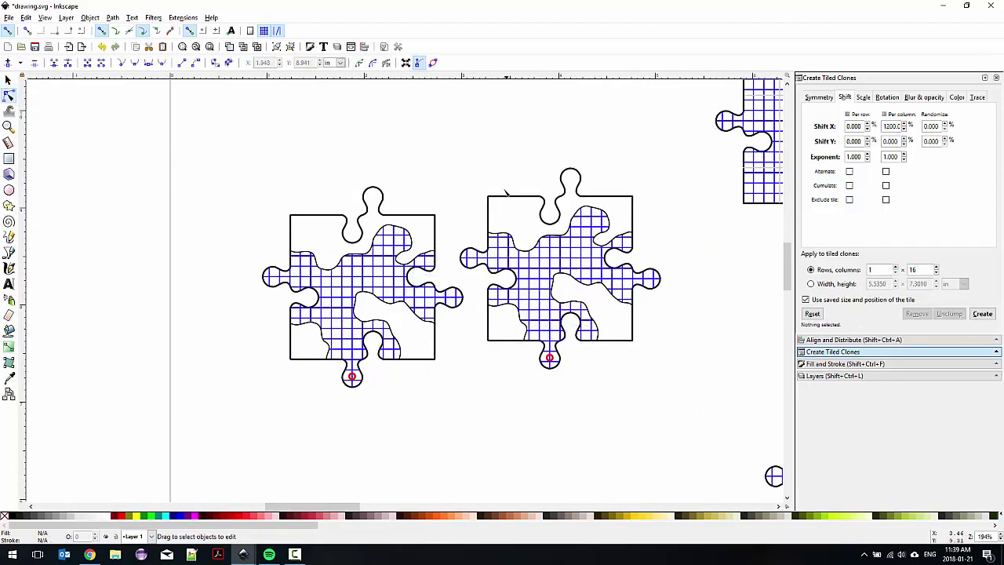
{"action": "left_click", "coordinate": [507, 213]}
{"action": "left_click_drag", "start_coordinate": [466, 222], "coordinate": [527, 379]}
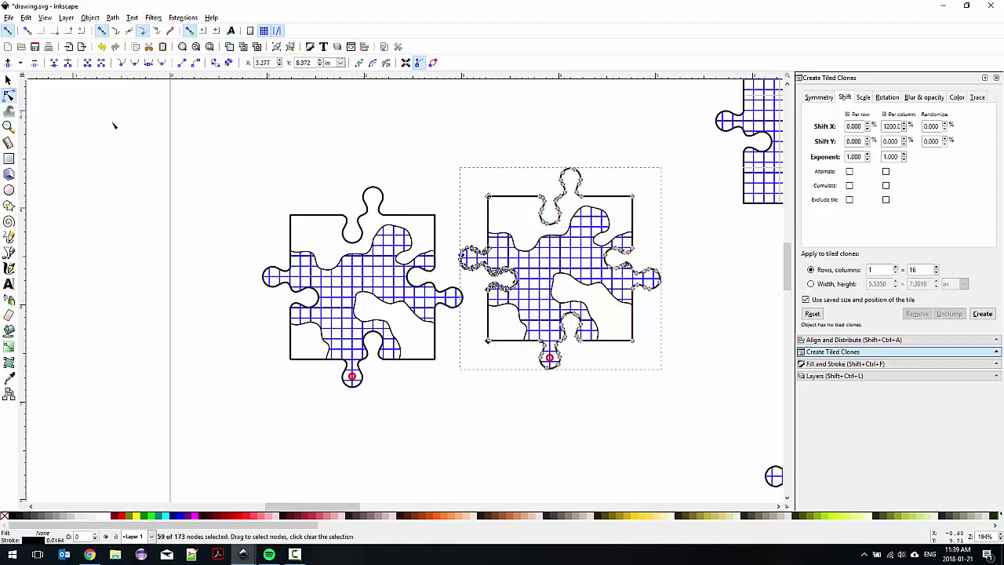
{"action": "left_click", "coordinate": [101, 63]}
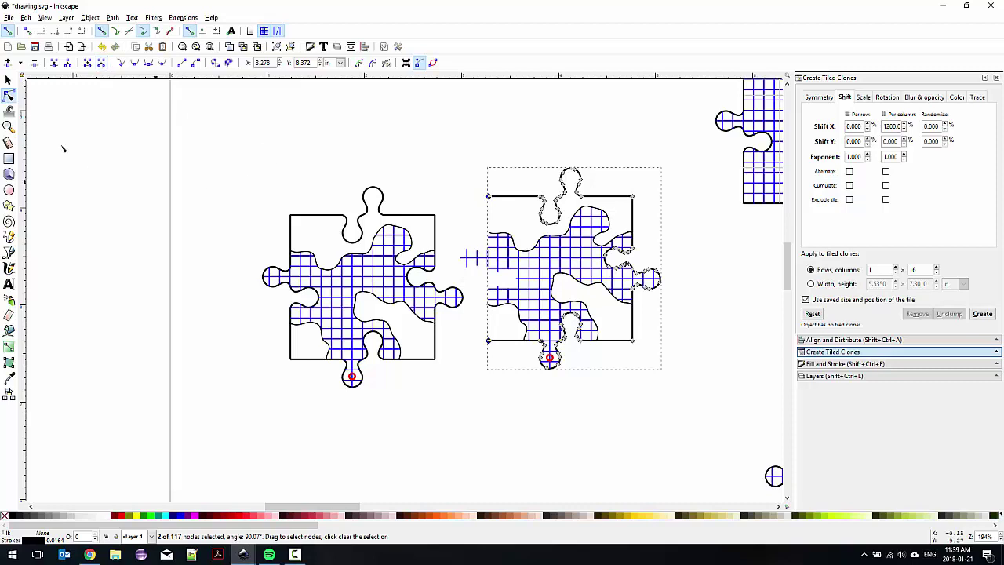
Group the edited copy with its grid and curve, and snap it back against the original's right edge.
{"action": "left_click", "coordinate": [7, 79]}
{"action": "mouse_move", "coordinate": [482, 219]}
{"action": "left_mouse_down"}
{"action": "mouse_move", "coordinate": [448, 224]}
{"action": "mouse_move", "coordinate": [466, 224]}
{"action": "left_mouse_up"}
{"action": "key", "text": "ctrl+z"}
{"action": "left_click_drag", "start_coordinate": [444, 151], "coordinate": [679, 400]}
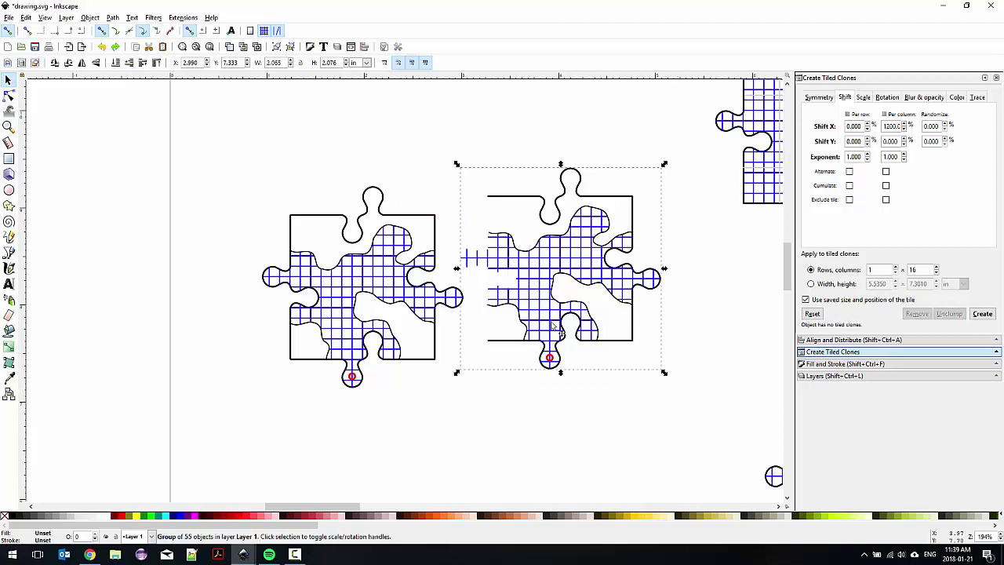
{"action": "key", "text": "ctrl+g"}
{"action": "left_click_drag", "start_coordinate": [490, 201], "coordinate": [448, 223]}
{"action": "left_click", "coordinate": [439, 208]}
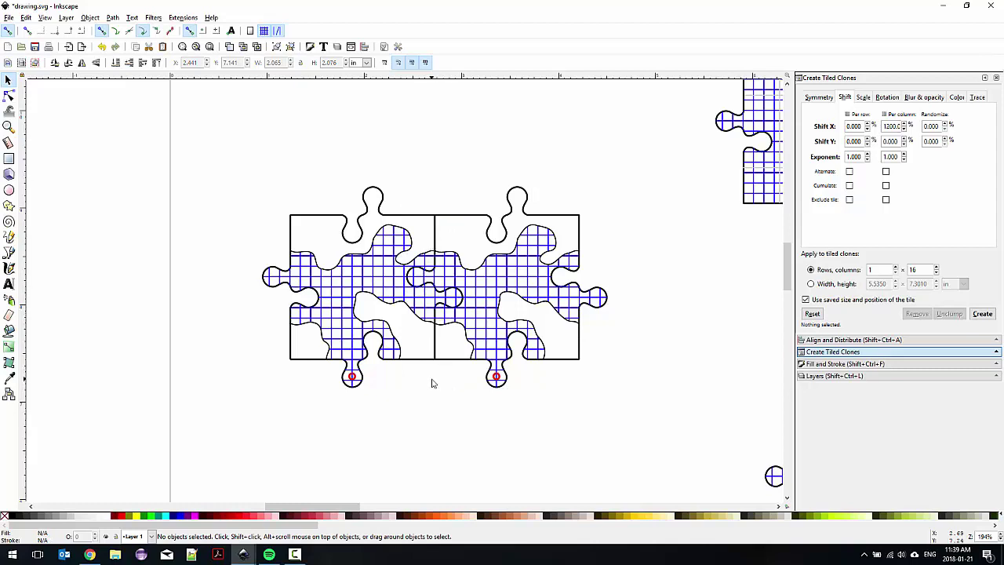
Look over the joined pieces and the complete interlocked tile sheet in dungeonTiles_set1&2.svg.
{"action": "scroll", "coordinate": [463, 224], "scroll_direction": "down", "scroll_amount": 2}
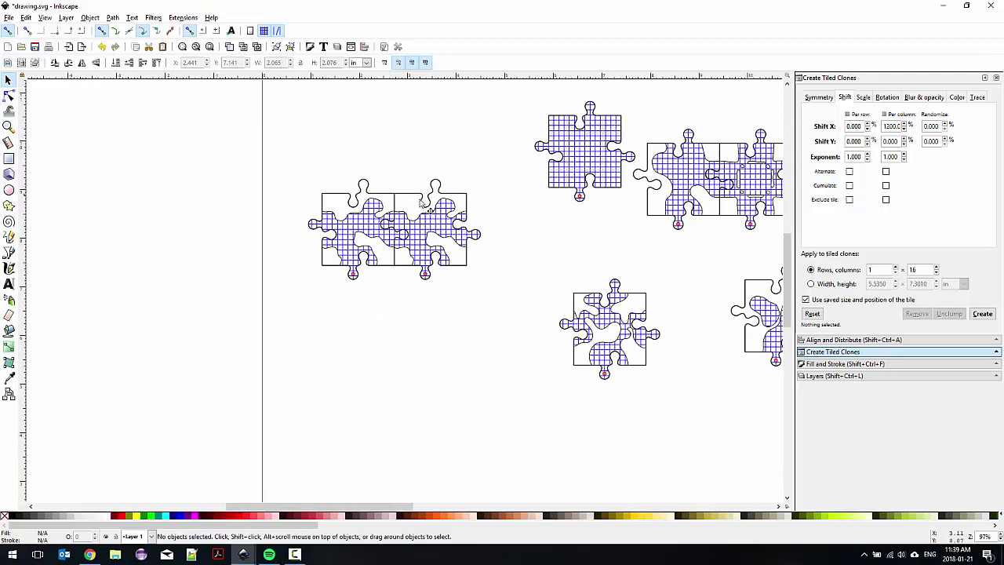
{"action": "scroll", "coordinate": [421, 202], "scroll_direction": "down", "scroll_amount": 1}
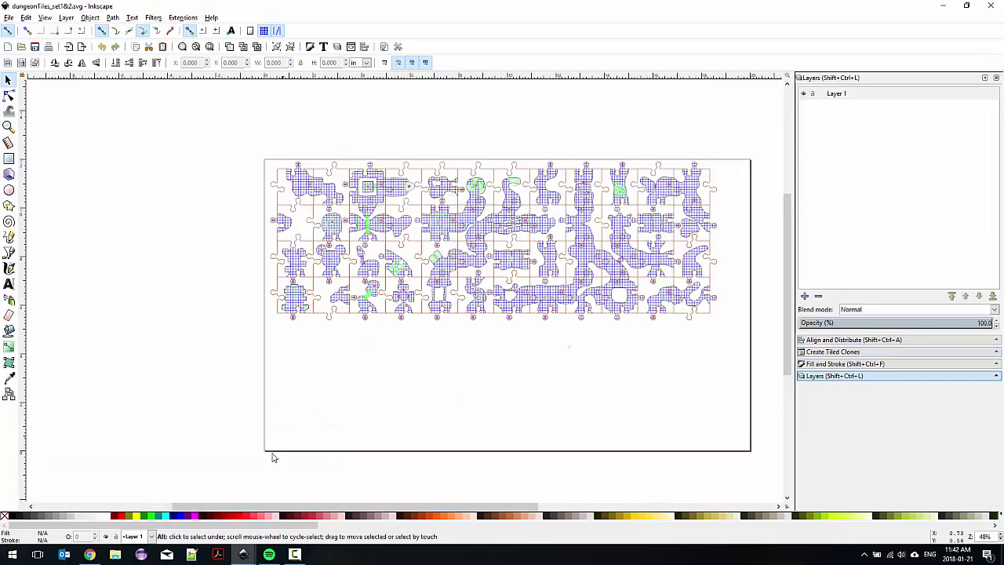
{"action": "scroll", "coordinate": [348, 262], "scroll_direction": "up", "scroll_amount": 1}
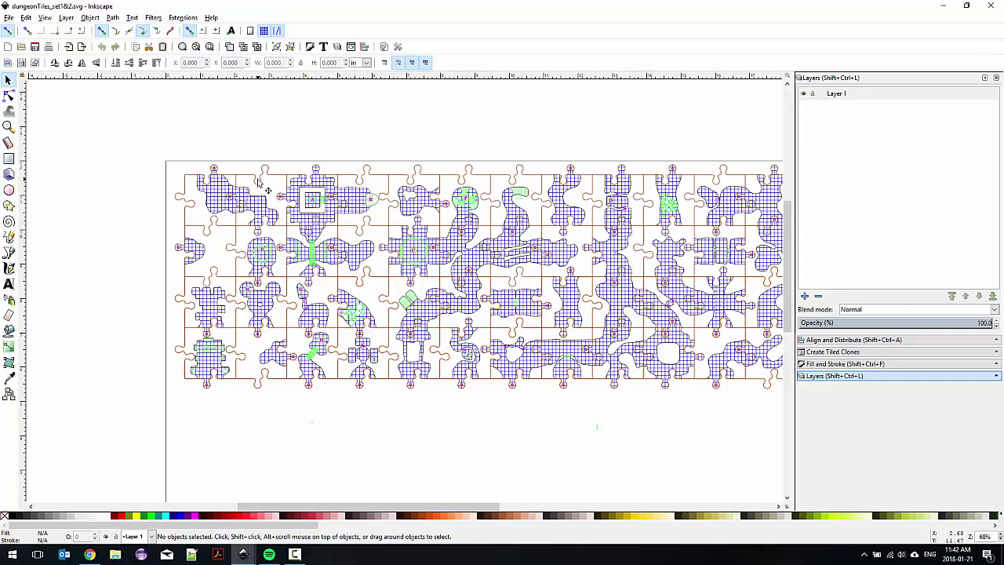
Examine the upper-left tiles of the sheet up close, including rooms A and E and the green bridge crossing.
{"action": "scroll", "coordinate": [224, 208], "scroll_direction": "up", "scroll_amount": 2}
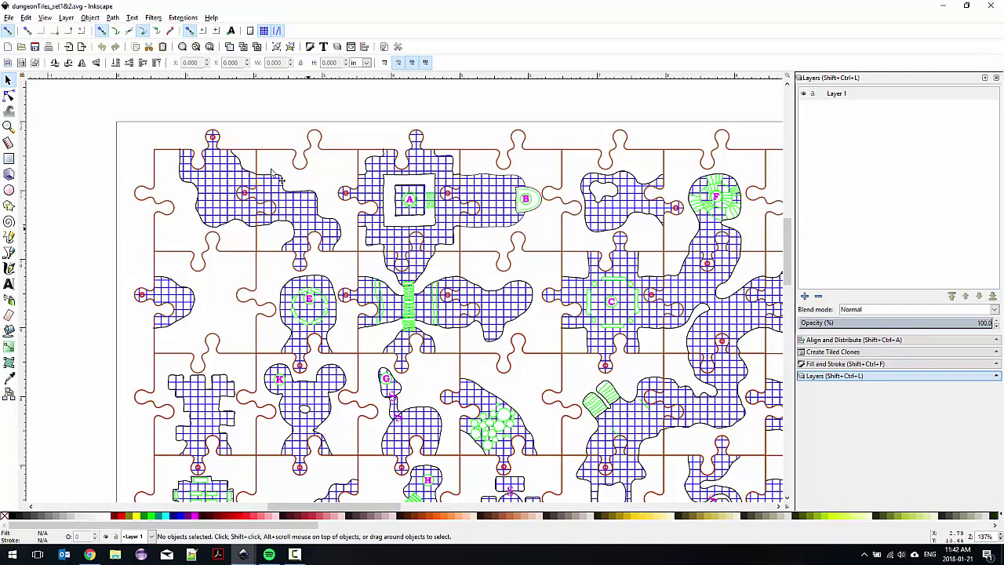
{"action": "mouse_move", "coordinate": [318, 218]}
{"action": "left_mouse_down"}
{"action": "mouse_move", "coordinate": [254, 184]}
{"action": "mouse_move", "coordinate": [236, 161]}
{"action": "left_mouse_up"}
{"action": "scroll", "coordinate": [219, 201], "scroll_direction": "up", "scroll_amount": 2, "text": "ctrl"}
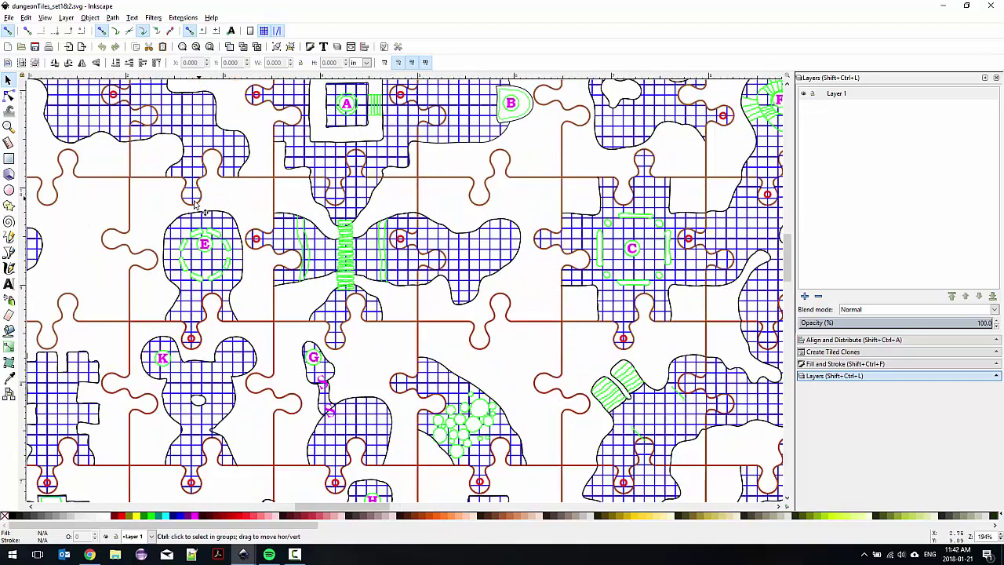
{"action": "scroll", "coordinate": [297, 151], "scroll_direction": "right", "scroll_amount": 3}
{"action": "scroll", "coordinate": [314, 180], "scroll_direction": "up", "scroll_amount": 2, "text": "ctrl"}
{"action": "scroll", "coordinate": [323, 202], "scroll_direction": "up", "scroll_amount": 1}
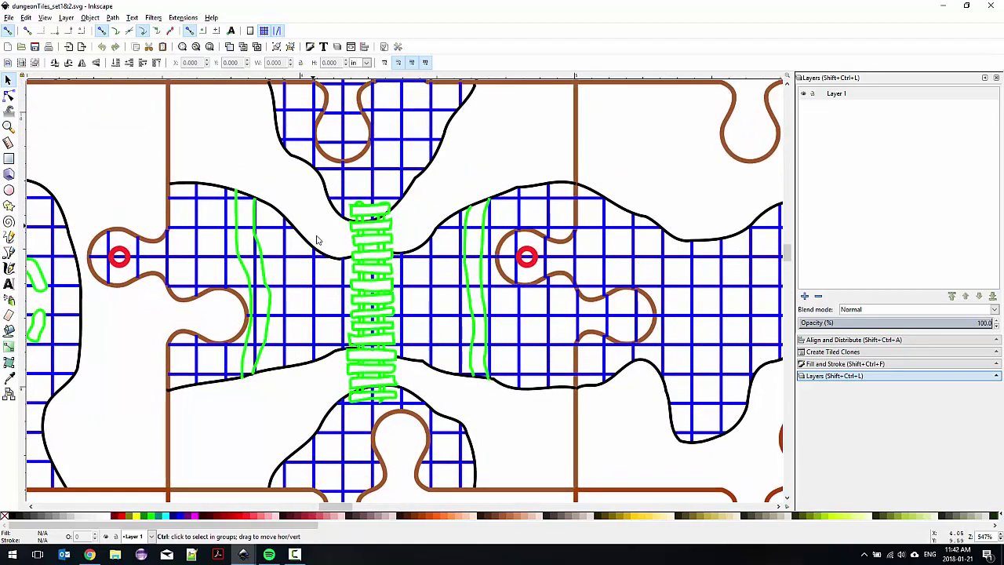
{"action": "scroll", "coordinate": [363, 249], "scroll_direction": "down", "scroll_amount": 2, "text": "ctrl"}
{"action": "scroll", "coordinate": [424, 282], "scroll_direction": "down", "scroll_amount": 2}
{"action": "scroll", "coordinate": [481, 318], "scroll_direction": "right", "scroll_amount": 3}
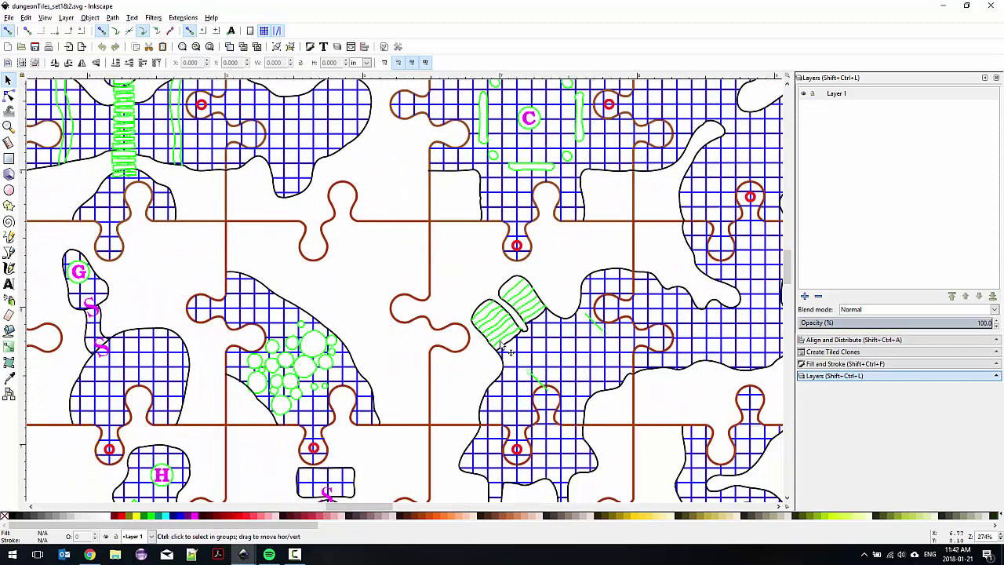
Examine the lower-left tiles of the sheet, including rooms G, H and I with their magenta S marks.
{"action": "scroll", "coordinate": [565, 227], "scroll_direction": "down", "scroll_amount": 5}
{"action": "scroll", "coordinate": [429, 247], "scroll_direction": "left", "scroll_amount": 5}
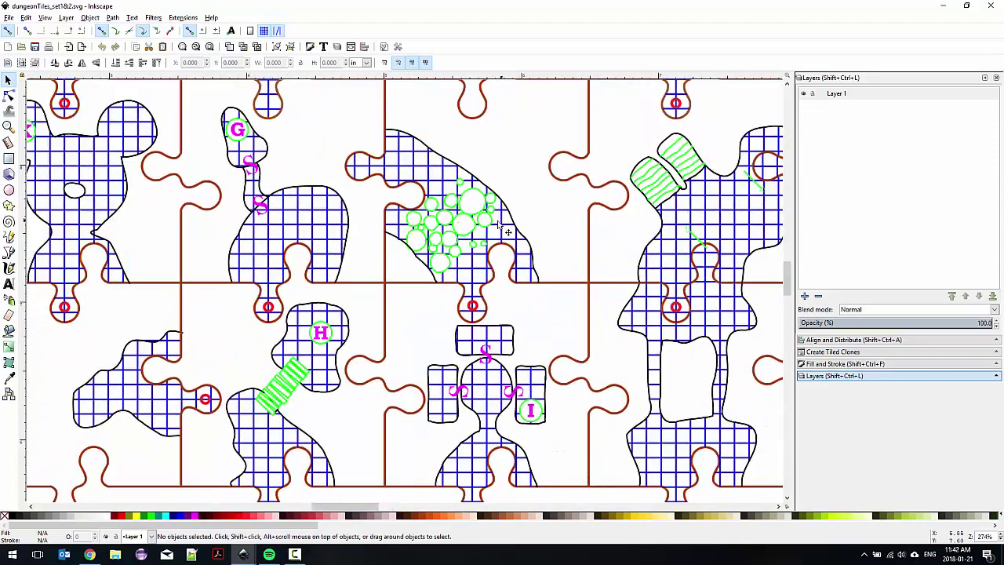
{"action": "scroll", "coordinate": [510, 231], "scroll_direction": "up", "scroll_amount": 1, "text": "ctrl"}
{"action": "scroll", "coordinate": [487, 233], "scroll_direction": "down", "scroll_amount": 5, "text": "ctrl"}
{"action": "scroll", "coordinate": [481, 235], "scroll_direction": "up", "scroll_amount": 2, "text": "ctrl"}
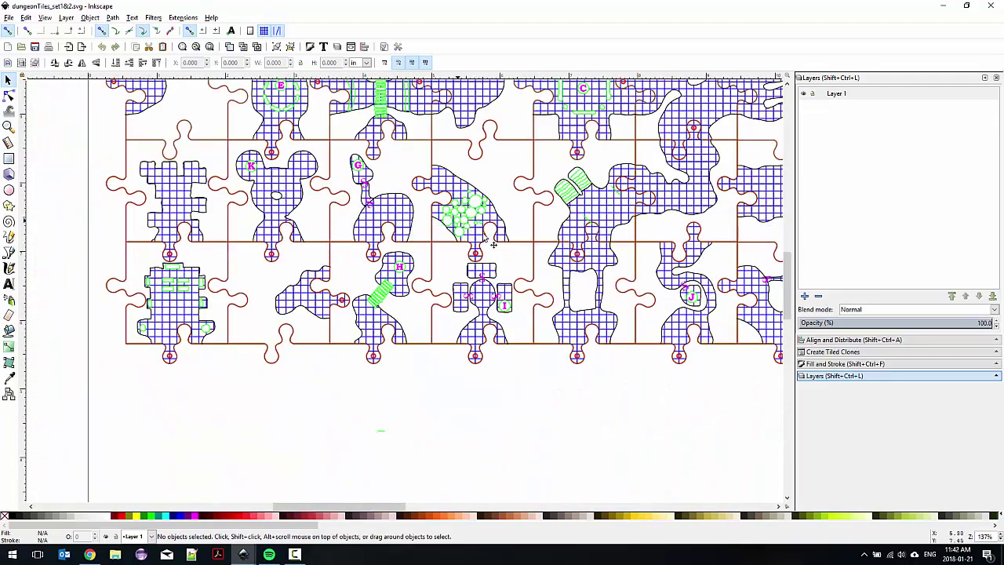
{"action": "scroll", "coordinate": [468, 323], "scroll_direction": "up", "scroll_amount": 3, "text": "ctrl"}
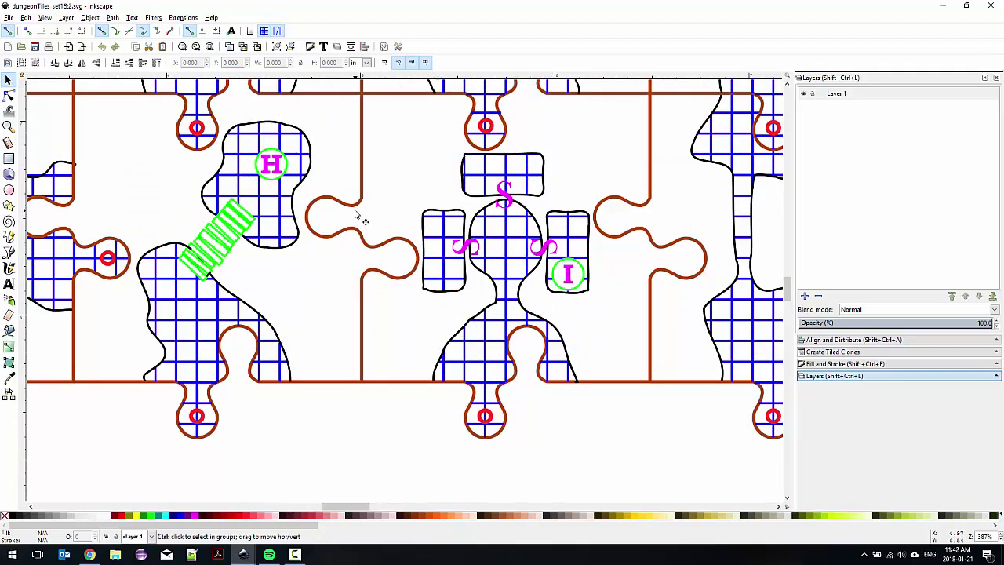
{"action": "scroll", "coordinate": [357, 214], "scroll_direction": "down", "scroll_amount": 2, "text": "ctrl"}
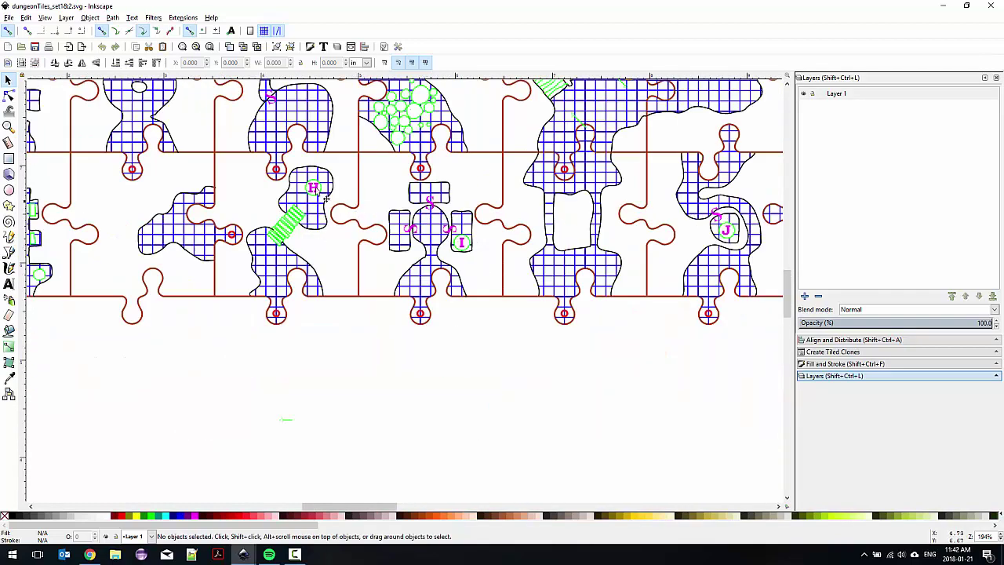
{"action": "scroll", "coordinate": [365, 203], "scroll_direction": "down", "scroll_amount": 2, "text": "ctrl"}
{"action": "scroll", "coordinate": [357, 216], "scroll_direction": "up", "scroll_amount": 1, "text": "ctrl"}
Survey the middle and right-hand tiles of the sheet, including room D, and re-examine rooms A and B.
{"action": "left_click_drag", "start_coordinate": [356, 219], "coordinate": [117, 329]}
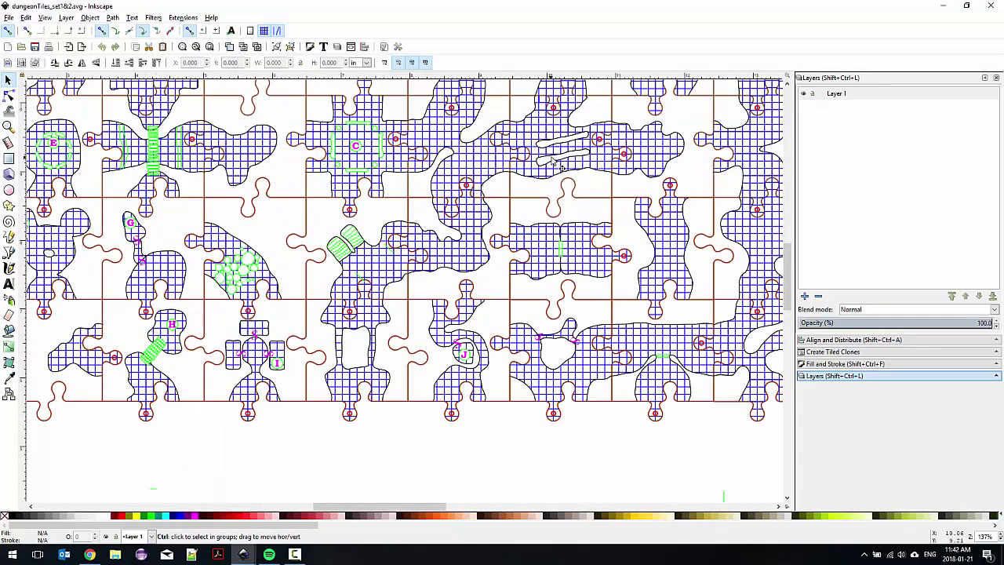
{"action": "left_click_drag", "start_coordinate": [571, 151], "coordinate": [409, 222]}
{"action": "scroll", "coordinate": [398, 225], "scroll_direction": "up", "scroll_amount": 2, "text": "ctrl"}
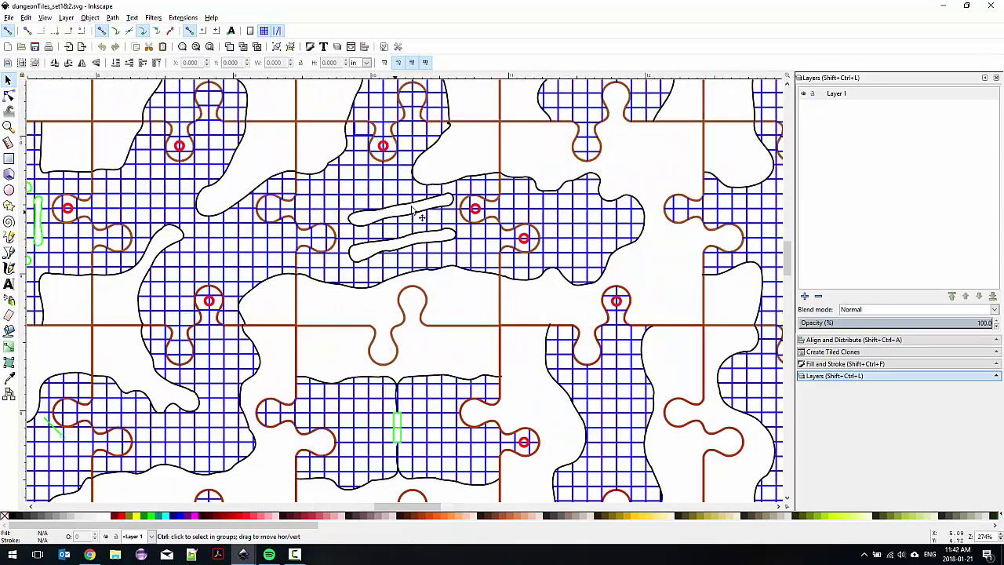
{"action": "scroll", "coordinate": [361, 250], "scroll_direction": "down", "scroll_amount": 4, "text": "ctrl"}
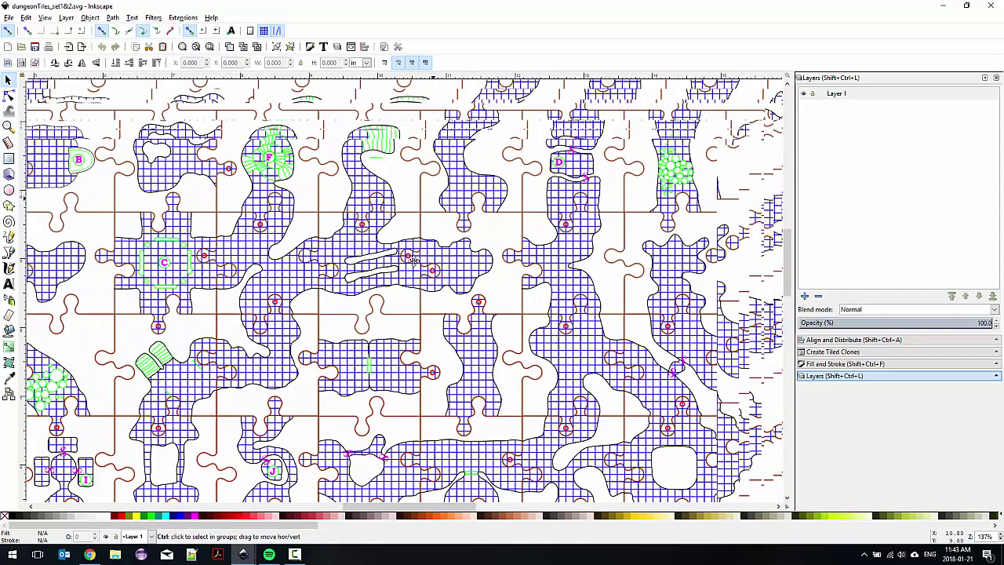
{"action": "scroll", "coordinate": [538, 255], "scroll_direction": "up", "scroll_amount": 2, "text": "ctrl"}
{"action": "scroll", "coordinate": [539, 255], "scroll_direction": "down", "scroll_amount": 1, "text": "ctrl"}
{"action": "scroll", "coordinate": [459, 208], "scroll_direction": "up", "scroll_amount": 2, "text": "ctrl"}
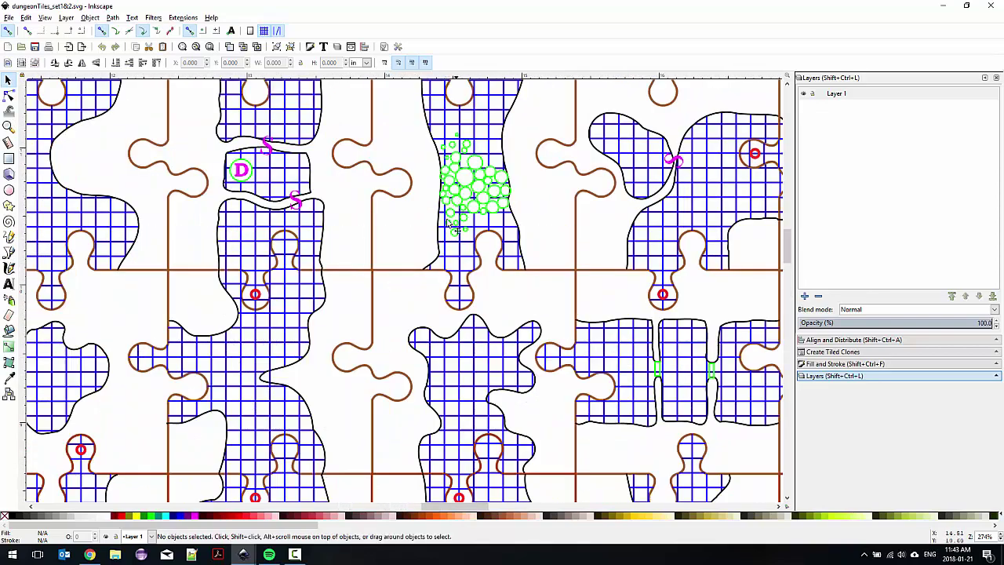
{"action": "scroll", "coordinate": [465, 199], "scroll_direction": "down", "scroll_amount": 1, "text": "ctrl"}
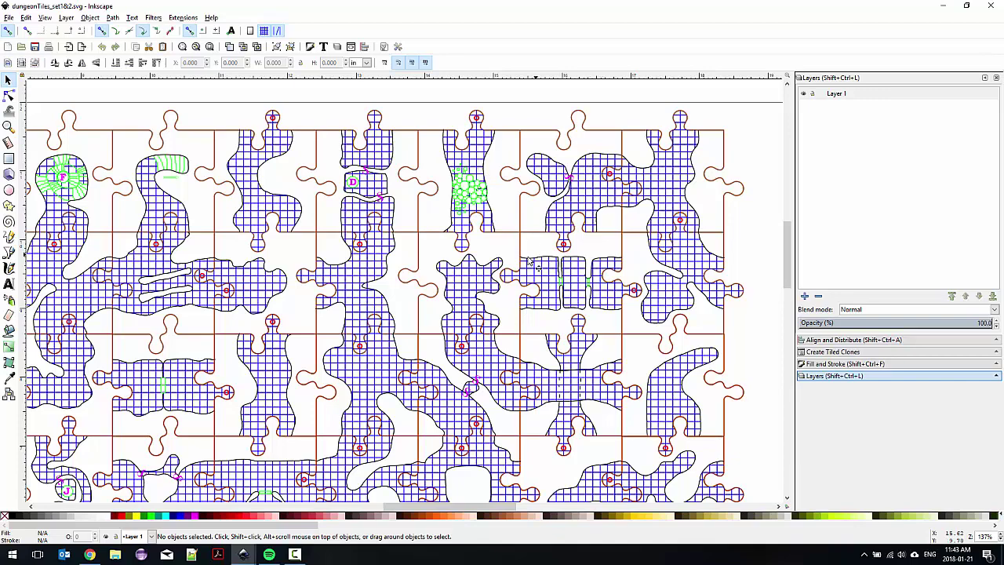
{"action": "scroll", "coordinate": [537, 259], "scroll_direction": "down", "scroll_amount": 5}
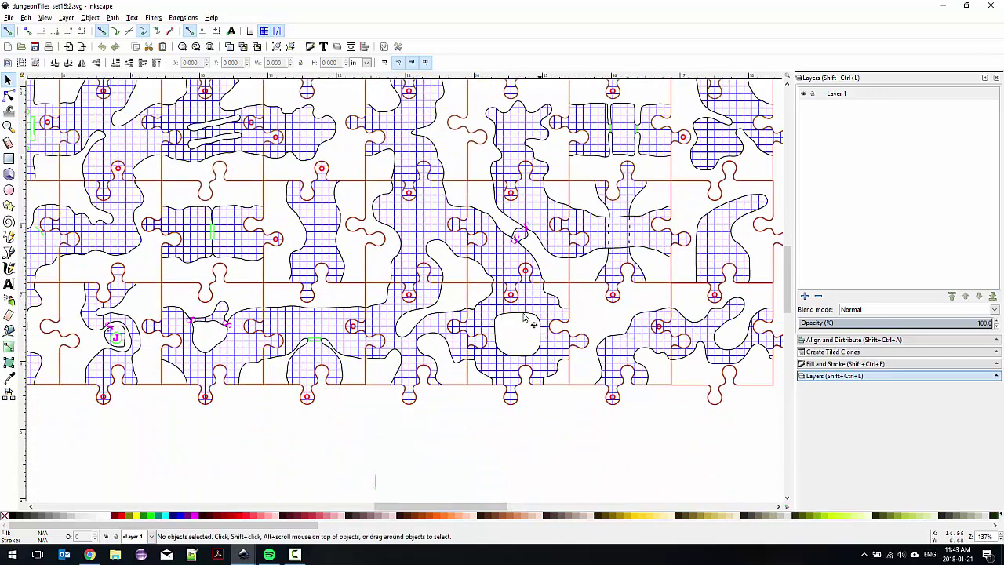
{"action": "scroll", "coordinate": [483, 191], "scroll_direction": "down", "scroll_amount": 2}
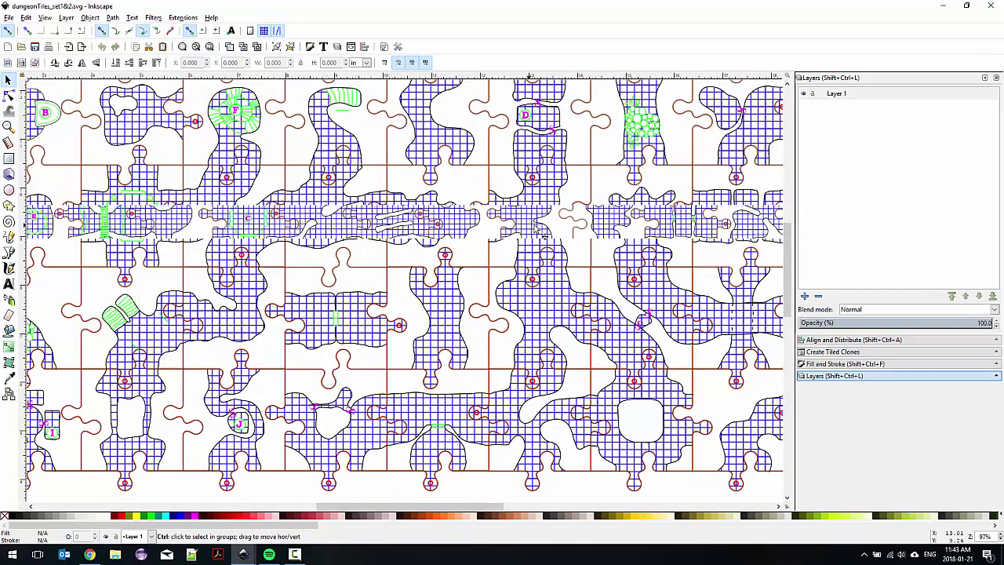
{"action": "scroll", "coordinate": [236, 157], "scroll_direction": "up", "scroll_amount": 2}
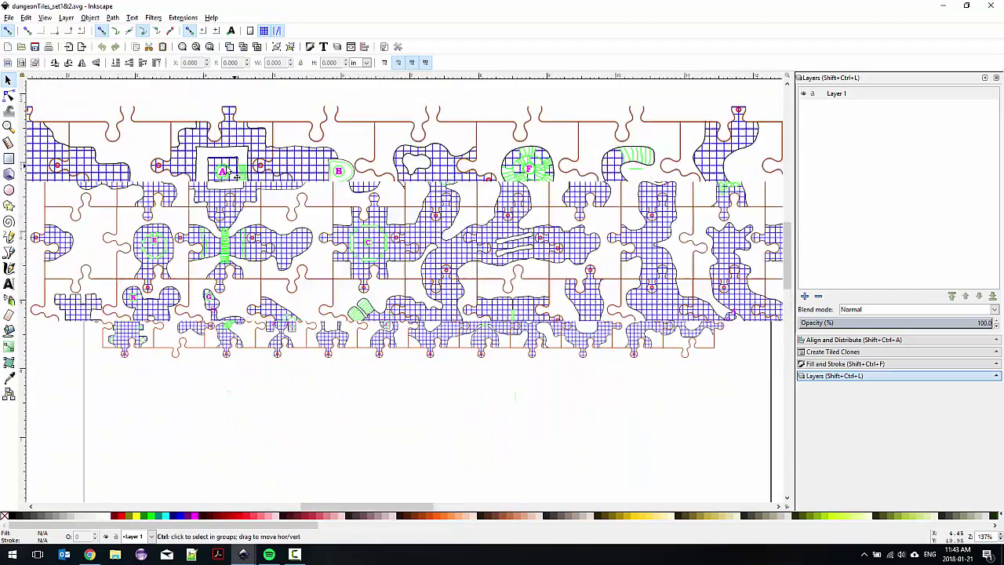
{"action": "scroll", "coordinate": [235, 149], "scroll_direction": "up", "scroll_amount": 1}
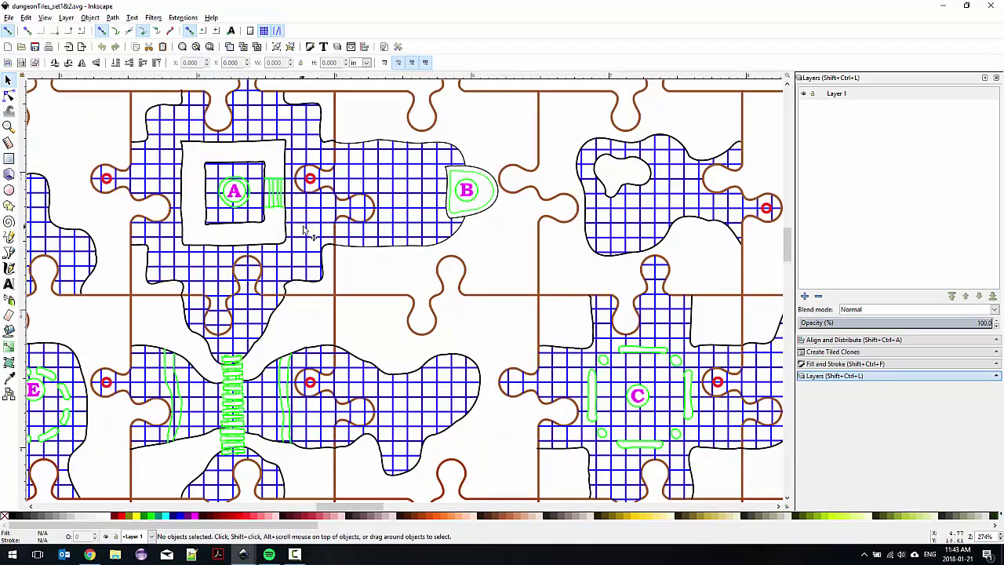
{"action": "scroll", "coordinate": [304, 230], "scroll_direction": "down", "scroll_amount": 1}
Switch to dungeonTiles_set3&4.svg and examine its top-row tiles, including the winding passage and the bridge over the cyan river.
{"action": "key", "text": "alt+Tab"}
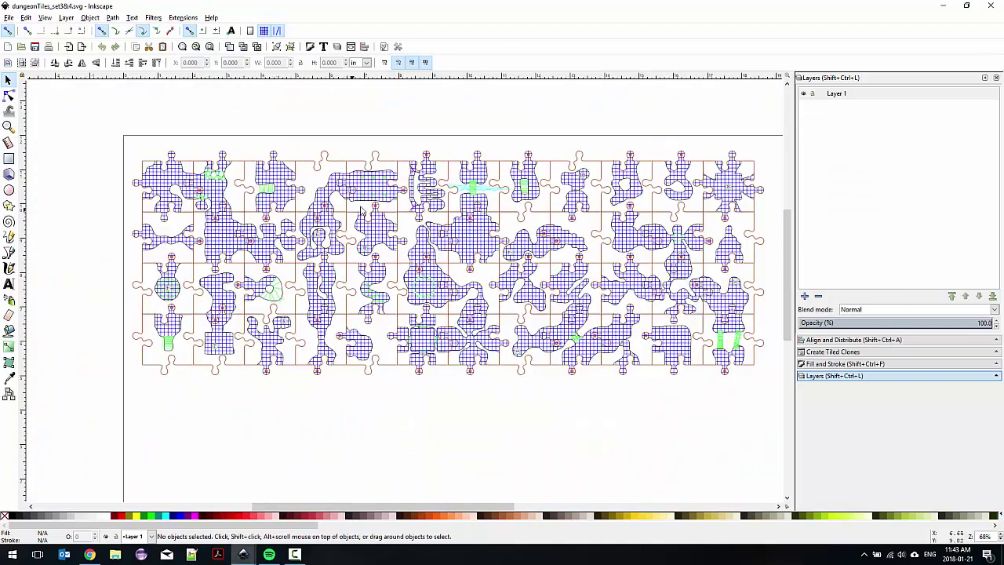
{"action": "scroll", "coordinate": [424, 197], "scroll_direction": "up", "scroll_amount": 2}
{"action": "scroll", "coordinate": [431, 161], "scroll_direction": "down", "scroll_amount": 1}
{"action": "scroll", "coordinate": [434, 159], "scroll_direction": "down", "scroll_amount": 1}
{"action": "scroll", "coordinate": [394, 234], "scroll_direction": "up", "scroll_amount": 2}
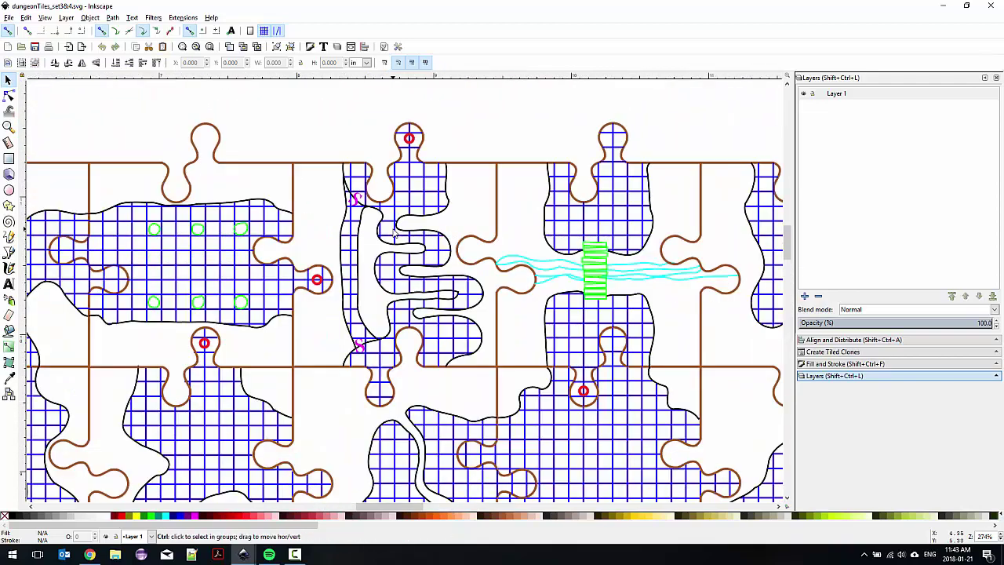
{"action": "scroll", "coordinate": [394, 231], "scroll_direction": "down", "scroll_amount": 2}
{"action": "scroll", "coordinate": [423, 237], "scroll_direction": "up", "scroll_amount": 1}
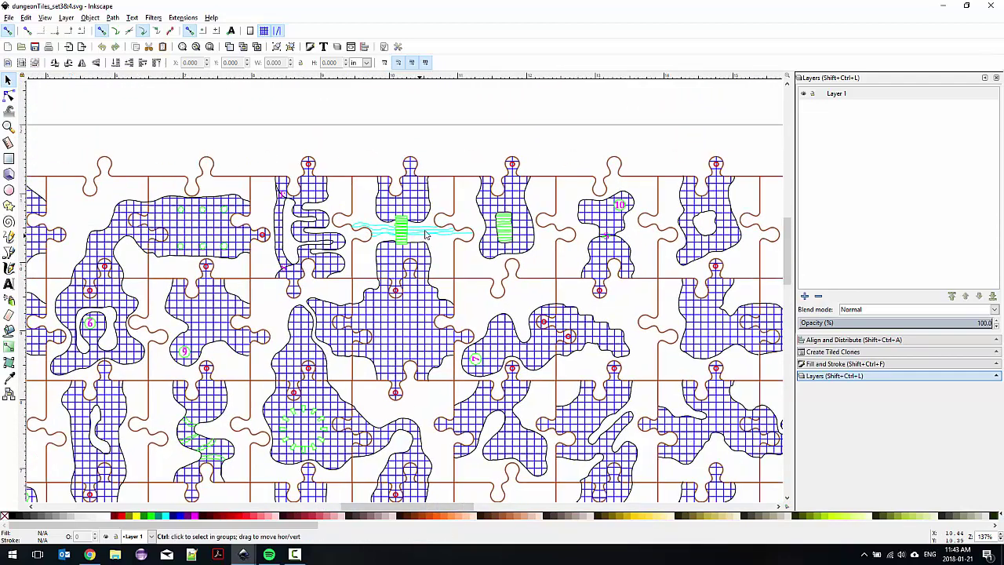
{"action": "scroll", "coordinate": [424, 237], "scroll_direction": "up", "scroll_amount": 1}
{"action": "scroll", "coordinate": [366, 239], "scroll_direction": "down", "scroll_amount": 2}
{"action": "scroll", "coordinate": [385, 236], "scroll_direction": "up", "scroll_amount": 1}
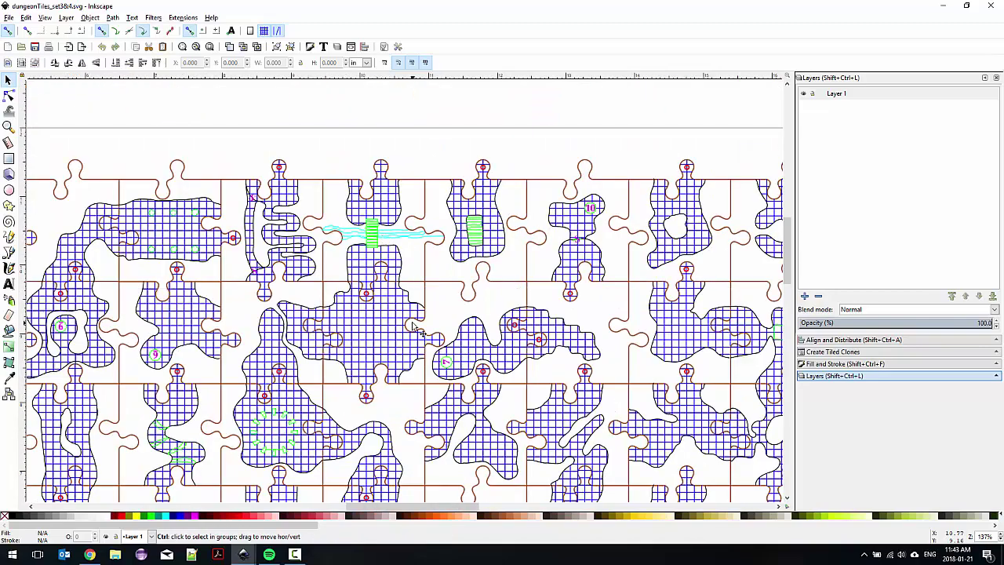
Examine the lower-left tiles of the set 3&4 sheet, including the round room 4 with its concentric circles.
{"action": "scroll", "coordinate": [418, 334], "scroll_direction": "down", "scroll_amount": 1}
{"action": "scroll", "coordinate": [428, 259], "scroll_direction": "down", "scroll_amount": 4}
{"action": "scroll", "coordinate": [362, 263], "scroll_direction": "up", "scroll_amount": 4}
{"action": "scroll", "coordinate": [502, 275], "scroll_direction": "down", "scroll_amount": 4}
{"action": "scroll", "coordinate": [472, 236], "scroll_direction": "up", "scroll_amount": 1}
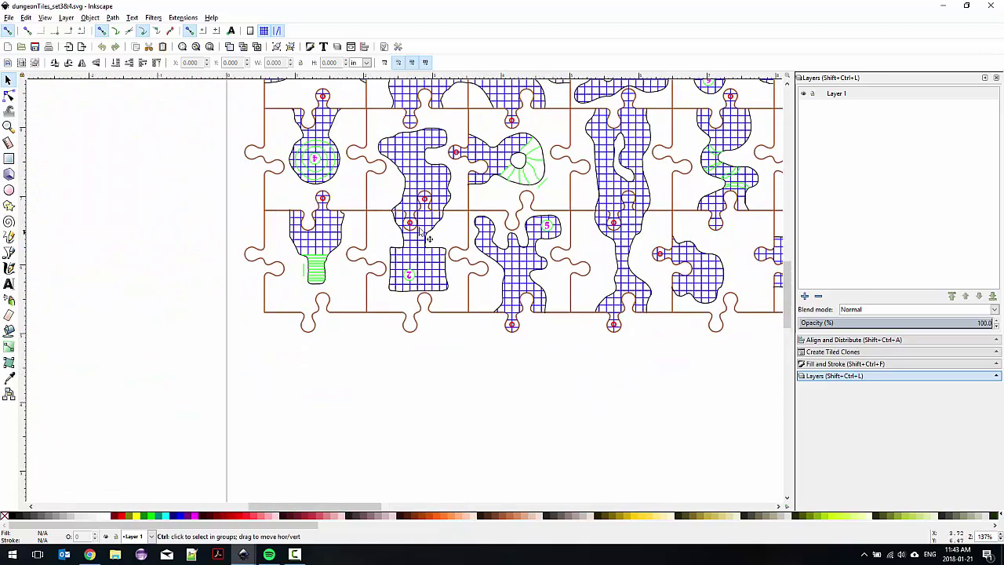
{"action": "scroll", "coordinate": [305, 151], "scroll_direction": "up", "scroll_amount": 2}
{"action": "scroll", "coordinate": [306, 173], "scroll_direction": "up", "scroll_amount": 3}
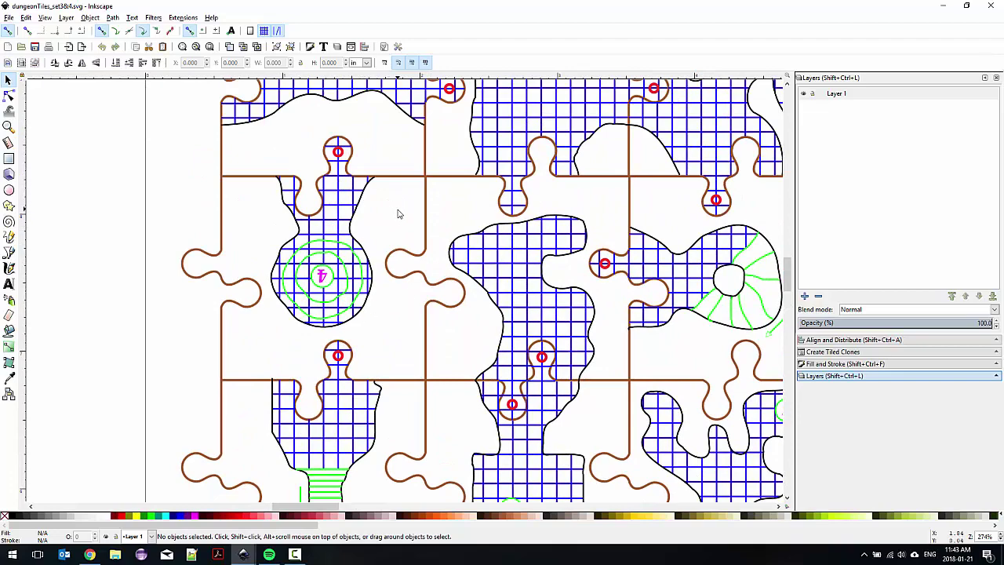
{"action": "scroll", "coordinate": [398, 214], "scroll_direction": "down", "scroll_amount": 2}
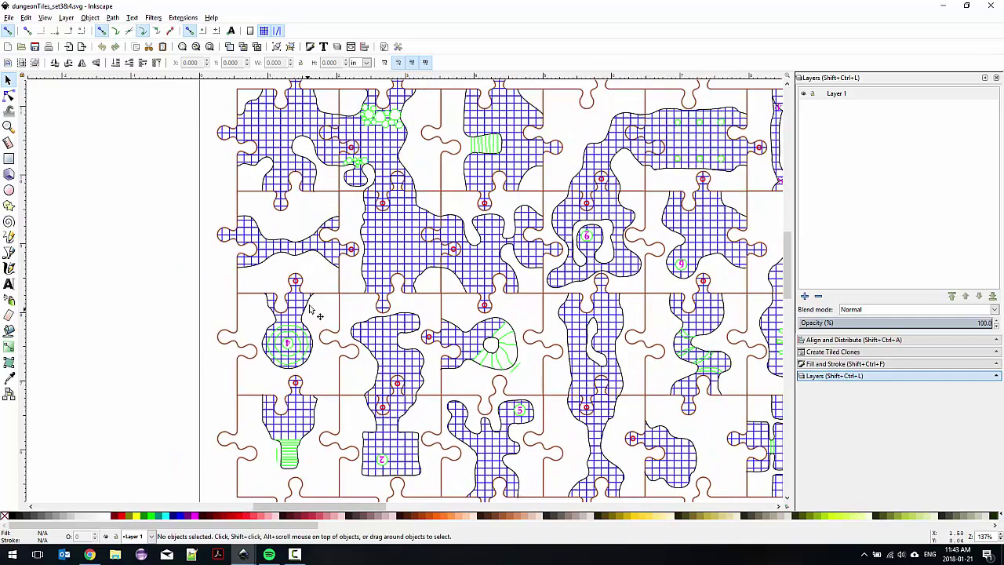
Survey the set 3&4 tiles from the sheet's left side across to its right edge.
{"action": "key", "text": "ctrl+Right"}
{"action": "key", "text": "ctrl+Right"}
{"action": "key", "text": "ctrl+Right"}
{"action": "key", "text": "ctrl+Right"}
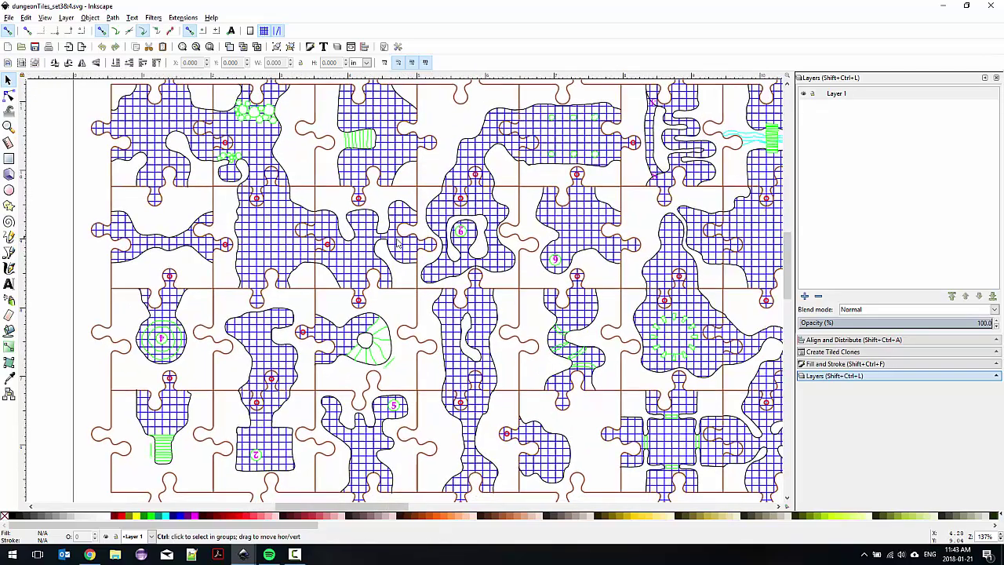
{"action": "key", "text": "ctrl+Right"}
{"action": "key", "text": "ctrl+Right"}
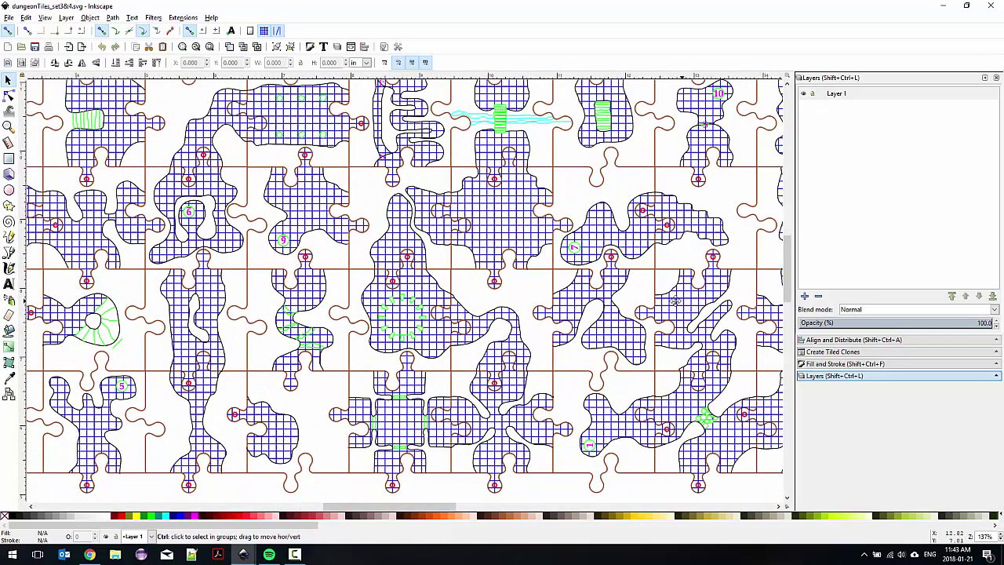
{"action": "key", "text": "ctrl+Down"}
{"action": "key", "text": "ctrl+Right"}
{"action": "key", "text": "ctrl+Right"}
{"action": "key", "text": "ctrl+Right"}
{"action": "key", "text": "ctrl+Right"}
{"action": "key", "text": "ctrl+Right"}
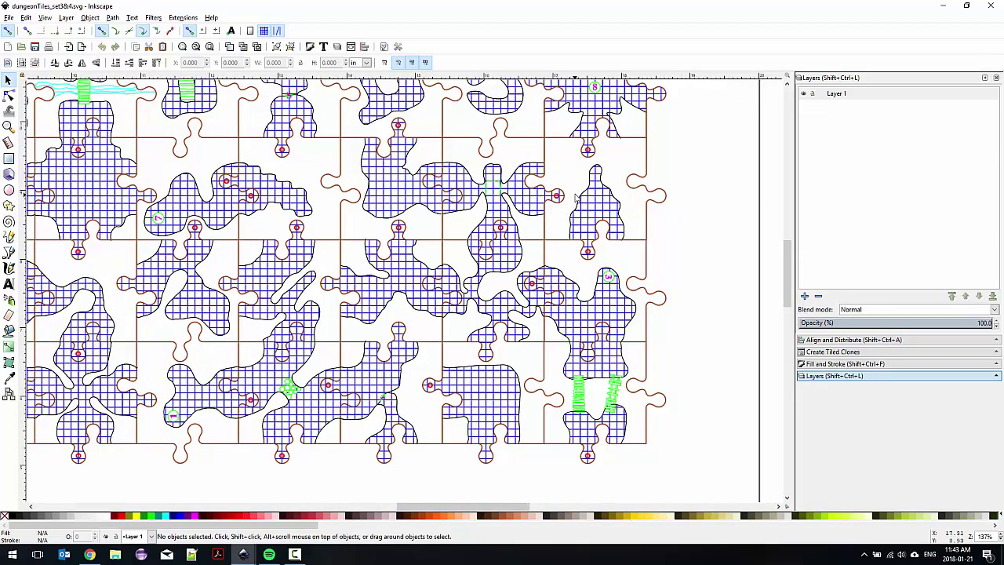
{"action": "scroll", "coordinate": [576, 198], "scroll_direction": "up", "scroll_amount": 1}
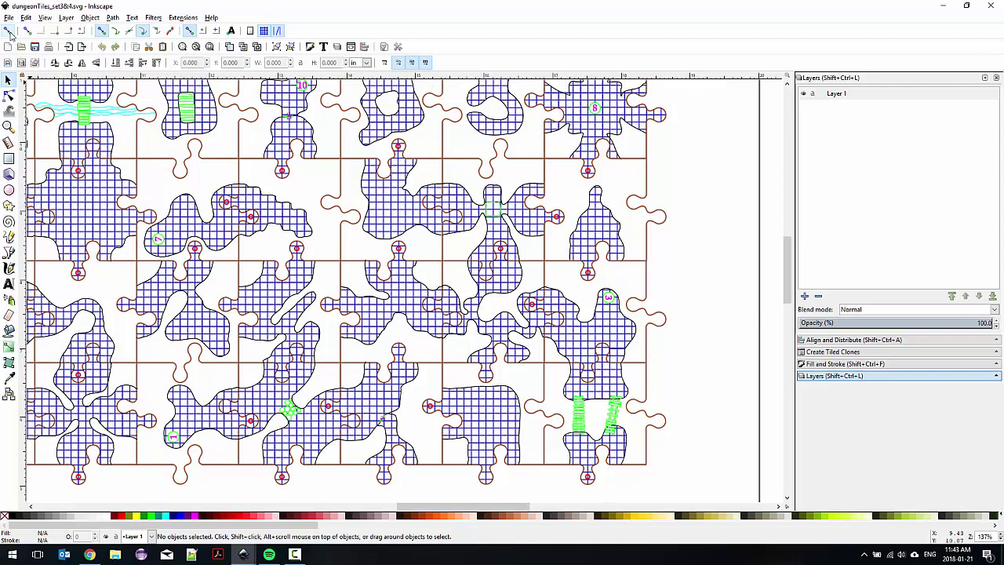
Open dungeontilesDouble.svg from the DungeonTiles folder.
{"action": "left_click", "coordinate": [9, 17]}
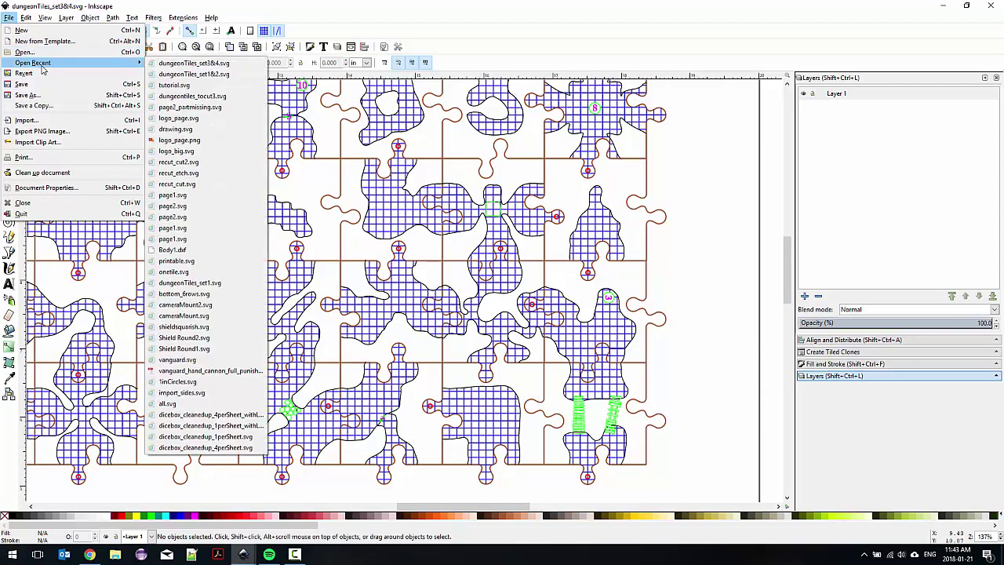
{"action": "left_click", "coordinate": [255, 232]}
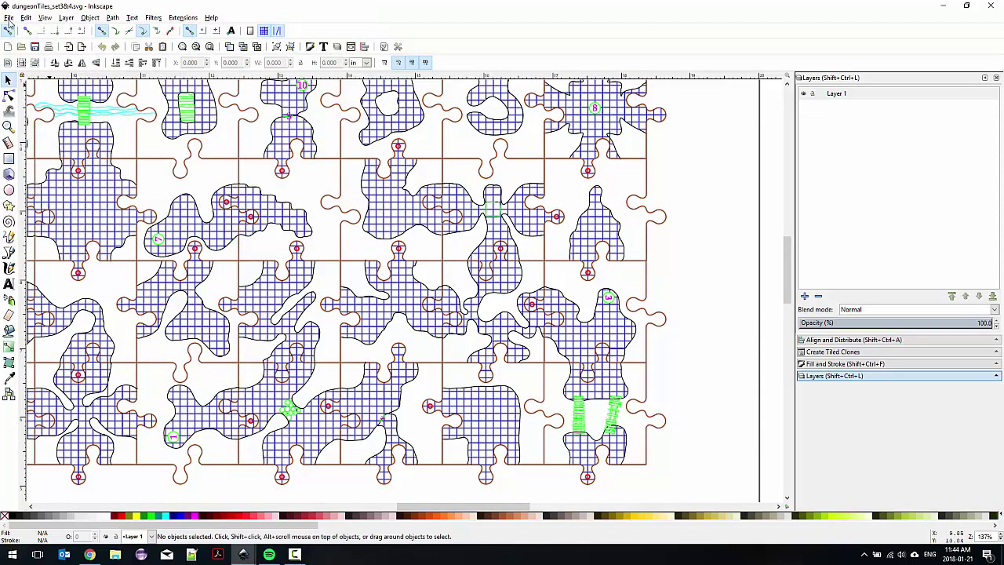
{"action": "left_click", "coordinate": [9, 18]}
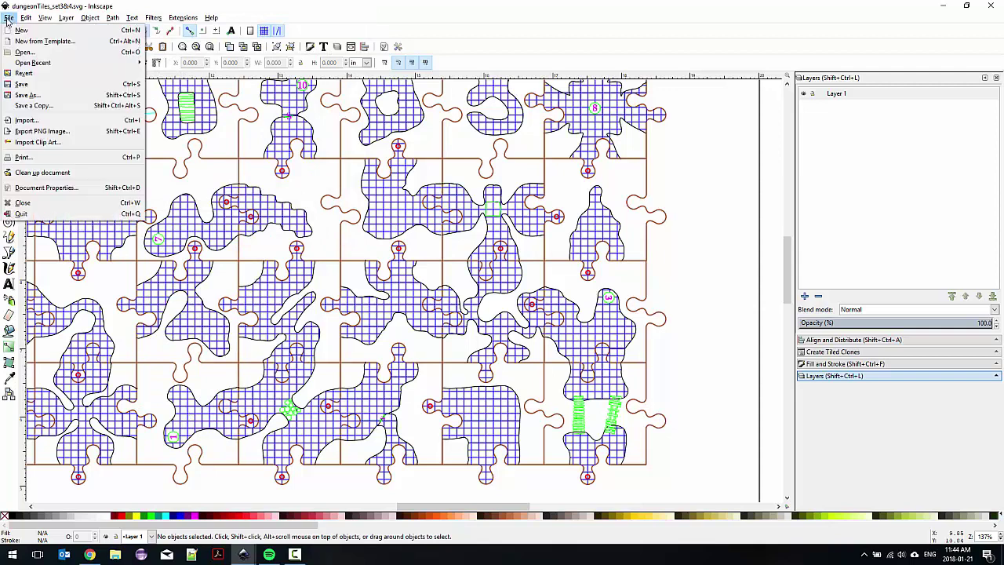
{"action": "left_click", "coordinate": [24, 50]}
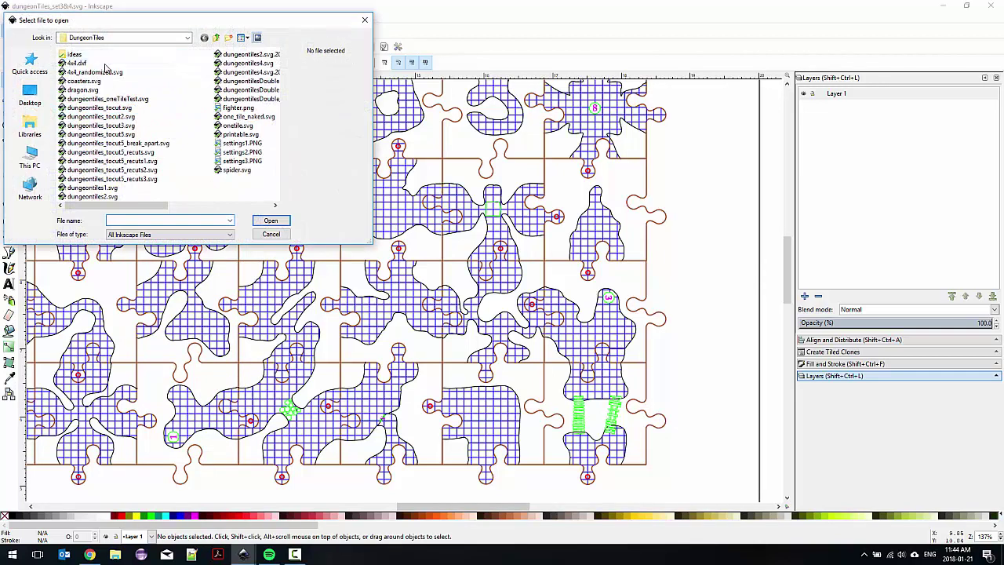
{"action": "left_click", "coordinate": [236, 80]}
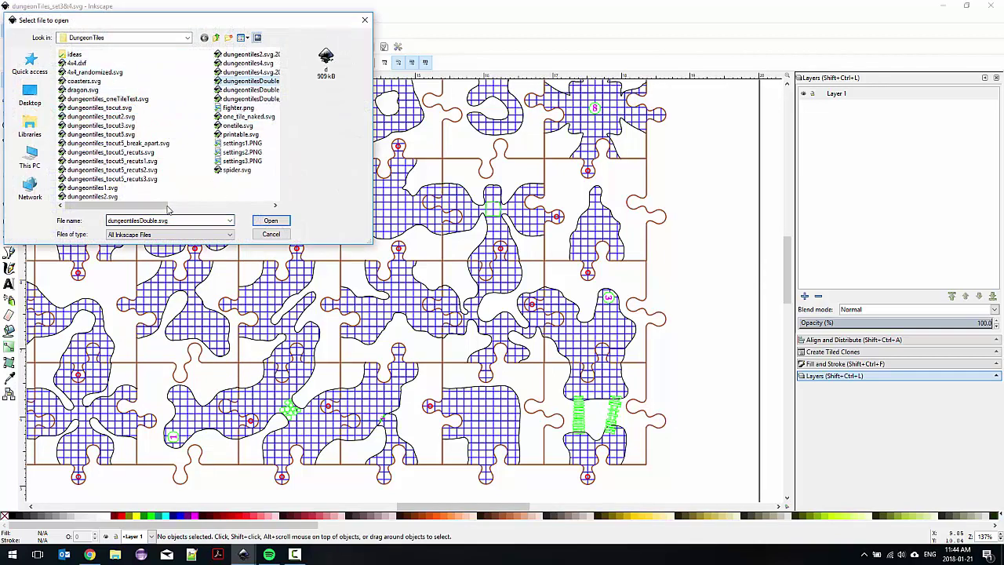
{"action": "left_click", "coordinate": [200, 206]}
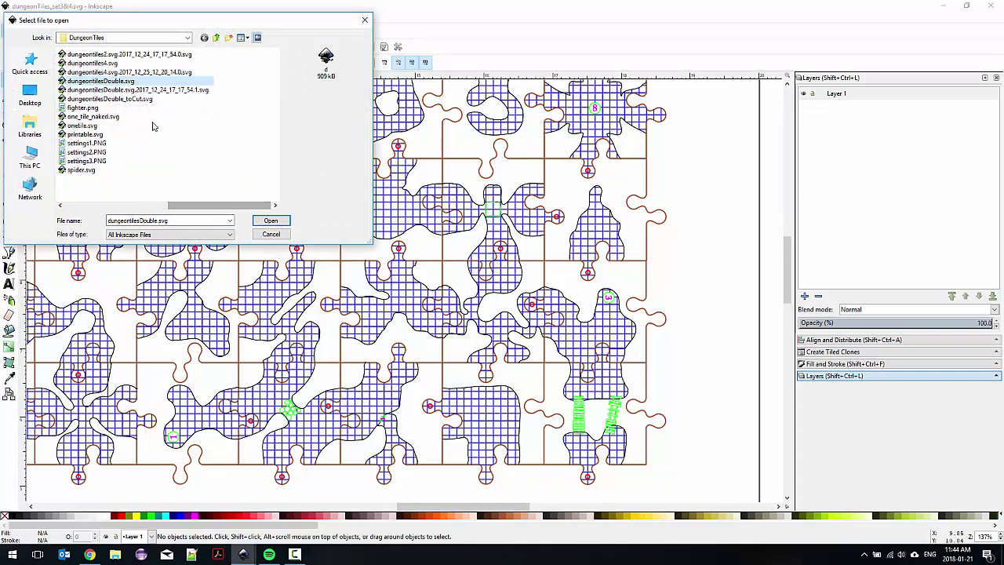
{"action": "double_click", "coordinate": [125, 81]}
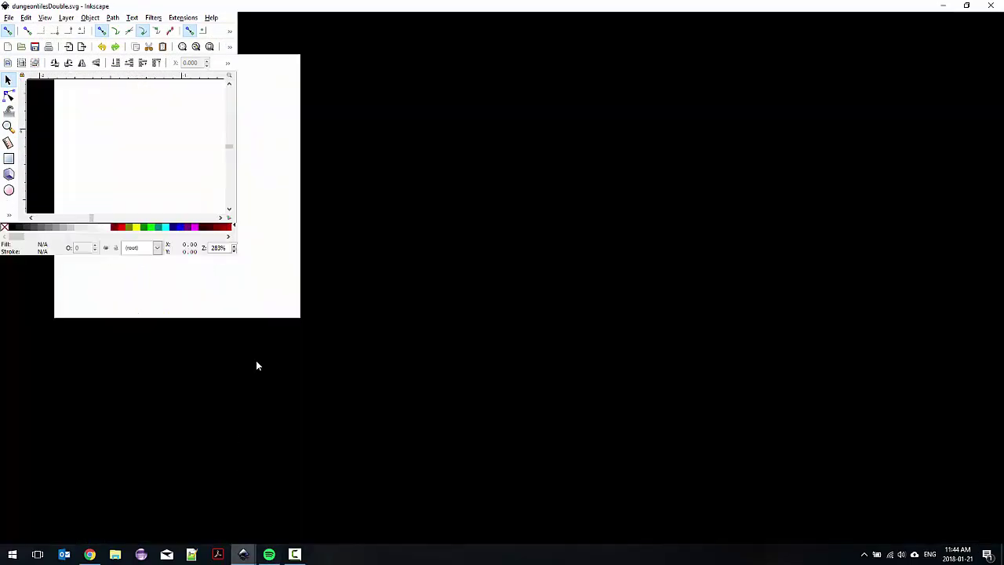
Examine the lower tiles of the dungeontilesDouble.svg sheet, including the dragon skeleton cavern and the adjoining pillared hall.
{"action": "key", "text": "minus"}
{"action": "key", "text": "minus"}
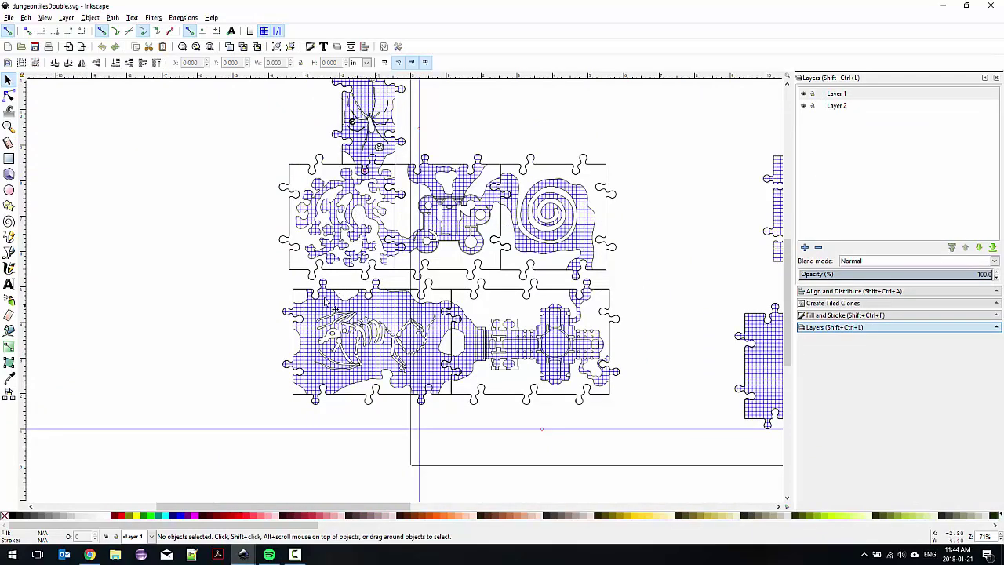
{"action": "key", "text": "ctrl+Down"}
{"action": "key", "text": "ctrl+Right"}
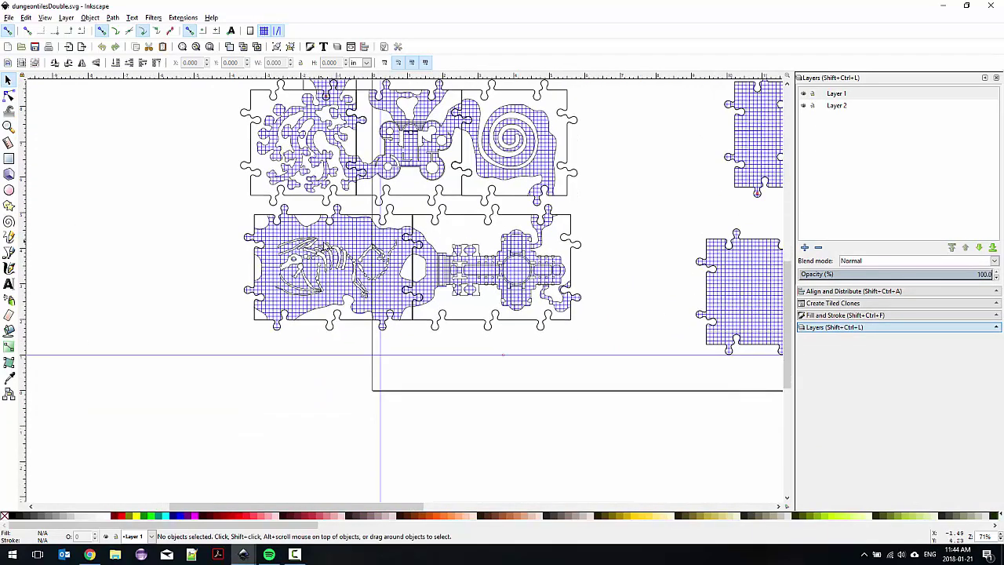
{"action": "scroll", "coordinate": [346, 230], "scroll_direction": "up", "scroll_amount": 2}
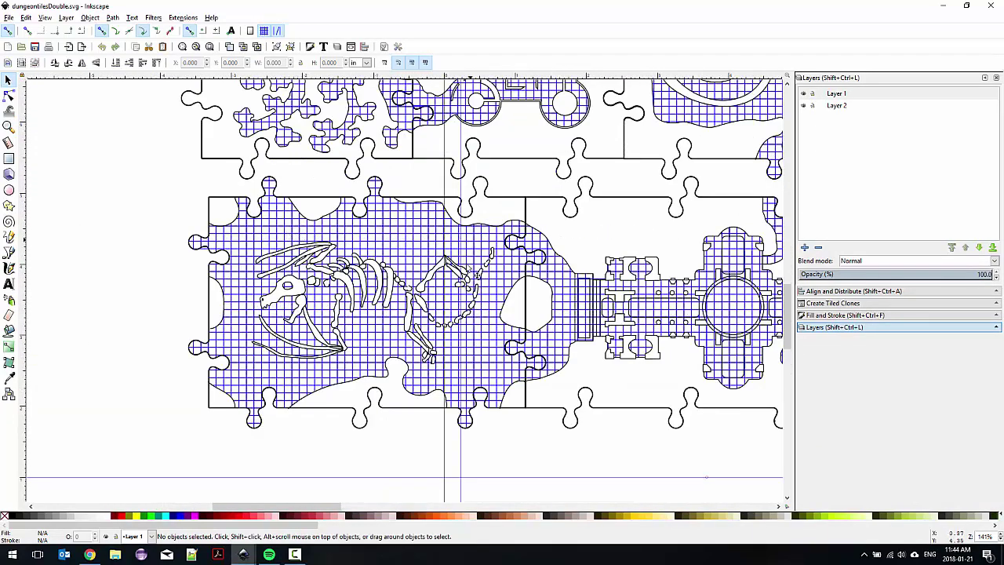
{"action": "scroll", "coordinate": [286, 385], "scroll_direction": "down", "scroll_amount": 1}
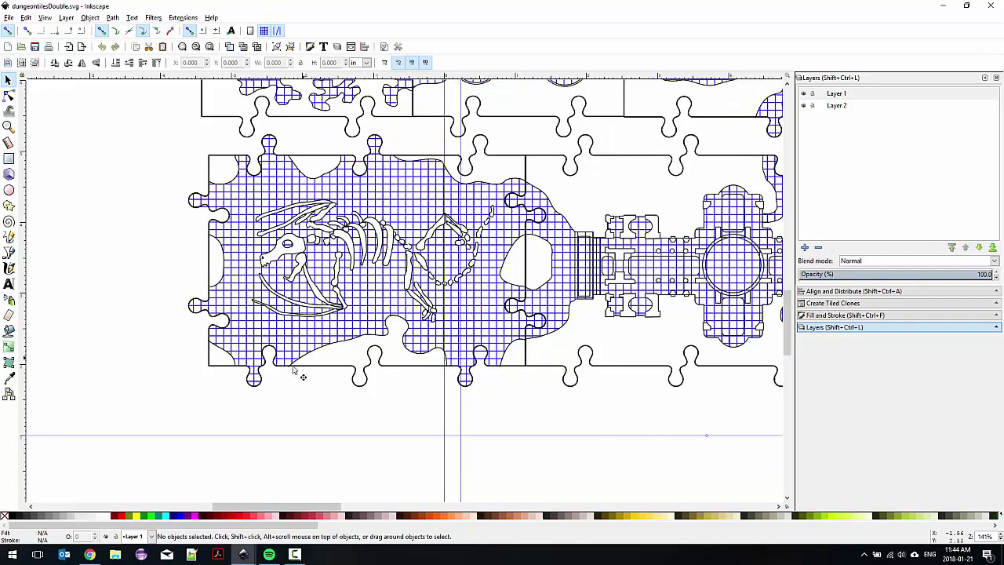
{"action": "scroll", "coordinate": [408, 294], "scroll_direction": "up", "scroll_amount": 1}
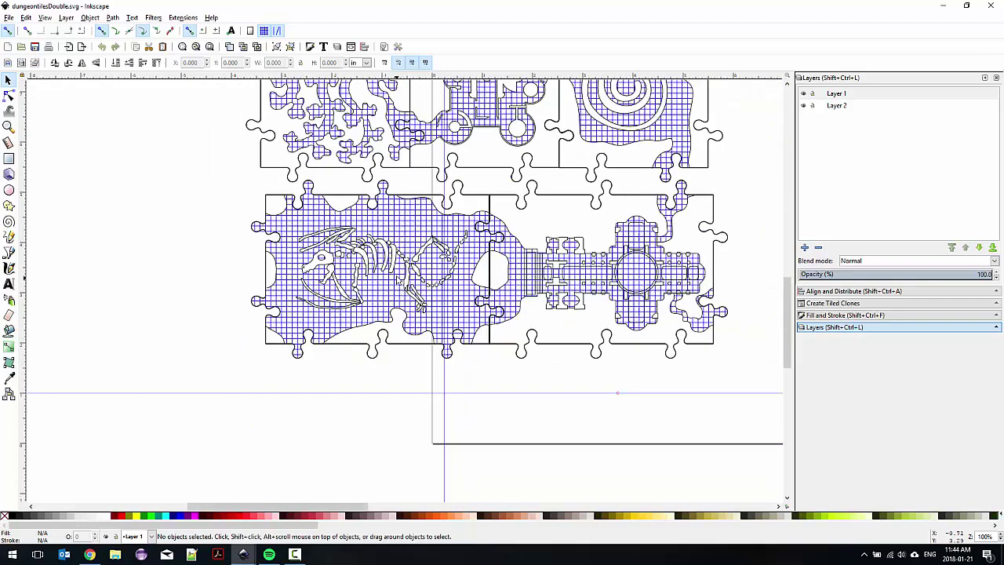
{"action": "scroll", "coordinate": [340, 289], "scroll_direction": "down", "scroll_amount": 3}
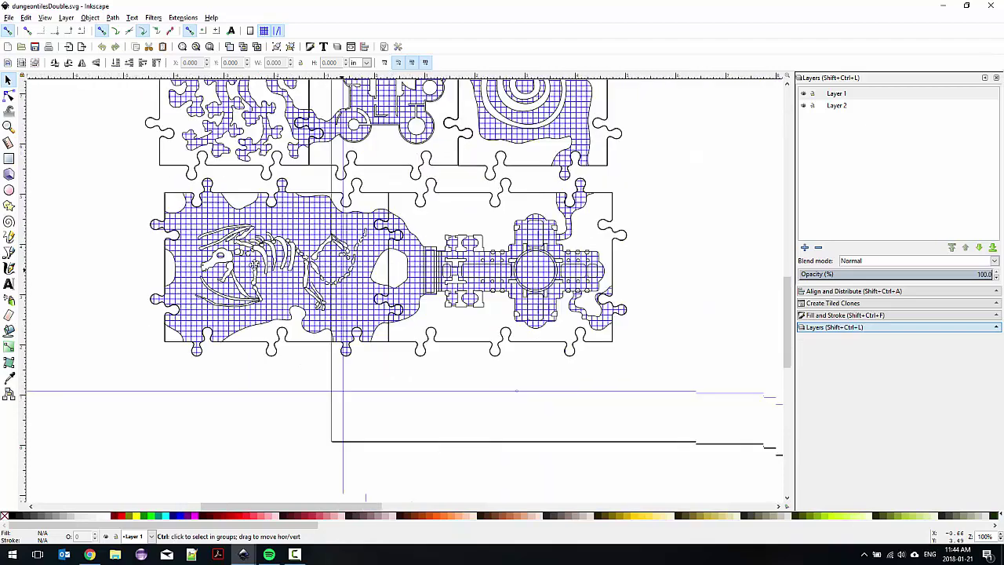
Examine the spider tile and its connection to the winding cave tile below it.
{"action": "scroll", "coordinate": [438, 264], "scroll_direction": "up", "scroll_amount": 3}
{"action": "scroll", "coordinate": [337, 235], "scroll_direction": "down", "scroll_amount": 3}
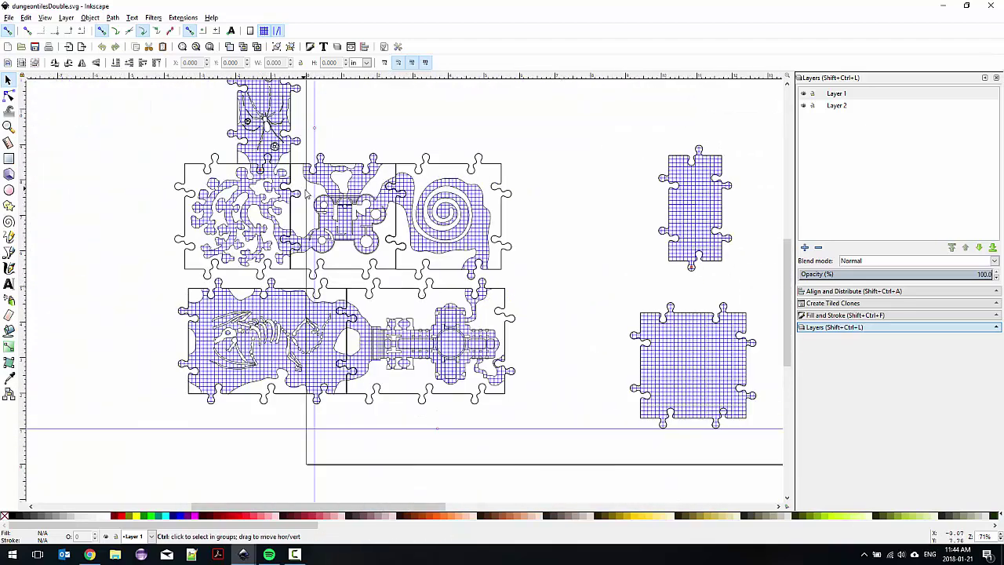
{"action": "scroll", "coordinate": [379, 230], "scroll_direction": "up", "scroll_amount": 4}
{"action": "scroll", "coordinate": [377, 227], "scroll_direction": "down", "scroll_amount": 4}
{"action": "scroll", "coordinate": [337, 149], "scroll_direction": "up", "scroll_amount": 3}
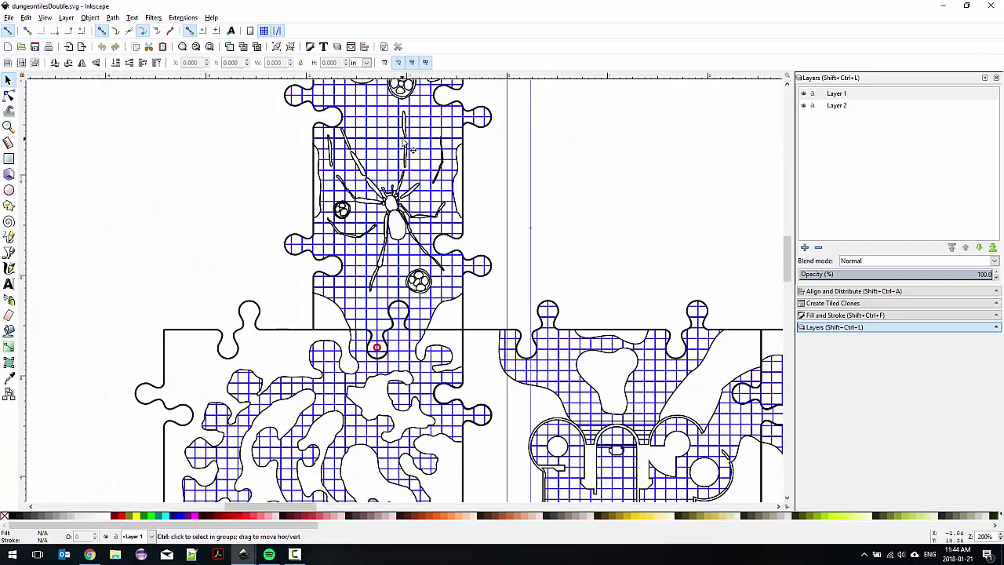
{"action": "scroll", "coordinate": [428, 320], "scroll_direction": "up", "scroll_amount": 4}
{"action": "scroll", "coordinate": [418, 281], "scroll_direction": "down", "scroll_amount": 2}
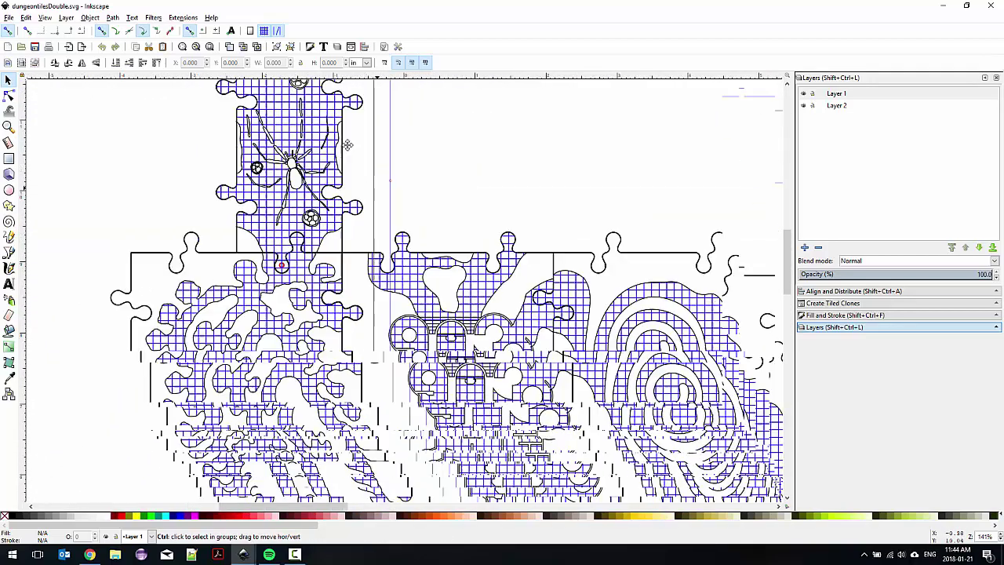
Survey the complete double tile layout, from the spider tile down to the dragon skeleton row and across to the blank gridded tiles.
{"action": "scroll", "coordinate": [375, 167], "scroll_direction": "down", "scroll_amount": 1}
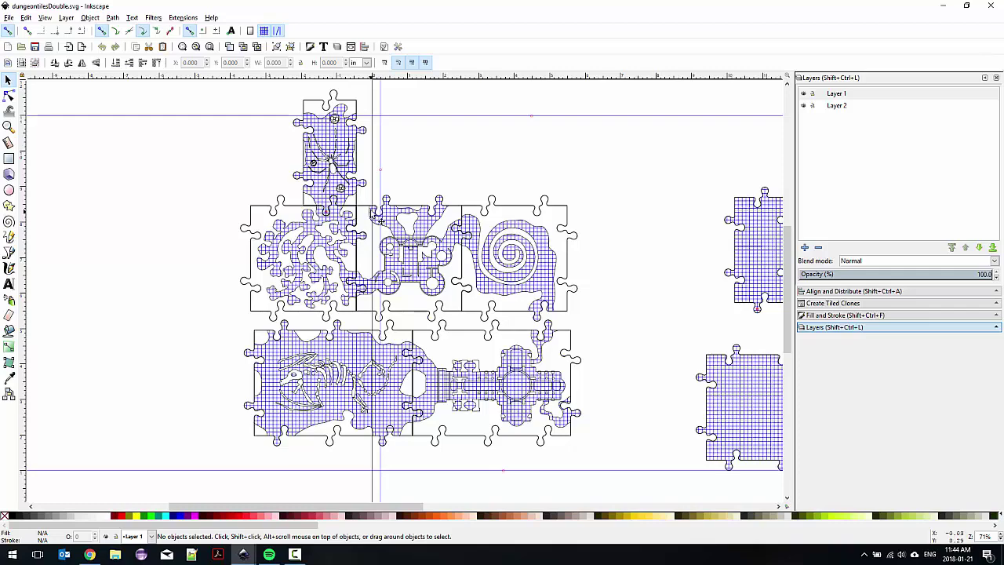
{"action": "scroll", "coordinate": [430, 213], "scroll_direction": "down", "scroll_amount": 2}
{"action": "left_click_drag", "start_coordinate": [499, 223], "coordinate": [439, 307]}
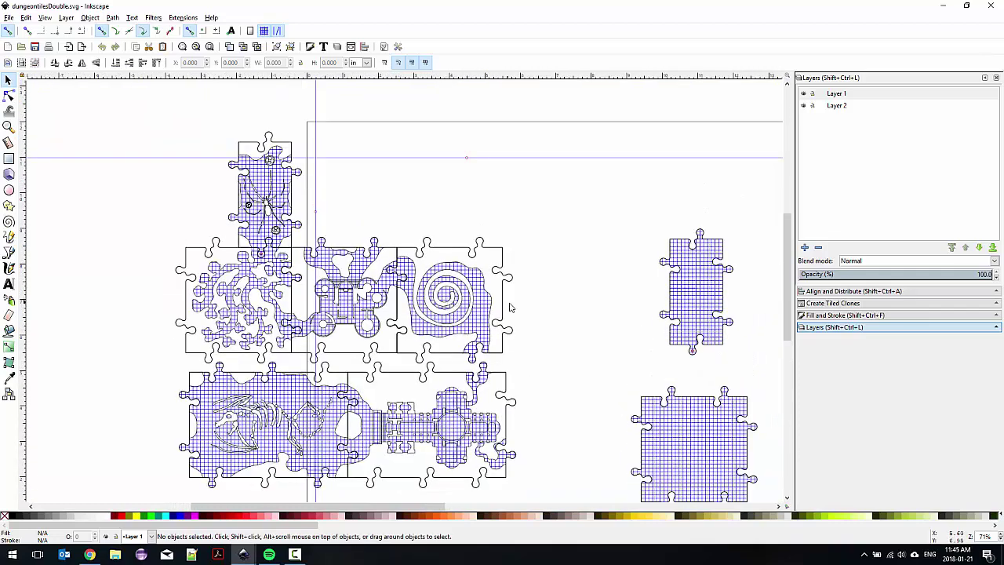
{"action": "left_click_drag", "start_coordinate": [294, 276], "coordinate": [446, 234]}
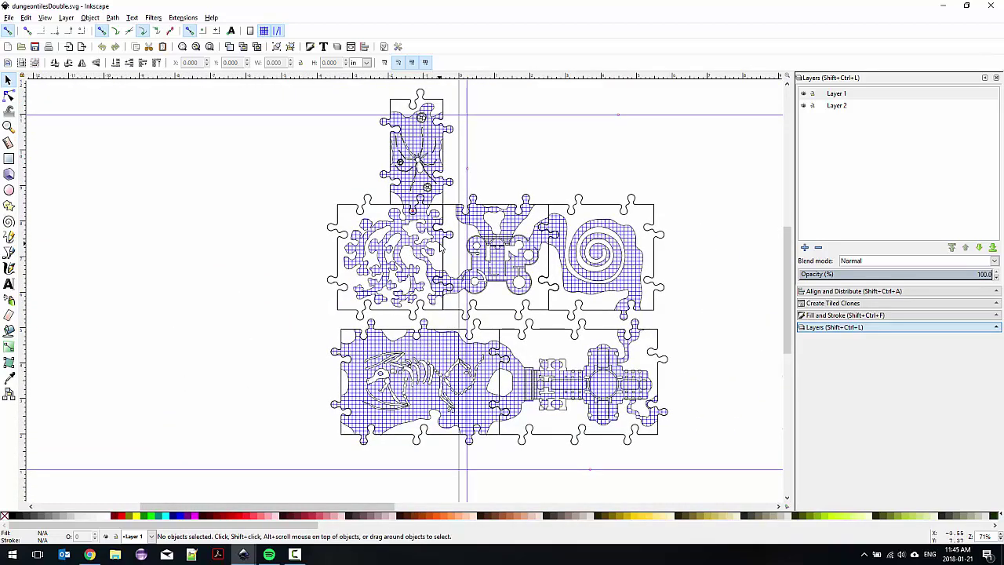